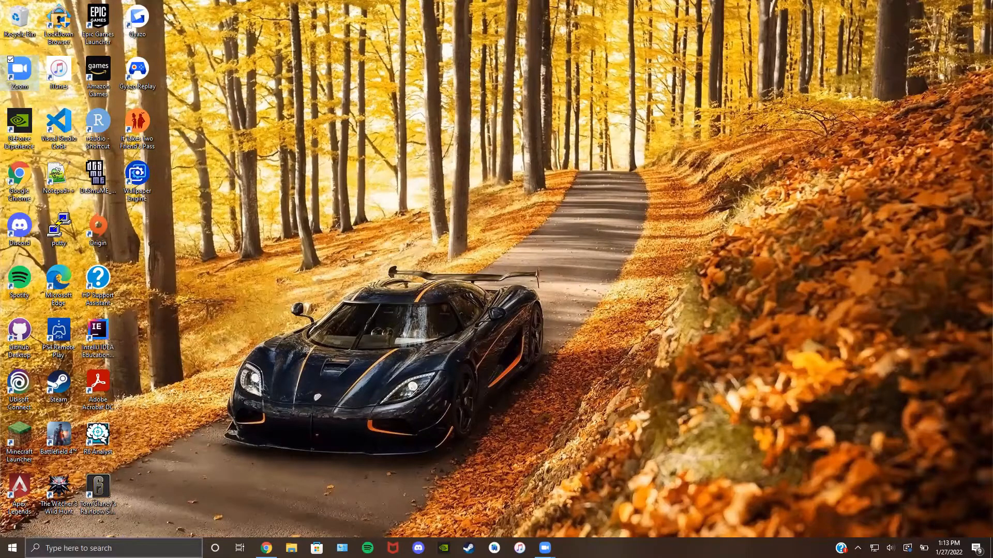
Step: Open Settings by searching 'settings', close it, then relaunch it from the Start menu
left_click(147, 548)
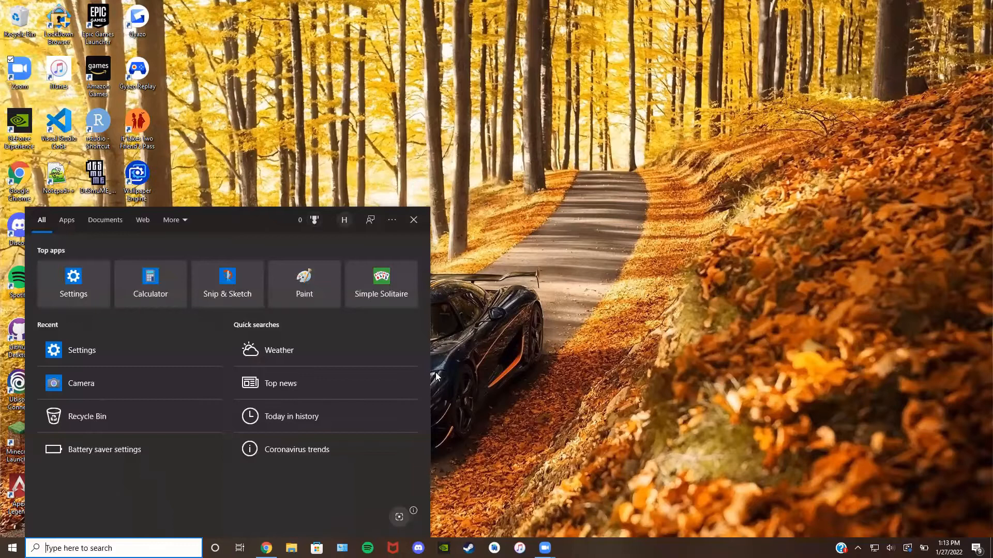
type("settings")
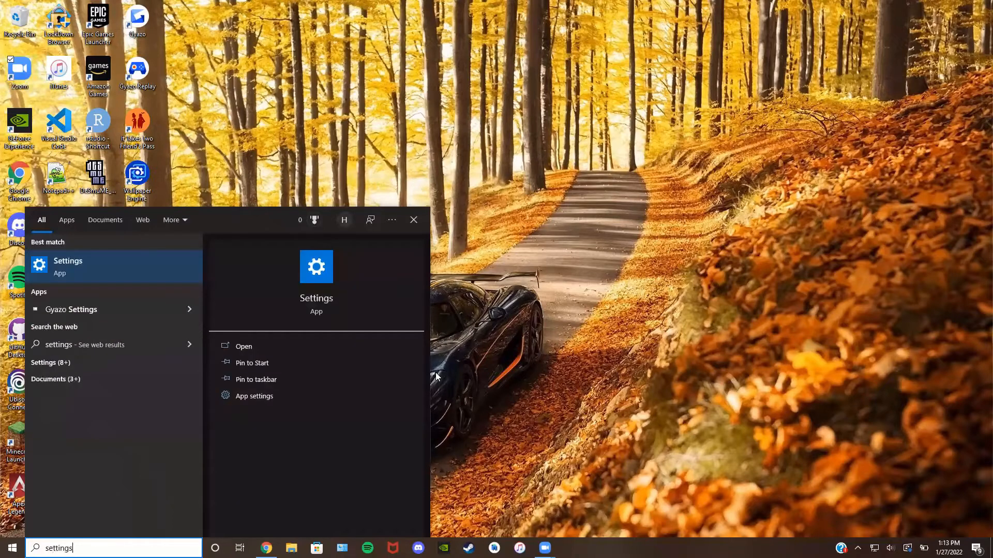
left_click(102, 278)
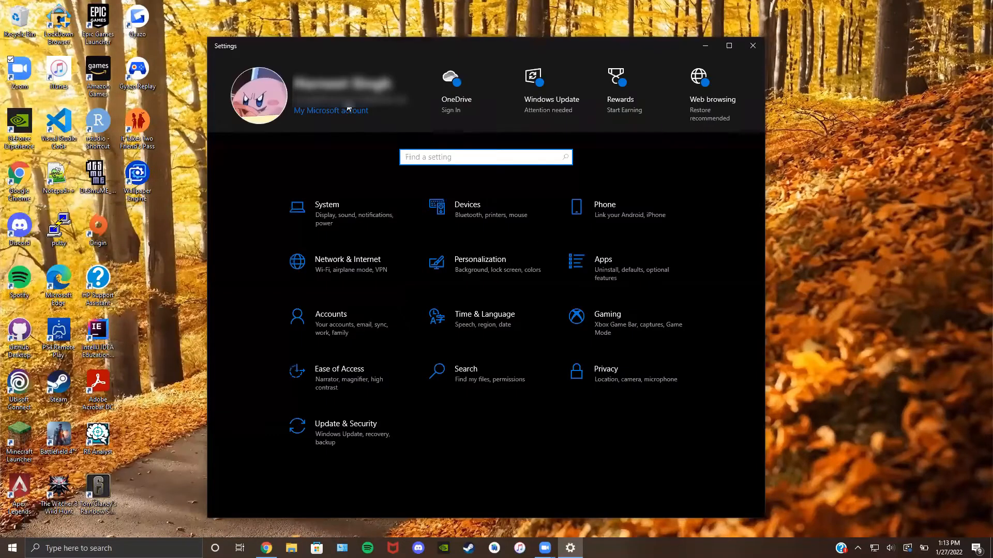
left_click(760, 50)
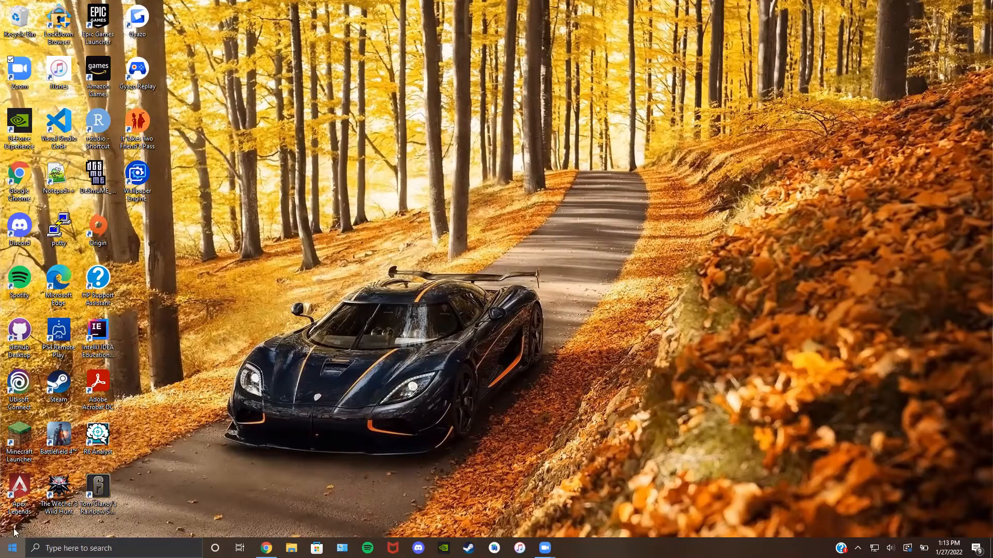
left_click(13, 548)
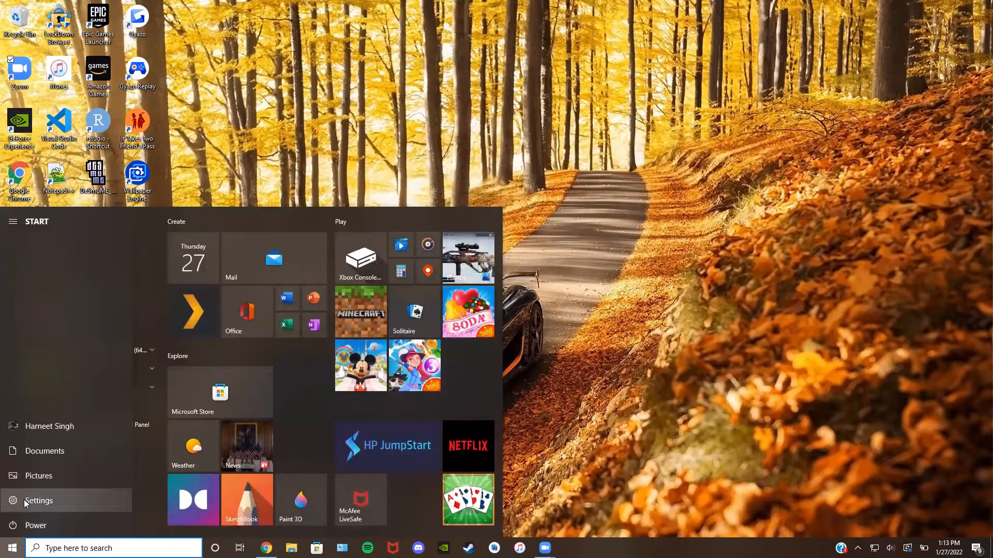
left_click(26, 501)
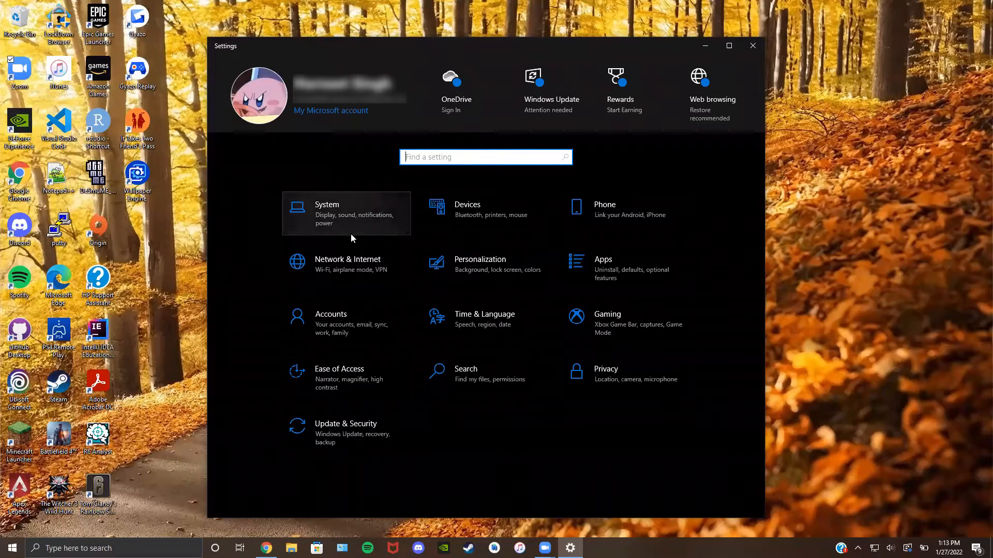
Step: In System > Display, select display 2, then display 1, and raise the built-in brightness slightly
left_click(353, 218)
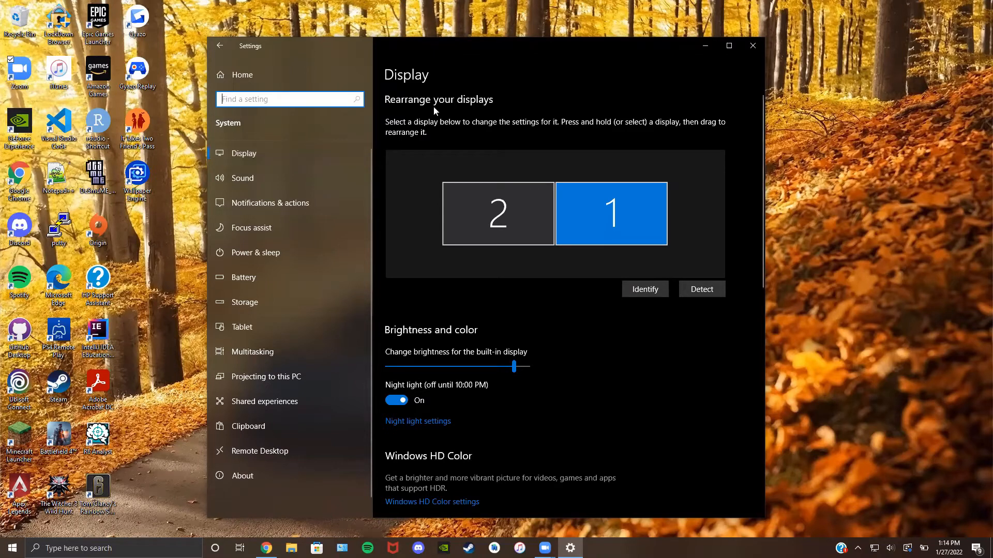
left_click(611, 232)
left_click(511, 223)
left_click(583, 221)
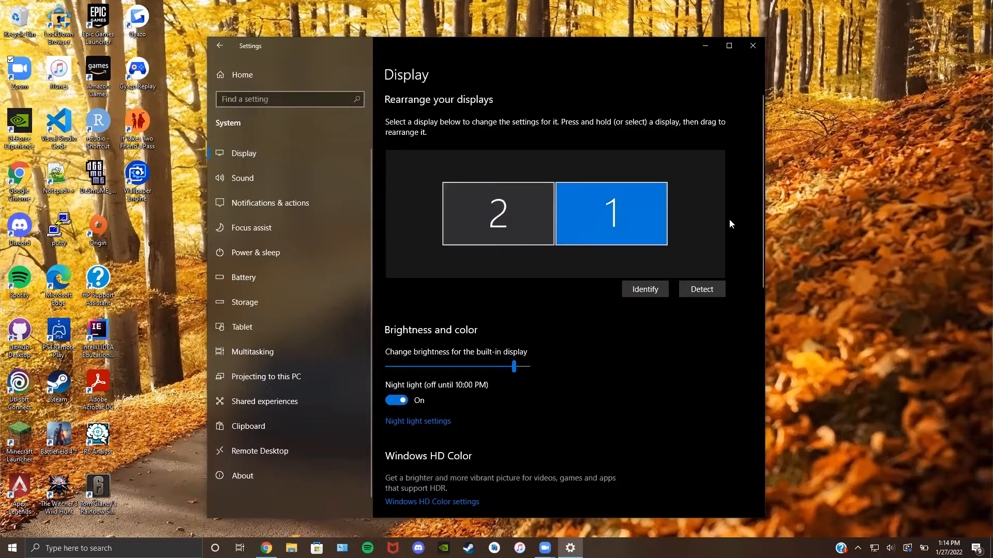
scroll(672, 248, "down", 3)
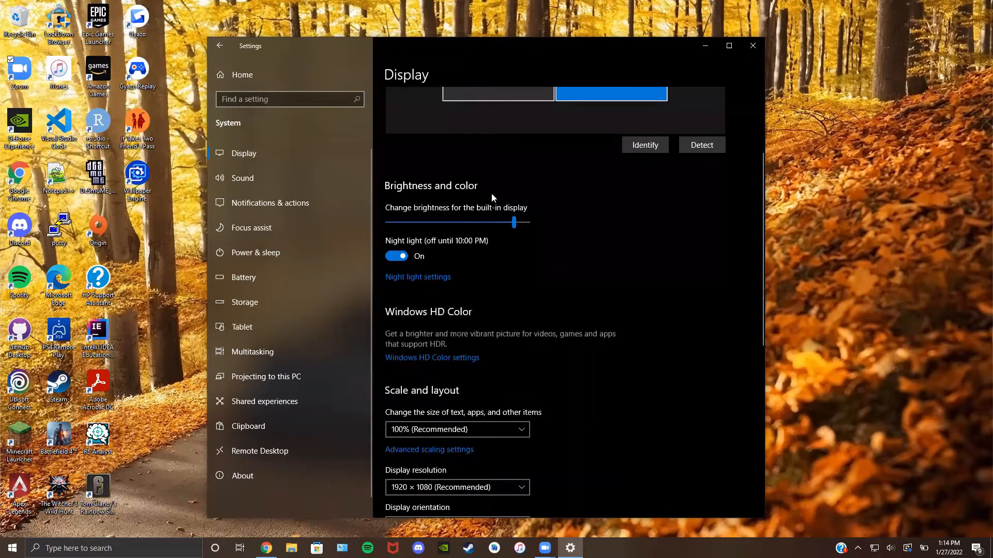
left_click(514, 224)
left_click_drag(508, 224, 514, 224)
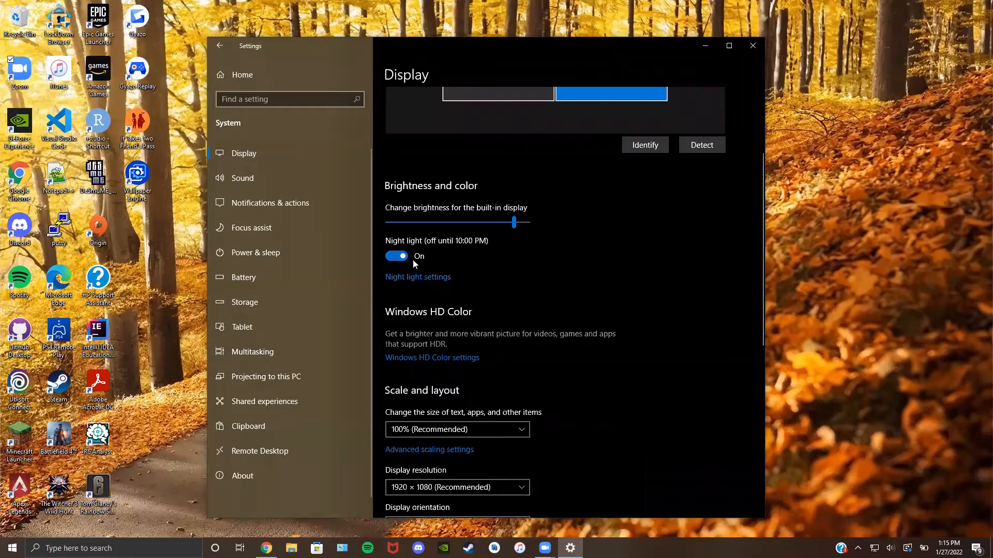
left_click(412, 277)
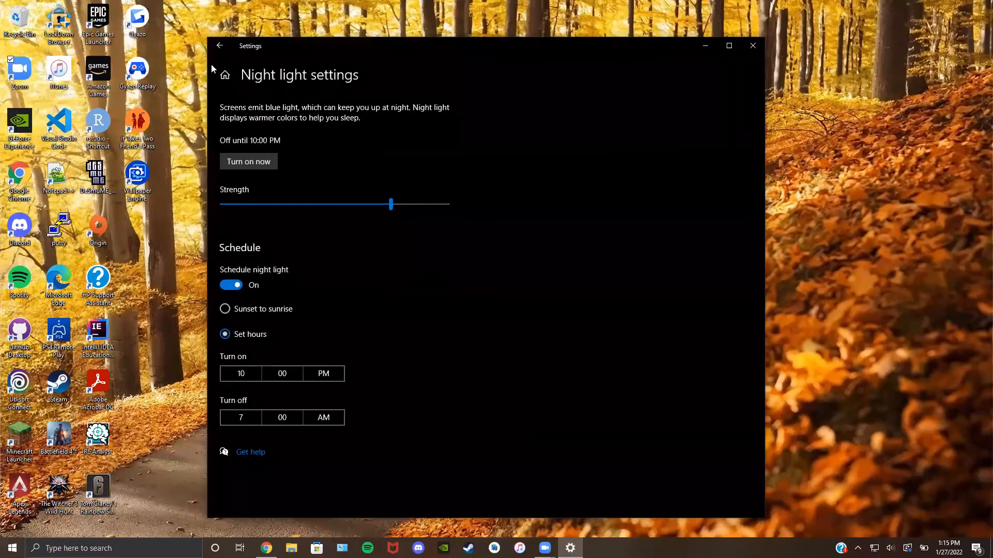
left_click(219, 45)
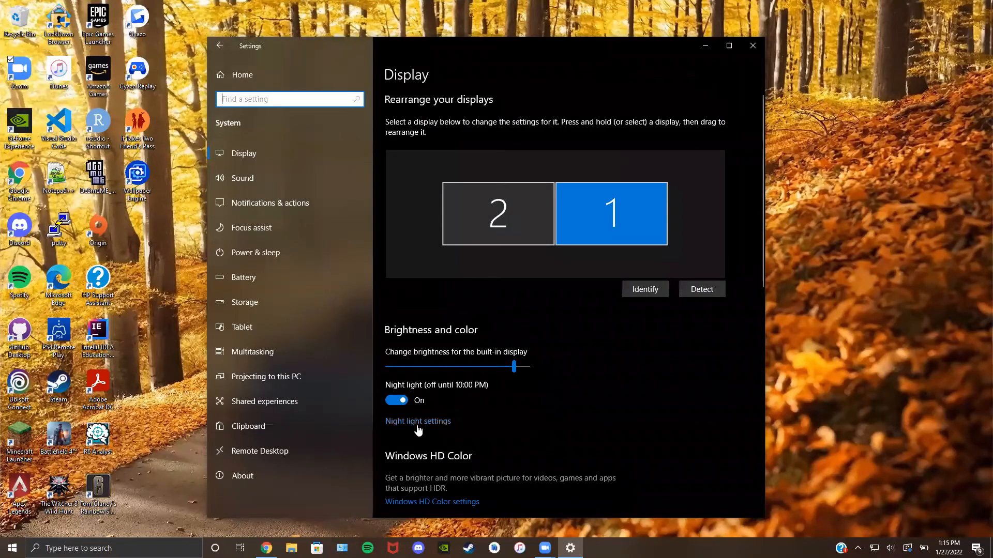
left_click(398, 401)
left_click(399, 402)
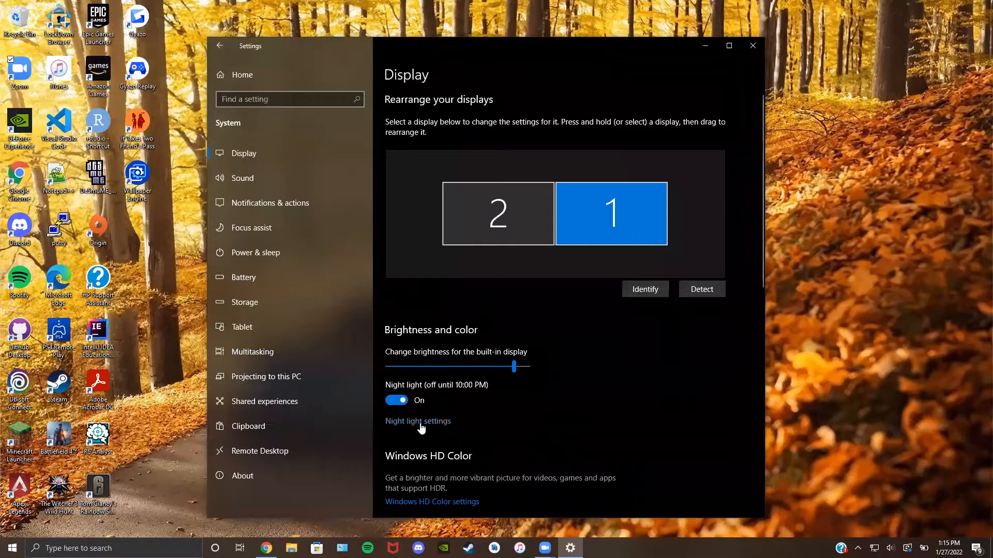
left_click(420, 423)
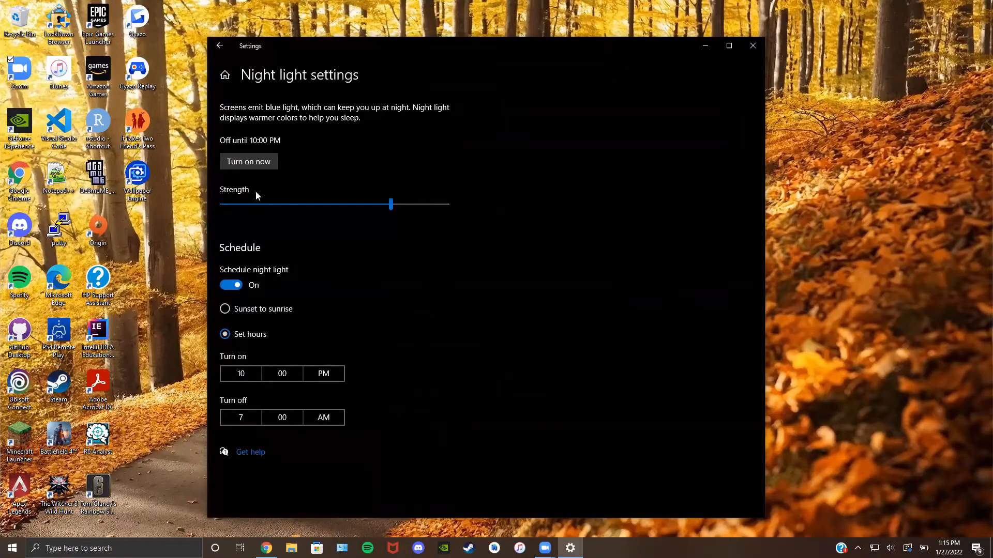
left_click(390, 205)
left_click_drag(319, 206, 391, 206)
left_click(226, 311)
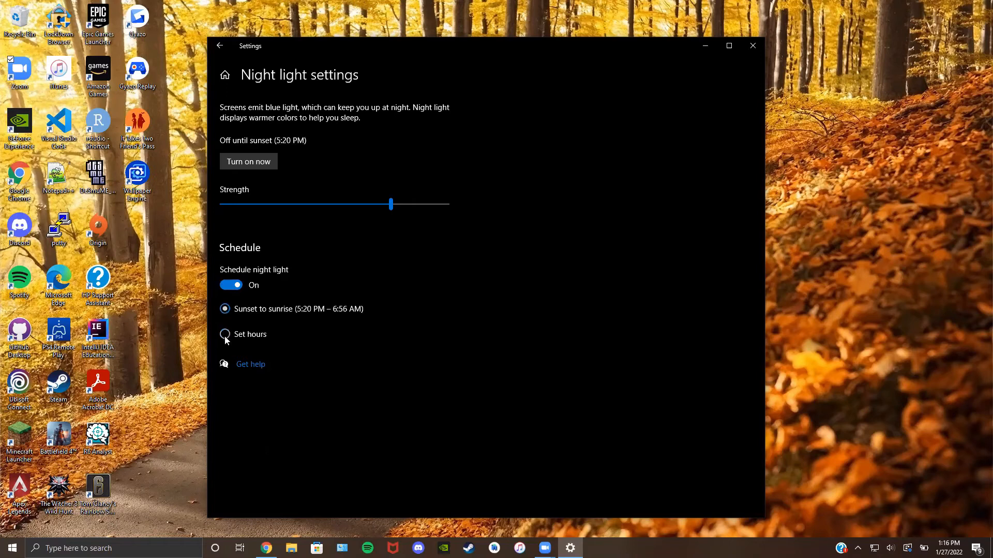
left_click(225, 334)
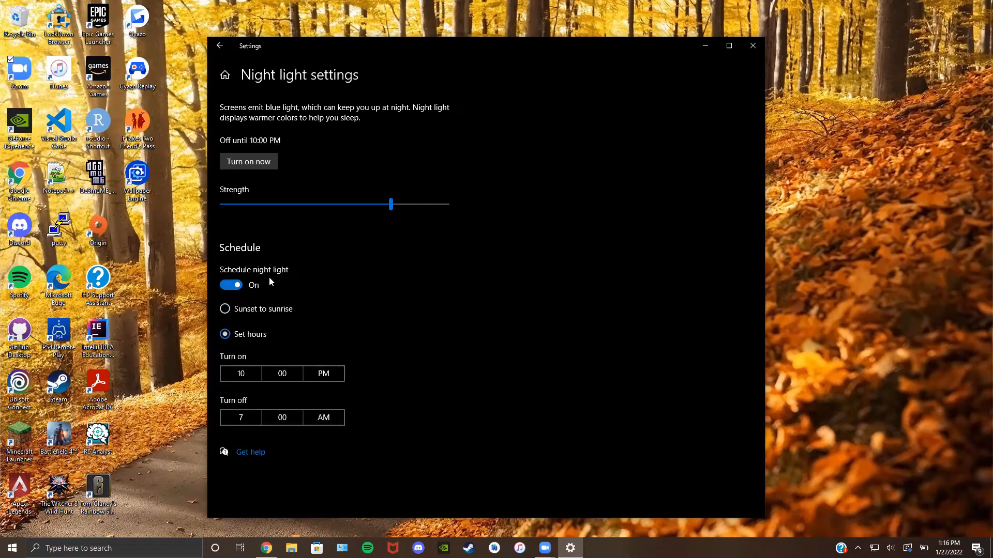
left_click(237, 286)
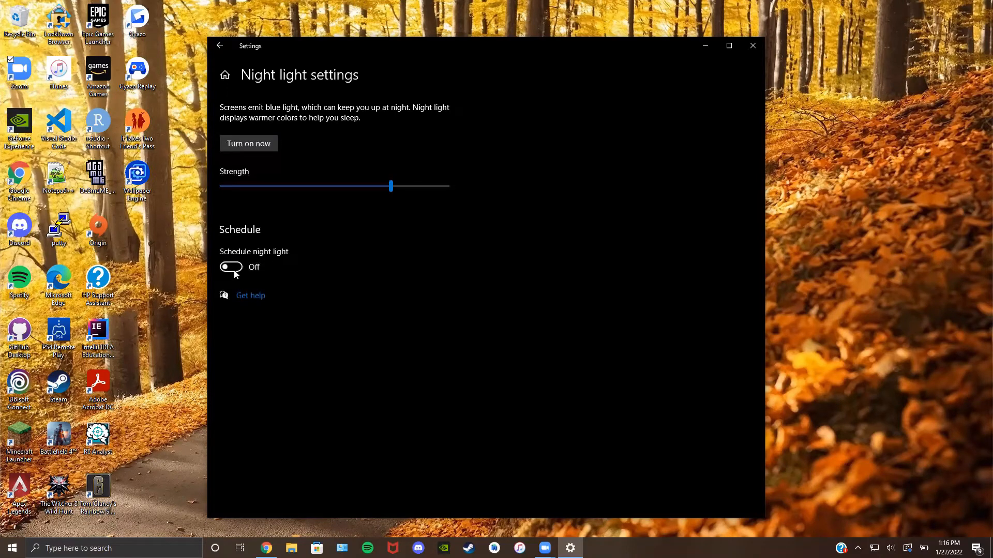
left_click(234, 270)
left_click(242, 376)
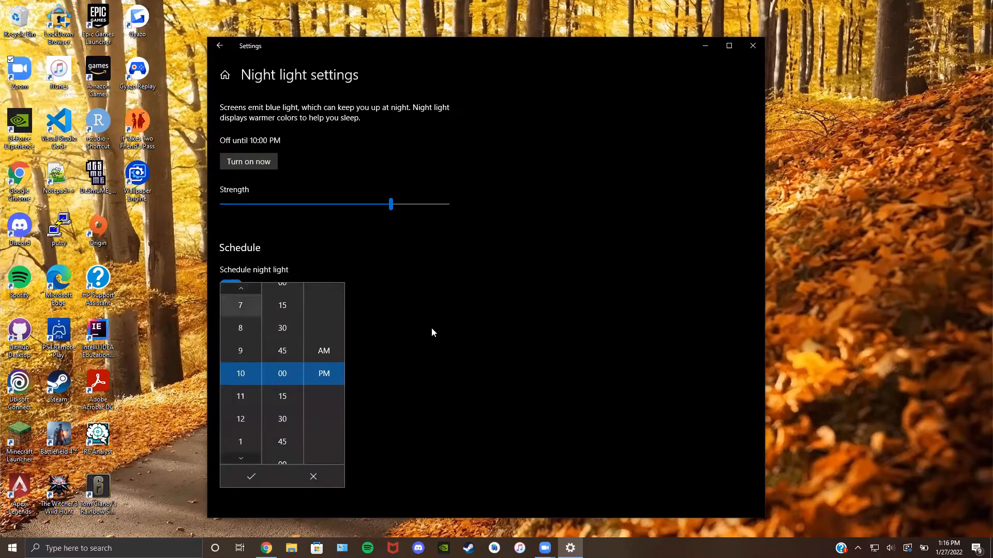
left_click(366, 327)
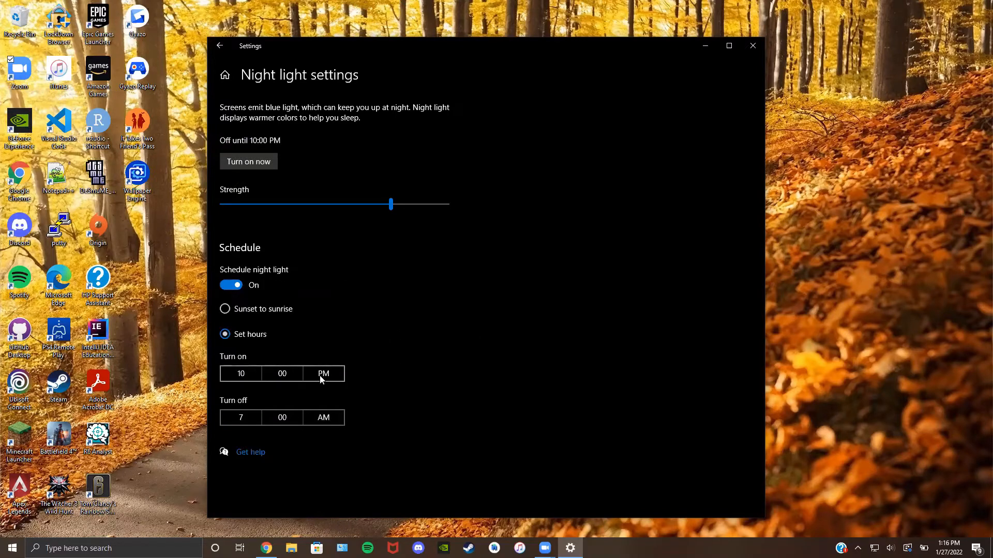
left_click(252, 374)
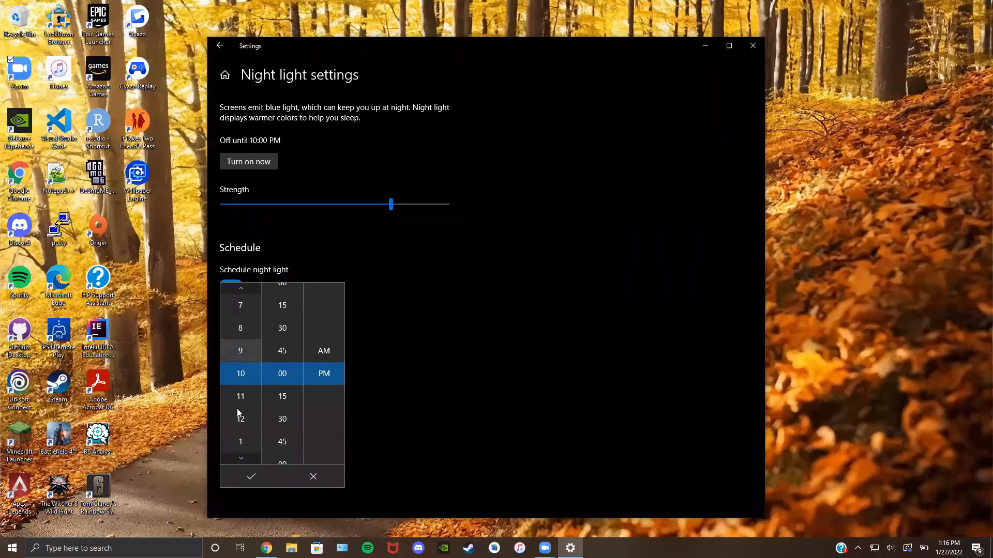
left_click(248, 289)
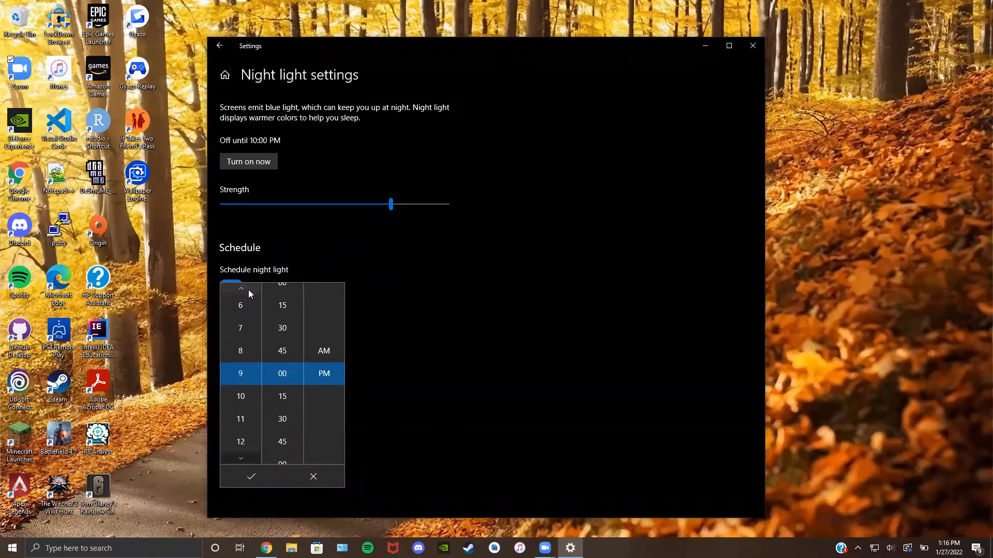
left_click(250, 457)
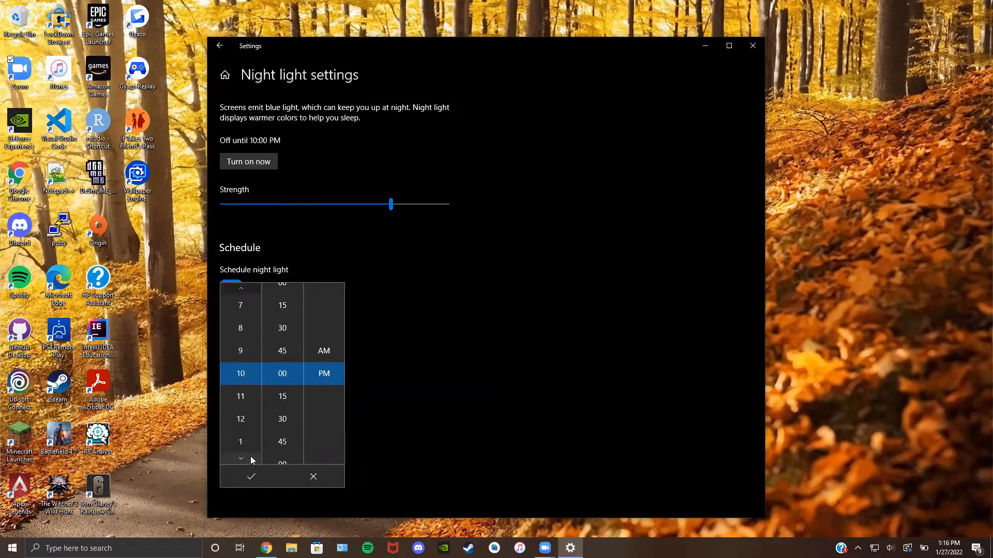
left_click(282, 391)
left_click(288, 351)
left_click(253, 470)
left_click(219, 46)
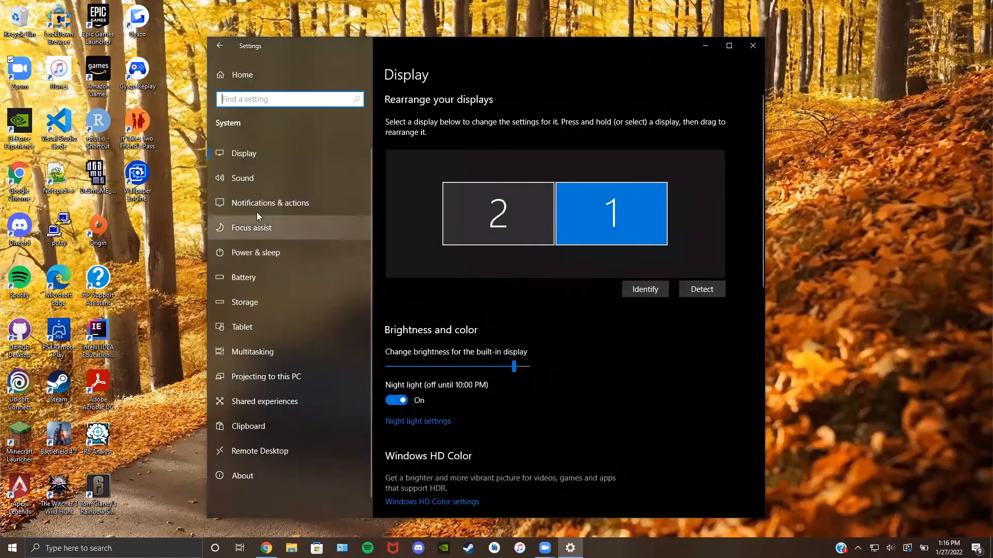
Step: Raise the master volume on the Sound page from 26 to 29
left_click(250, 178)
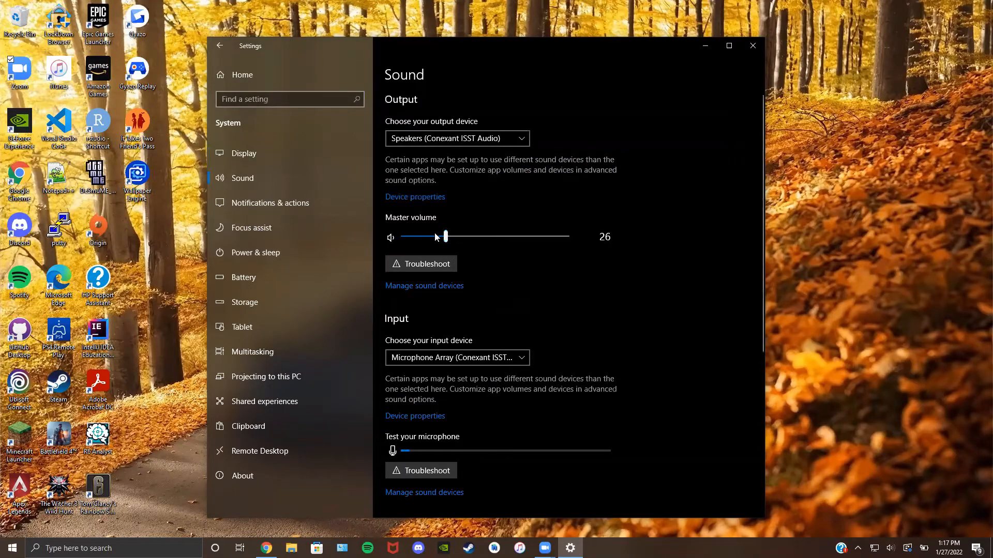
mouse_move(446, 238)
left_click(446, 236)
left_click_drag(446, 236, 452, 235)
scroll(545, 346, "down", 2)
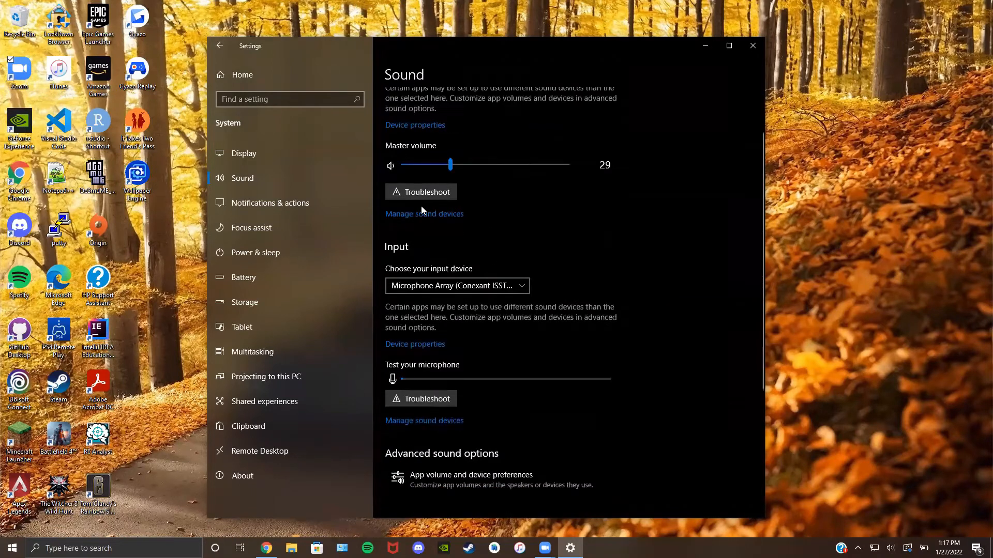
left_click(409, 192)
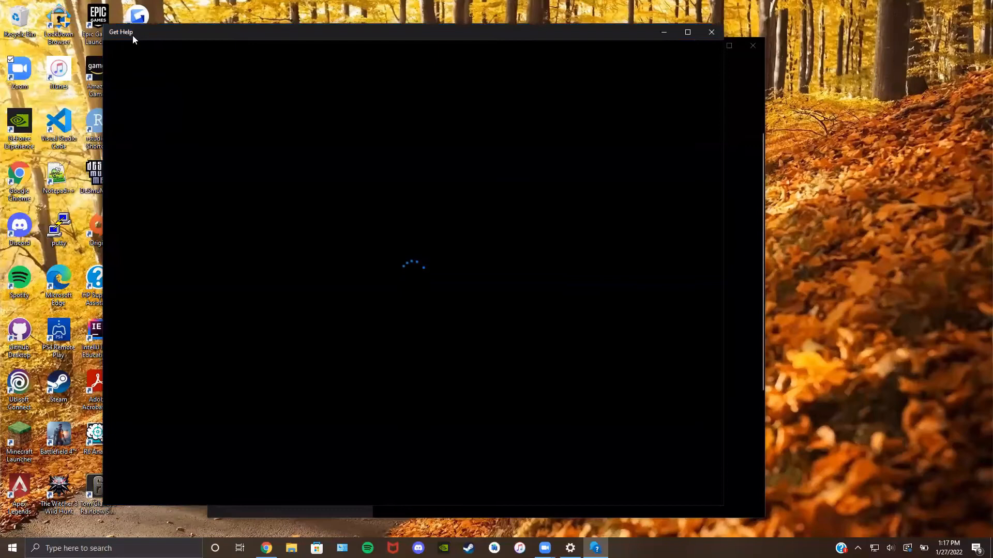
left_click_drag(132, 35, 200, 87)
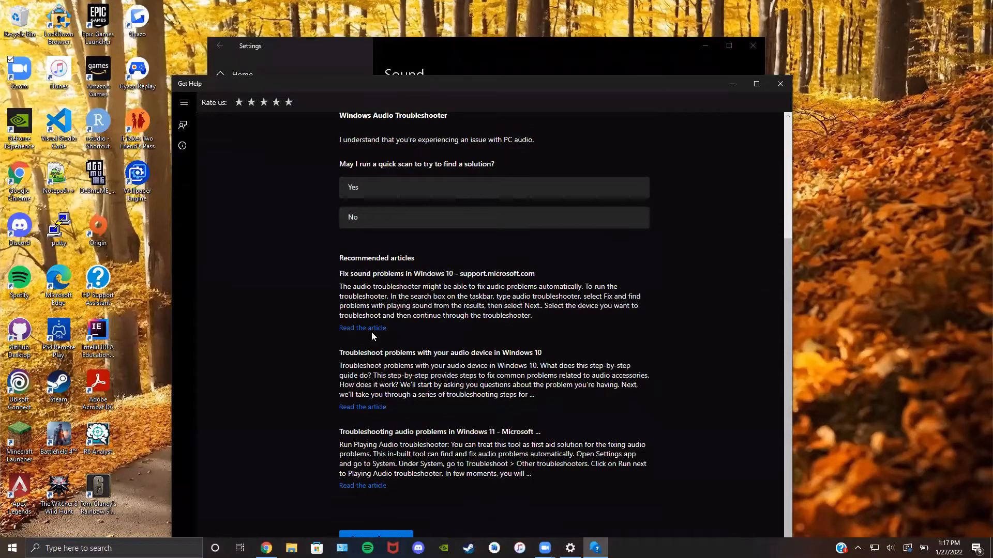
scroll(371, 330, "up", 3)
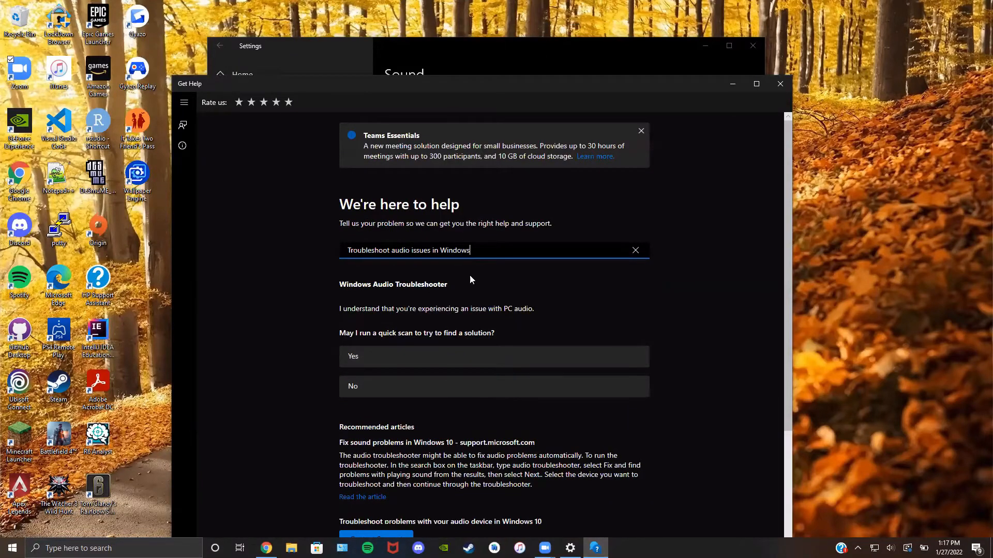
left_click(780, 83)
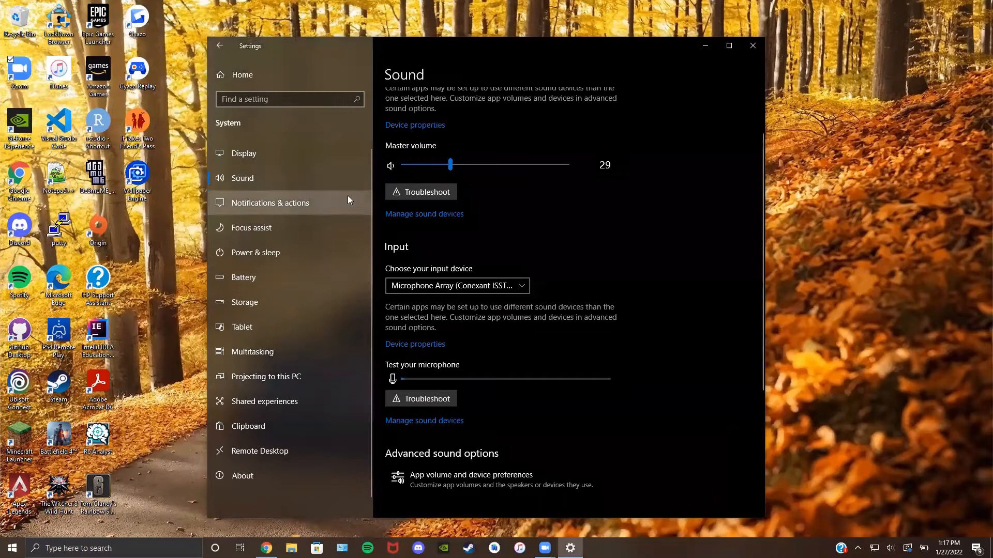
Step: Turn on notifications from apps and other senders on the Notifications & actions page
scroll(444, 253, "down", 2)
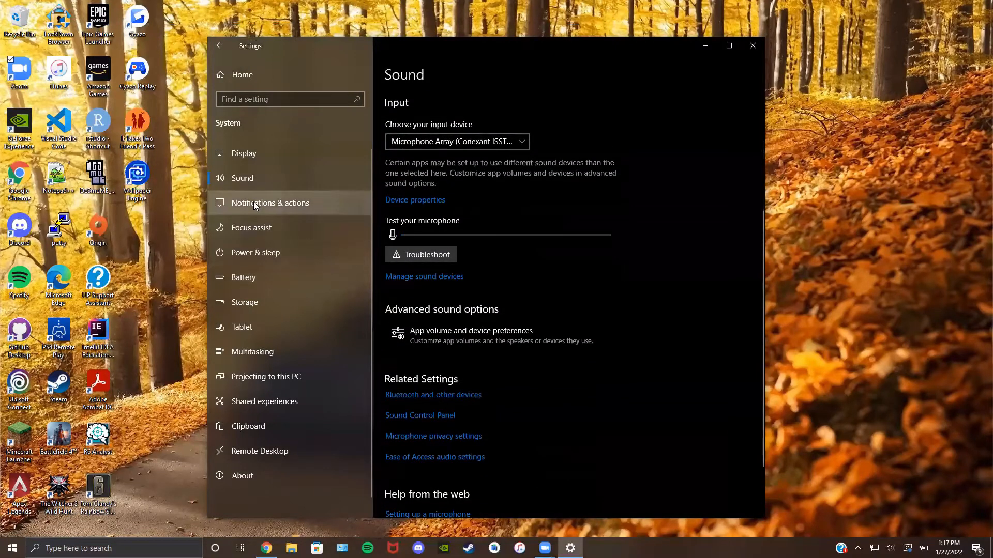
left_click(281, 207)
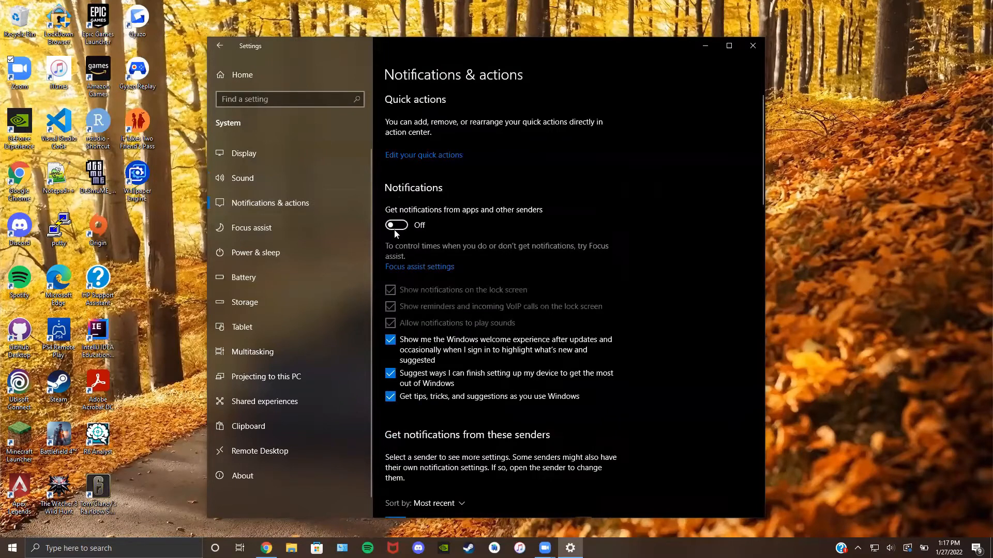
scroll(408, 231, "down", 3)
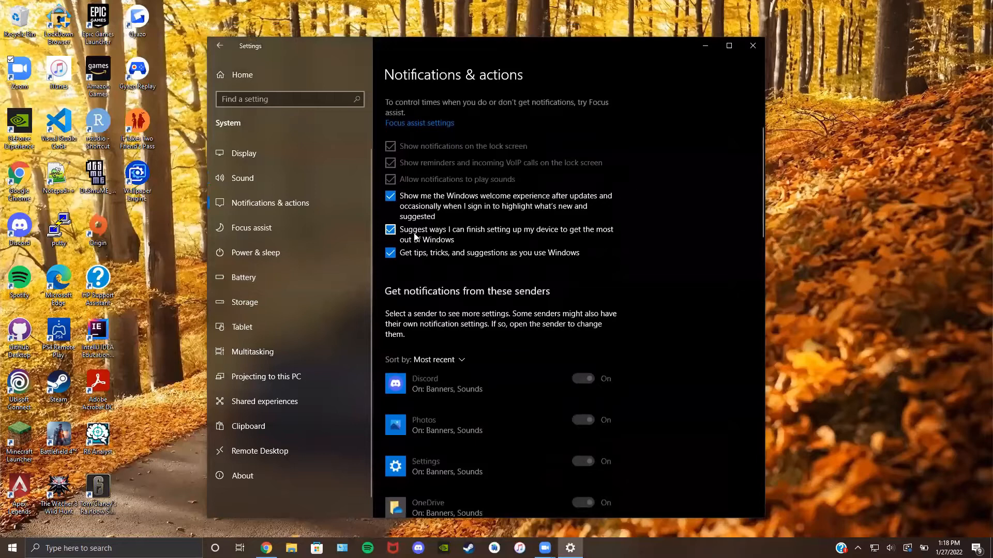
scroll(416, 236, "up", 2)
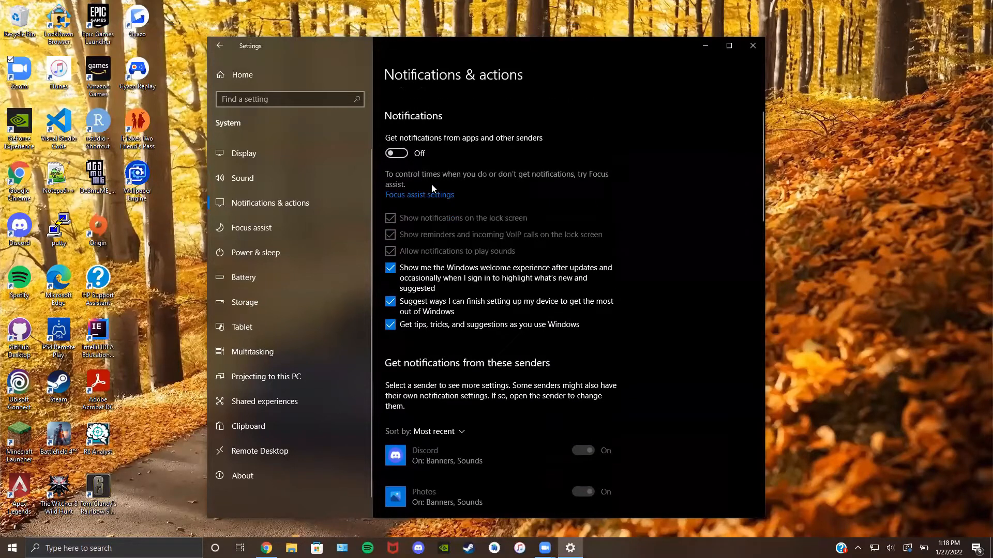
left_click(389, 153)
Step: Toggle Google Chrome notifications off and back on, leaving them enabled
scroll(423, 162, "down", 10)
scroll(423, 162, "up", 3)
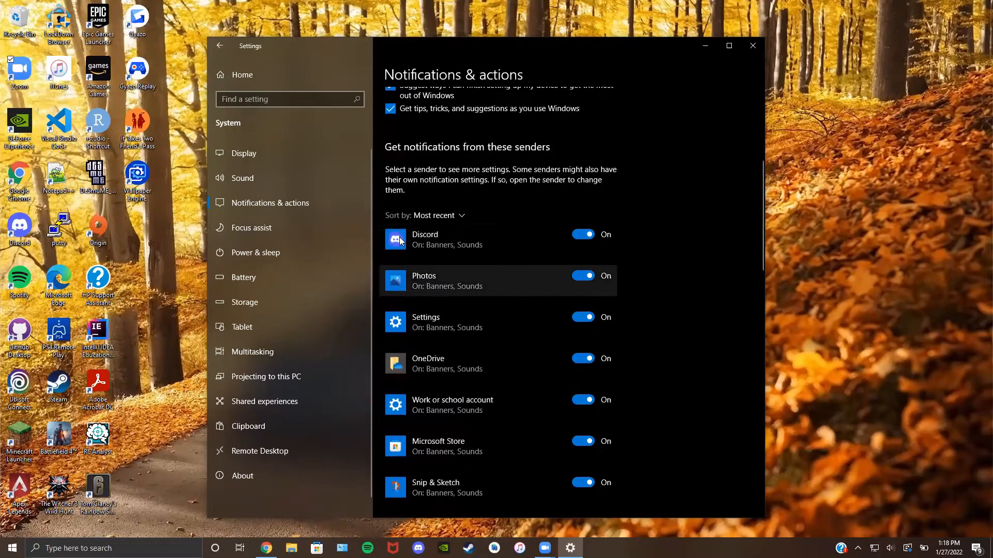
scroll(403, 322, "down", 2)
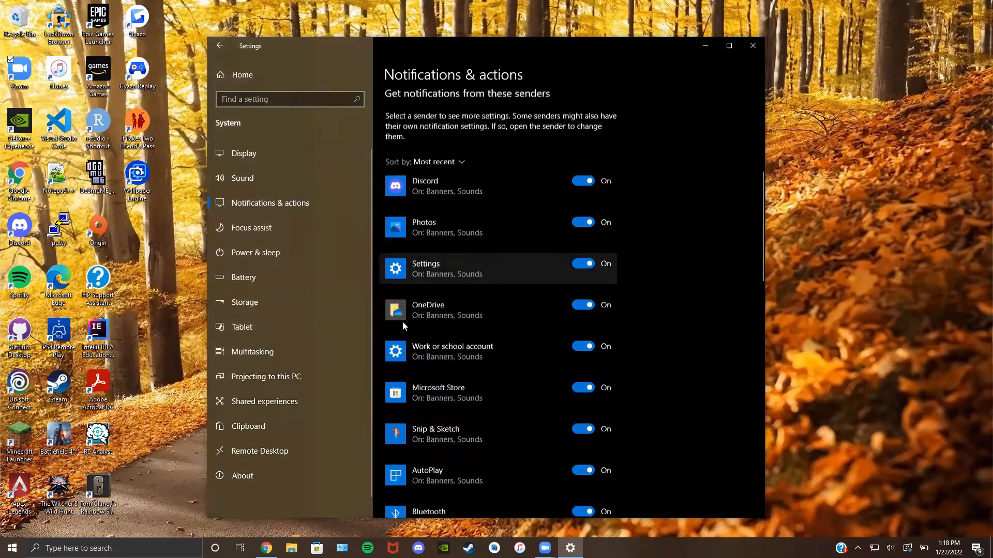
scroll(434, 362, "down", 15)
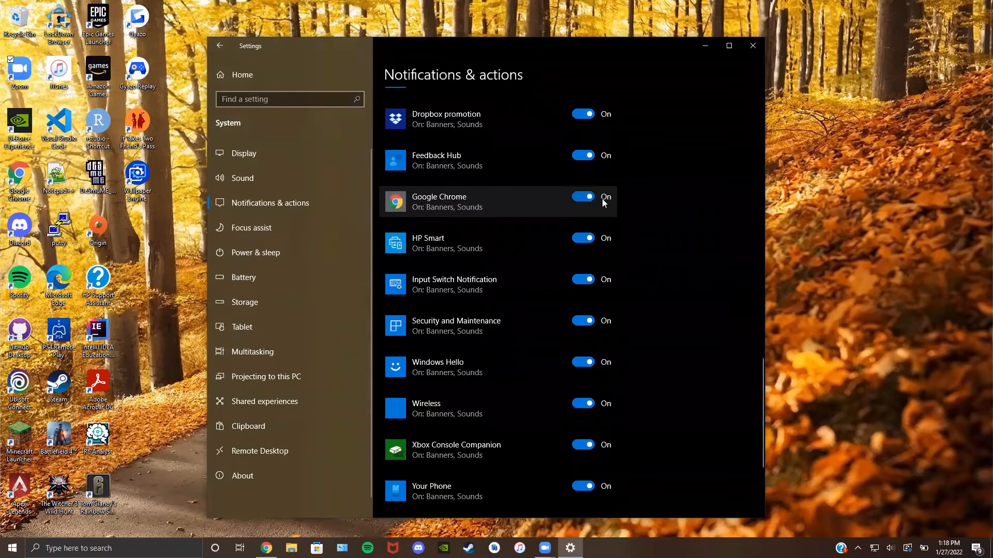
left_click(584, 201)
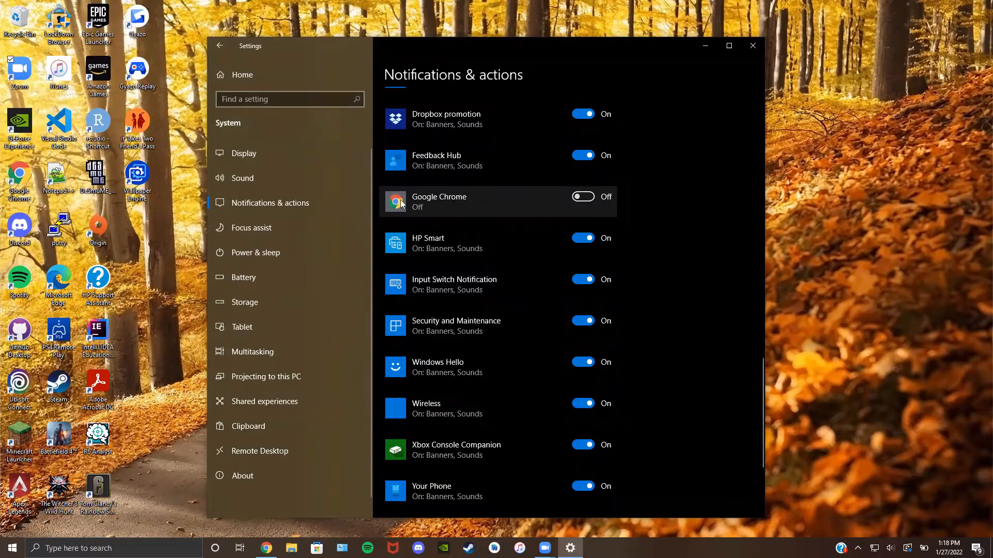
left_click(582, 197)
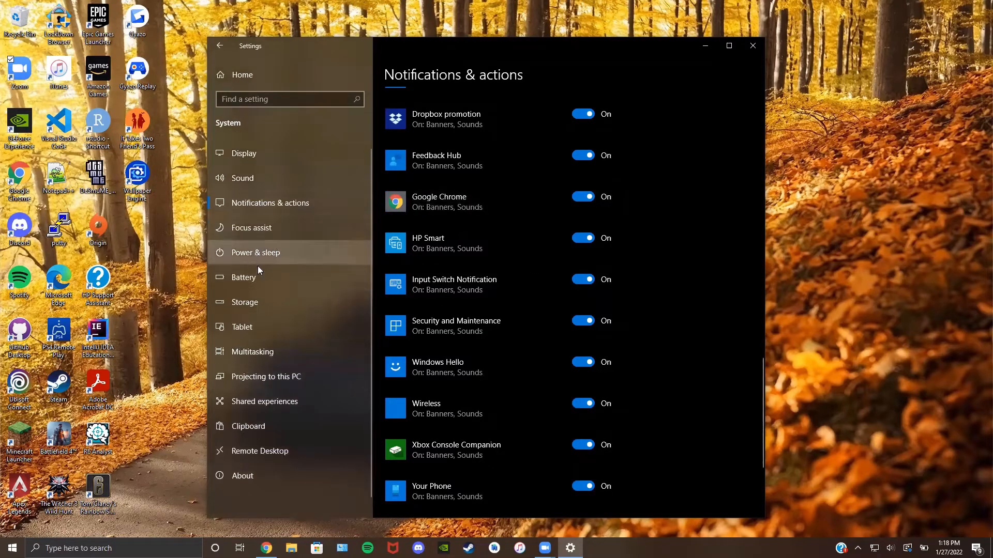
Step: On the Power & sleep page, keep the on-battery screen timeout at 15 minutes
left_click(264, 252)
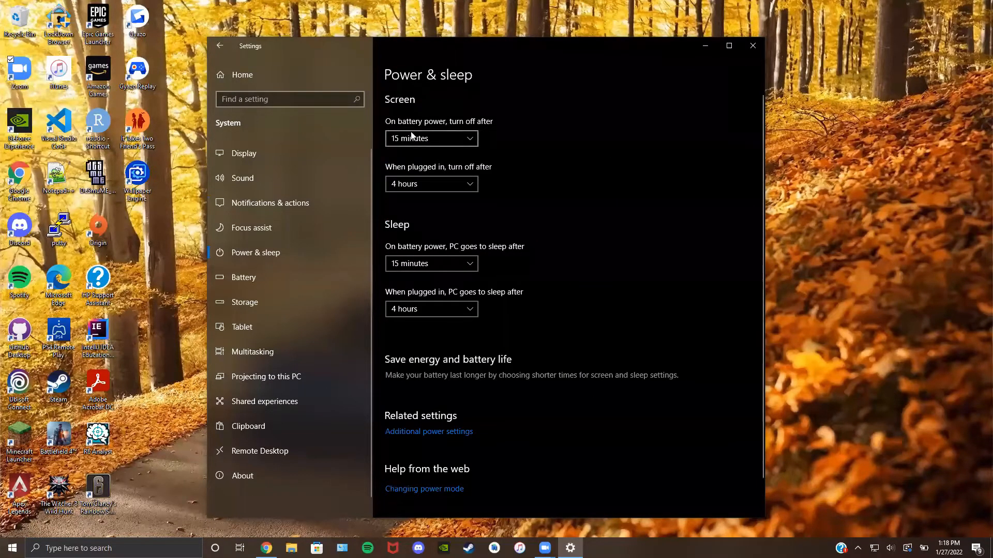
left_click(472, 138)
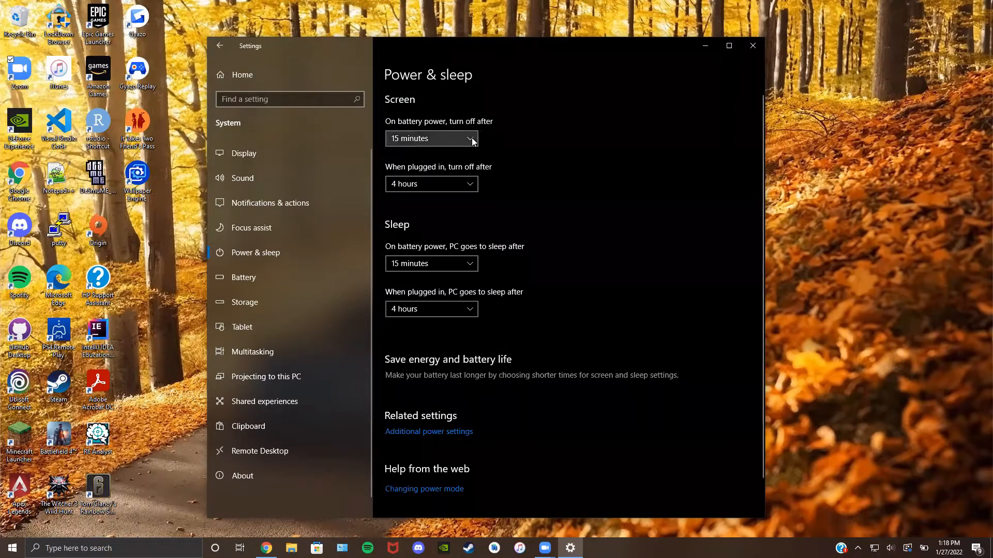
left_click(496, 140)
left_click(438, 138)
scroll(405, 118, "up", 2)
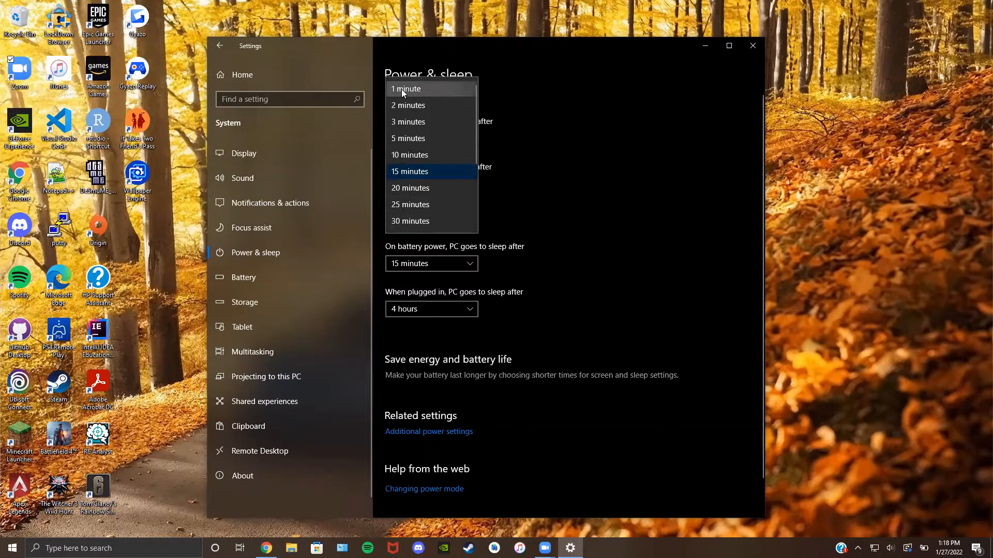
scroll(416, 200, "down", 3)
scroll(411, 215, "down", 1)
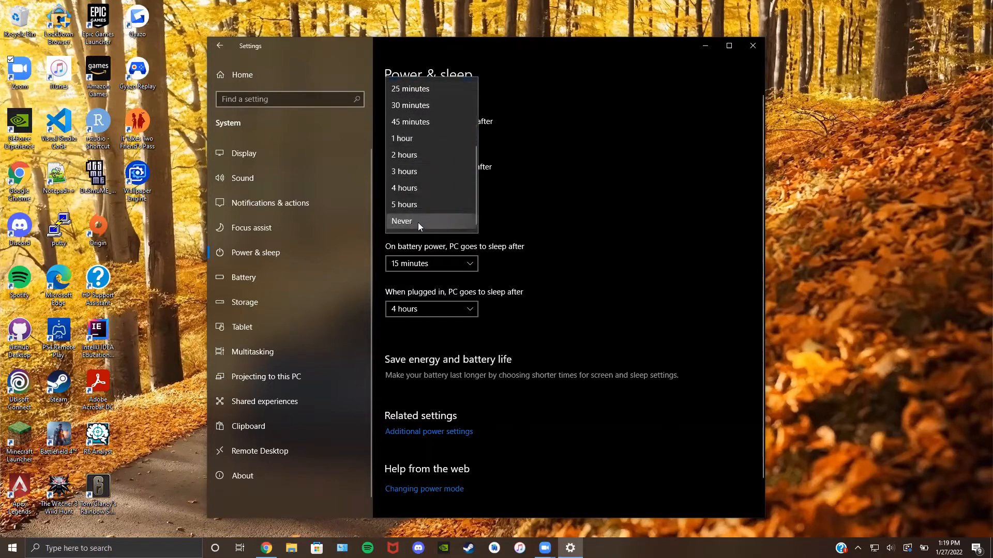
scroll(422, 152, "up", 3)
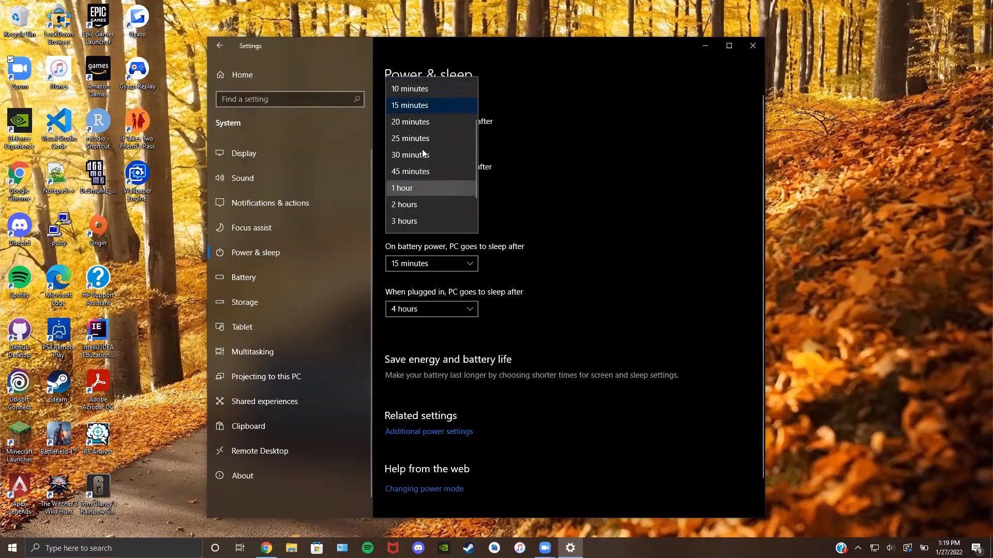
left_click(434, 136)
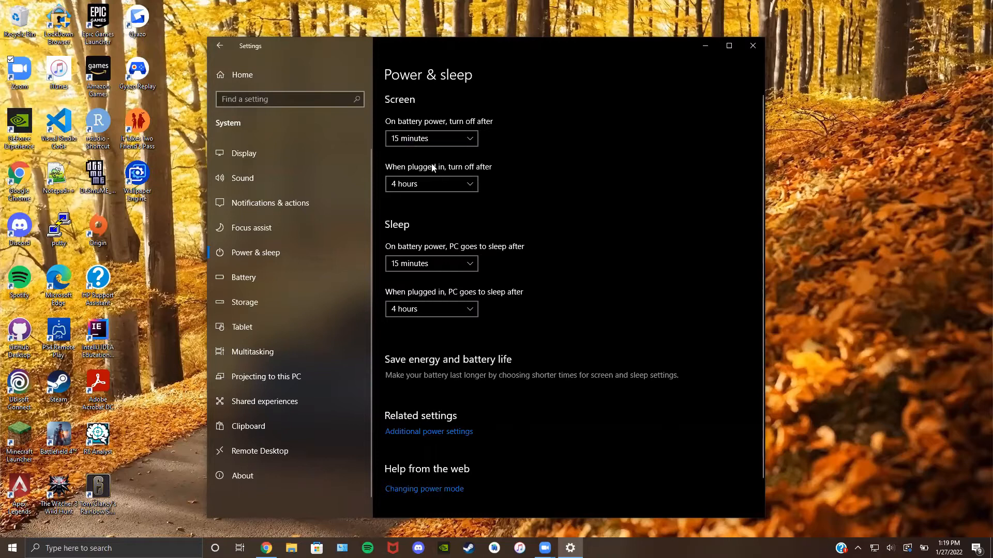
Step: Leave the plugged-in screen timeout at 4 hours
left_click(421, 183)
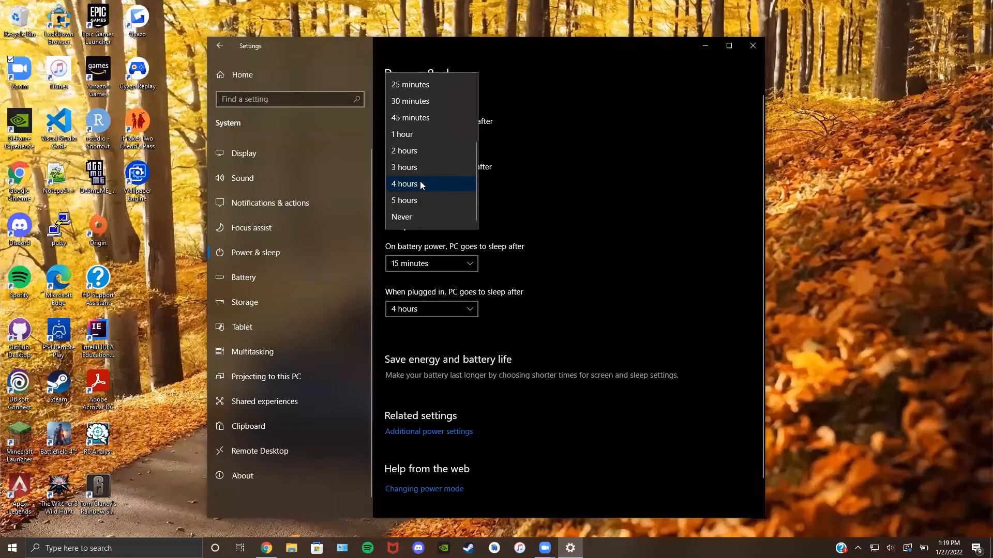
scroll(417, 192, "up", 3)
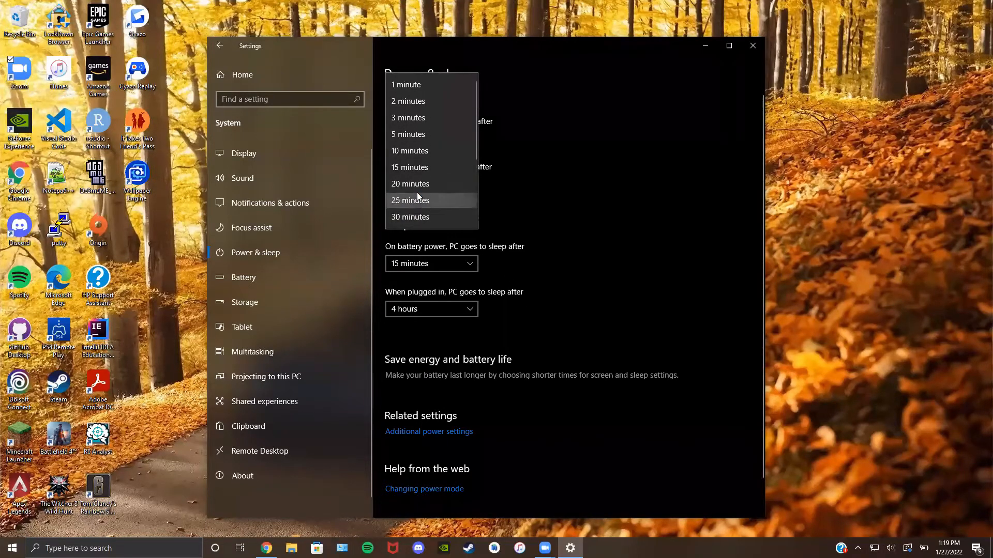
scroll(405, 87, "down", 3)
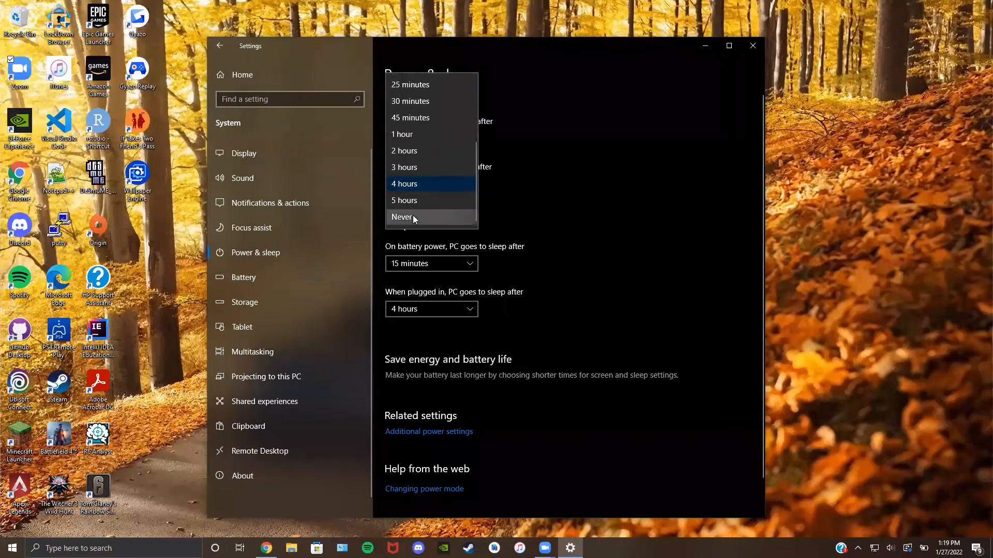
left_click(577, 261)
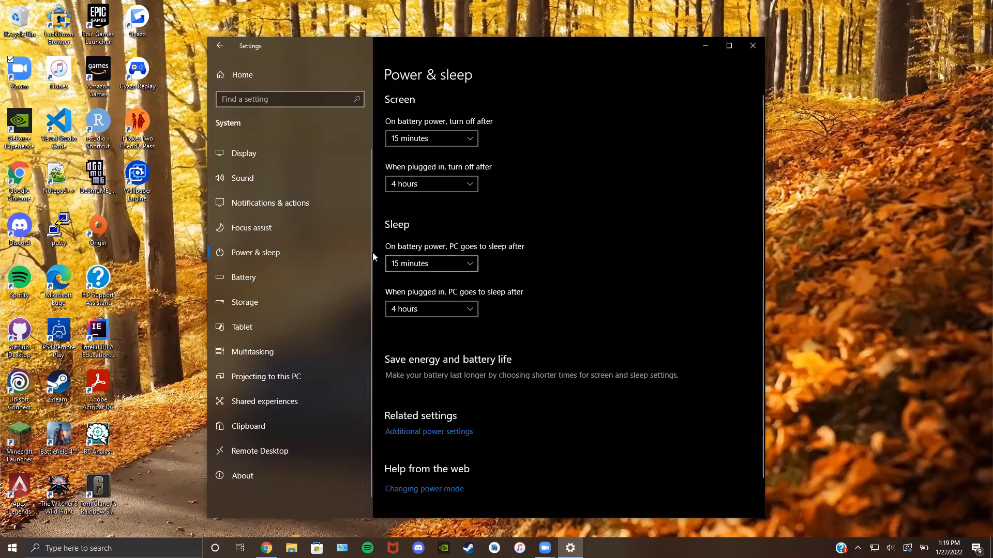
Step: On the Battery page, switch battery saver on and then back off
left_click(290, 282)
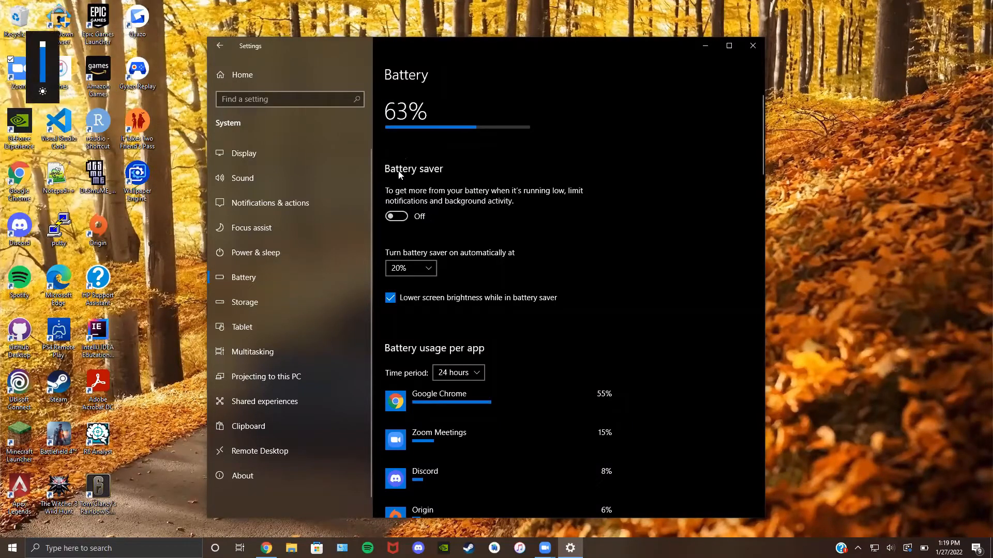
scroll(510, 382, "down", 3)
scroll(509, 382, "down", 3)
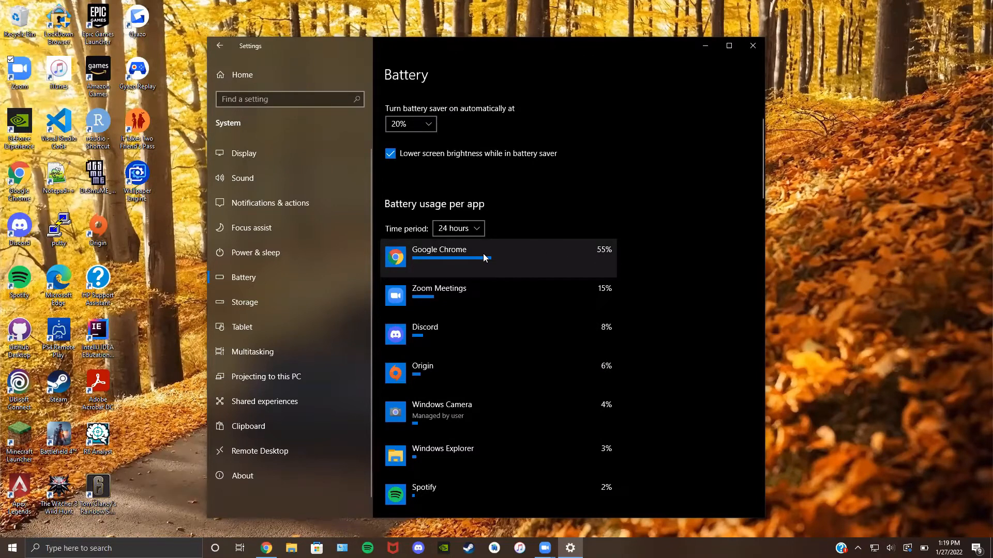
scroll(607, 251, "up", 5)
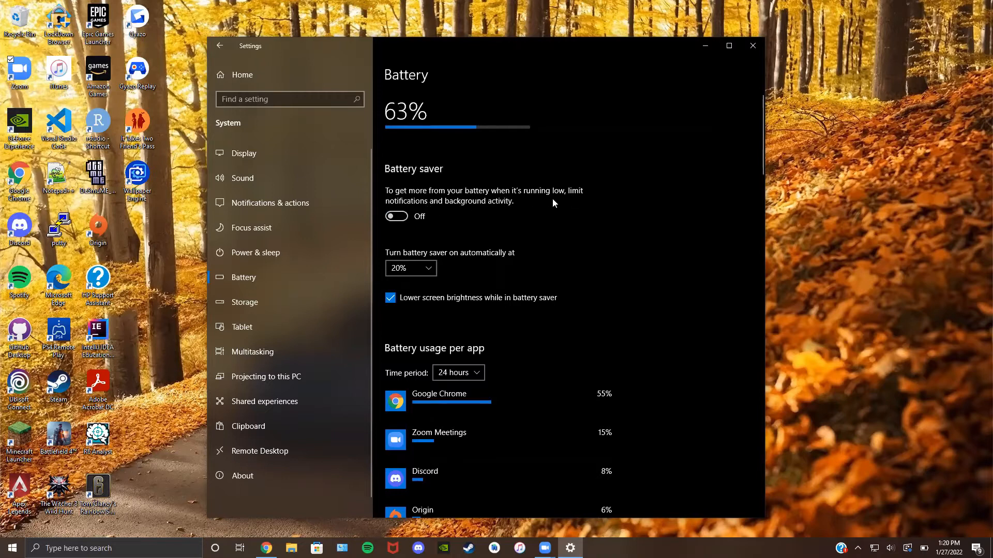
left_click(396, 216)
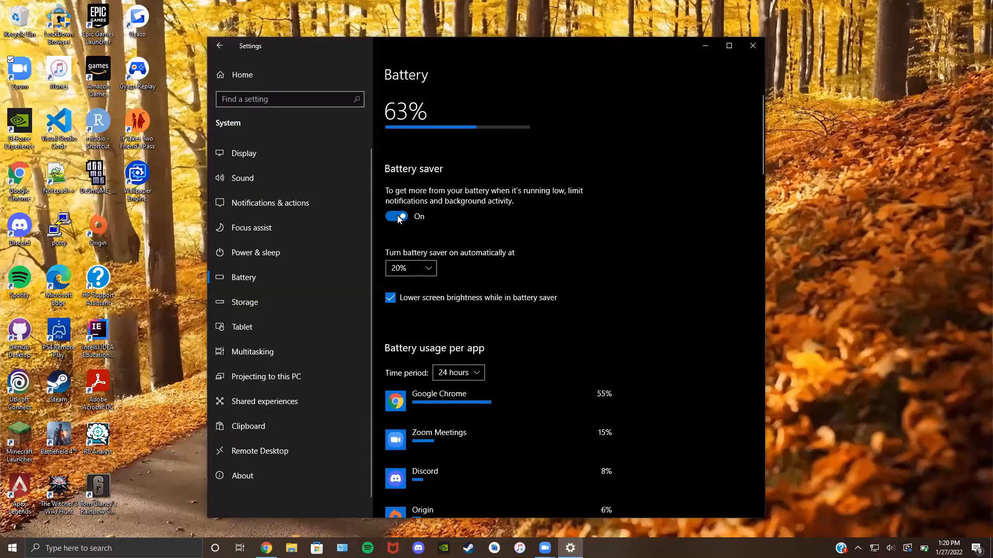
left_click(397, 216)
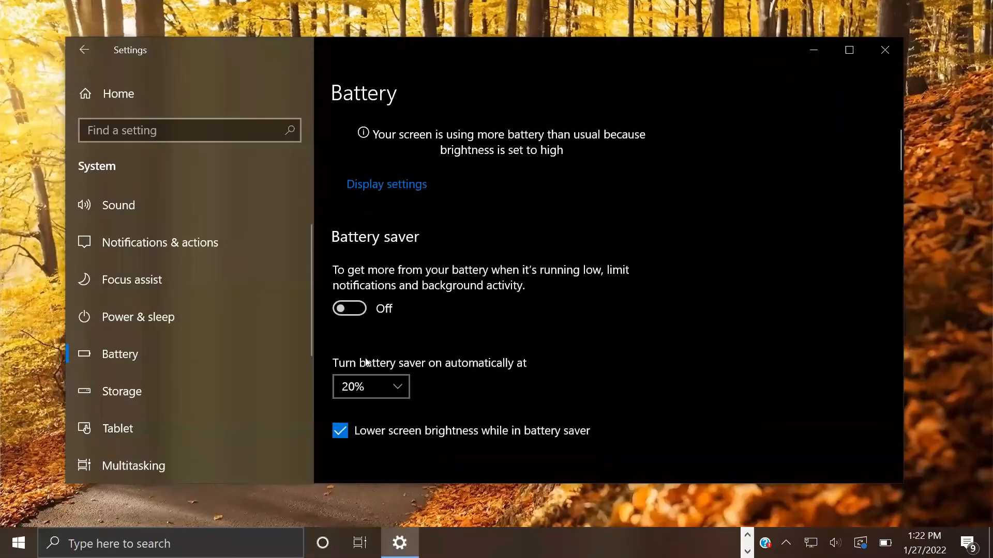
Step: Keep the automatic battery saver turn-on level at 20%
left_click(369, 387)
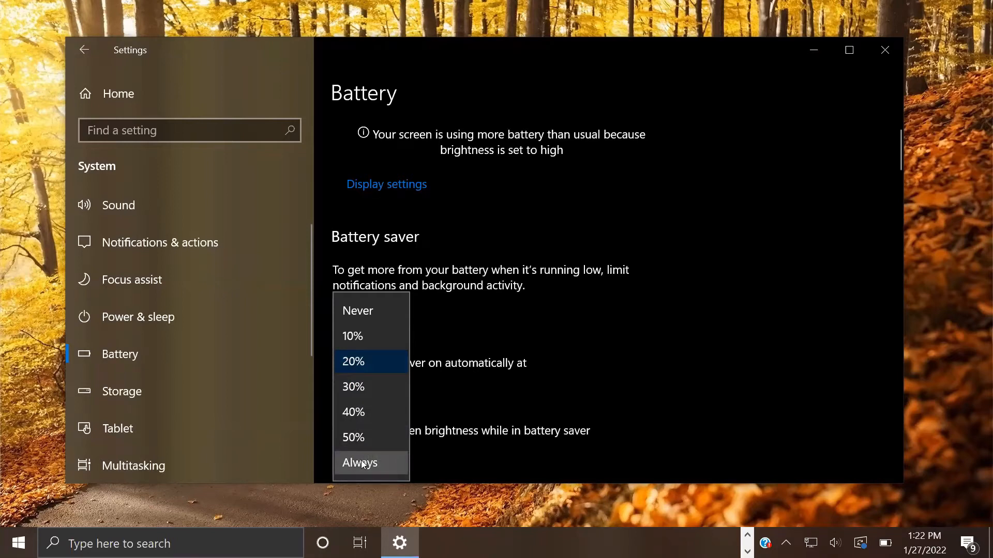
left_click(350, 363)
scroll(524, 261, "down", 8)
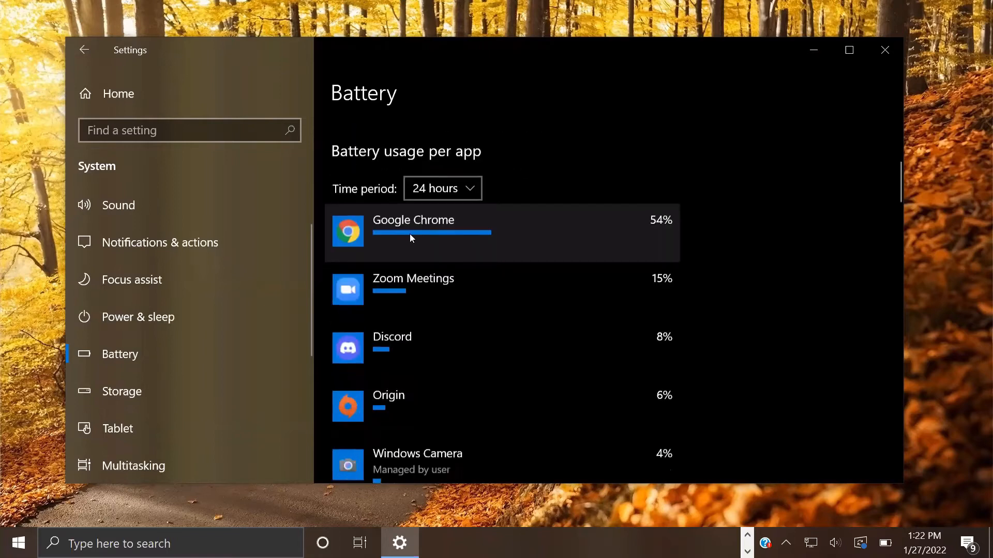
scroll(410, 238, "down", 5)
scroll(409, 241, "up", 5)
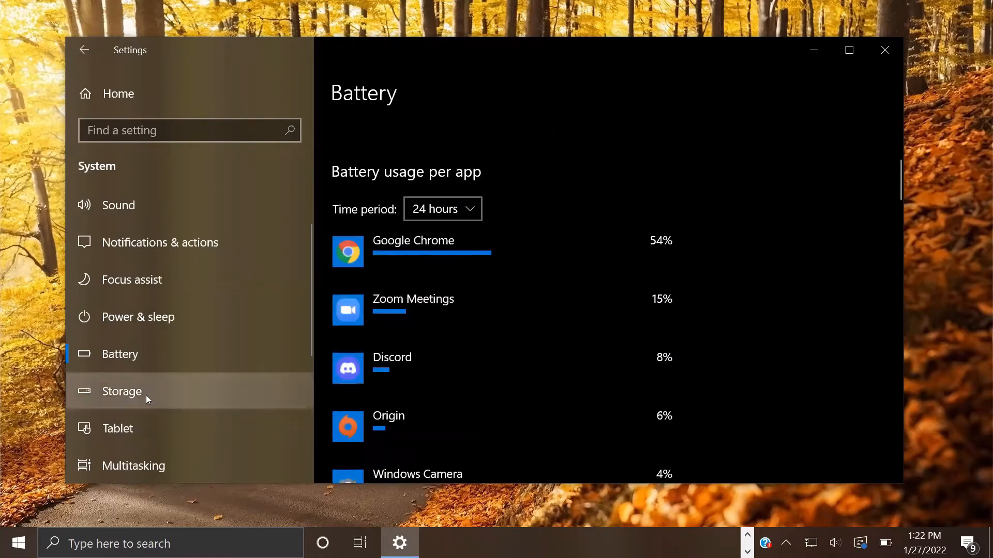
Step: On the Storage page, toggle Storage Sense off and back on, leaving it enabled
left_click(144, 395)
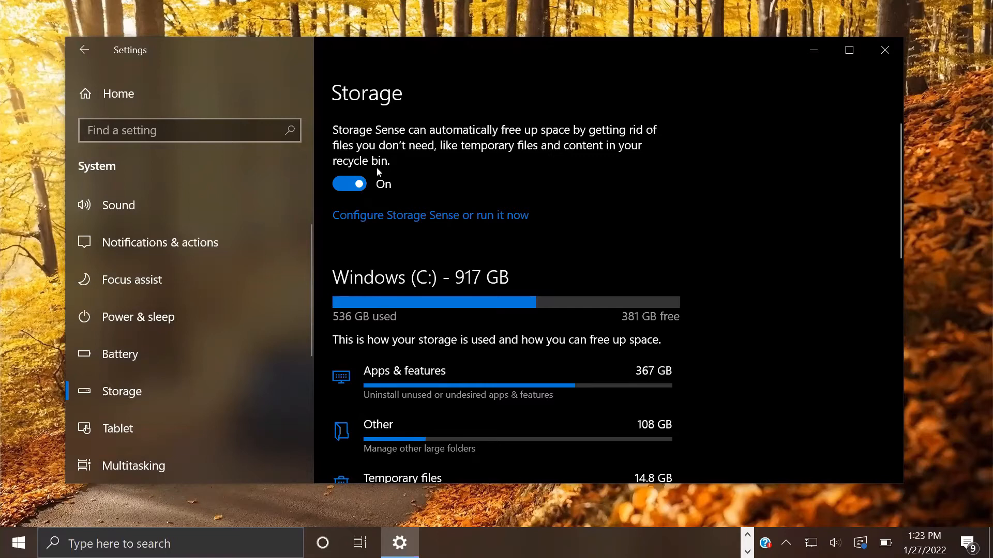
left_click(339, 186)
left_click(350, 187)
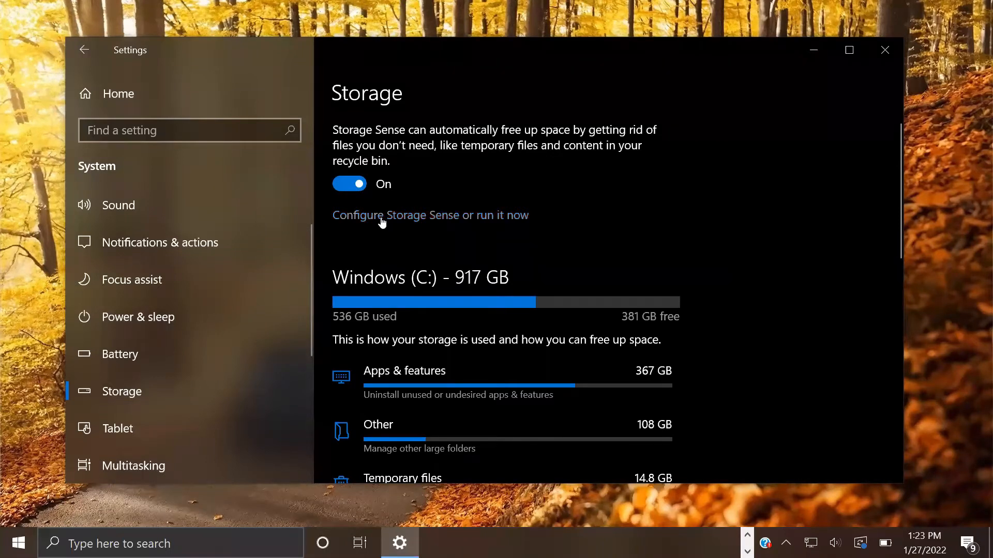
scroll(175, 324, "down", 3)
scroll(176, 328, "up", 4)
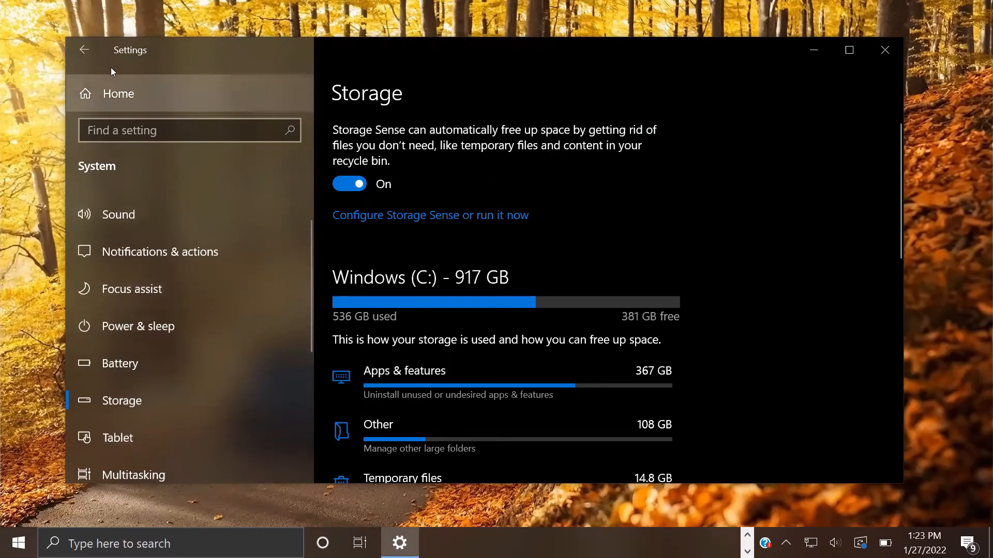
Step: Go back to the Settings home page and open Devices > Bluetooth & other devices
left_click(99, 76)
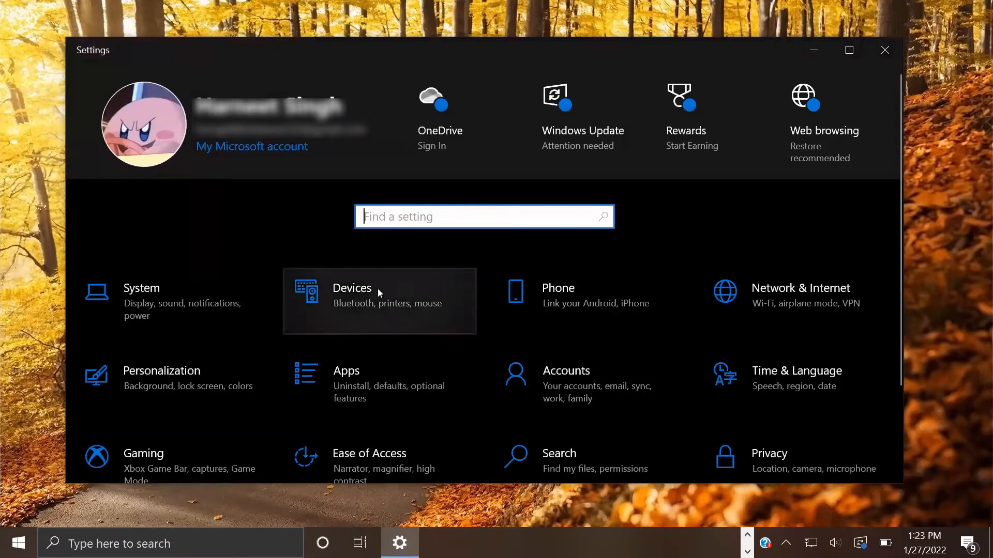
left_click(407, 308)
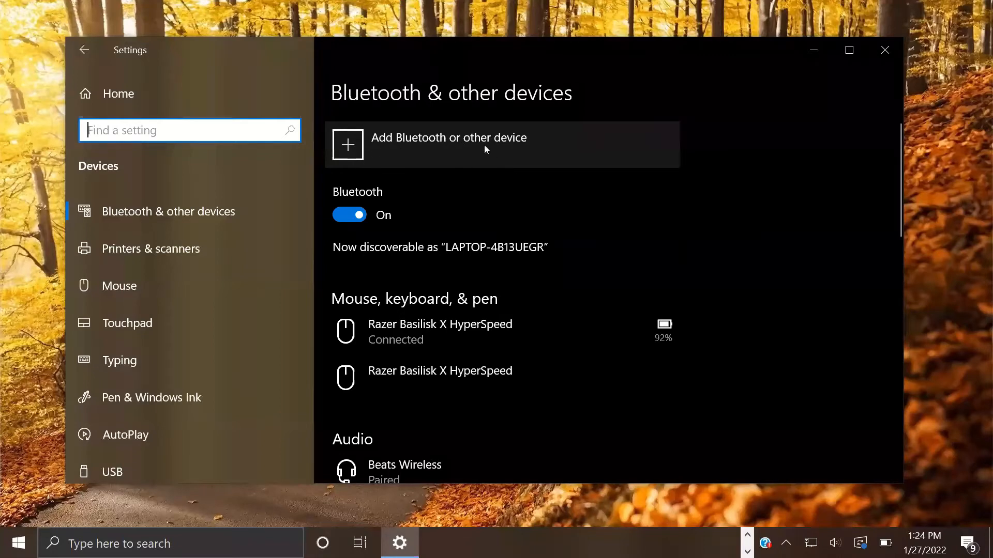
left_click(412, 148)
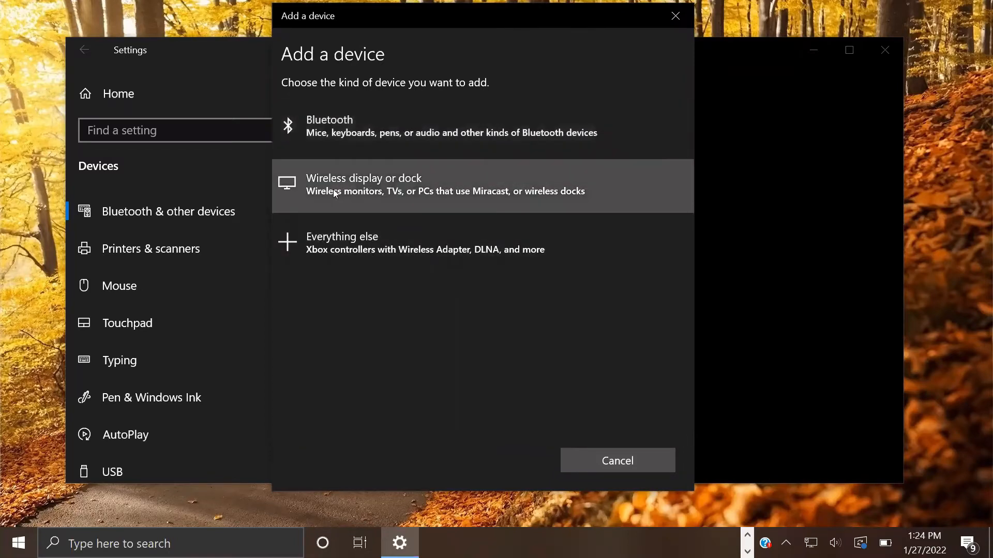
left_click(628, 459)
scroll(513, 316, "down", 3)
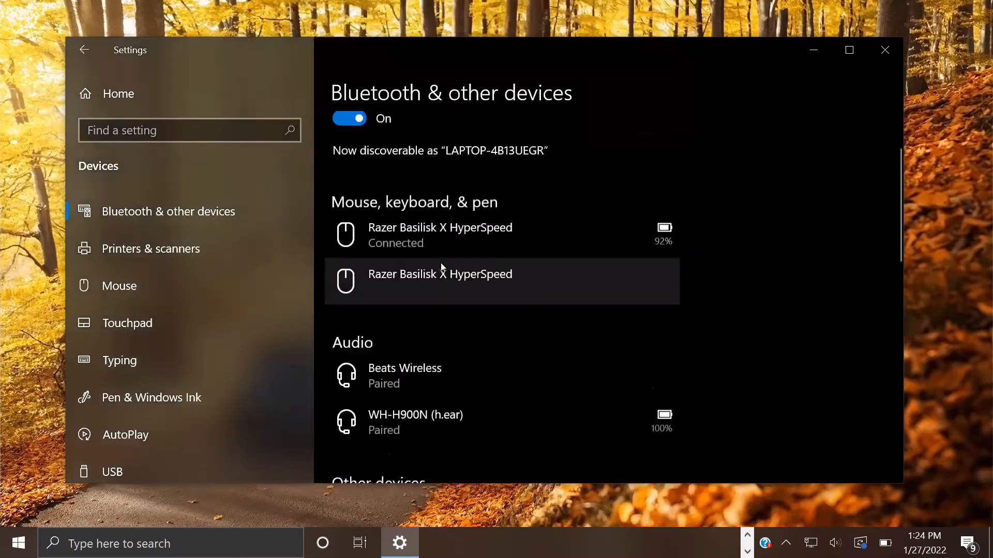
scroll(444, 271, "up", 3)
scroll(396, 267, "down", 2)
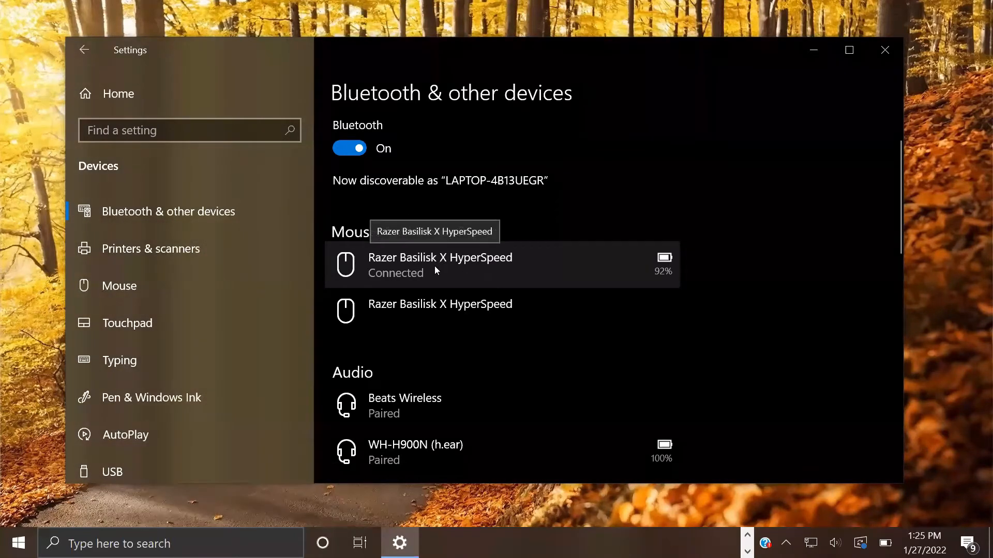
scroll(434, 266, "down", 3)
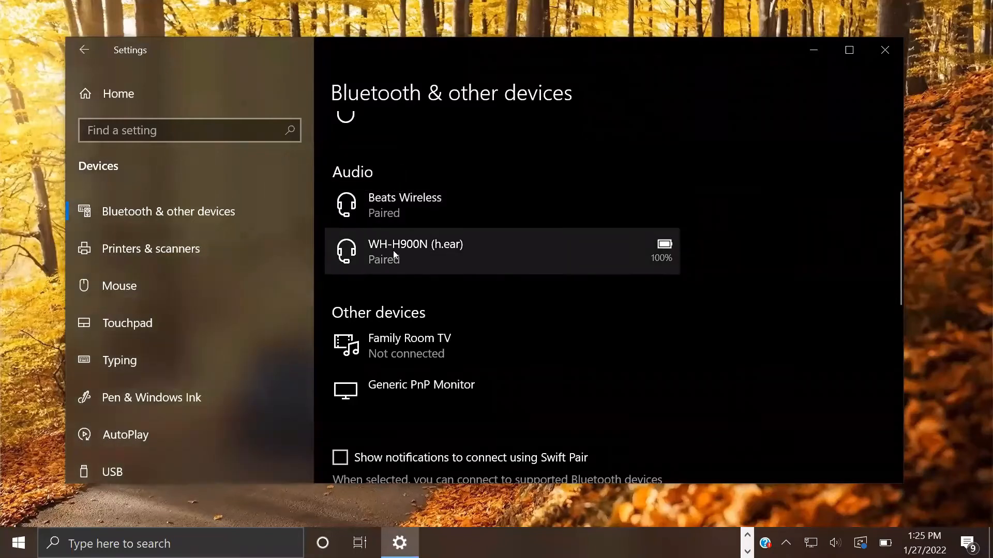
left_click(446, 200)
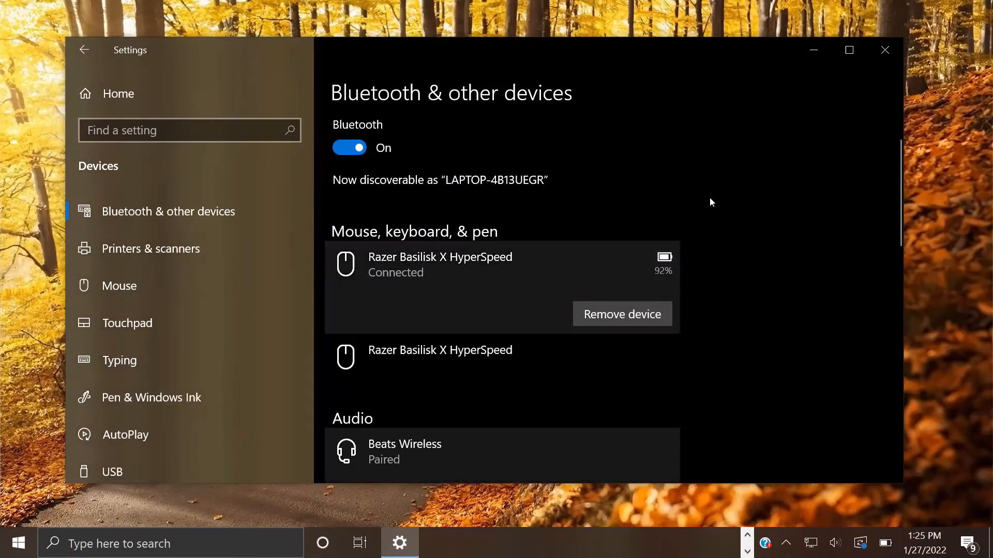
left_click(415, 353)
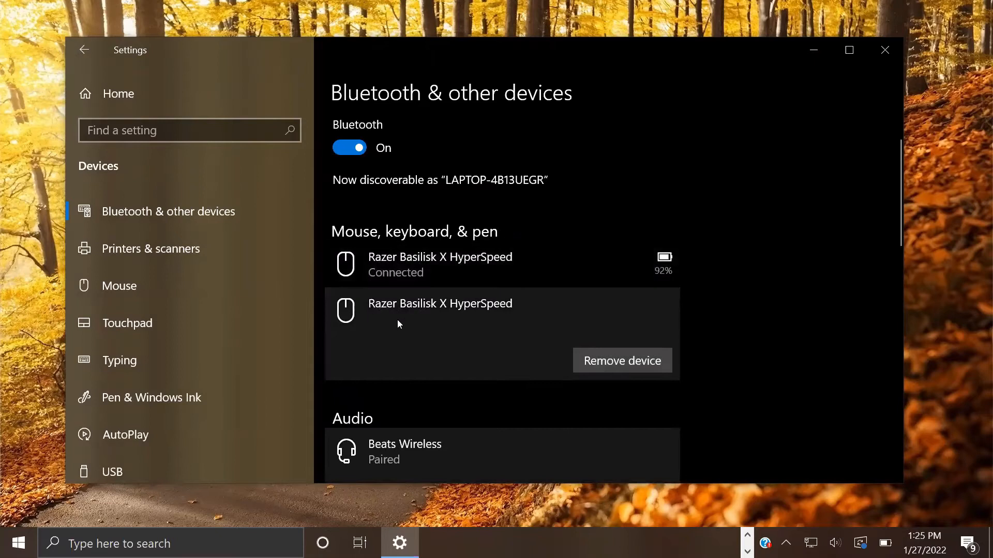
scroll(551, 360, "down", 2)
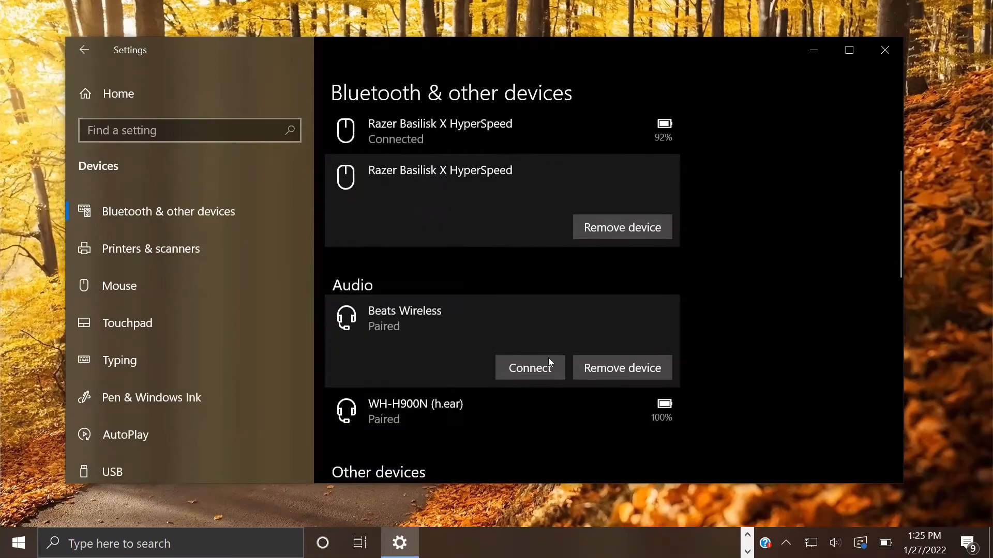
left_click(532, 369)
scroll(493, 334, "down", 5)
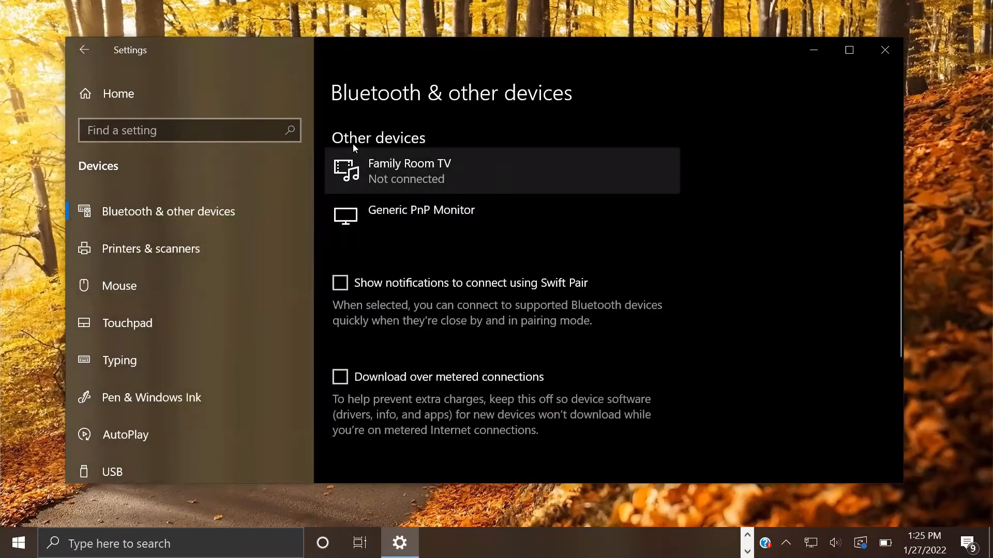
scroll(351, 150, "up", 2)
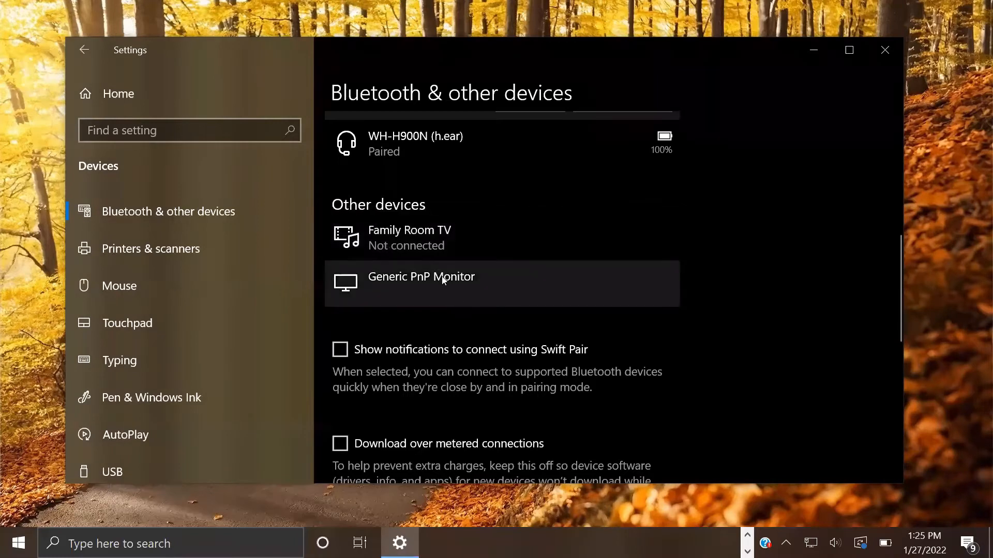
scroll(441, 300, "down", 2)
scroll(424, 356, "down", 4)
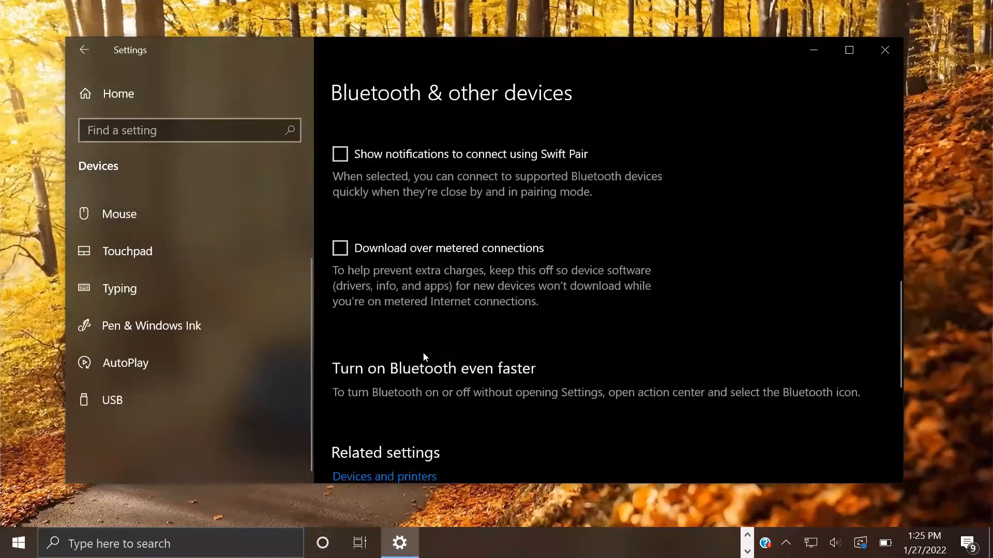
scroll(424, 355, "up", 8)
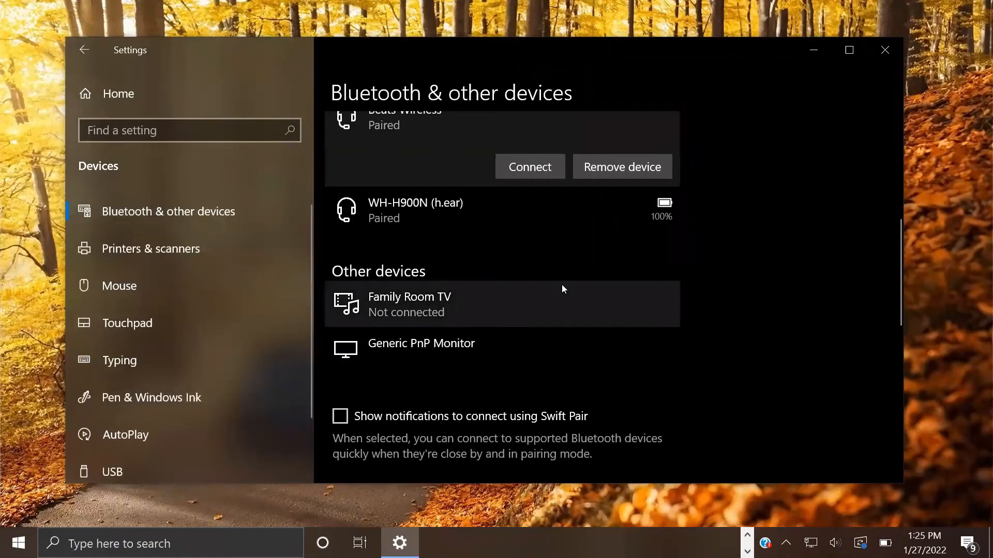
scroll(561, 287, "up", 6)
left_click(562, 286)
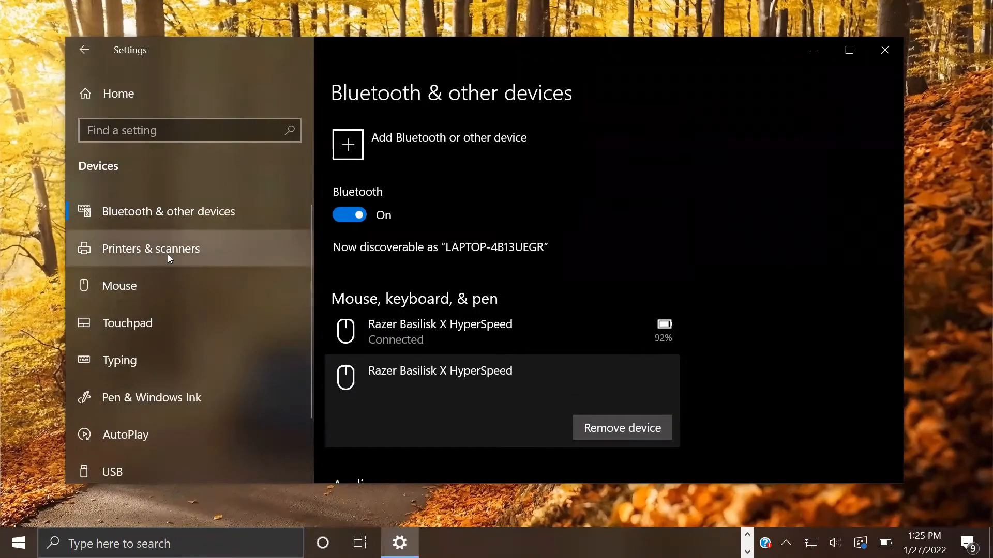
Step: On Printers & scanners, search for new printers and select the found HP OfficeJet 6960
left_click(169, 257)
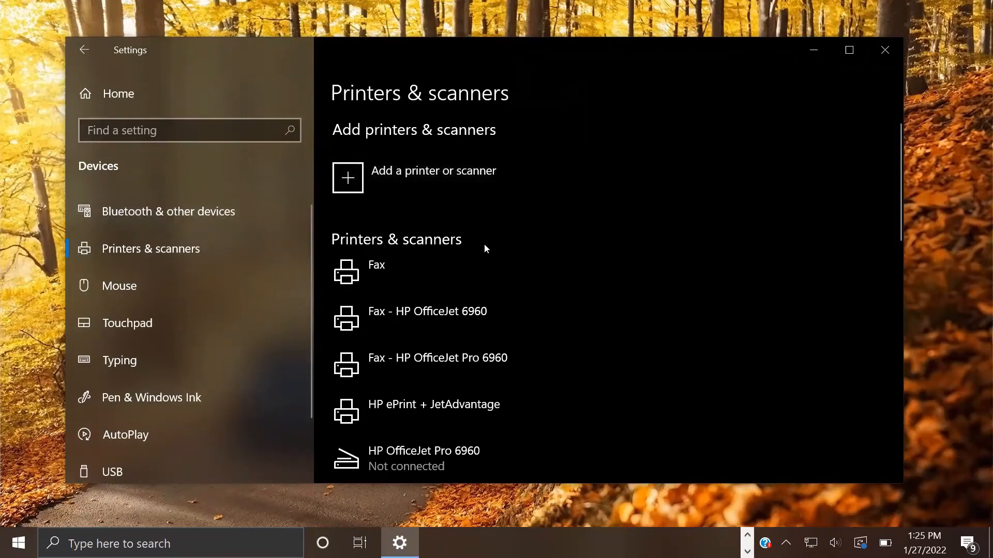
scroll(484, 250, "down", 3)
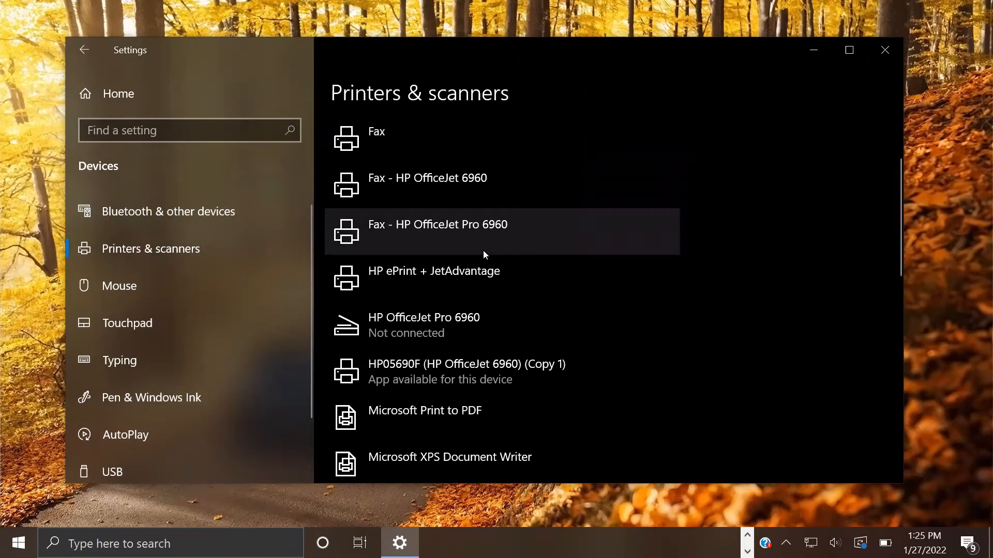
scroll(488, 276, "up", 3)
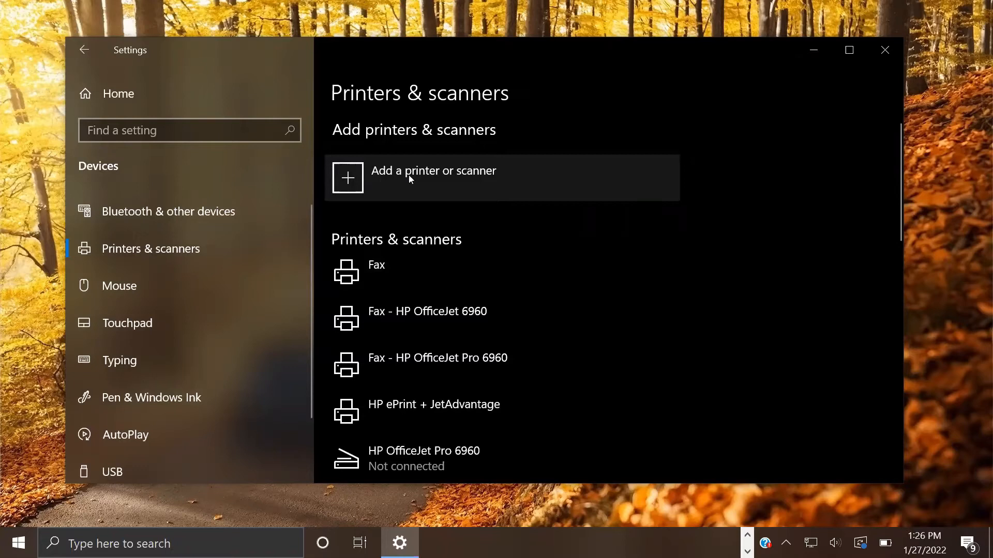
left_click(389, 176)
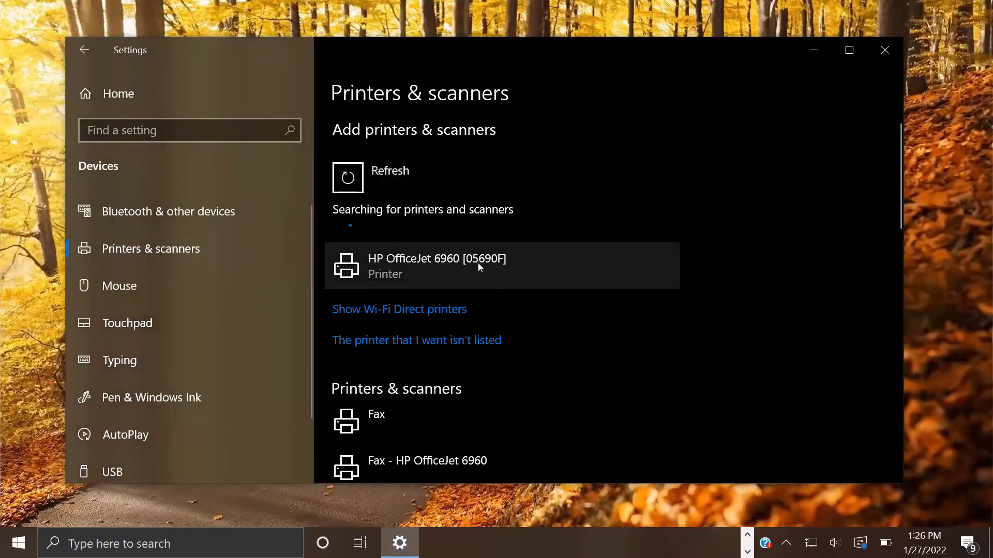
scroll(487, 263, "down", 3)
scroll(457, 238, "up", 3)
left_click(456, 269)
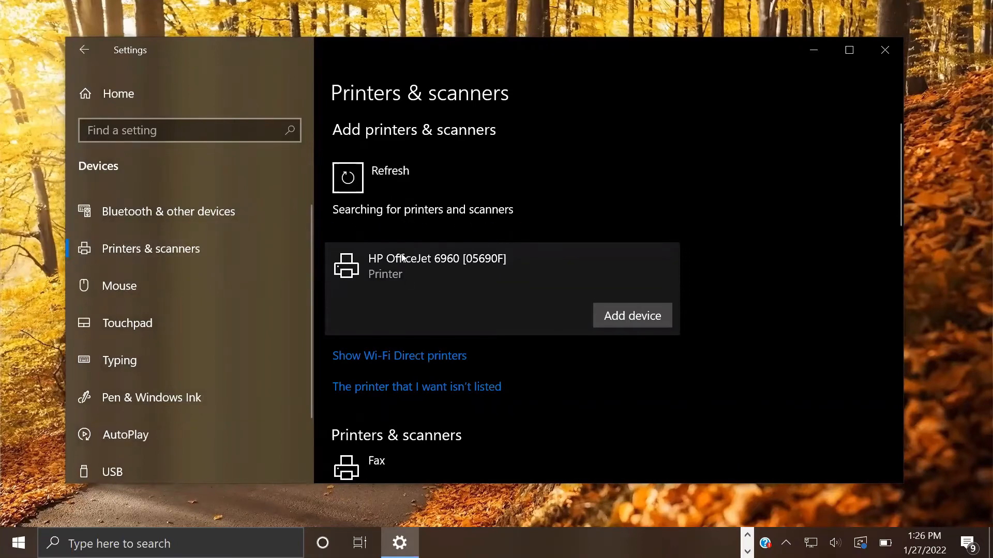
Step: Expand the installed rows: HP OfficeJet 6960 fax entries, HP ePrint + JetAdvantage, OfficeJet Pro 6960, HP05690F copy
scroll(496, 373, "down", 5)
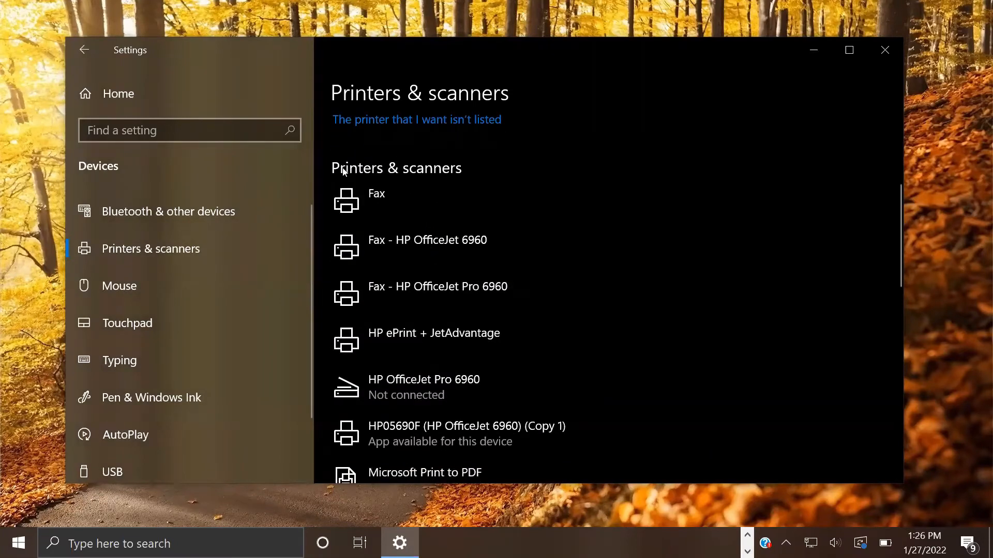
scroll(344, 172, "down", 1)
left_click(362, 209)
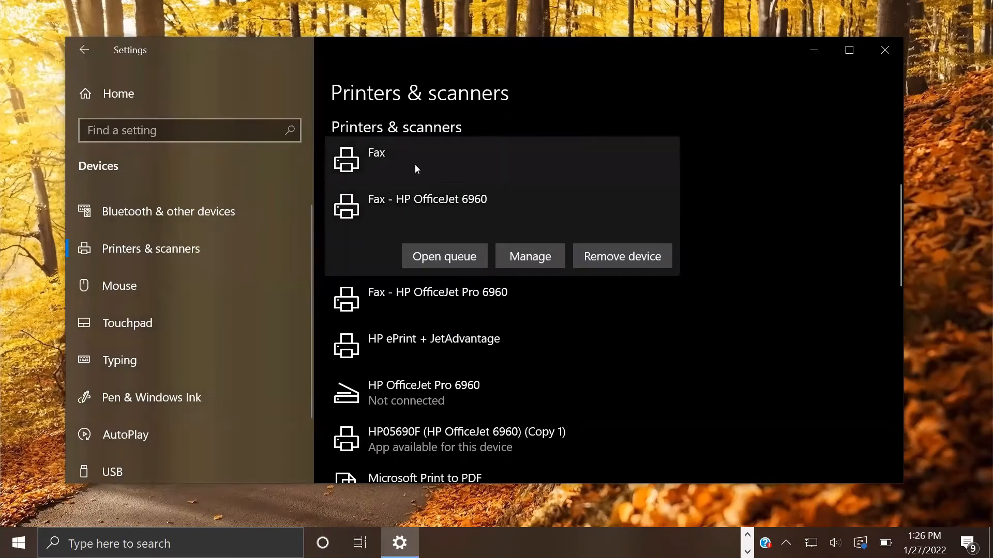
left_click(414, 164)
left_click(429, 244)
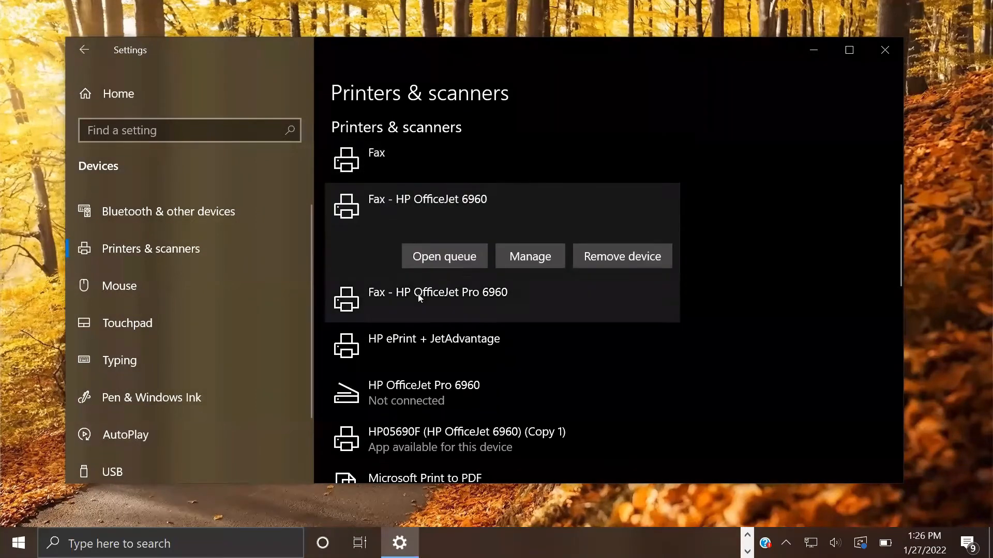
left_click(418, 294)
left_click(422, 348)
left_click(422, 392)
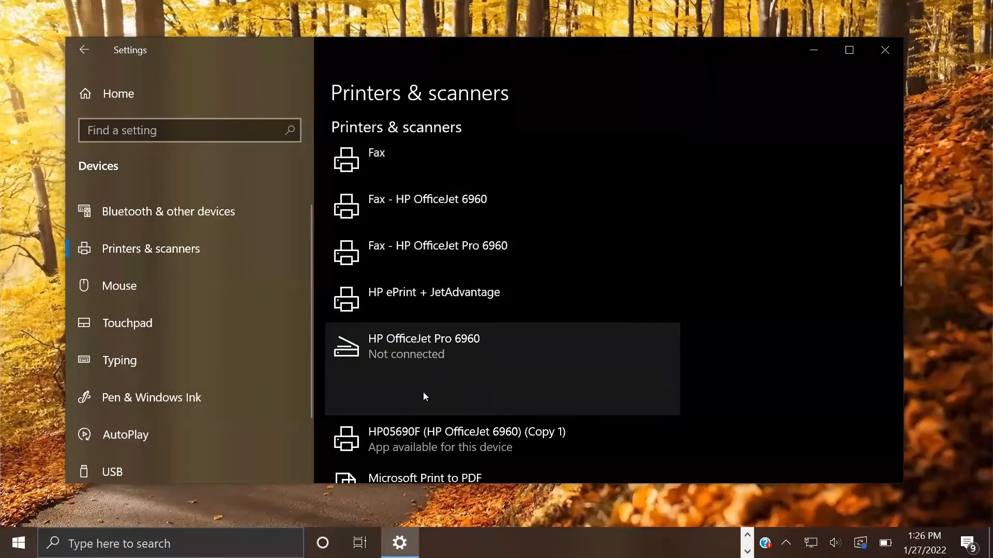
scroll(423, 392, "down", 1)
left_click(415, 385)
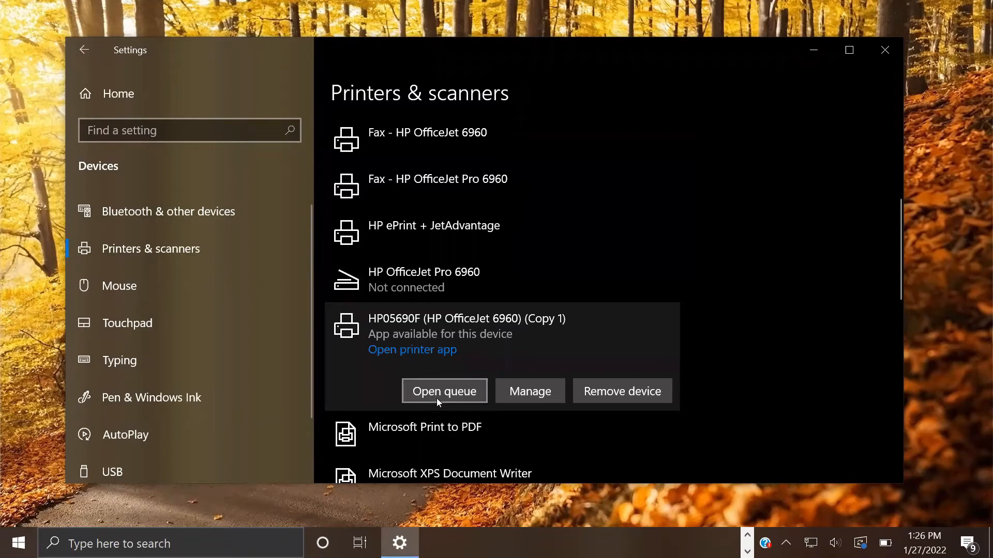
left_click(466, 392)
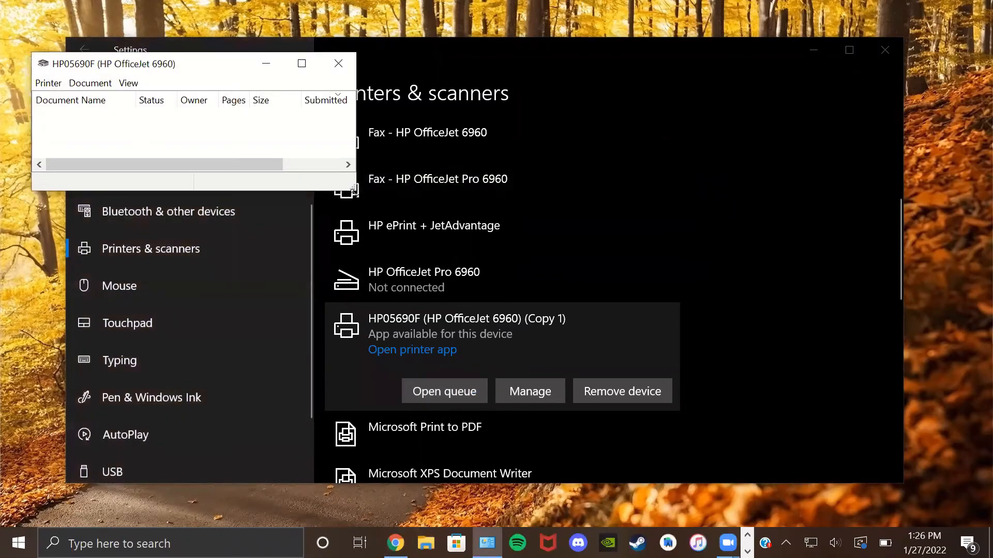
left_click_drag(354, 189, 579, 262)
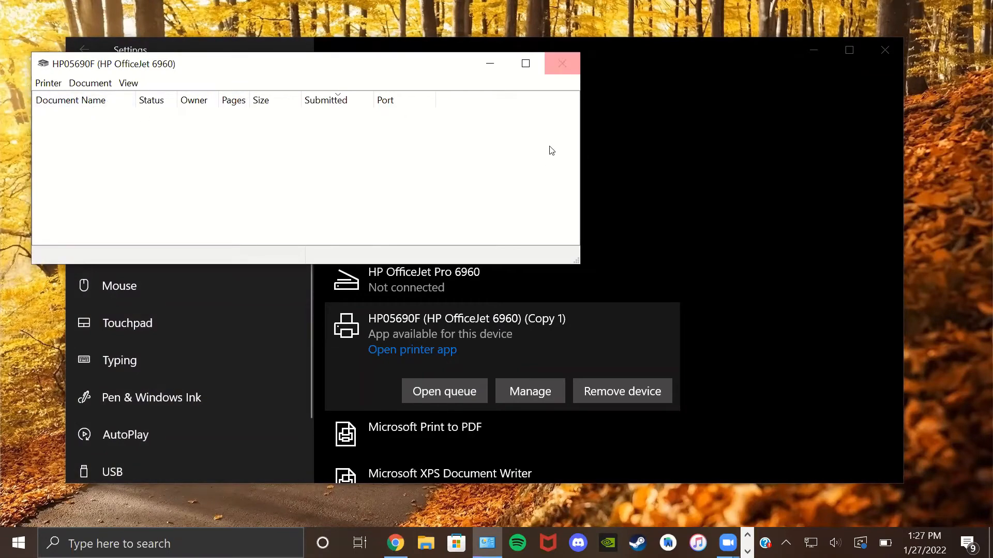
left_click(562, 63)
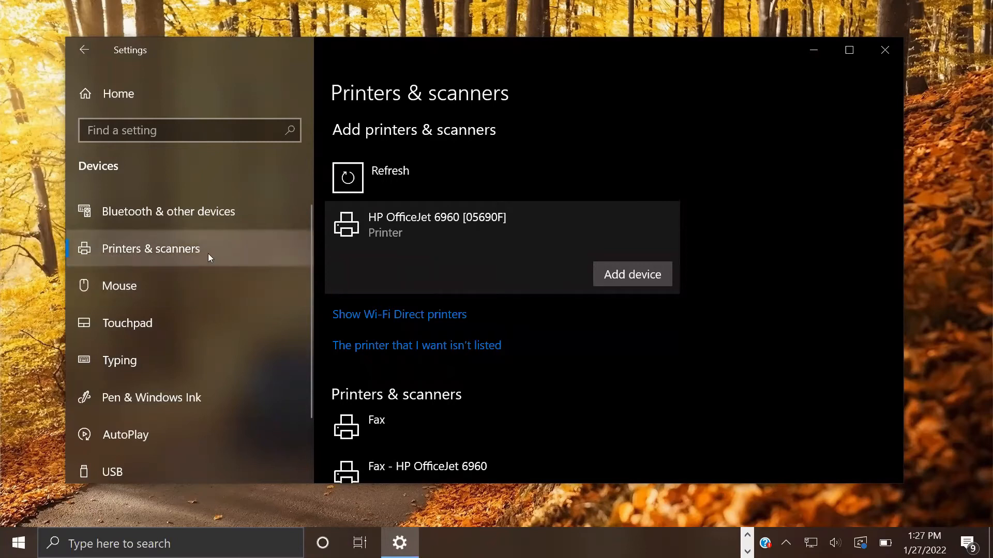
left_click(119, 287)
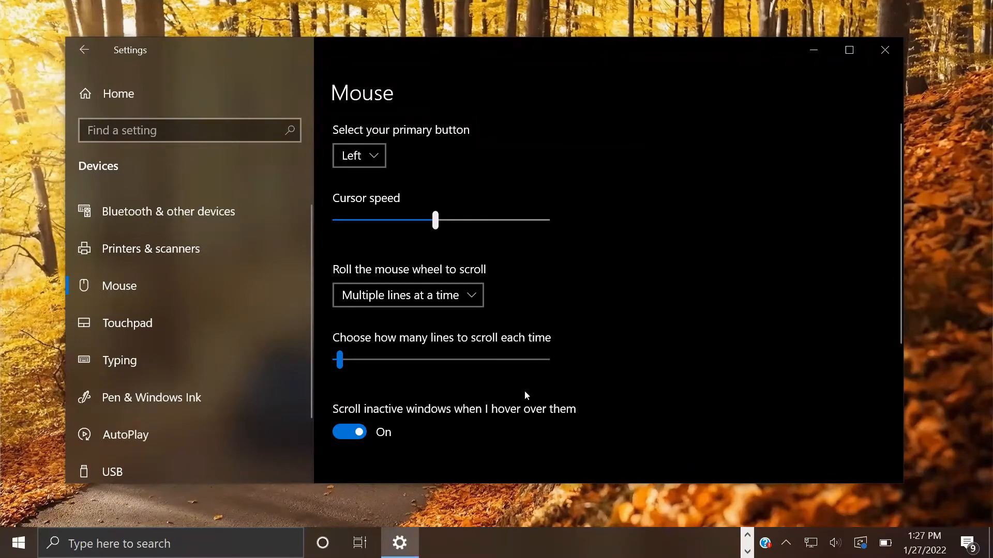
right_click(517, 510)
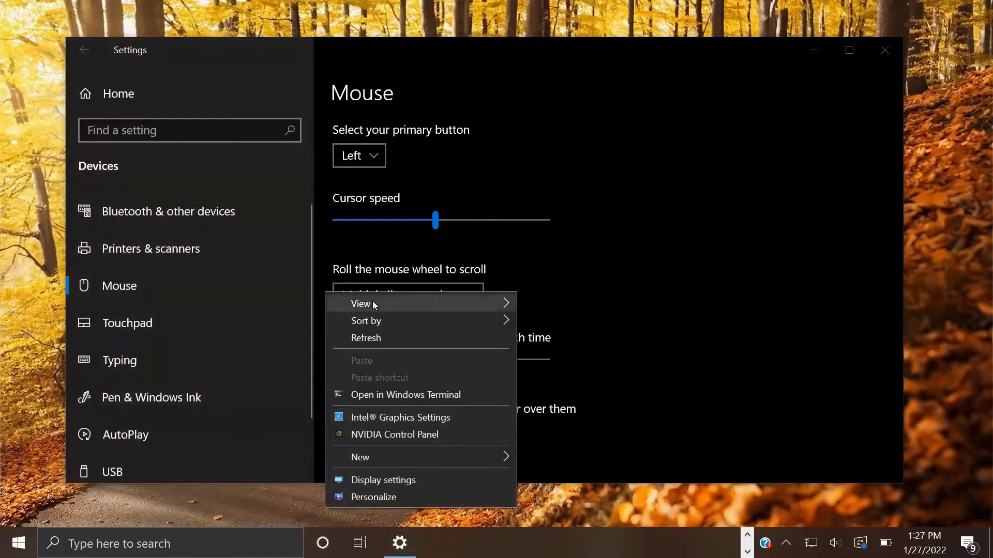
mouse_move(373, 302)
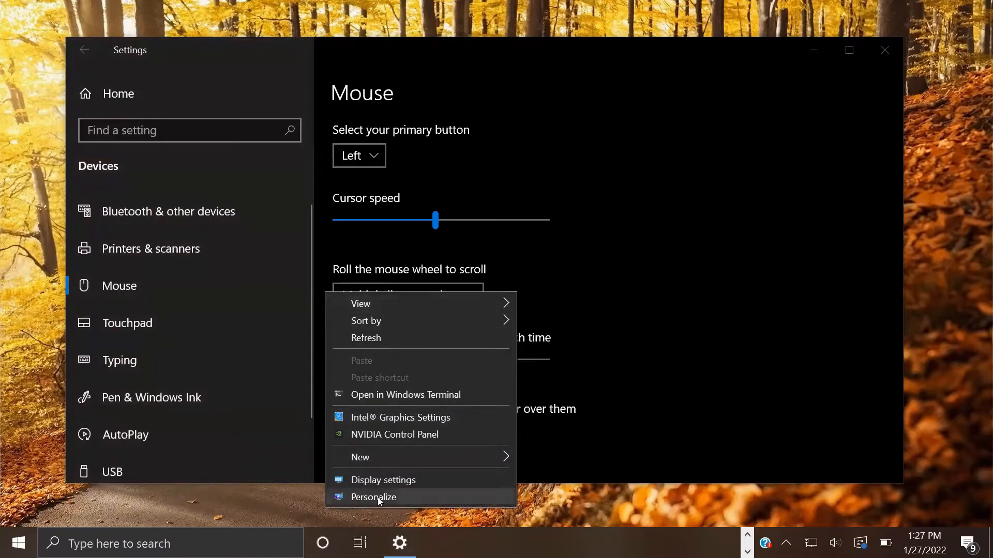
left_click(792, 287)
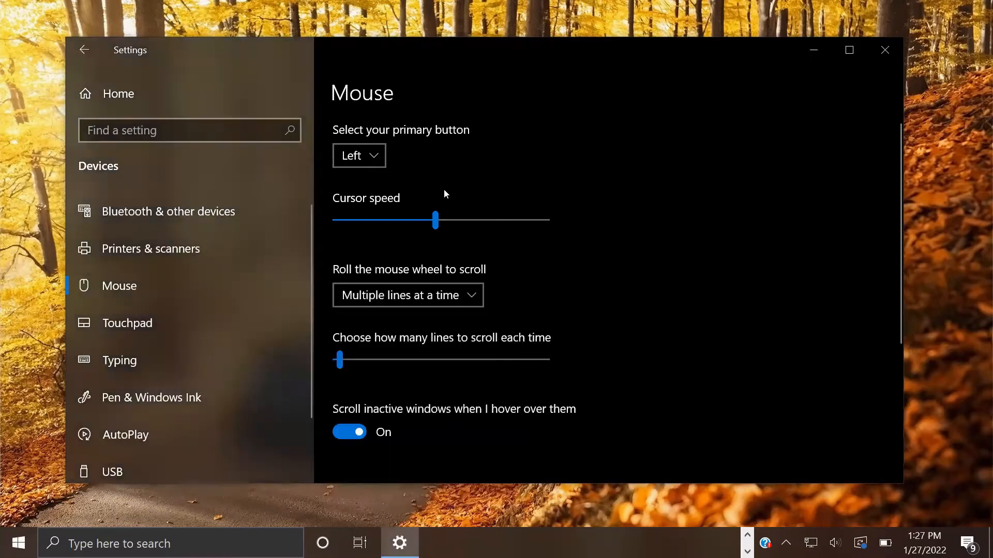
left_click(364, 165)
left_click(498, 146)
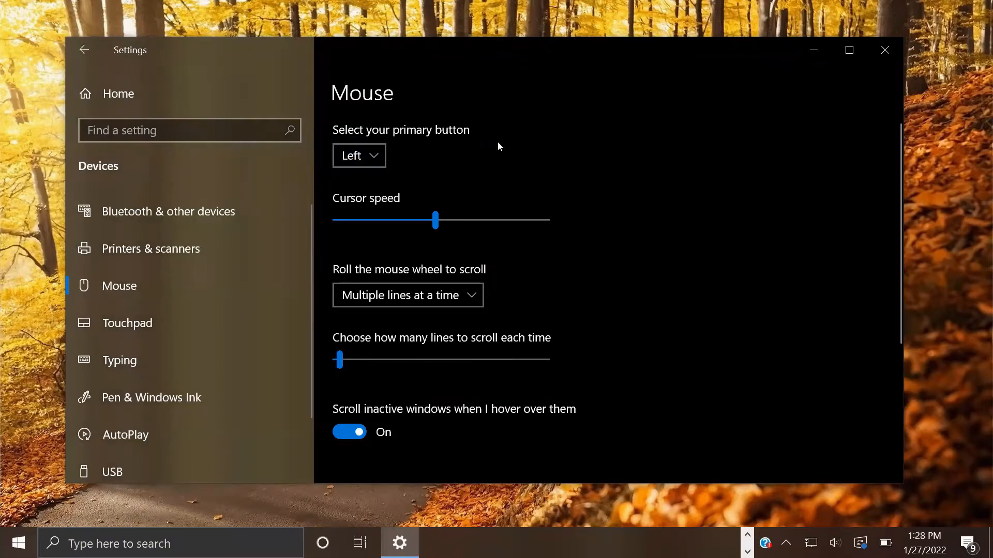
left_click(372, 162)
left_click(365, 185)
left_click(373, 150)
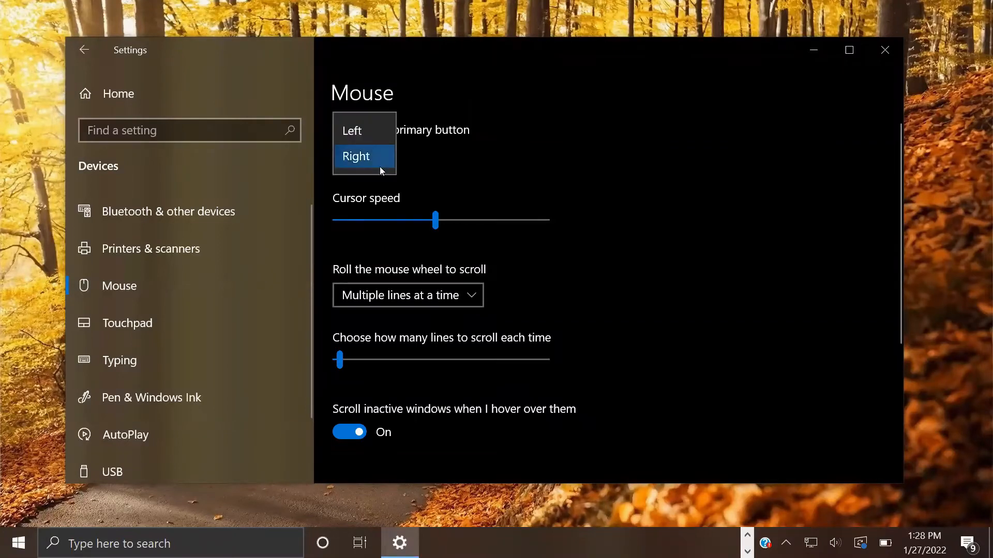
left_click(391, 138)
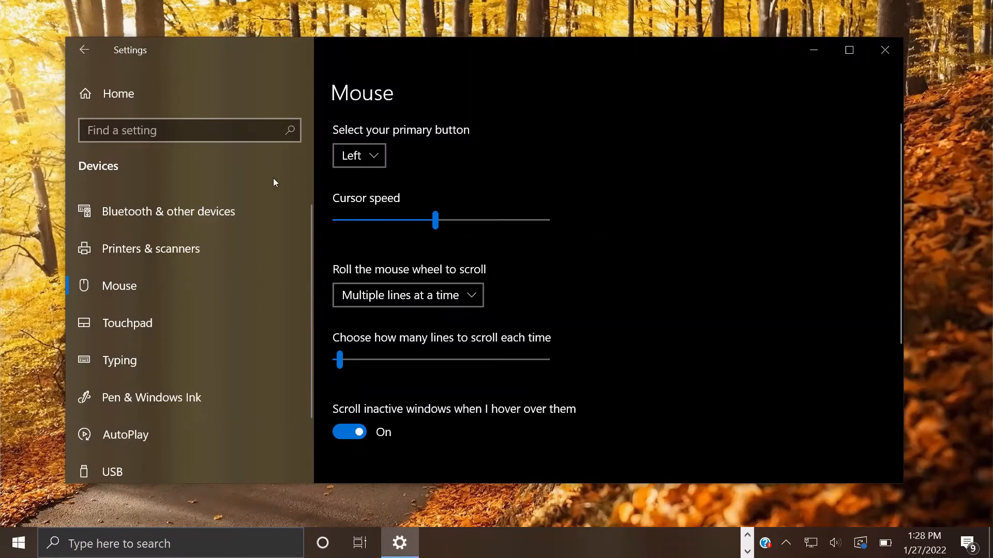
left_click(438, 225)
left_click(434, 221)
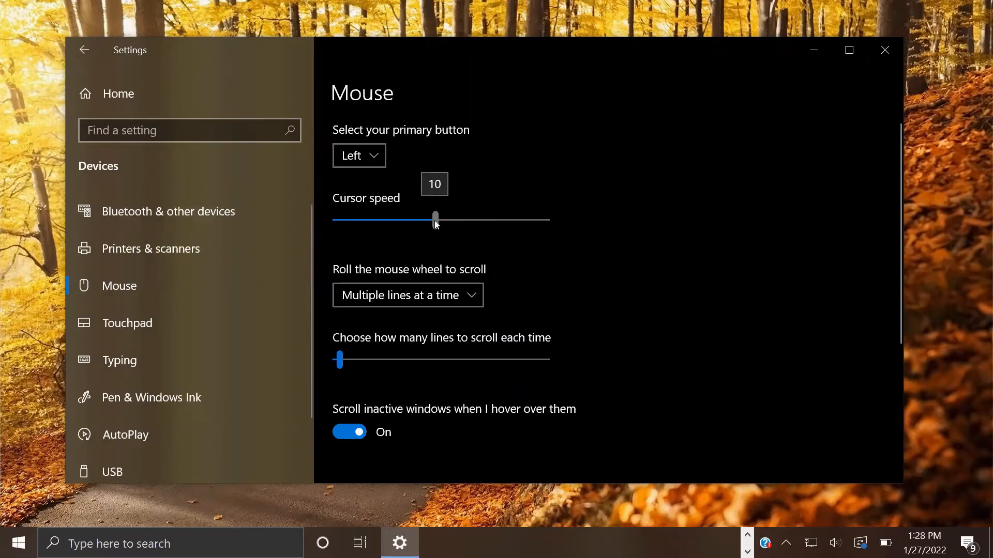
left_click_drag(435, 221, 447, 219)
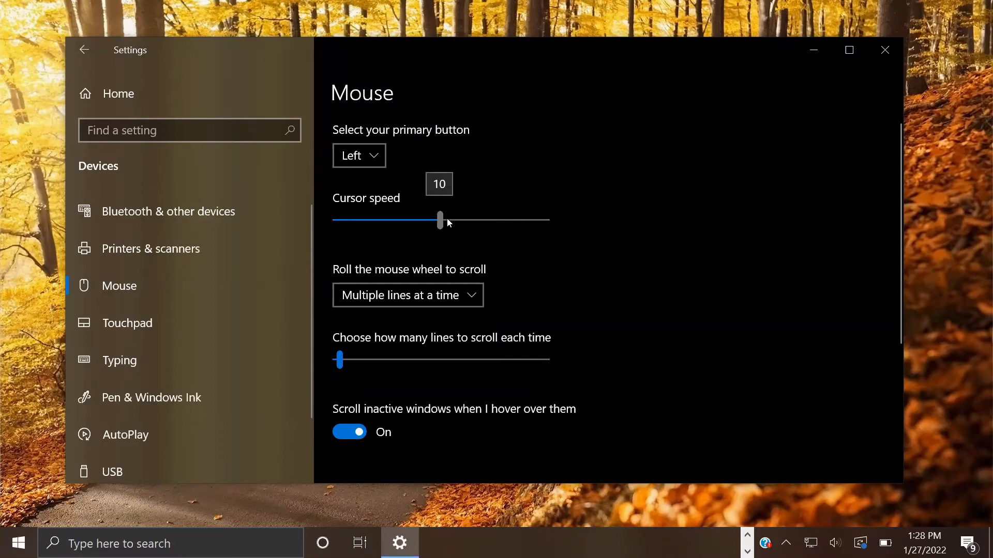
left_click(474, 221)
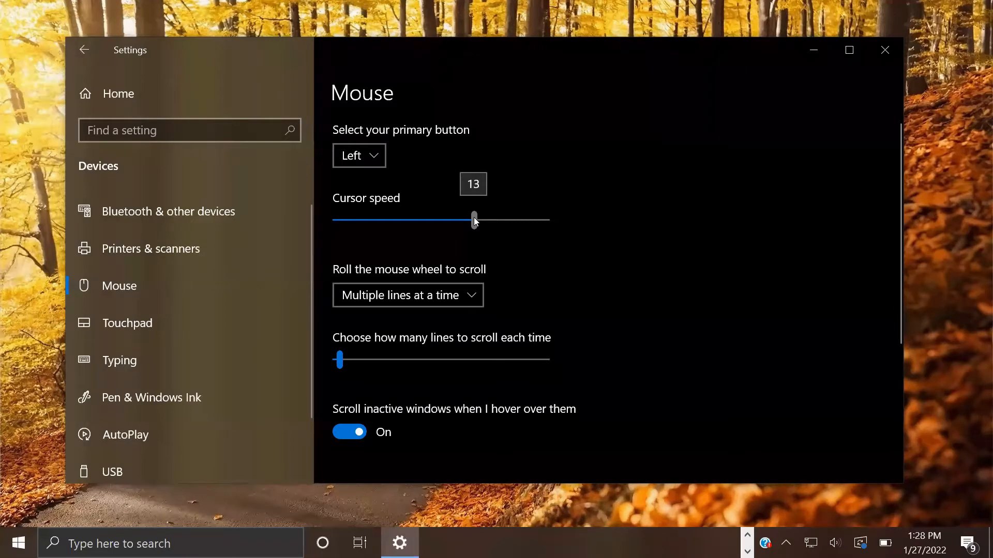
left_click_drag(475, 221, 470, 221)
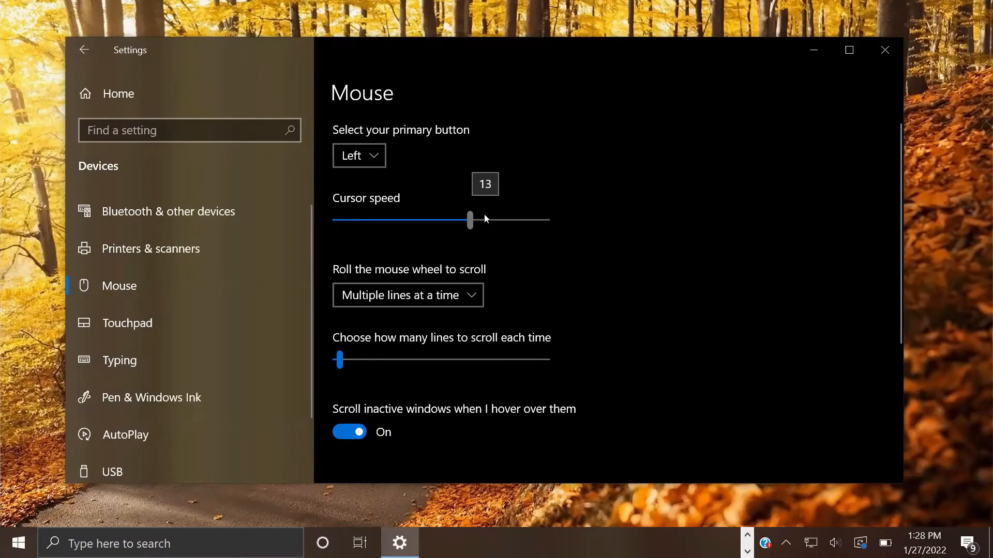
left_click(484, 218)
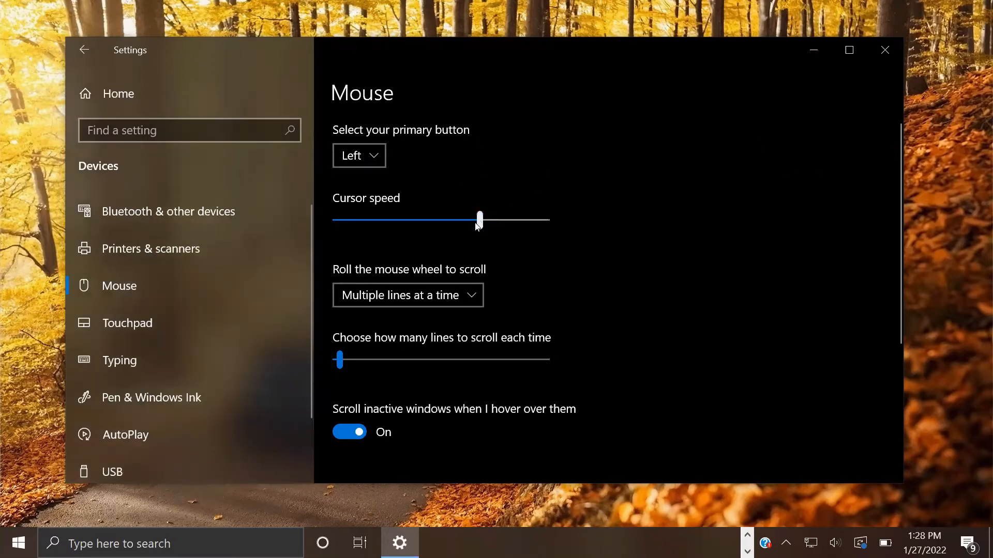
left_click_drag(479, 221, 437, 220)
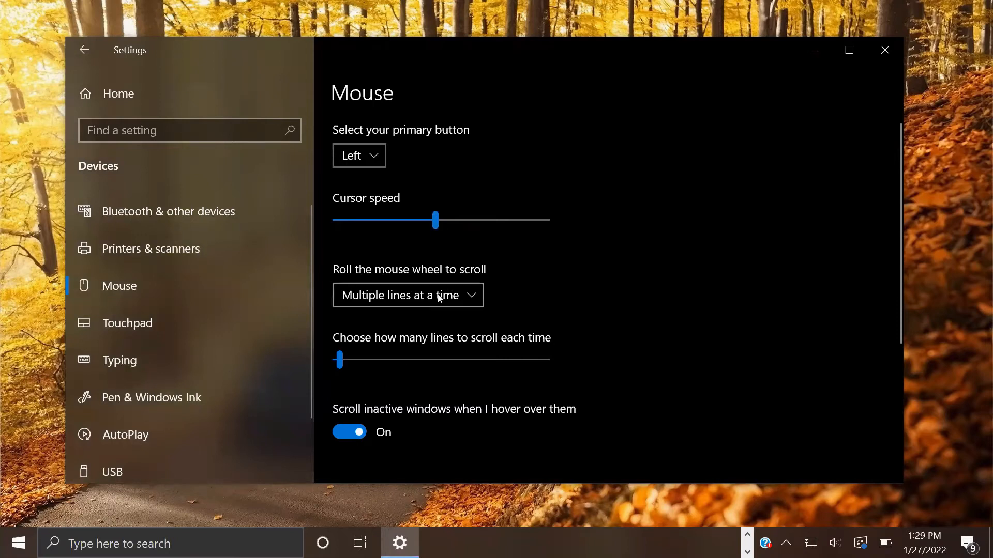
scroll(441, 297, "down", 5)
scroll(519, 209, "up", 5)
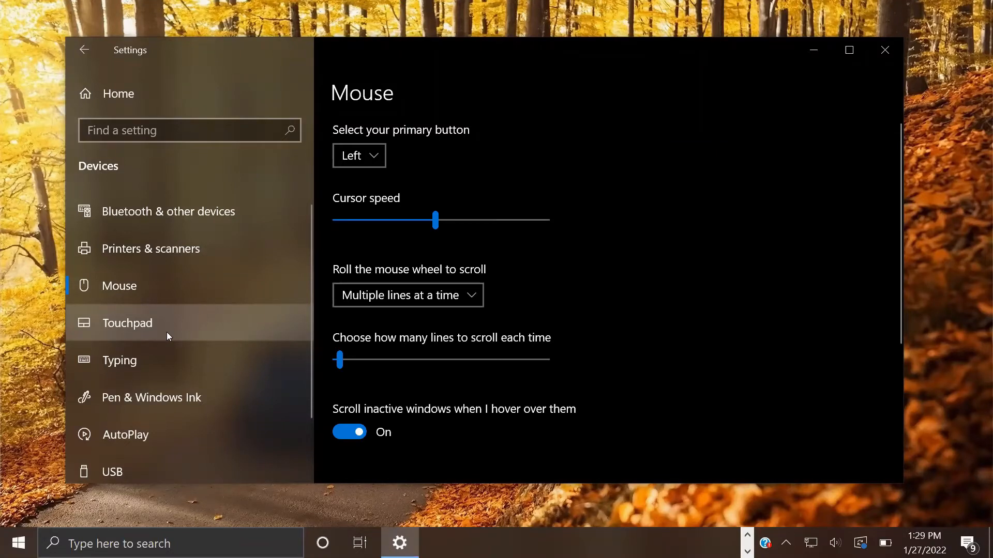
left_click(124, 326)
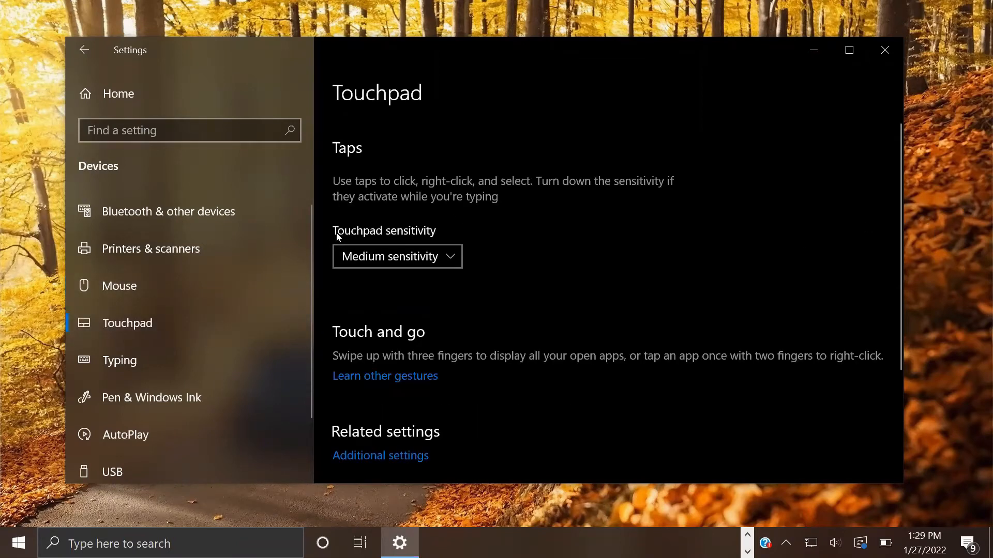
Step: Change the Touchpad sensitivity setting from Medium sensitivity to Low sensitivity
left_click(373, 260)
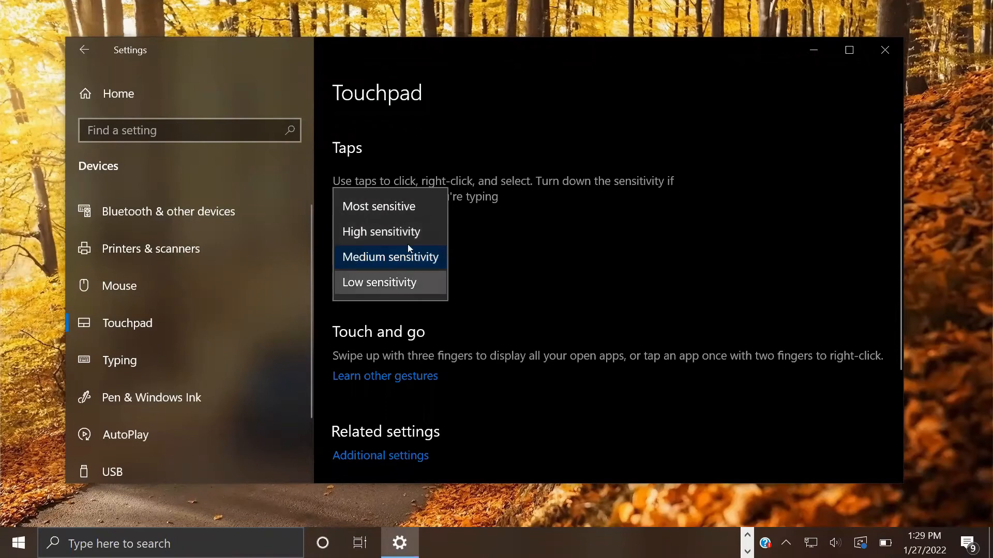
left_click(417, 257)
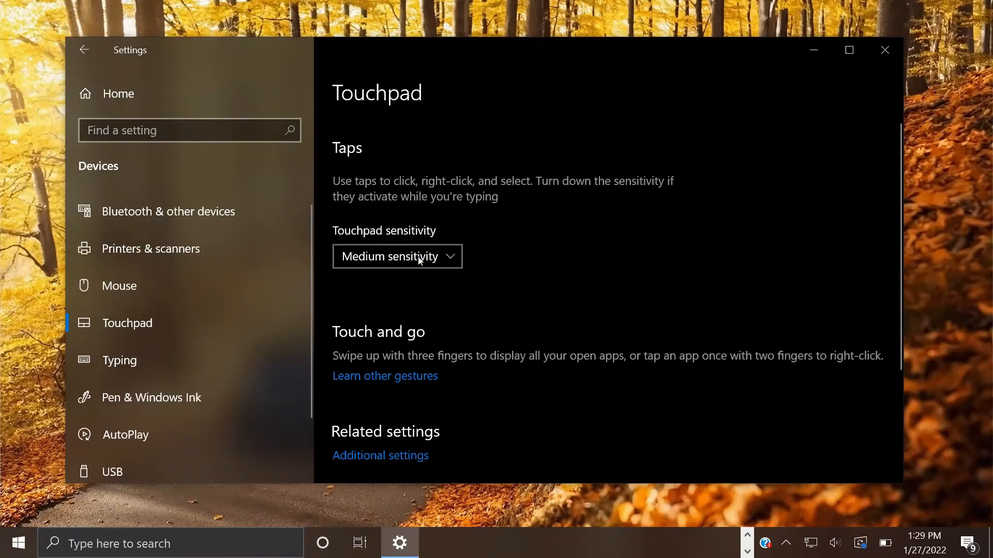
scroll(422, 260, "down", 1)
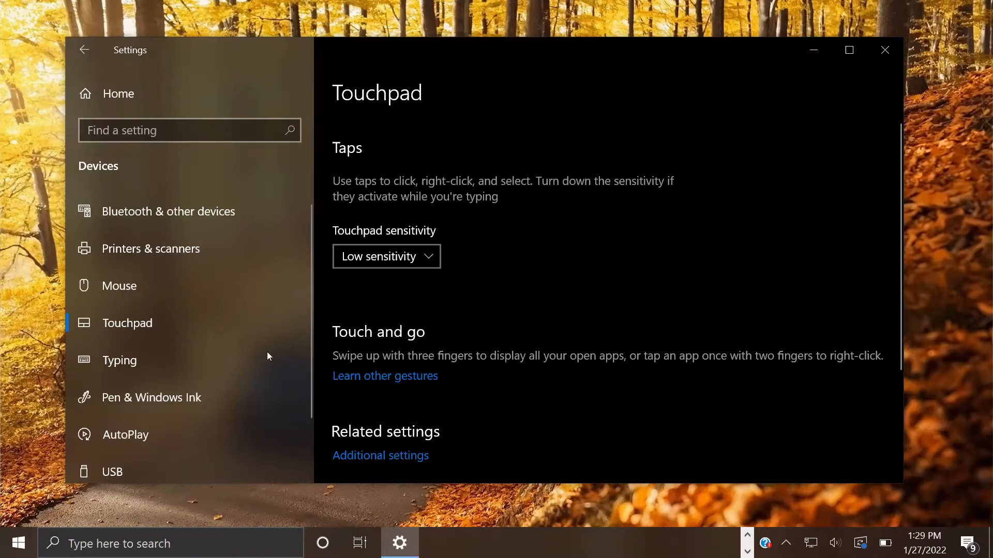
scroll(217, 324, "down", 2)
Step: Look at the USB notification setting under Devices, then go back to Settings Home
left_click(112, 400)
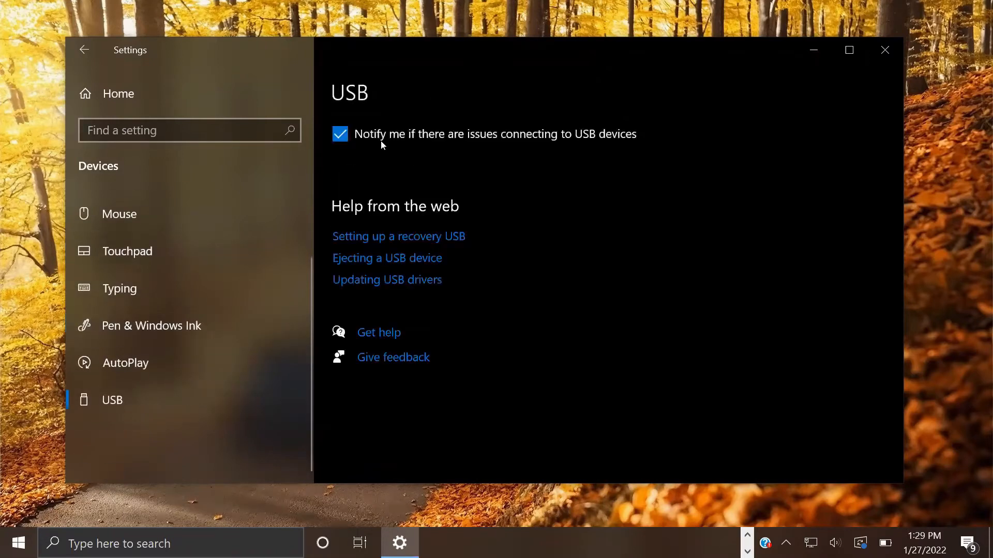
left_click(84, 50)
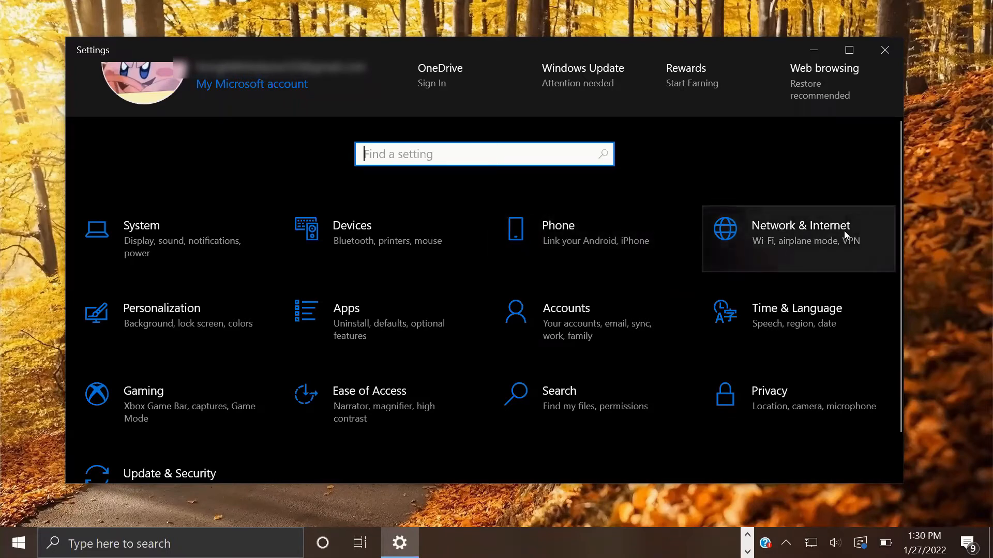
Step: Review the Network & Internet Status page showing the Ethernet 2 connection with 158.04 GB used
left_click(774, 244)
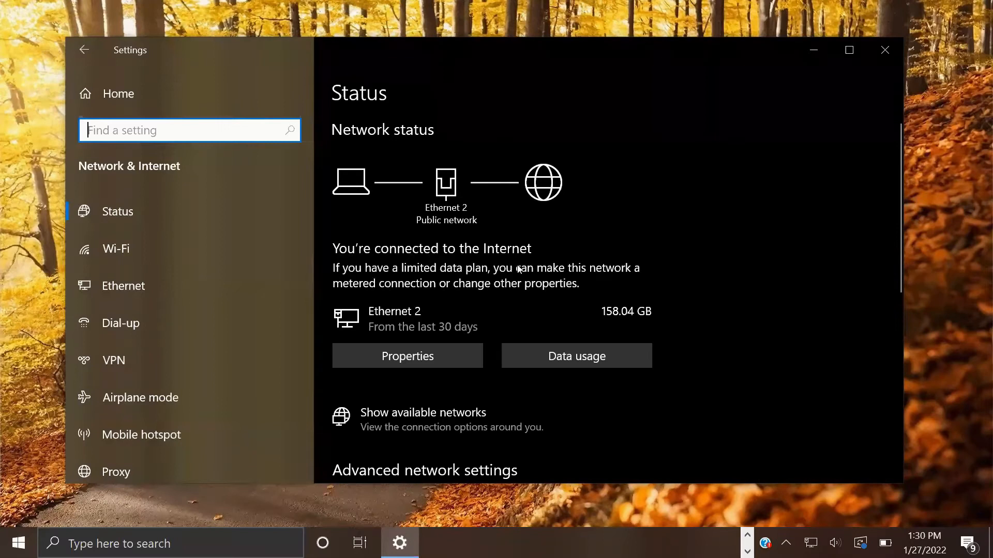
scroll(527, 264, "down", 3)
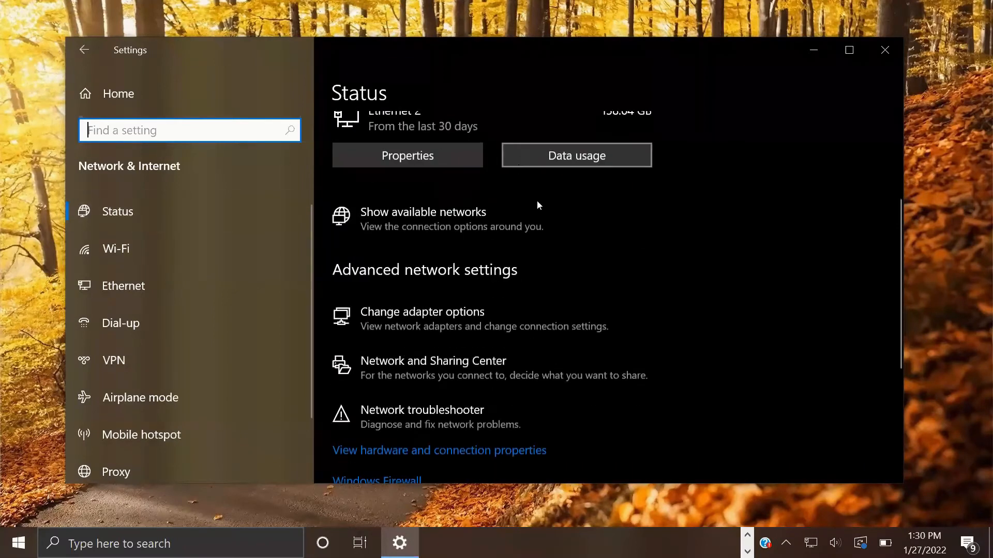
scroll(536, 204, "up", 1)
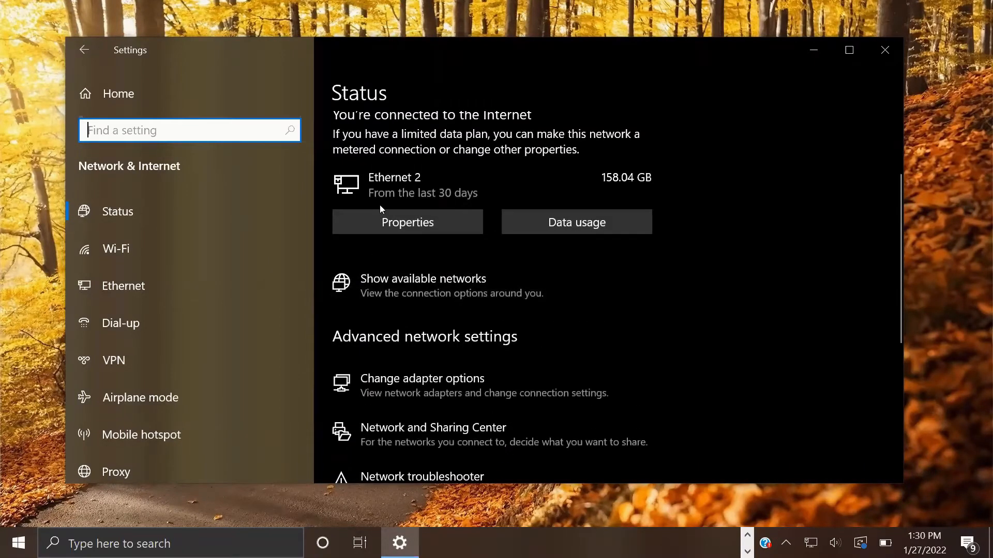
scroll(380, 218, "down", 4)
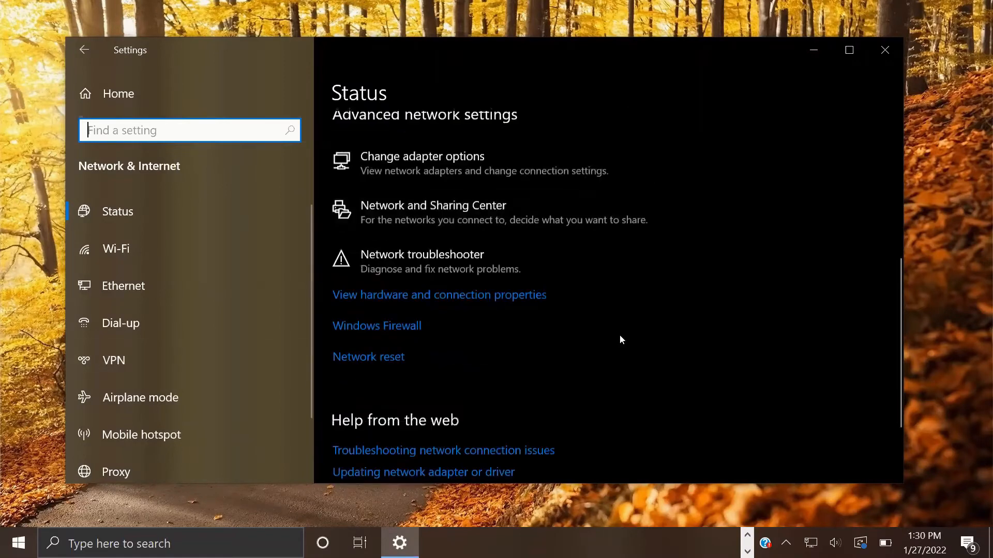
scroll(535, 275, "up", 2)
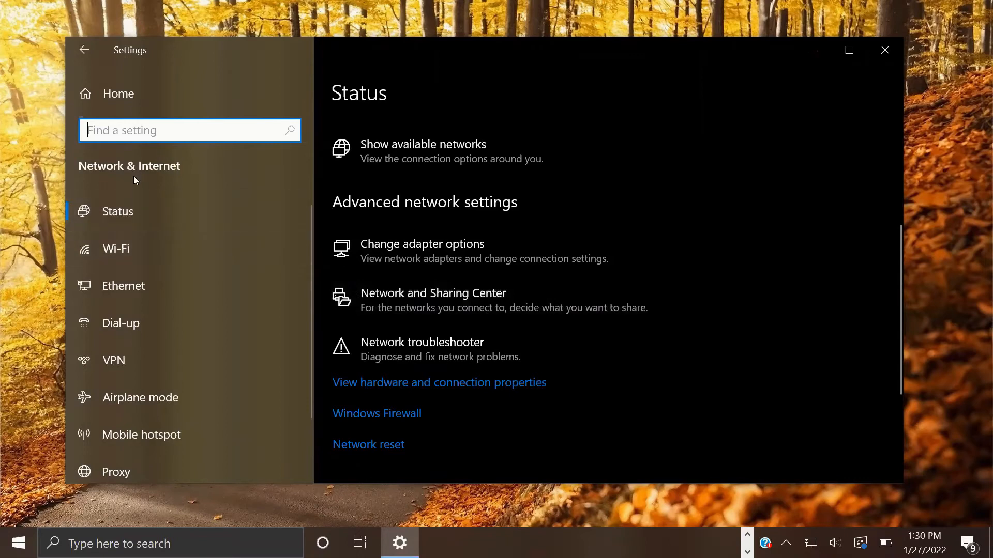
left_click(180, 219)
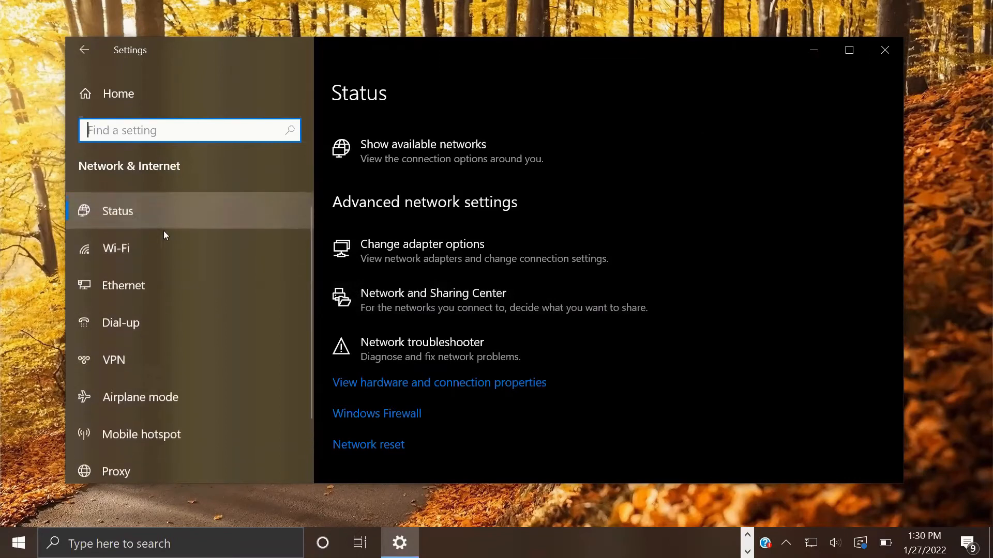
Step: List nearby Wi-Fi networks and expand DIRECT-10-HP OfficeJet 6960 and Navi without connecting
left_click(116, 252)
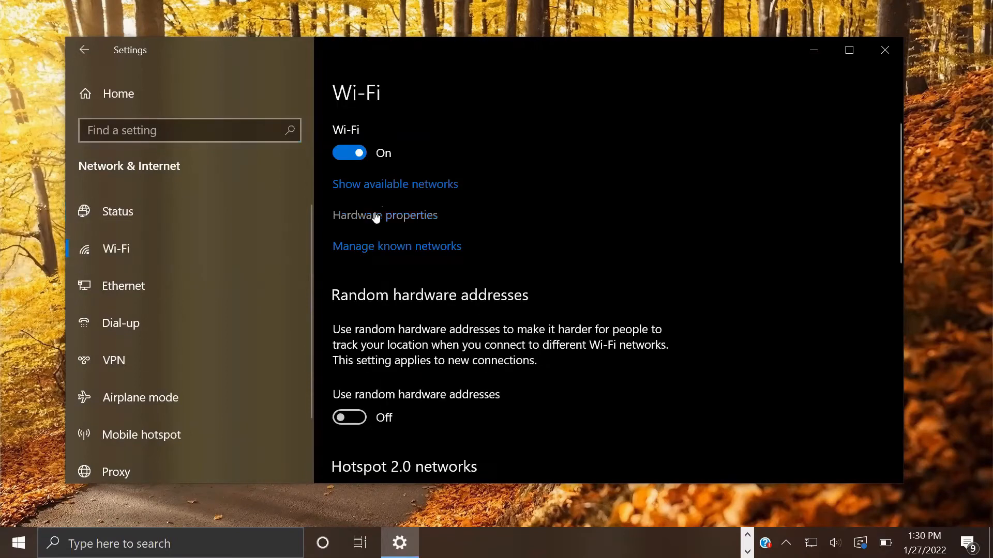
left_click(381, 187)
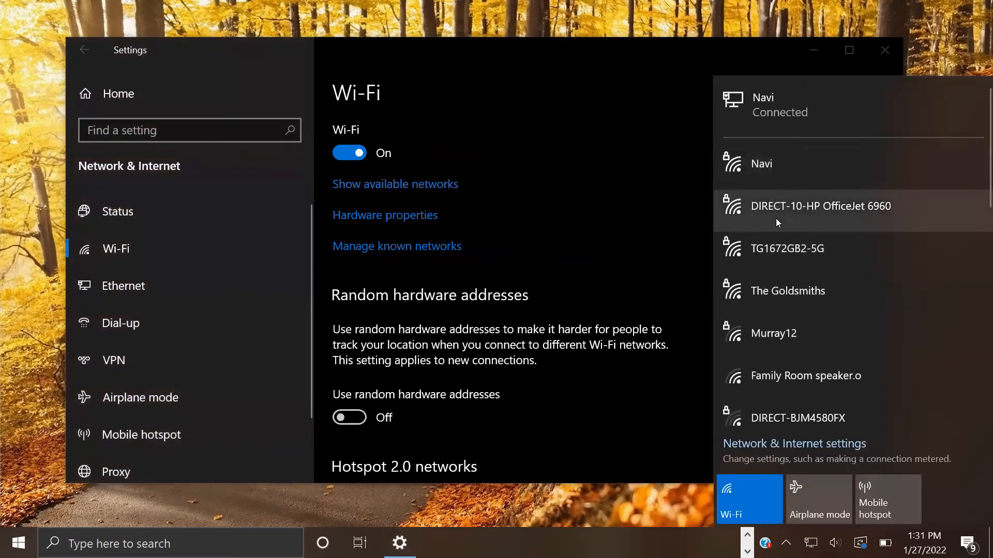
scroll(778, 341, "down", 2)
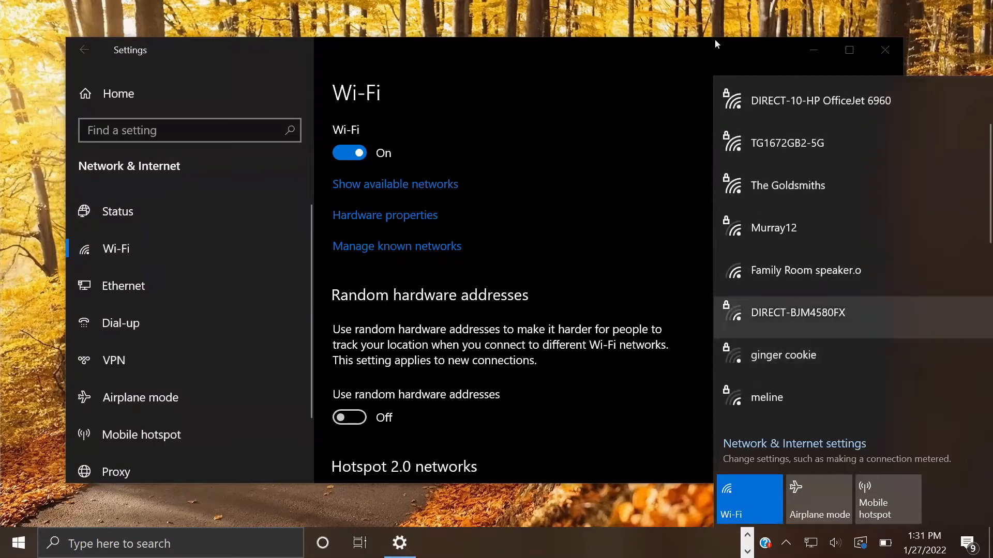
left_click(774, 118)
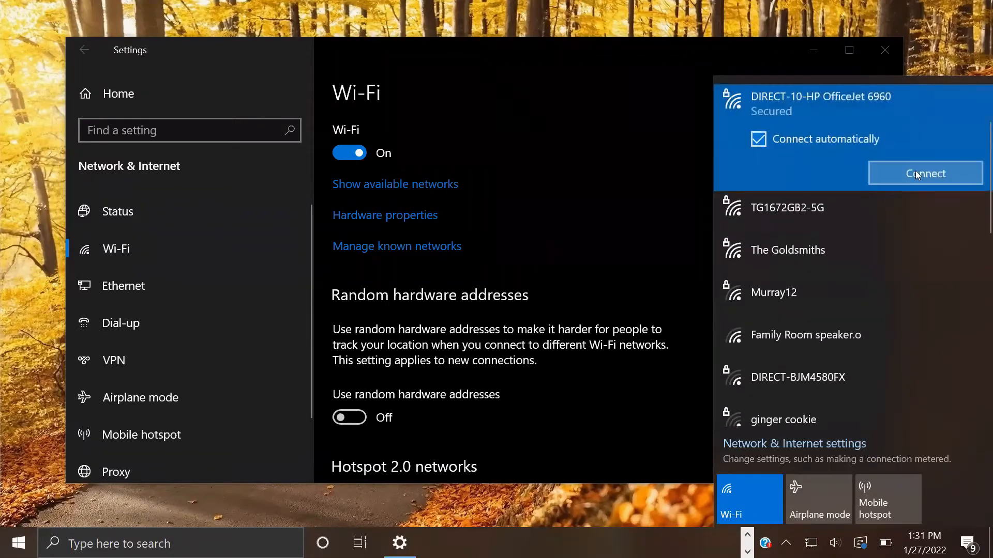
scroll(843, 228, "up", 2)
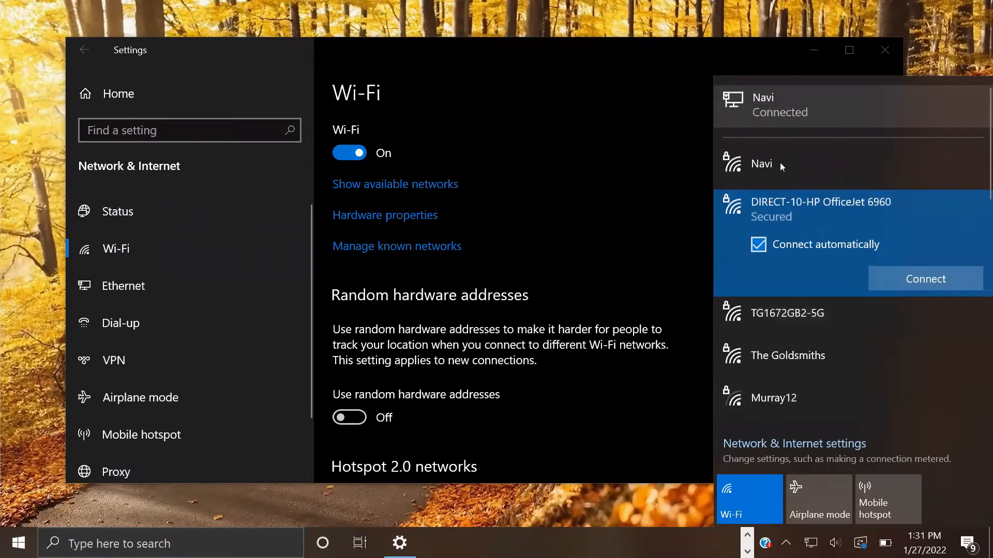
left_click(780, 162)
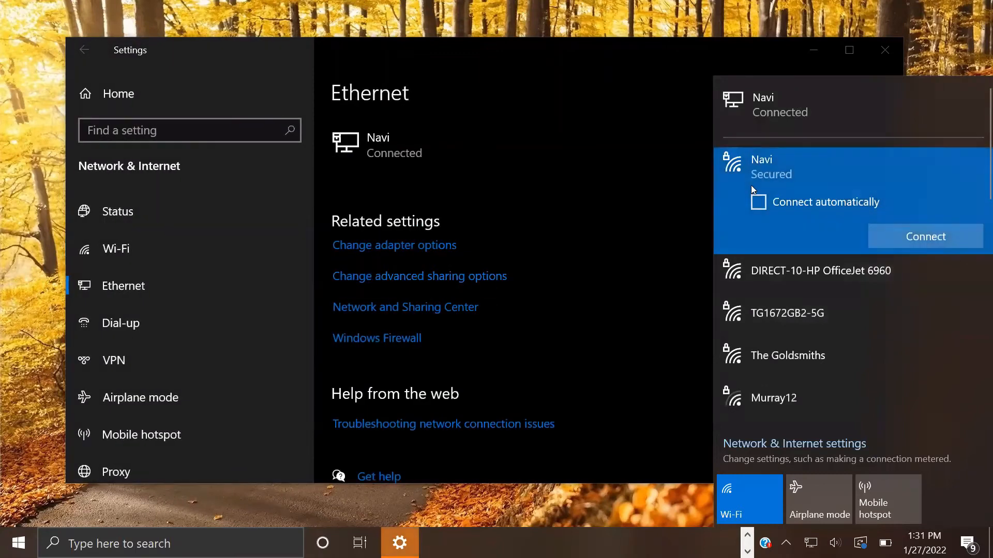
Step: Dismiss the network list and go back through the Wi-Fi page to Settings Home
left_click(577, 200)
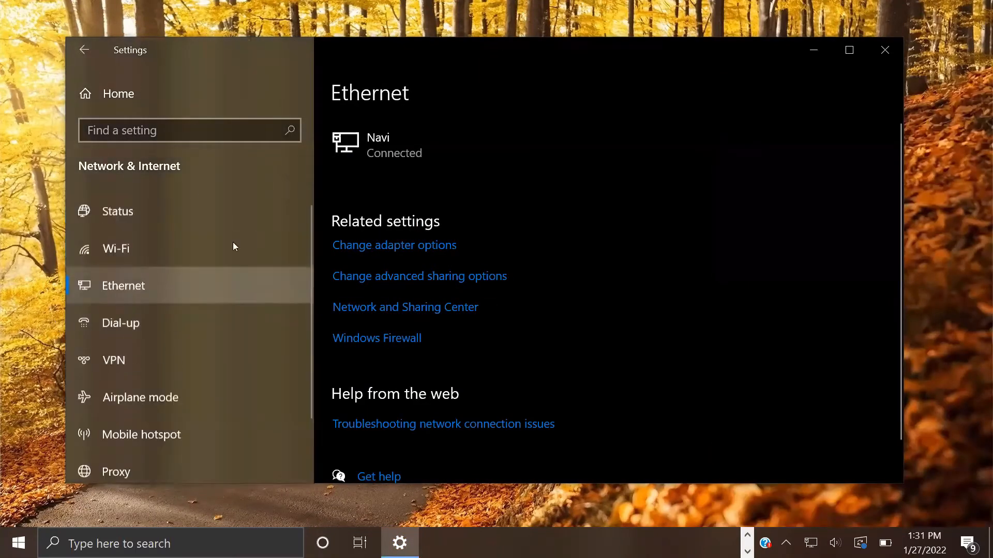
left_click(103, 67)
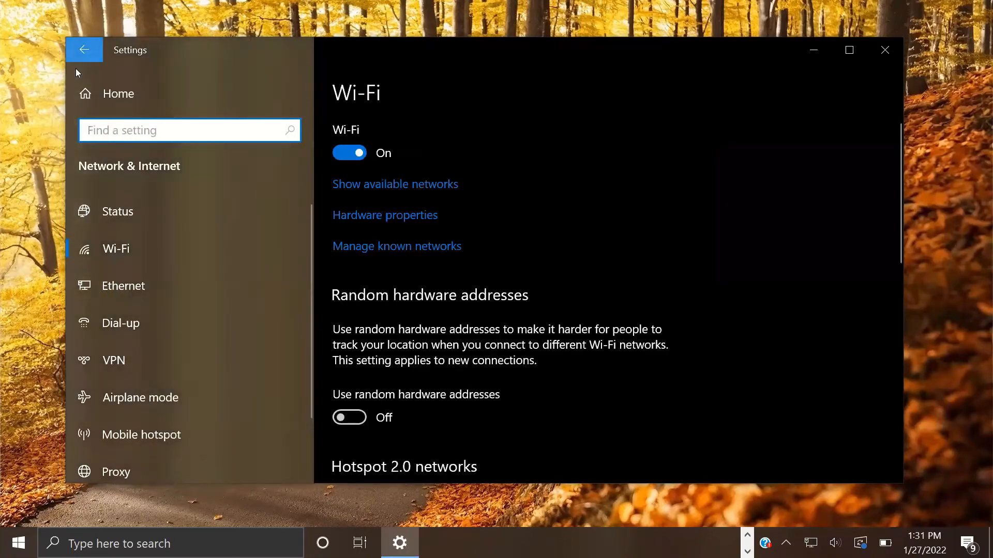
left_click(75, 68)
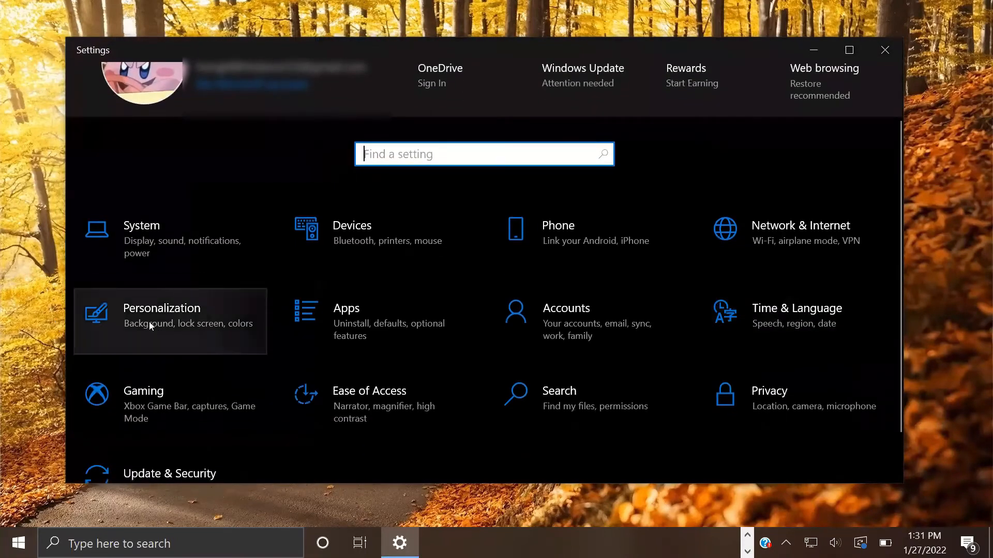
Step: Set the desktop background to the blue Windows picture, then to the grey sports car
left_click(102, 318)
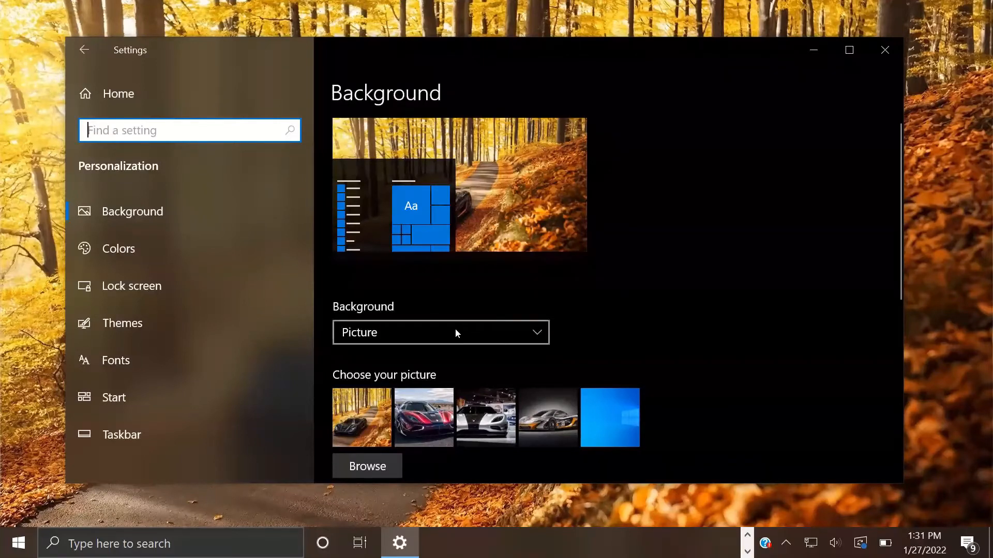
scroll(455, 328, "down", 3)
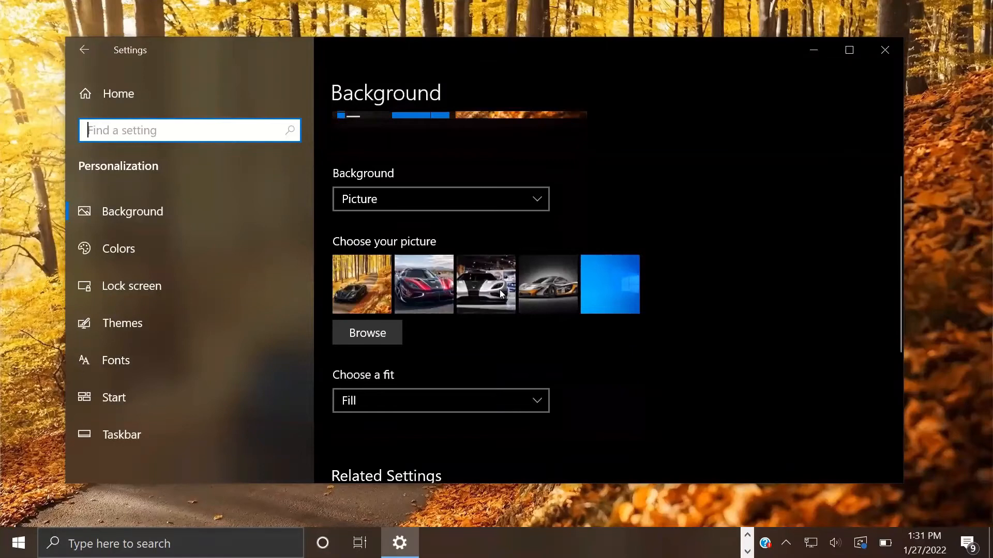
scroll(433, 219, "up", 2)
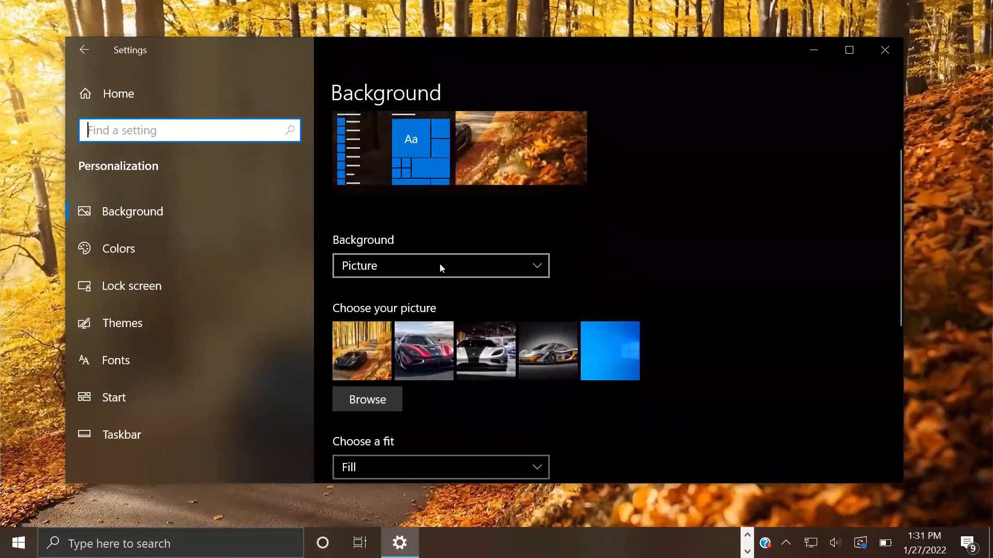
left_click(606, 360)
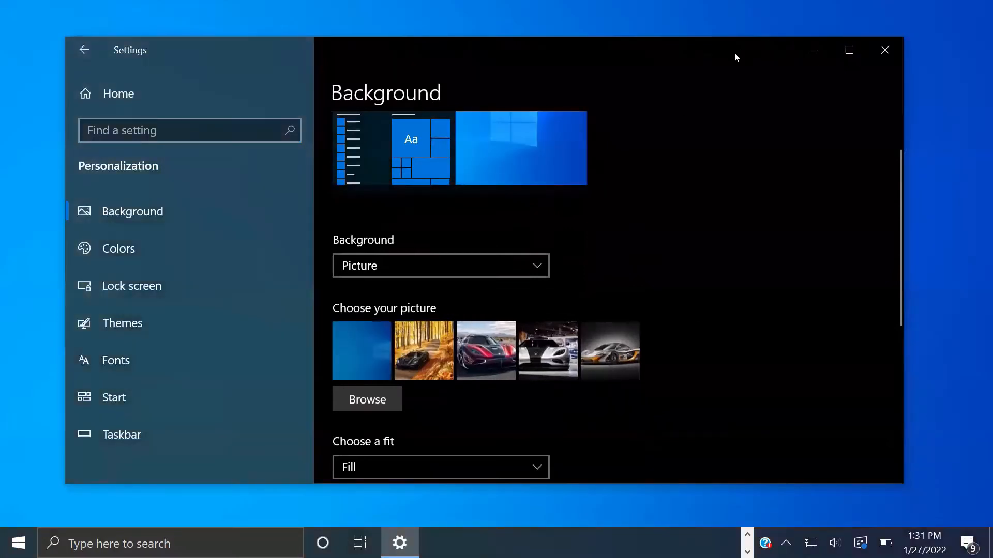
left_click_drag(733, 51, 717, 163)
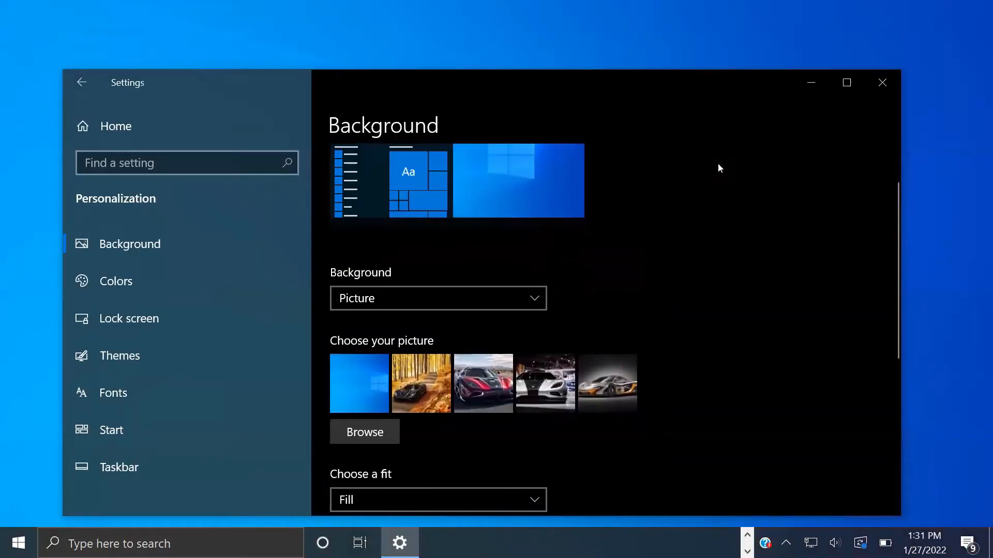
left_click_drag(717, 163, 719, 47)
left_click(604, 353)
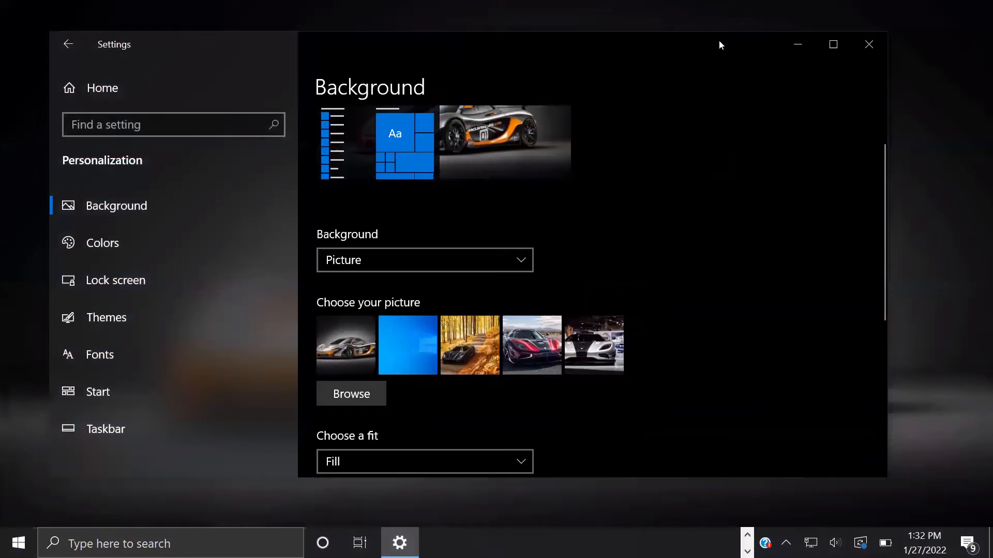
Step: Browse for a background picture file but close the file picker without choosing one
left_click_drag(718, 44, 719, 72)
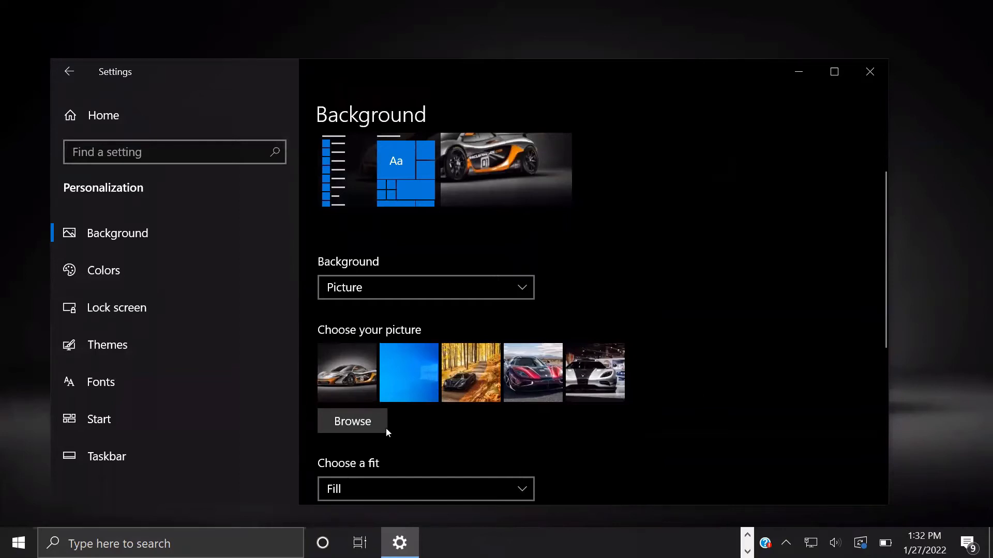
left_click(349, 428)
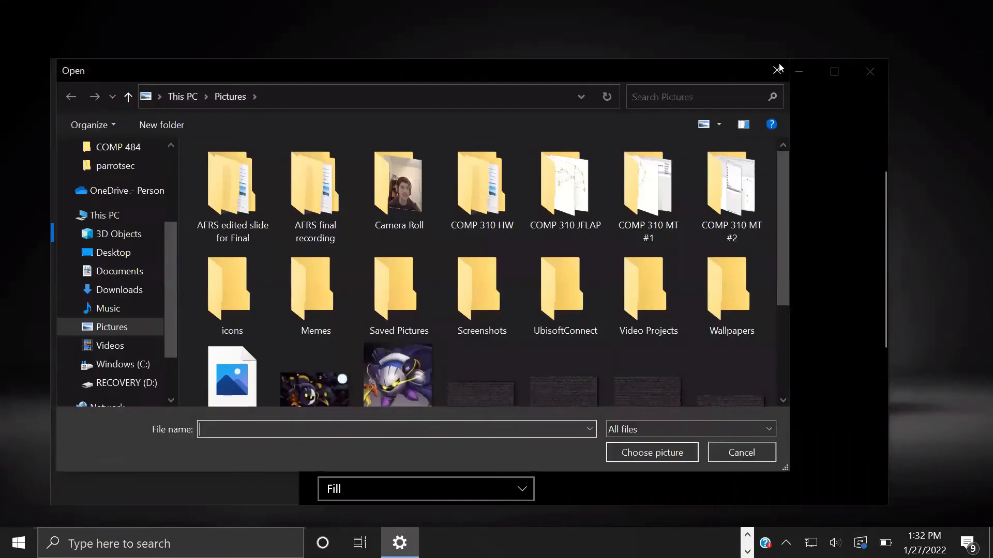
left_click(777, 70)
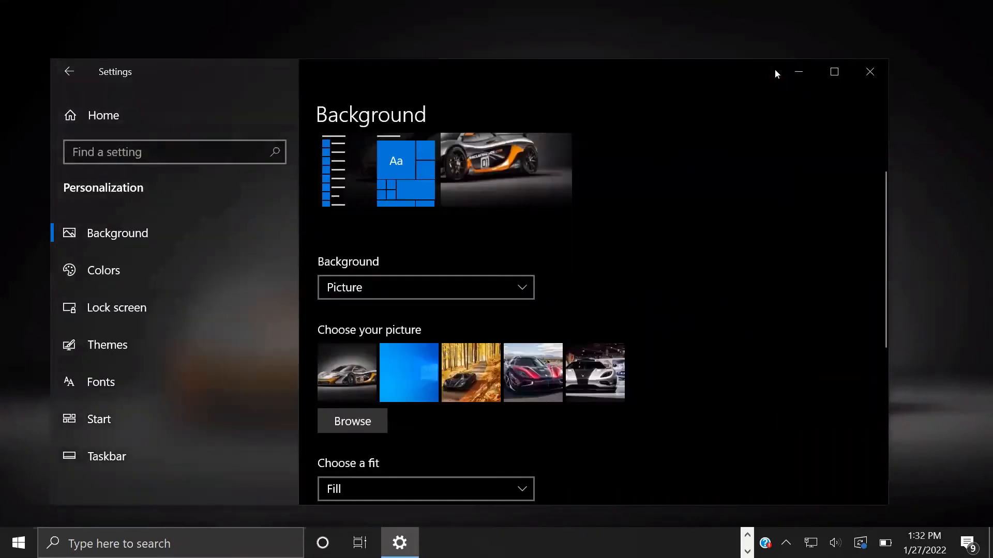
left_click(403, 354)
left_click(414, 312)
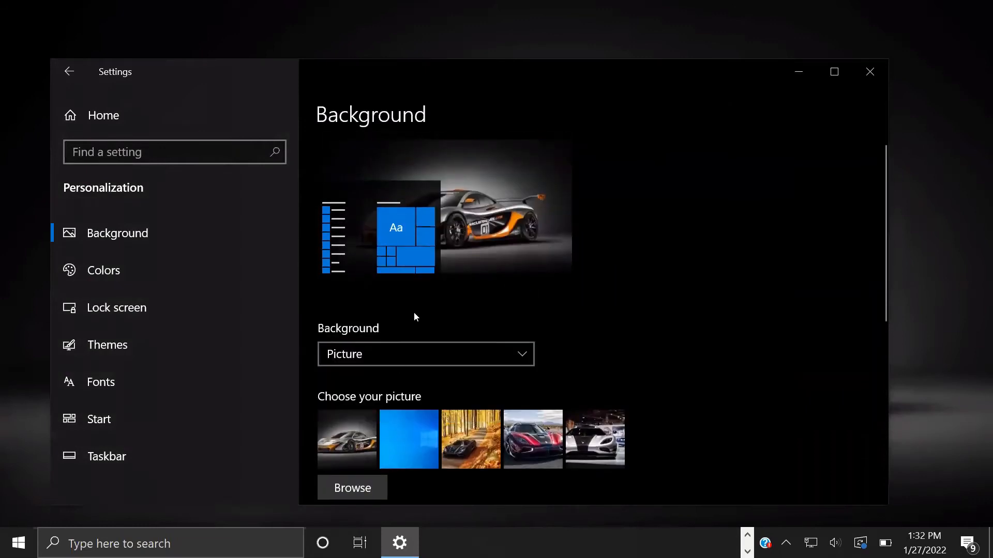
left_click(396, 351)
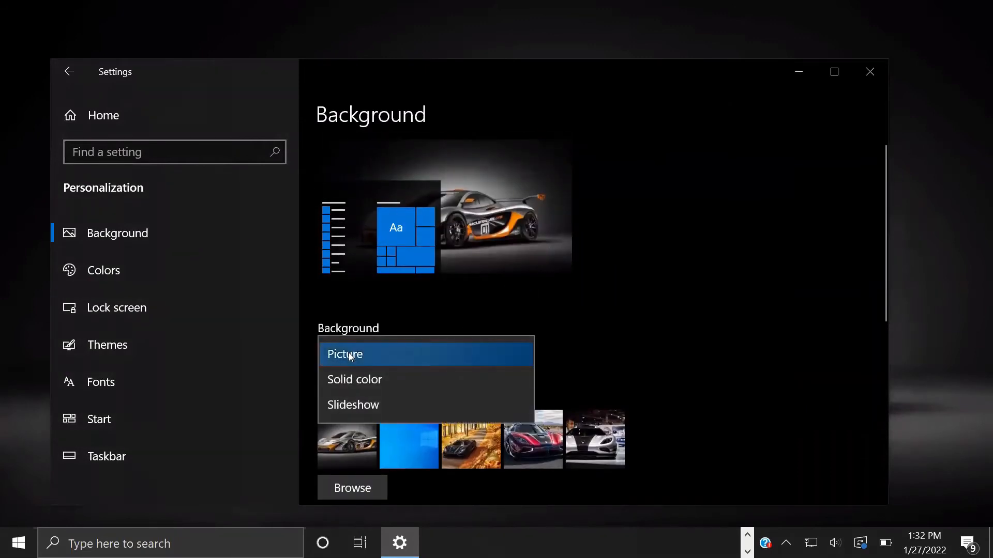
left_click(363, 383)
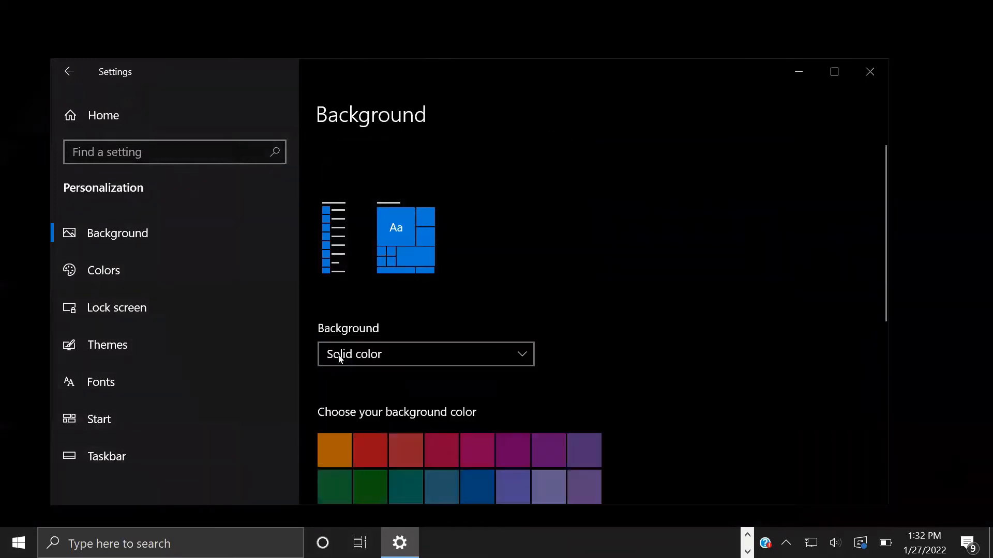
scroll(433, 411, "down", 2)
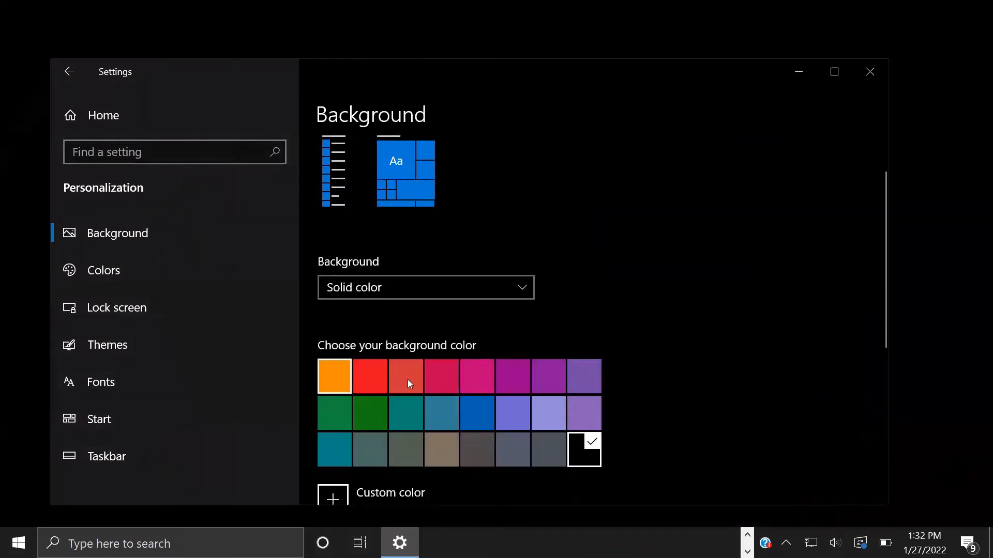
scroll(408, 380, "down", 2)
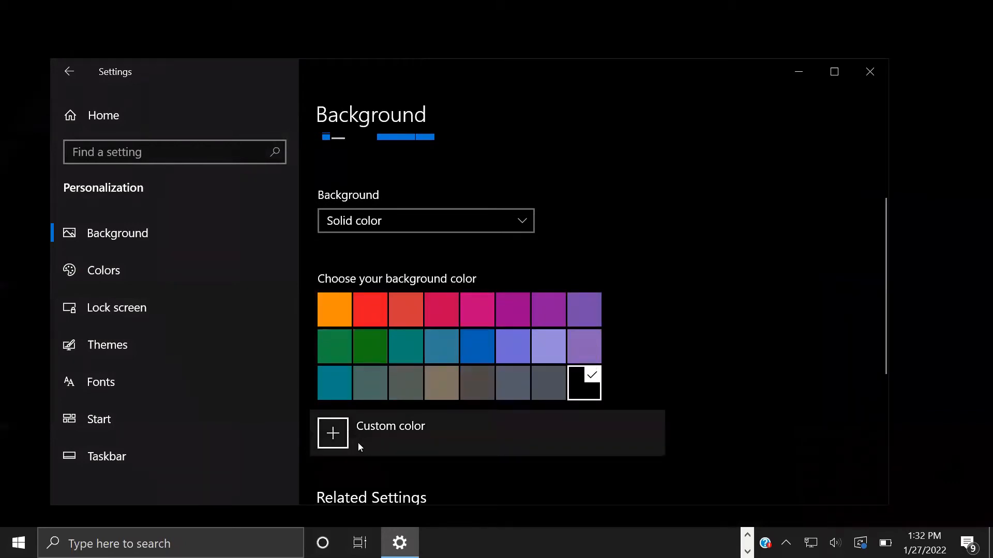
left_click(354, 429)
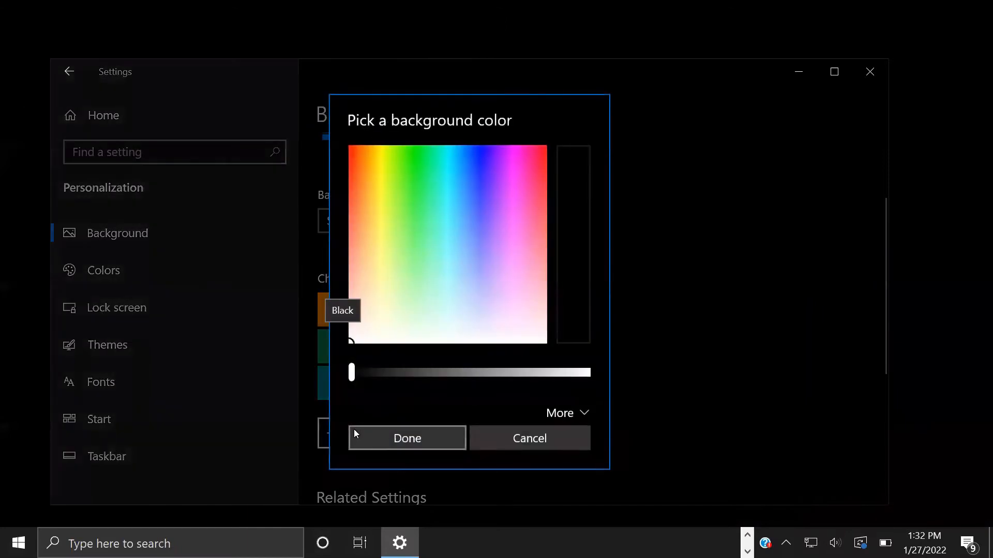
left_click(400, 431)
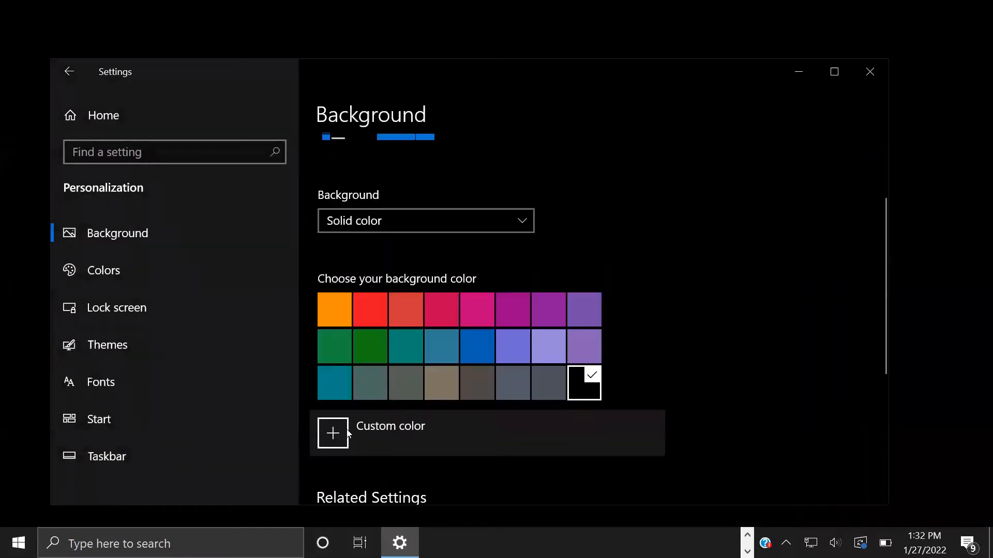
left_click(349, 432)
left_click_drag(352, 149, 539, 144)
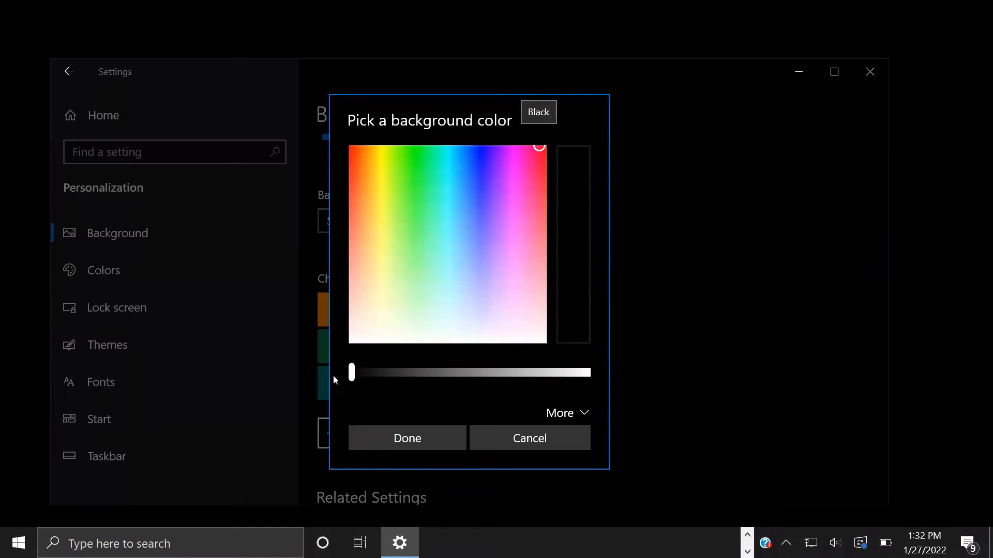
mouse_move(351, 376)
left_mouse_down()
mouse_move(377, 367)
mouse_move(358, 361)
left_mouse_up()
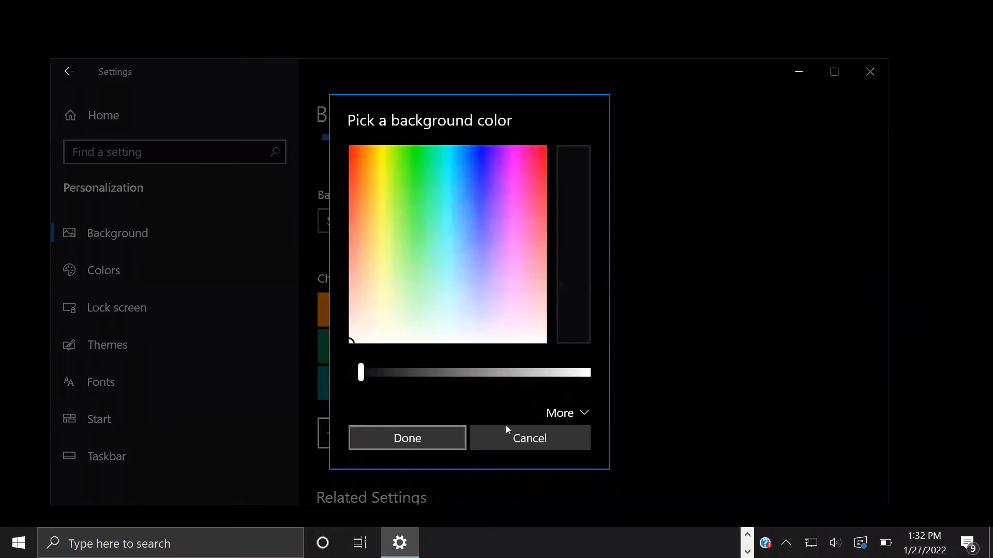
left_click(532, 440)
scroll(422, 285, "up", 2)
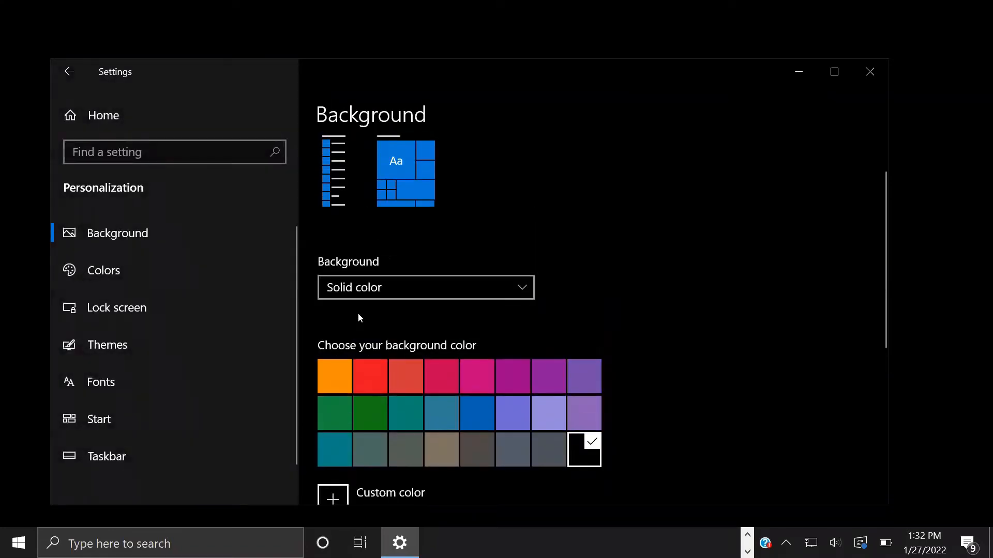
left_click(427, 300)
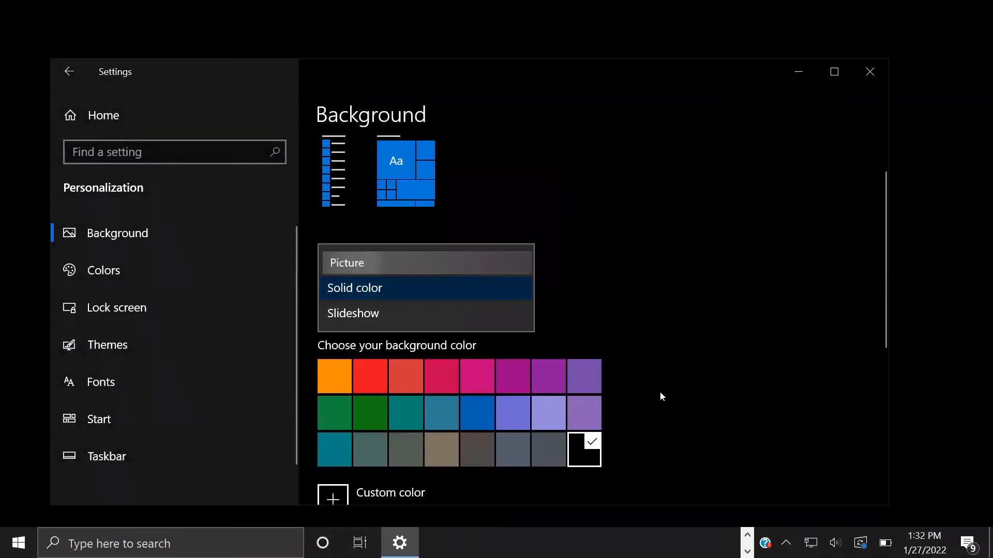
left_click(367, 263)
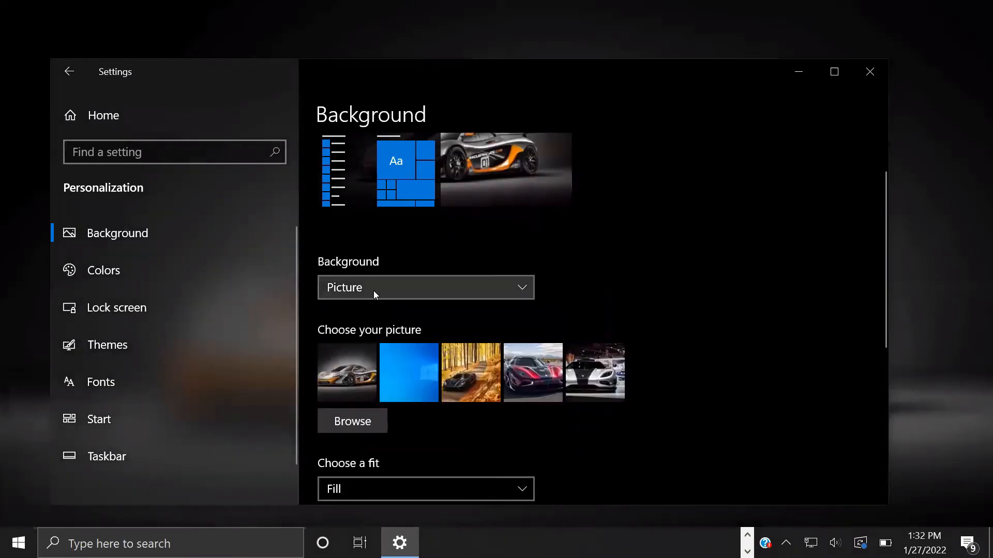
left_click(373, 291)
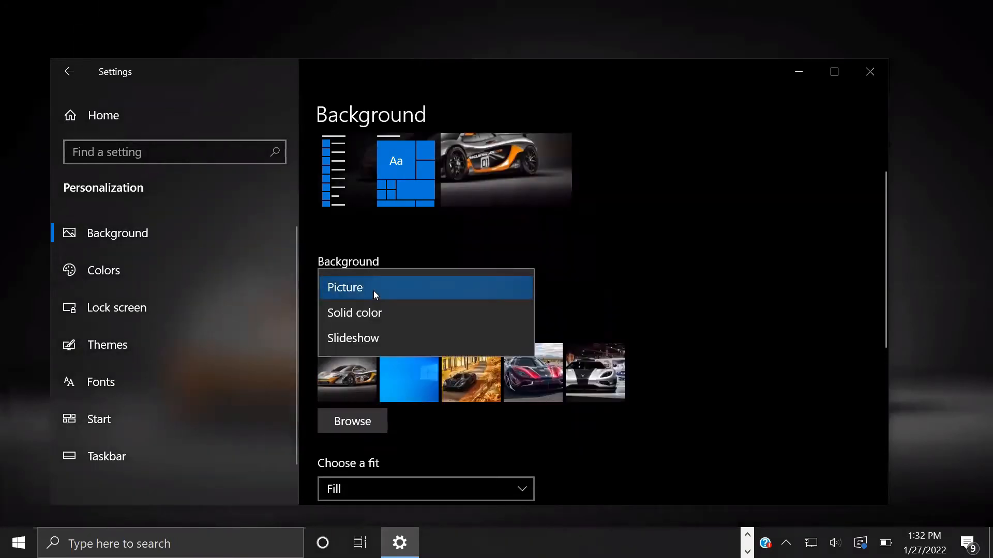
left_click(343, 338)
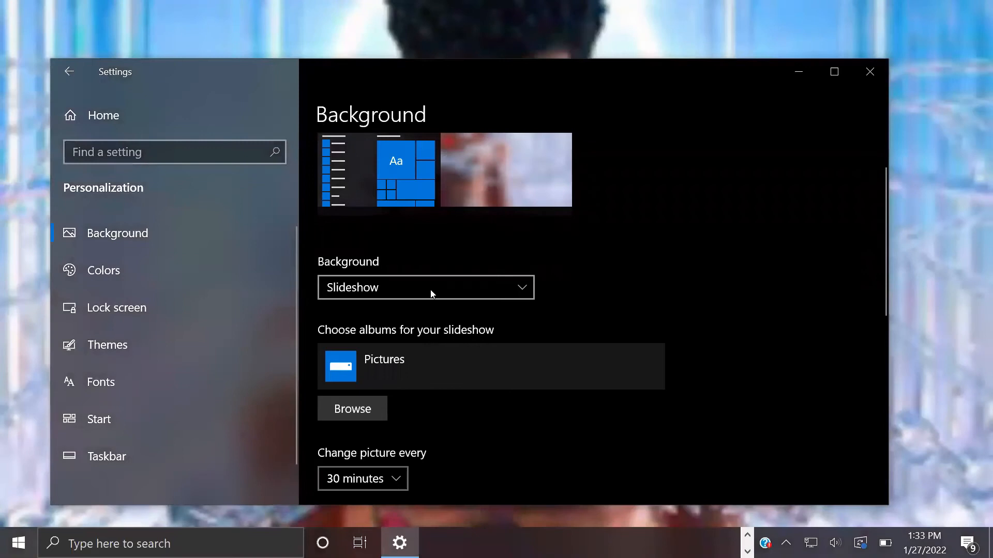
left_click(432, 293)
left_click(395, 236)
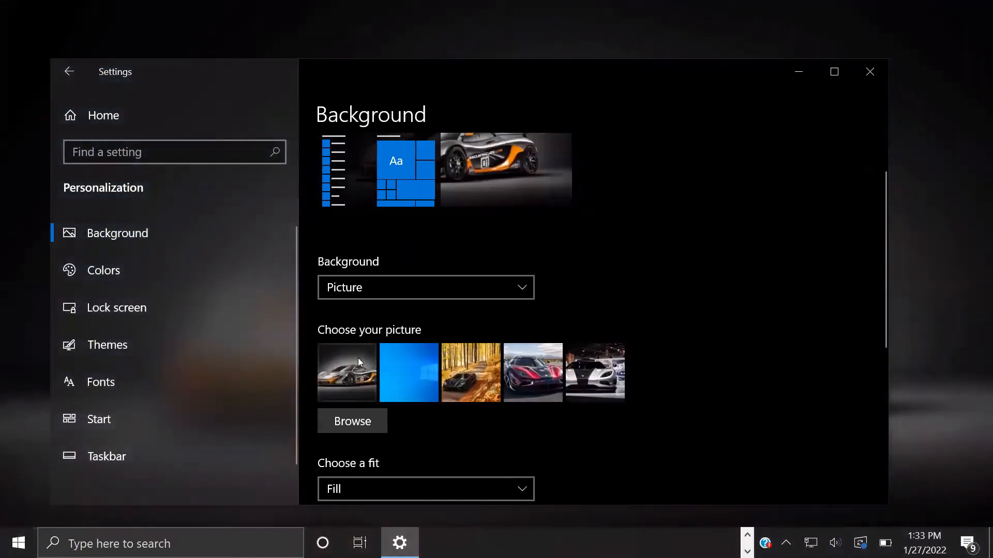
scroll(476, 341, "down", 1)
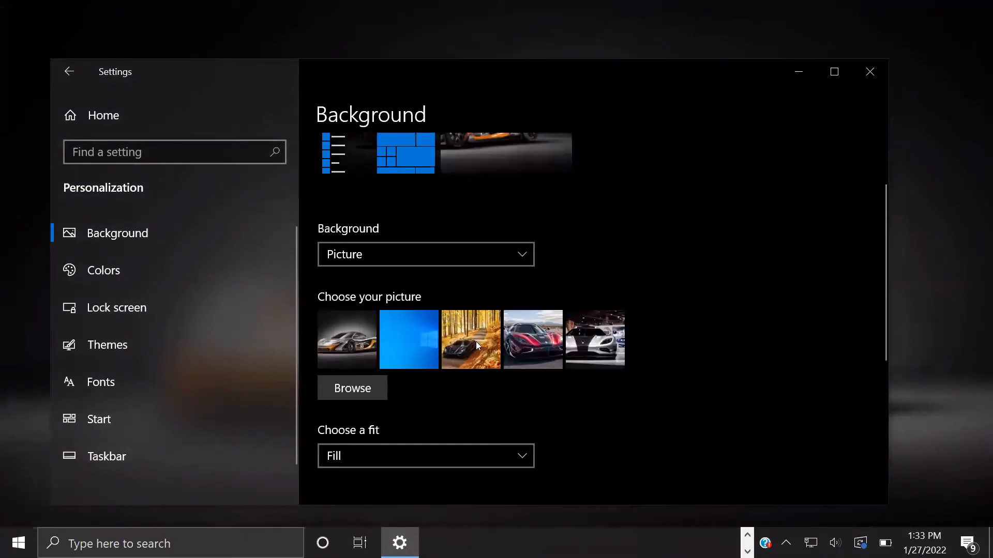
scroll(486, 390, "up", 2)
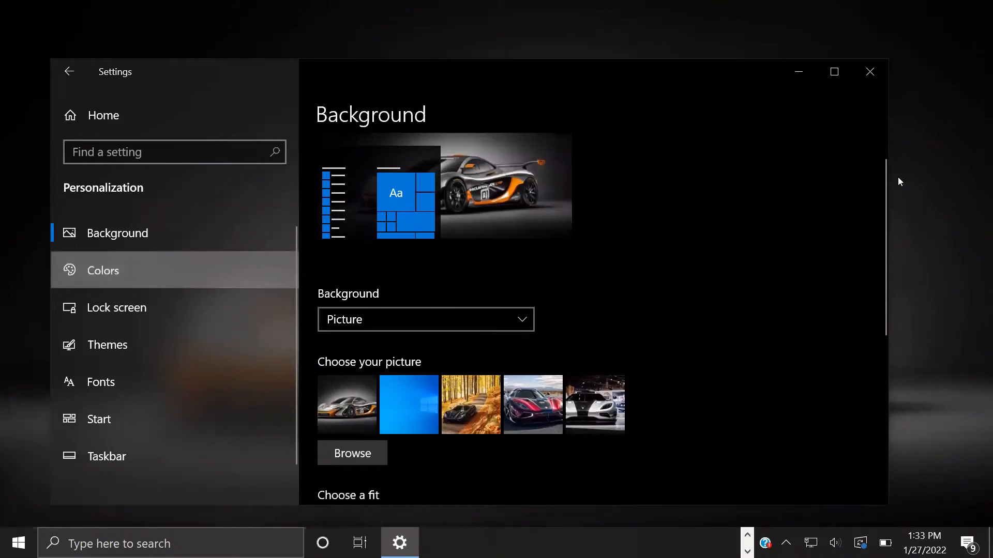
Step: Switch the Windows colour mode to Light on the Colors page
scroll(490, 305, "down", 2)
scroll(465, 320, "up", 2)
left_click(409, 351)
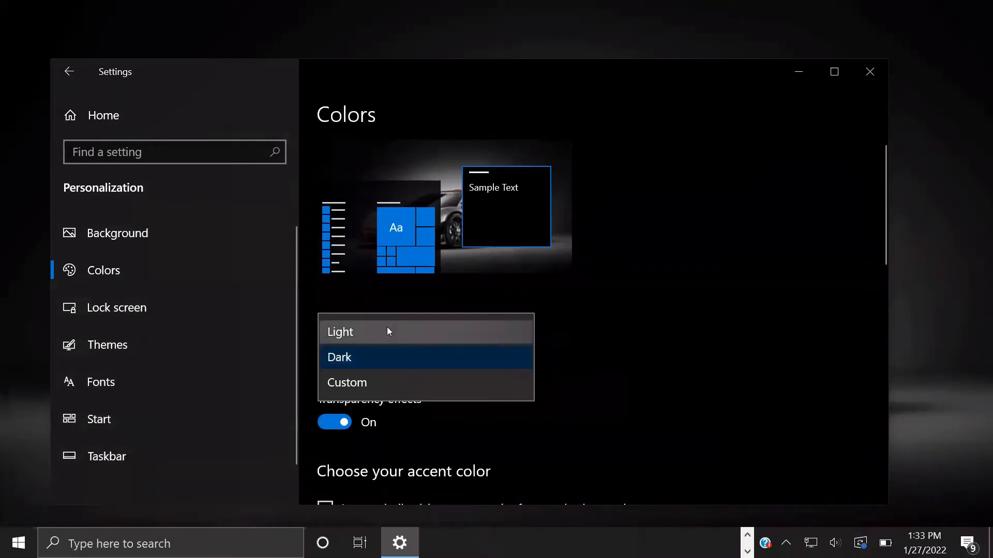
left_click(346, 333)
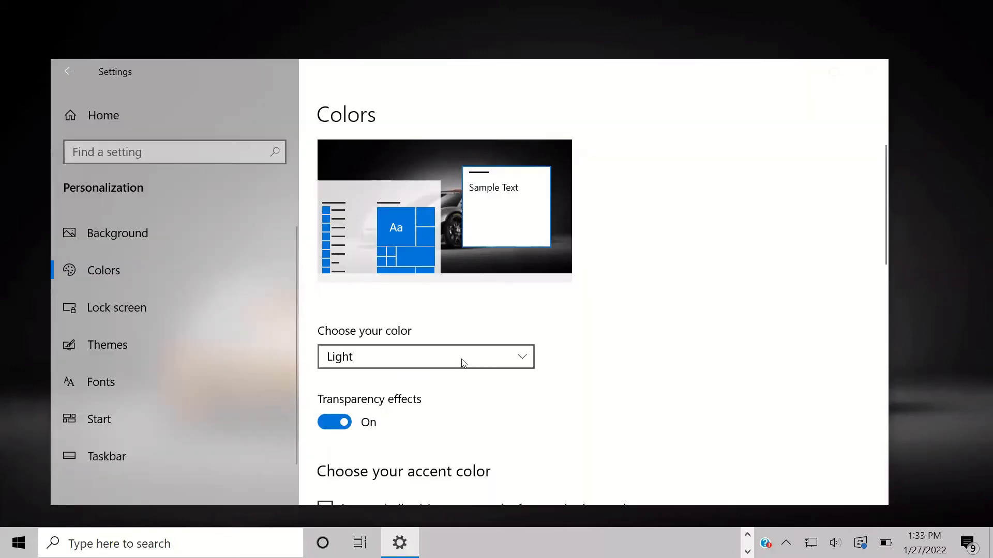
Step: Turn transparency effects off and back on, and review the blue accent colour settings
scroll(462, 364, "down", 1)
scroll(578, 192, "down", 1)
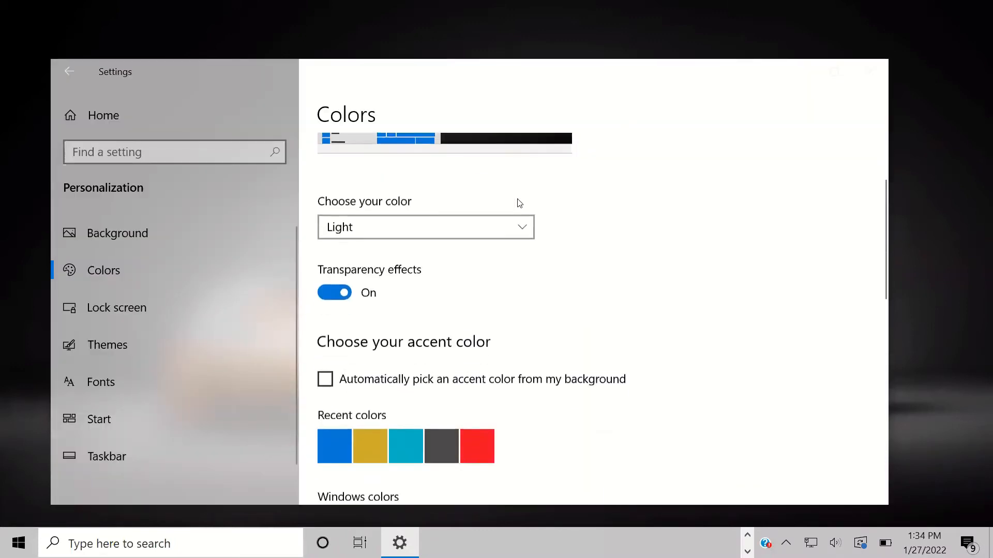
left_click(339, 290)
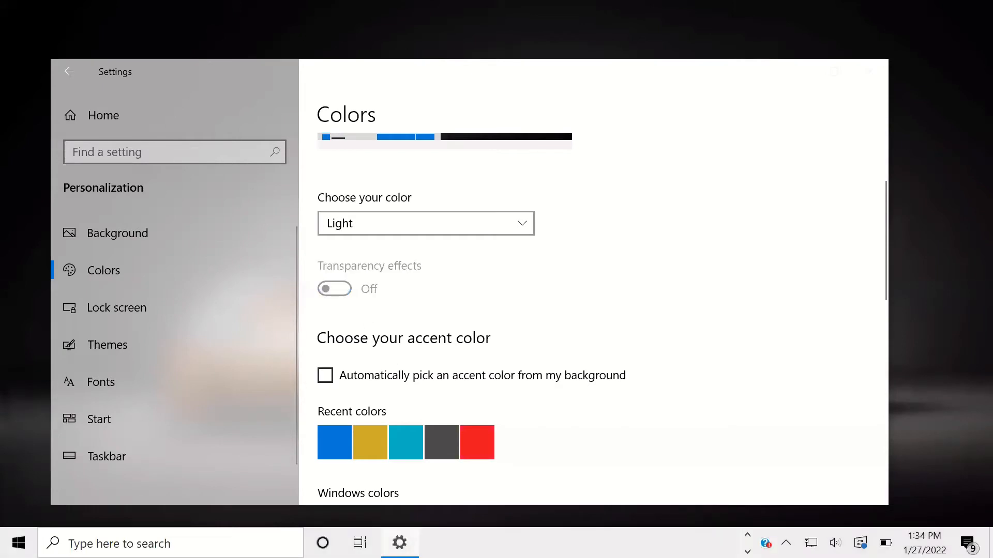
left_click(327, 290)
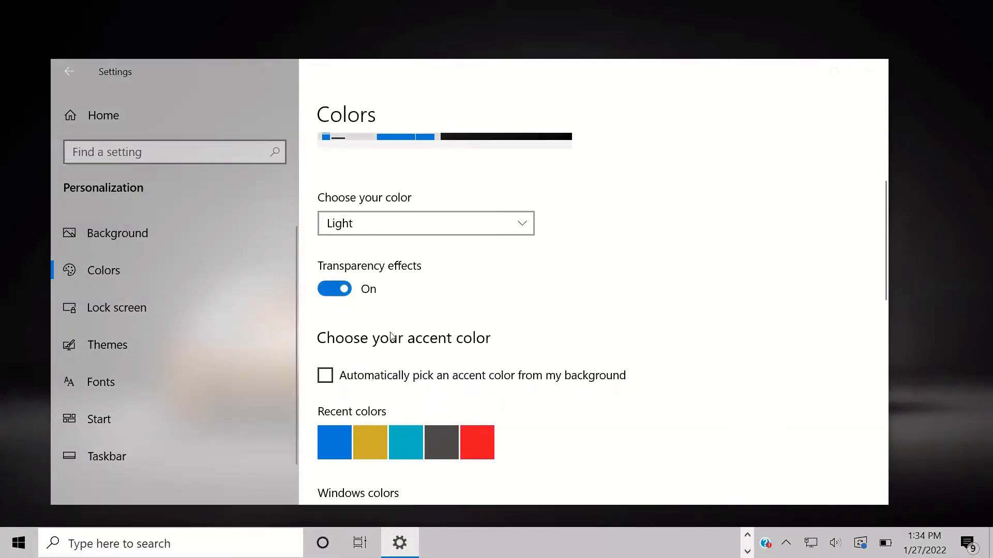
scroll(418, 393, "down", 4)
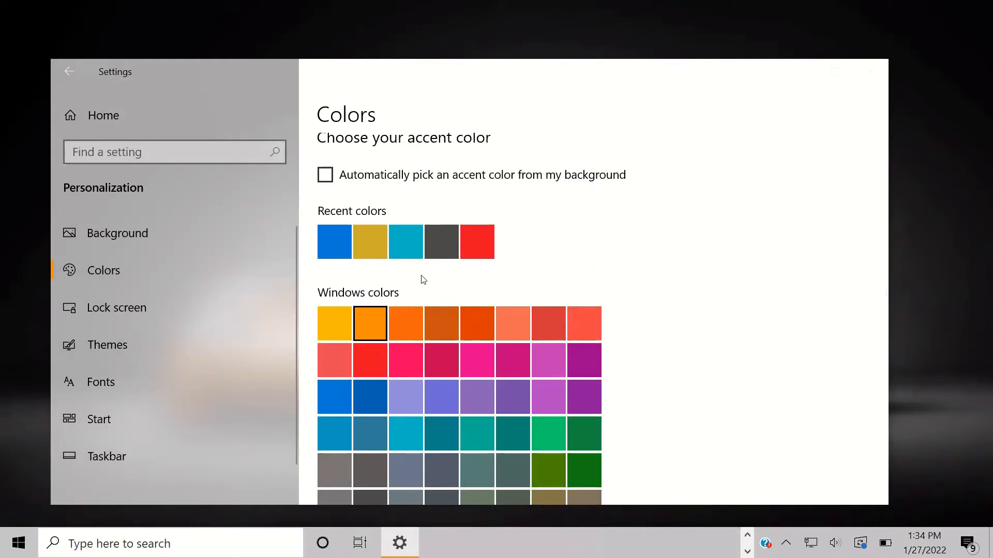
scroll(686, 399, "up", 3)
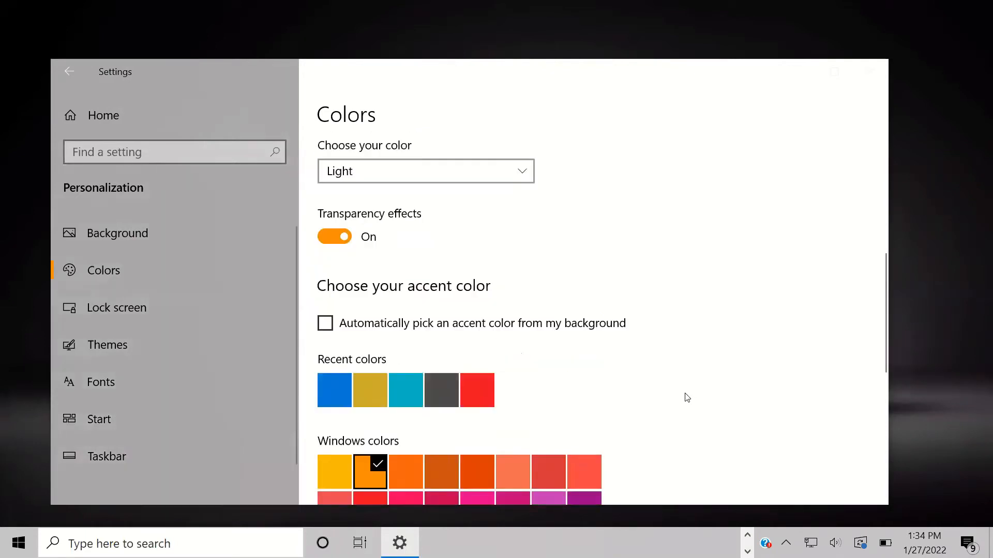
scroll(687, 397, "up", 1)
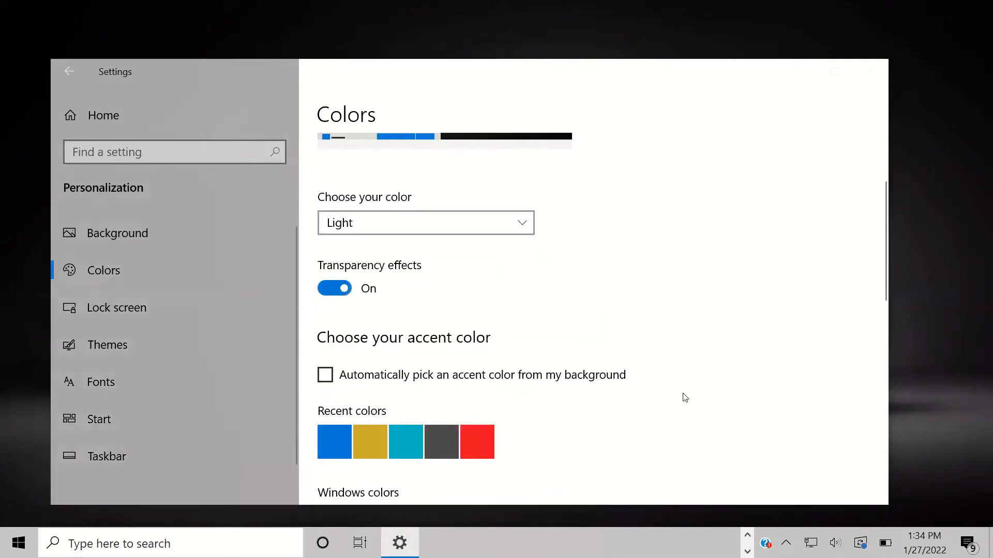
scroll(684, 399, "up", 1)
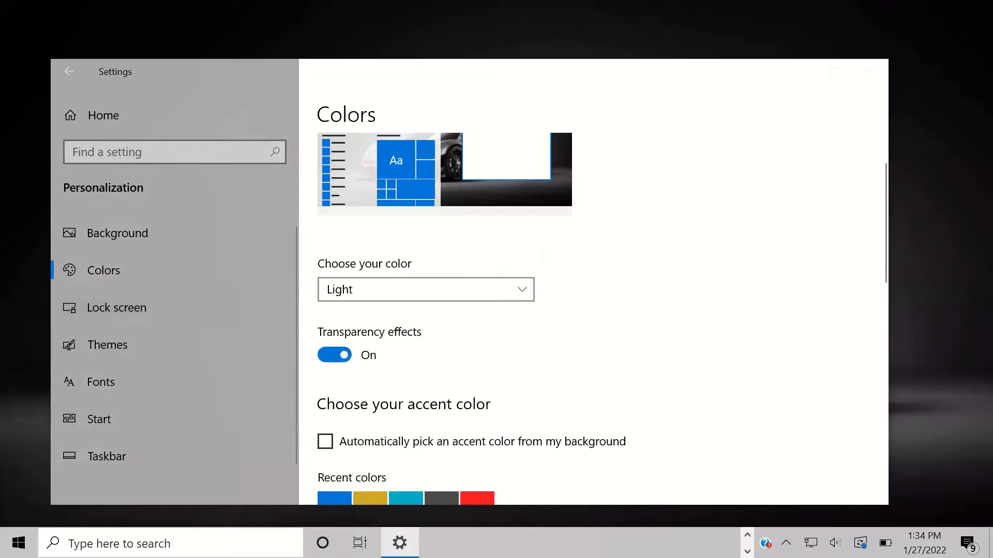
scroll(368, 320, "down", 12)
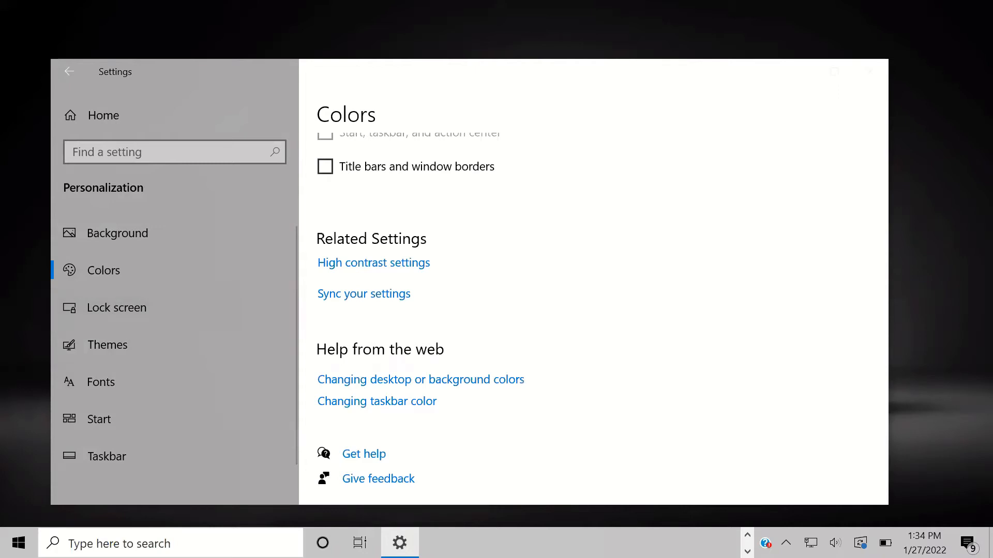
Step: Change the lock screen background from Windows spotlight to Picture, then return Home
left_click(129, 297)
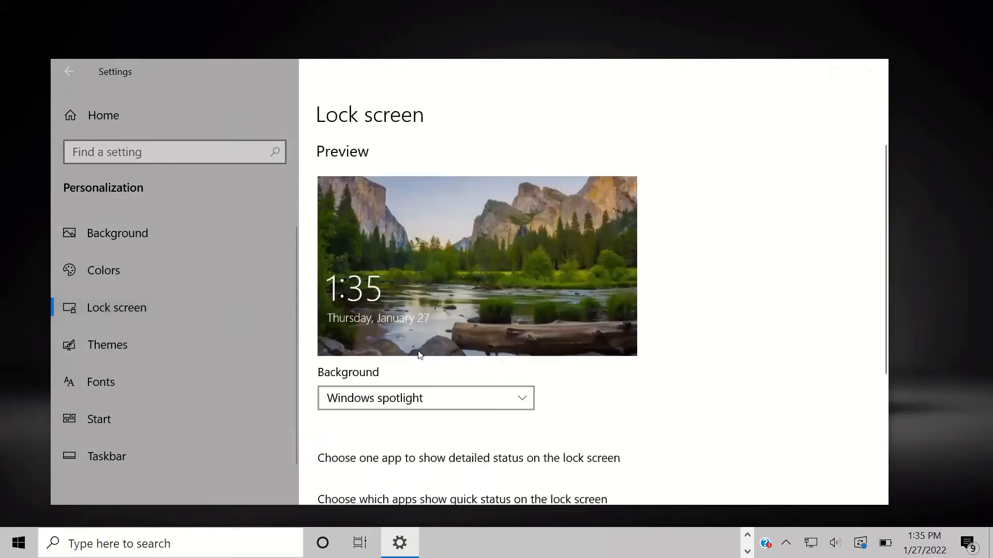
left_click(440, 398)
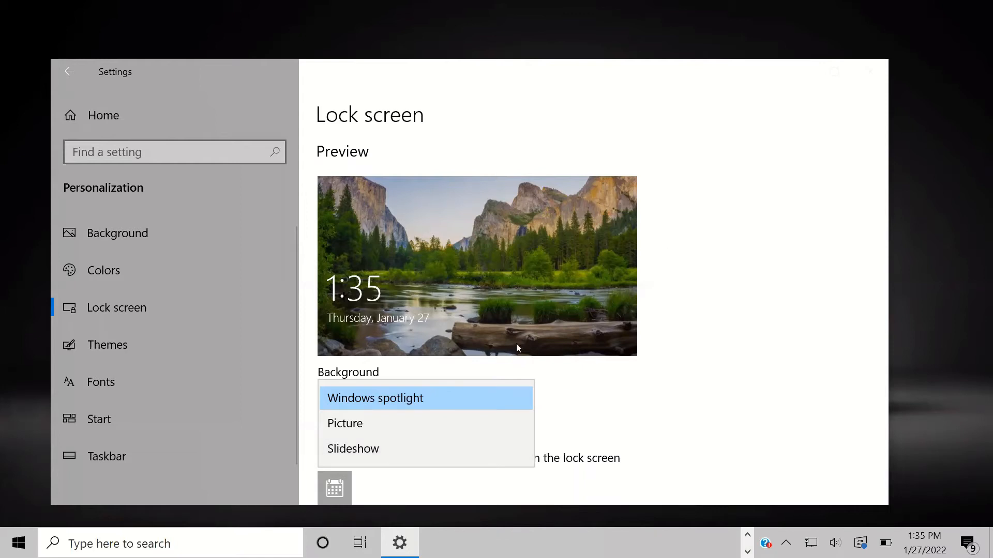
left_click(675, 400)
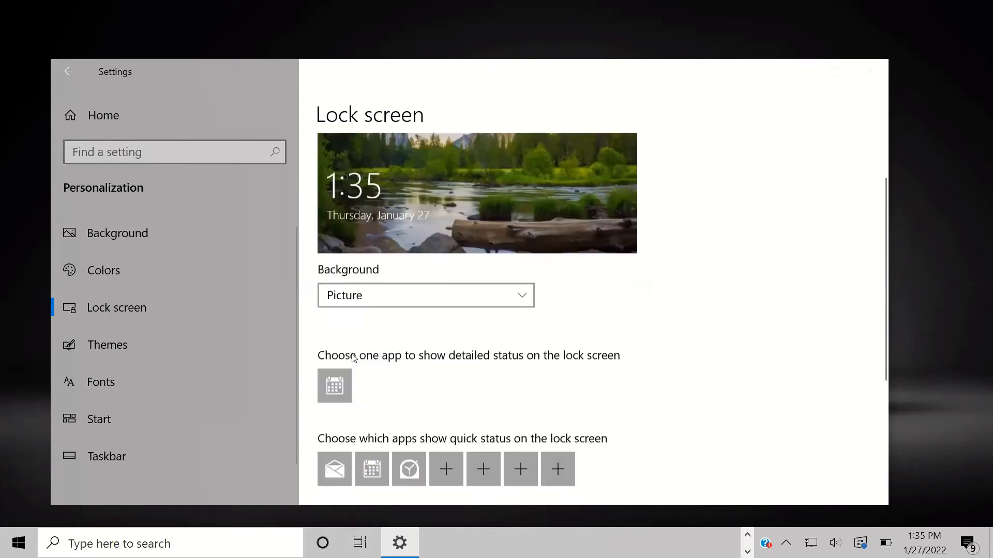
scroll(476, 310, "down", 5)
left_click(66, 74)
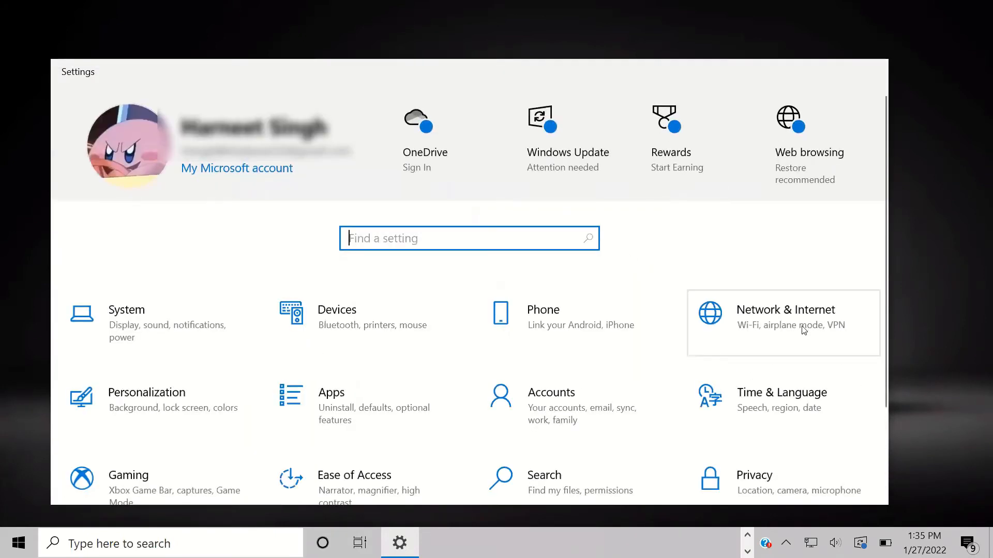
Step: Open Apps & features and expand the 3D Builder entry to see its options
left_click(376, 415)
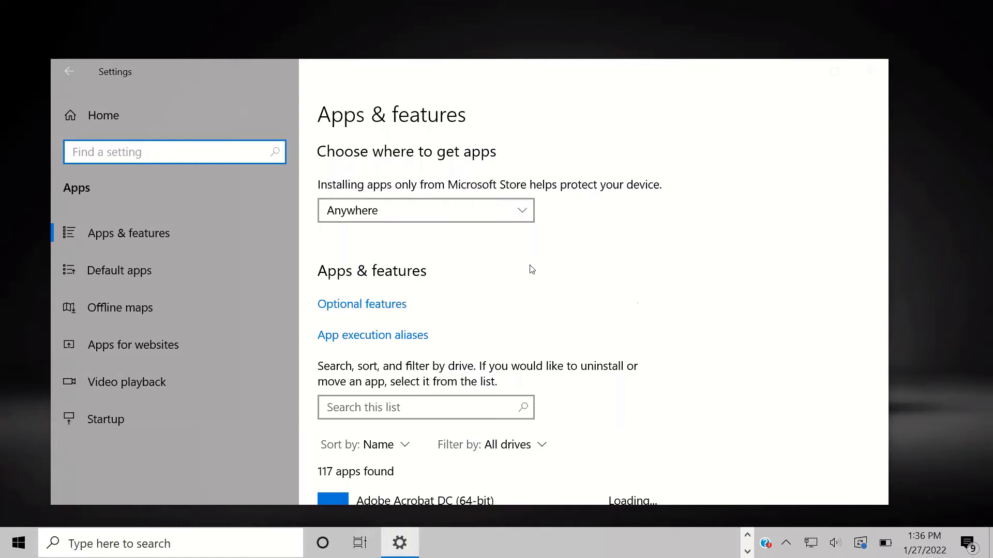
scroll(532, 268, "down", 3)
left_click(519, 304)
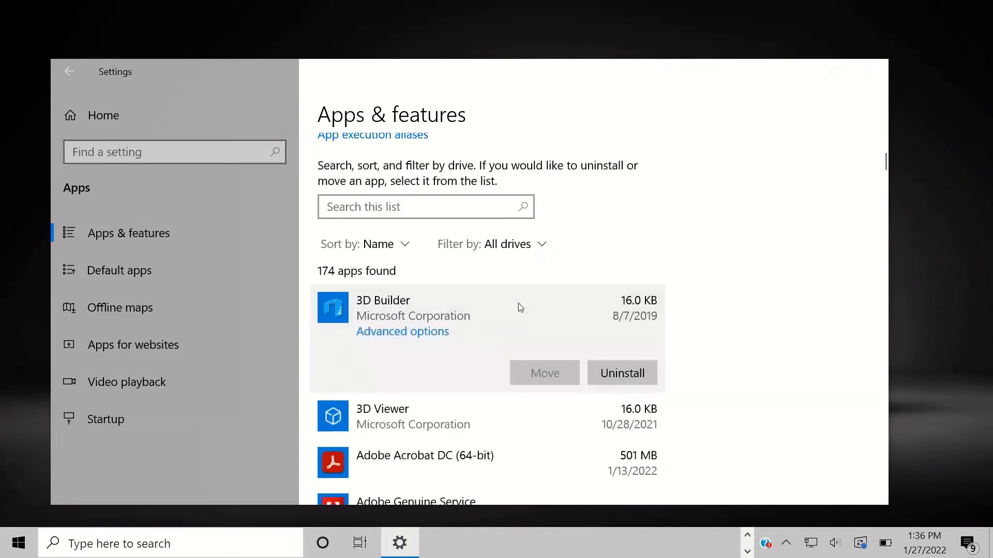
scroll(518, 303, "up", 3)
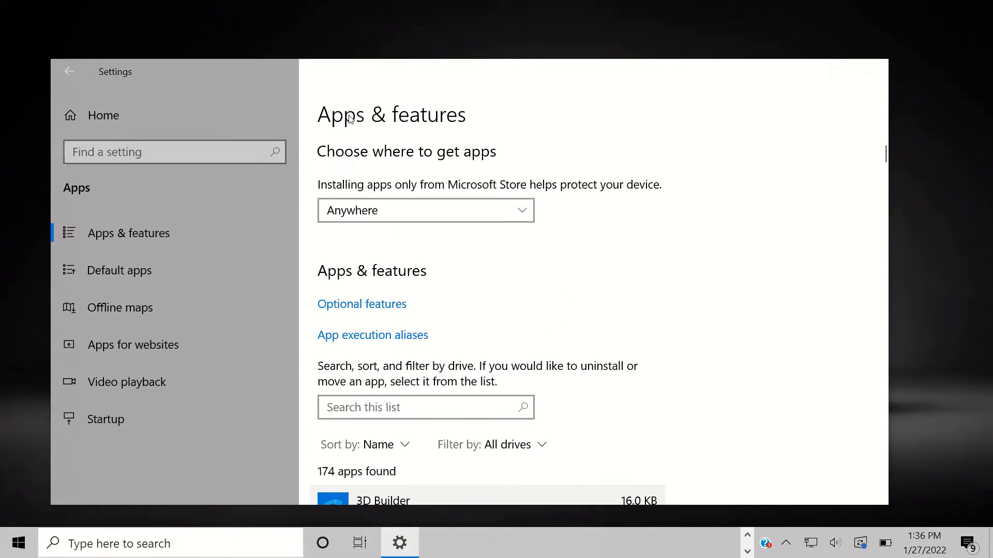
scroll(434, 296, "down", 3)
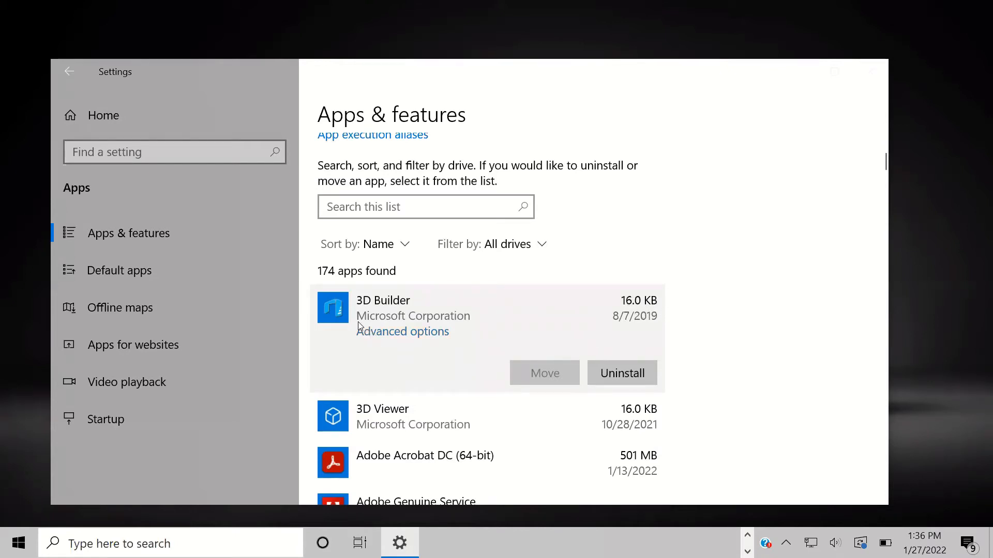
scroll(519, 383, "down", 2)
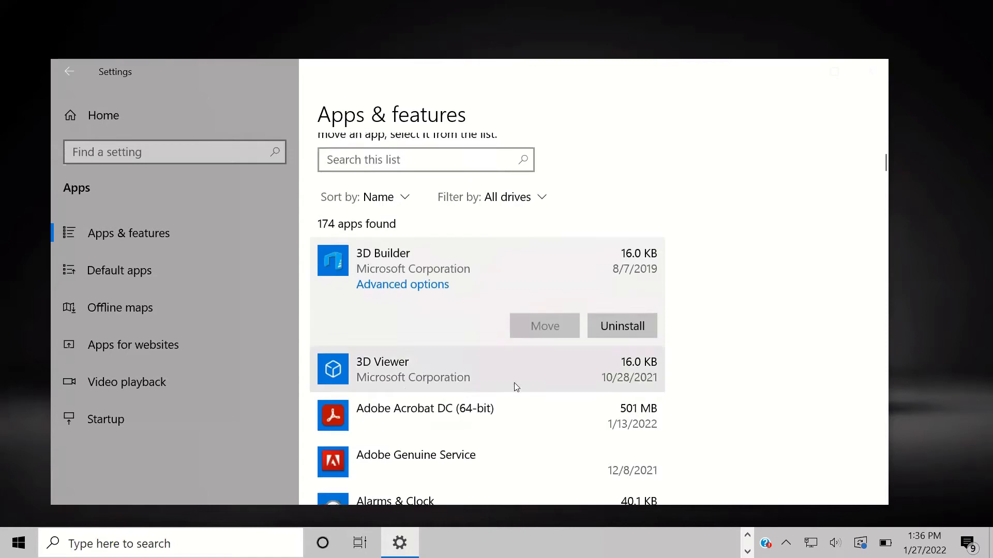
Step: Start uninstalling 3D Viewer but dismiss the confirmation, leaving it installed
left_click(511, 346)
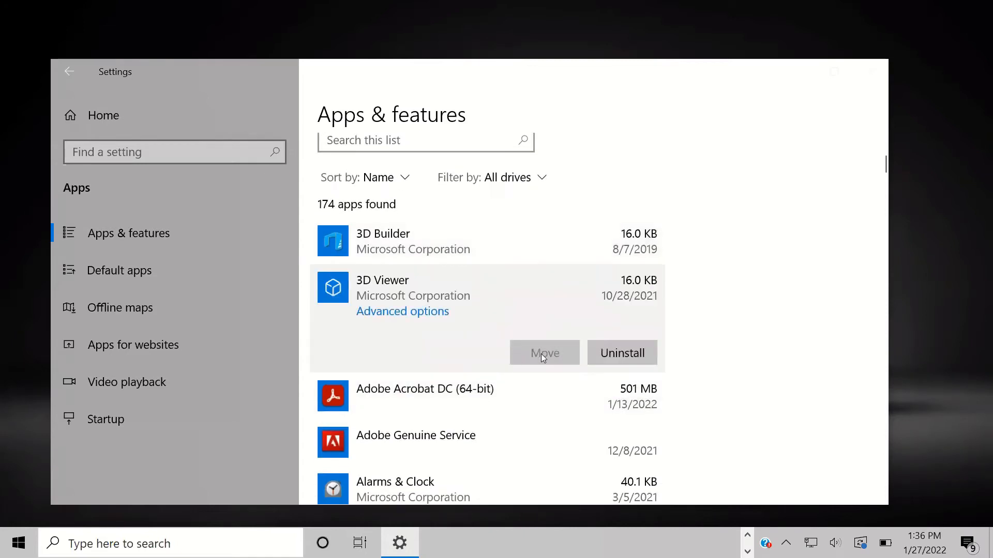
left_click(478, 252)
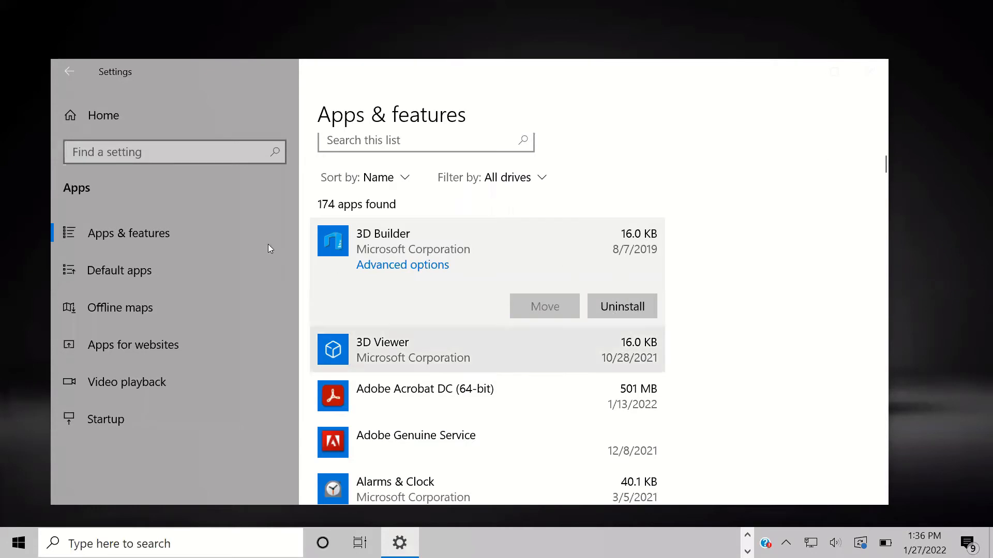
left_click(398, 348)
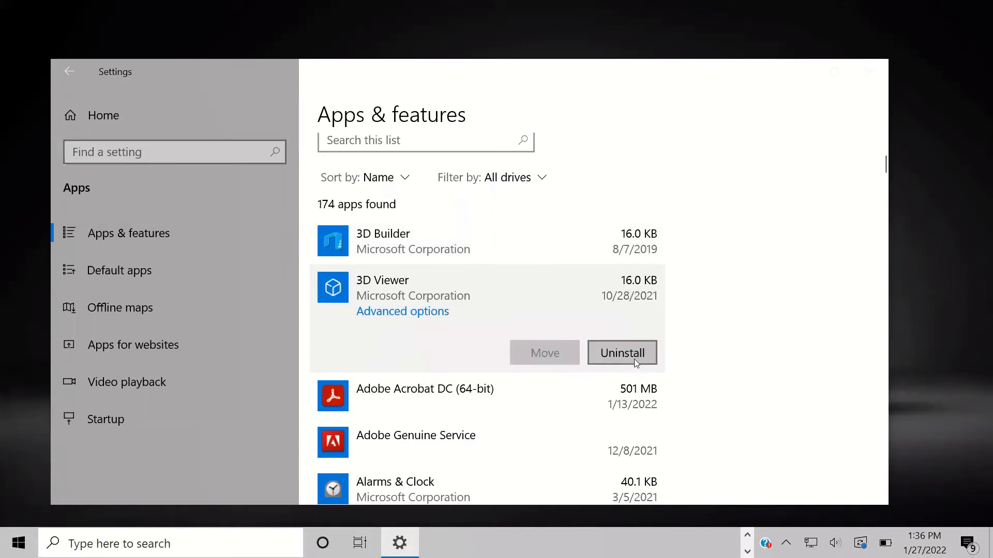
left_click(625, 352)
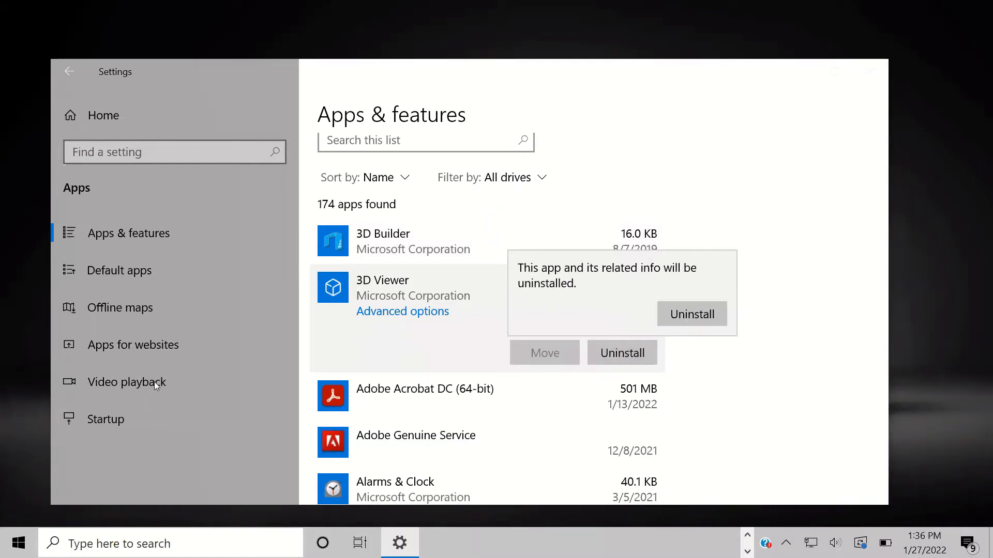
left_click(920, 132)
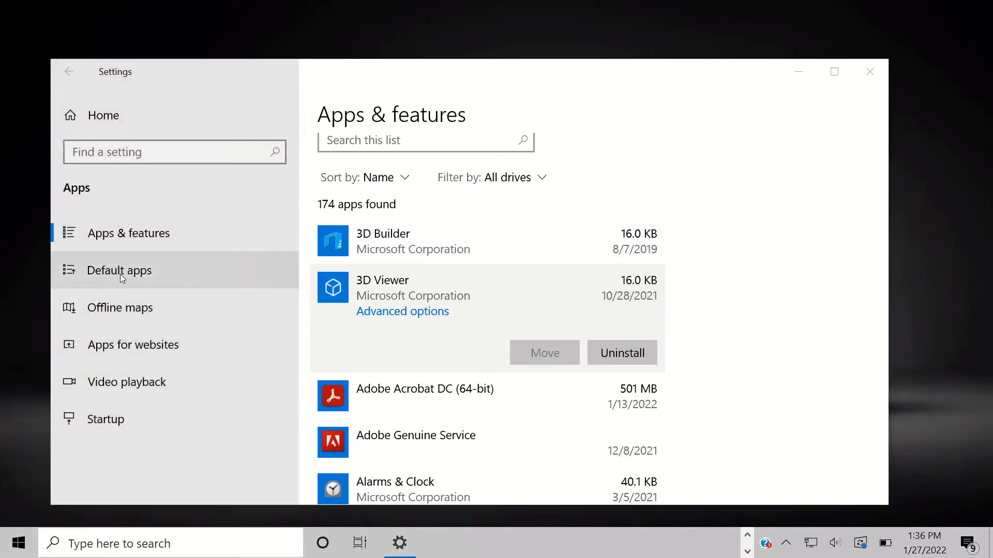
scroll(511, 422, "down", 1)
scroll(504, 411, "down", 10)
scroll(503, 406, "up", 5)
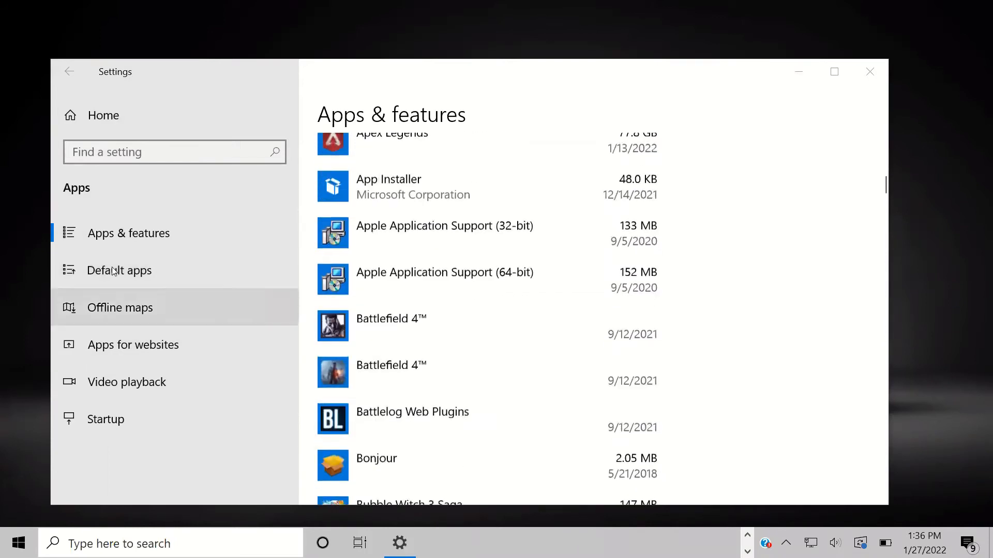
Step: In Default apps, review web browser choices and keep Google Chrome as default
left_click(114, 271)
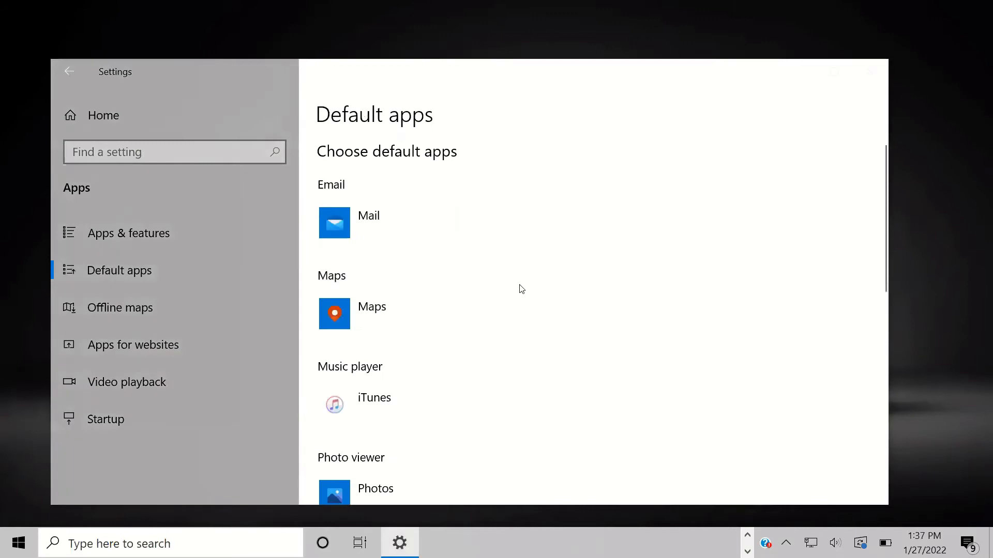
scroll(520, 287, "down", 1)
scroll(518, 288, "up", 1)
scroll(368, 233, "down", 5)
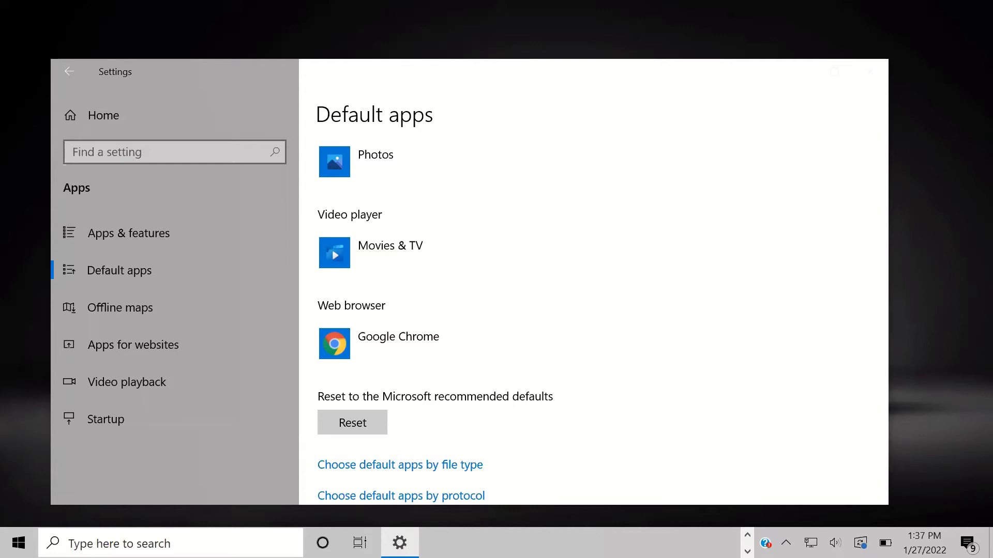
scroll(543, 326, "up", 2)
scroll(448, 368, "down", 1)
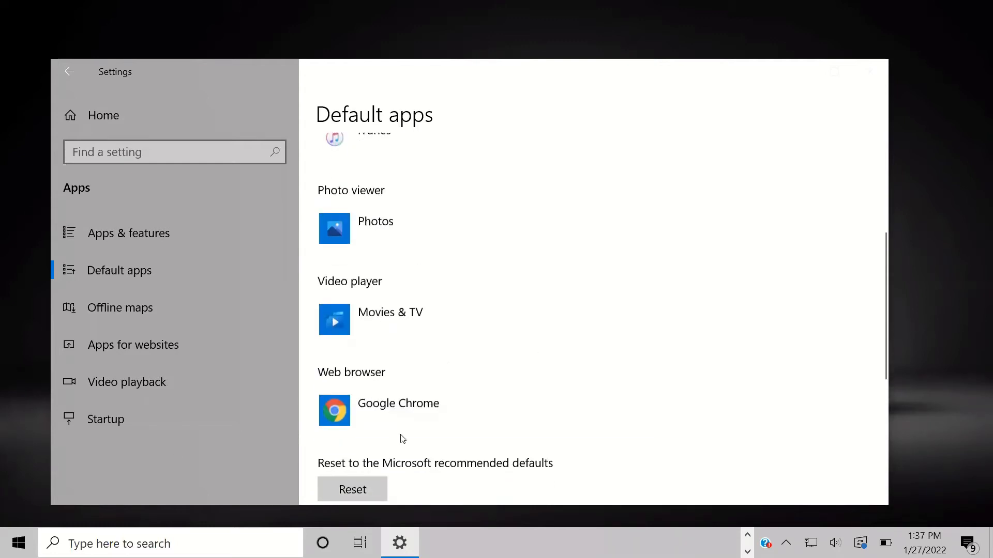
left_click(397, 419)
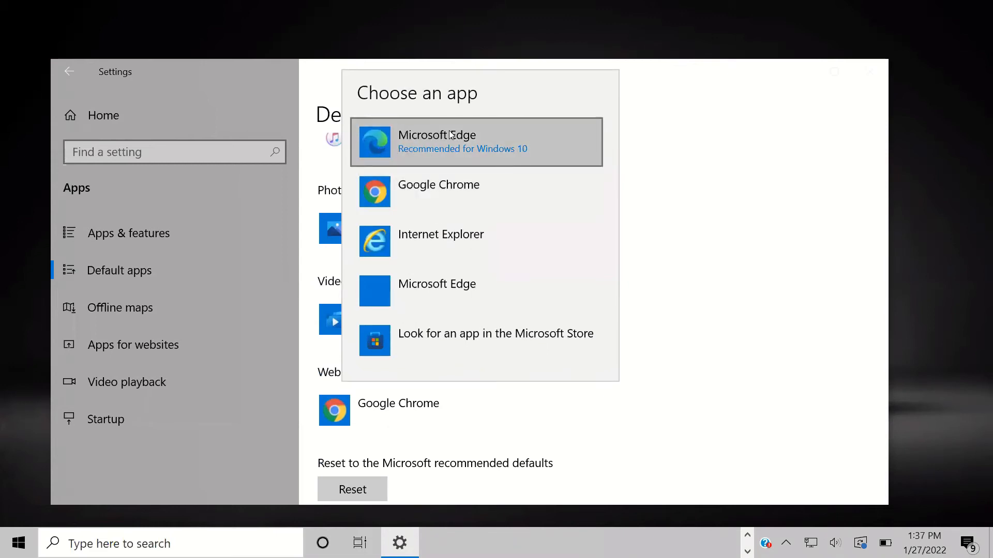
left_click(437, 201)
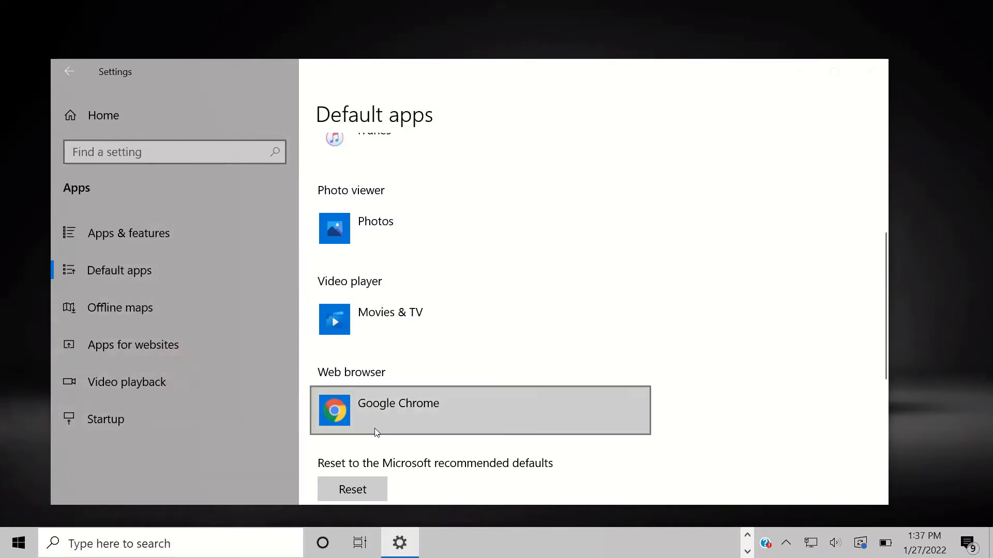
Step: Check the default email app choices and keep Mail unchanged
scroll(386, 393, "up", 3)
scroll(387, 393, "up", 2)
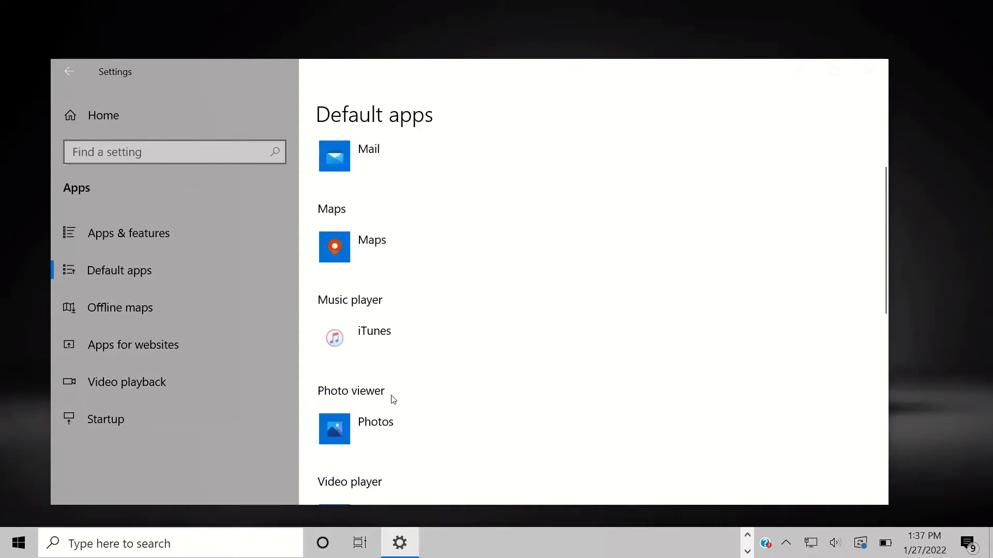
left_click(362, 238)
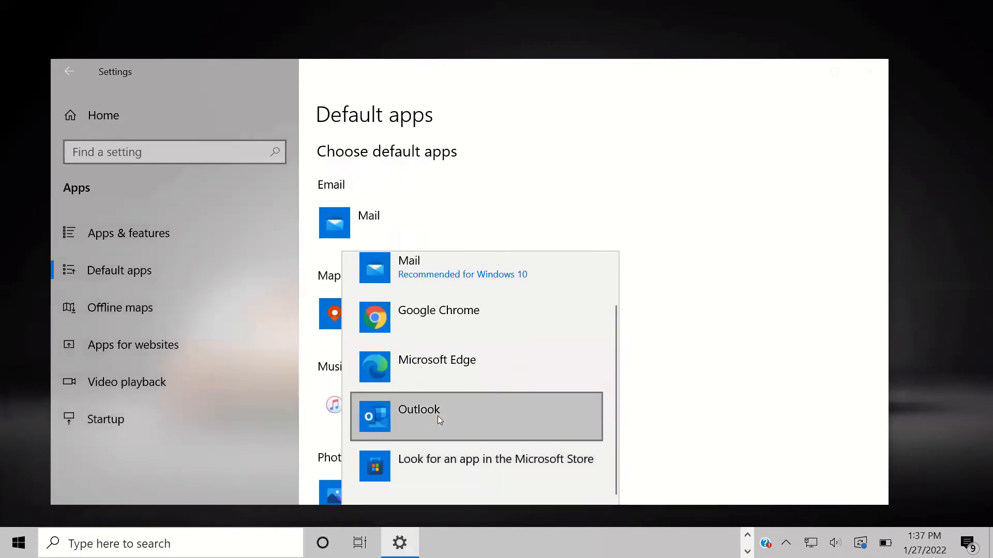
scroll(437, 409, "up", 1)
scroll(403, 441, "down", 1)
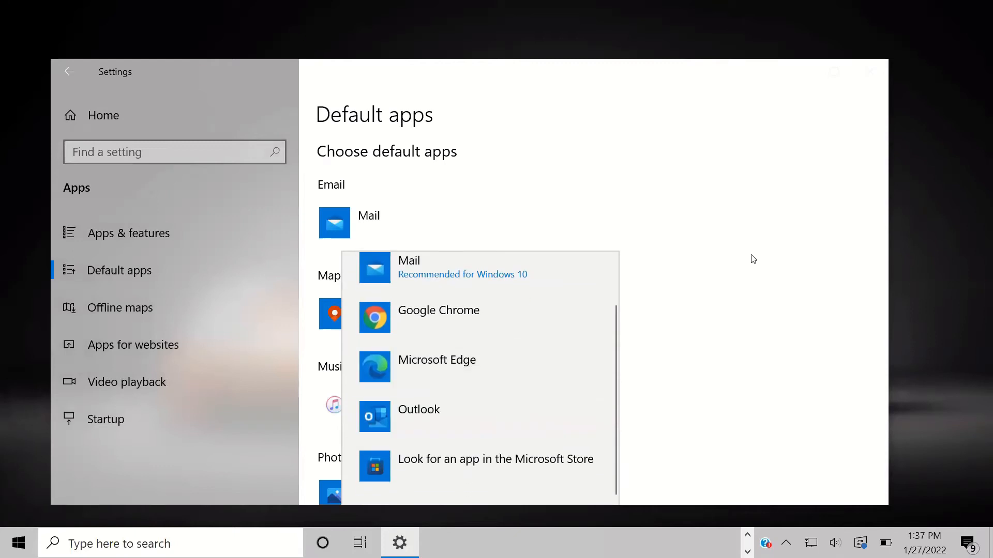
left_click(745, 258)
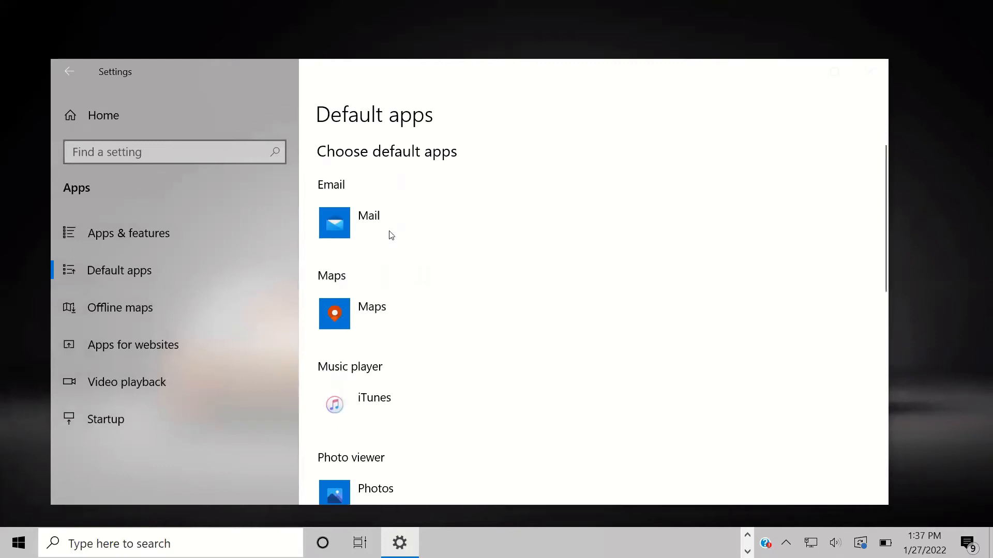
left_click(357, 217)
scroll(428, 279, "up", 1)
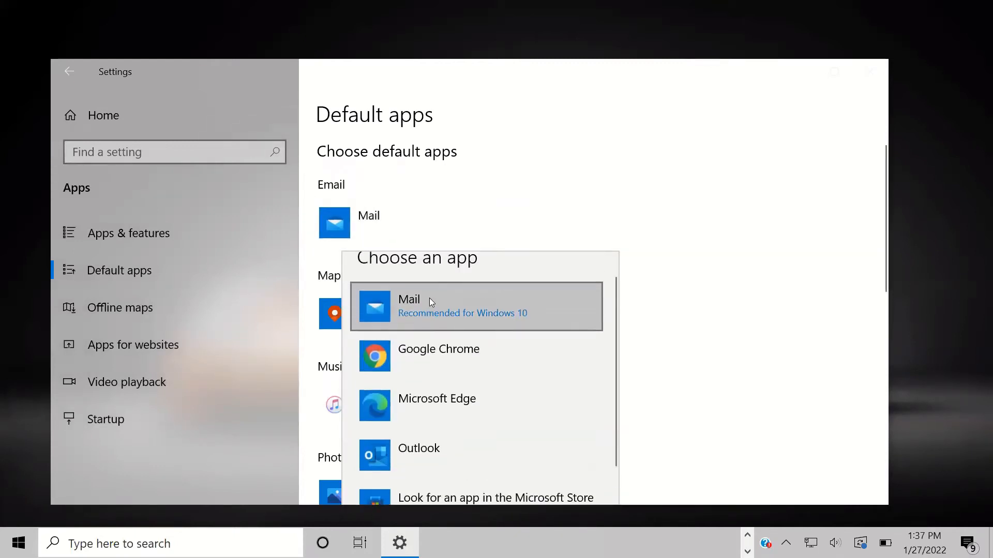
left_click(672, 294)
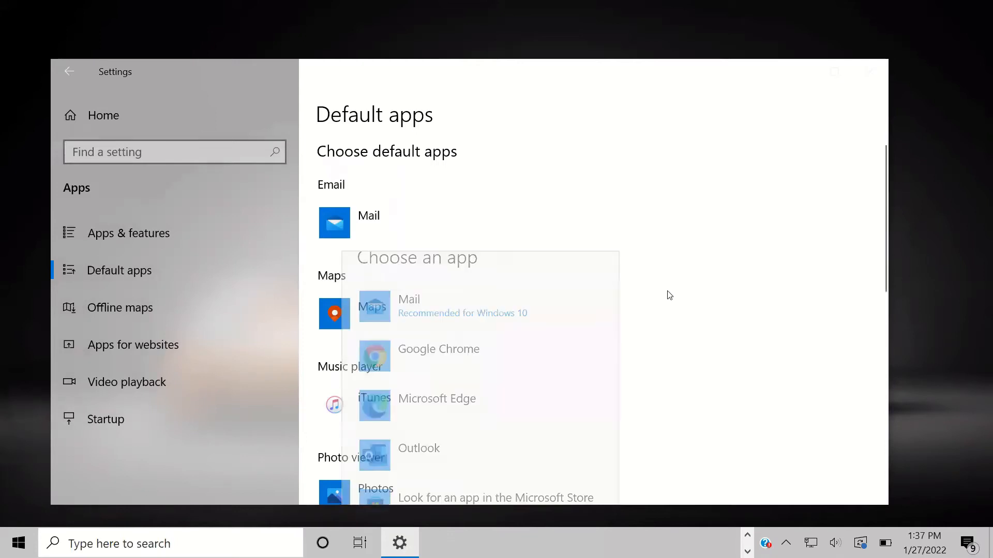
Step: View the music player options, keeping iTunes as default, and go to the Startup page
scroll(353, 243, "down", 3)
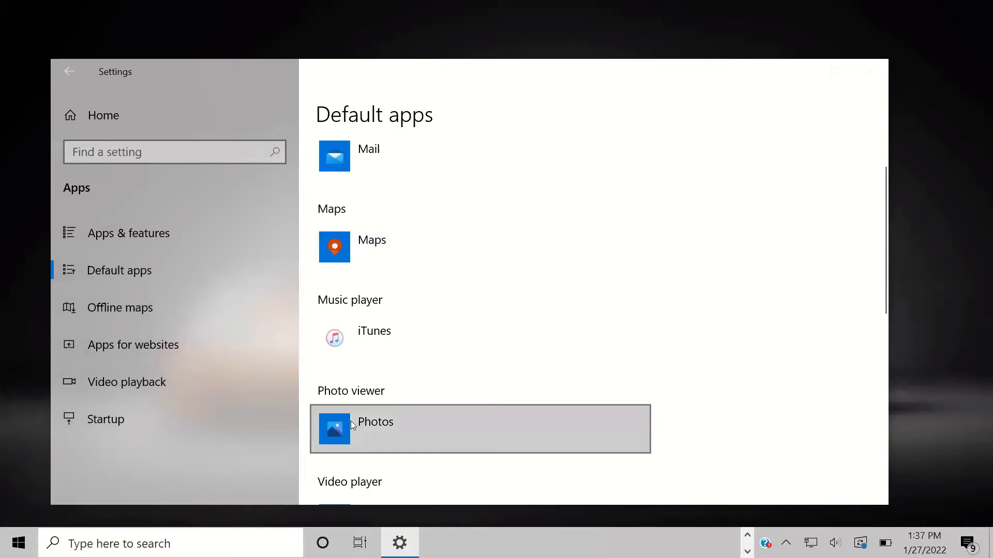
left_click(346, 333)
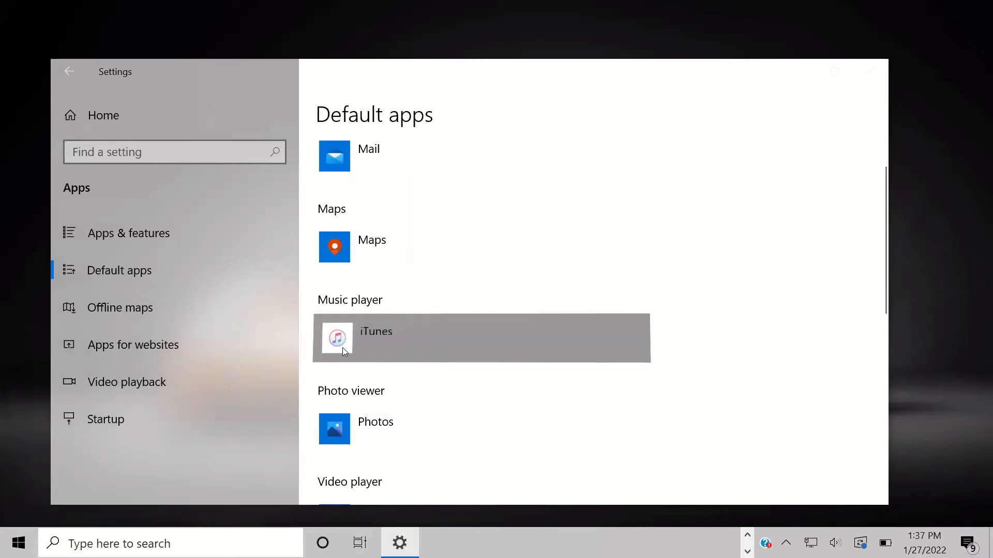
left_click(342, 350)
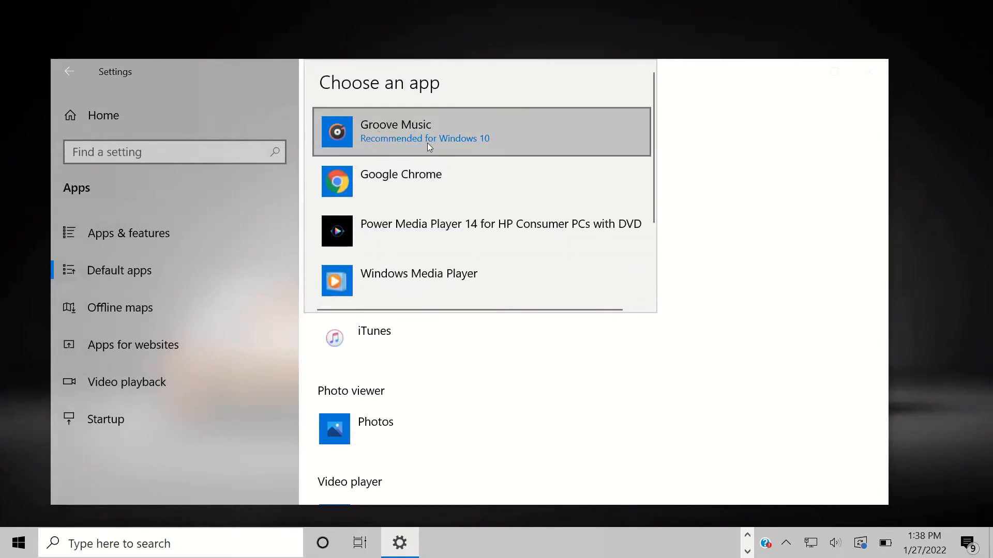
left_click(761, 186)
scroll(492, 301, "down", 5)
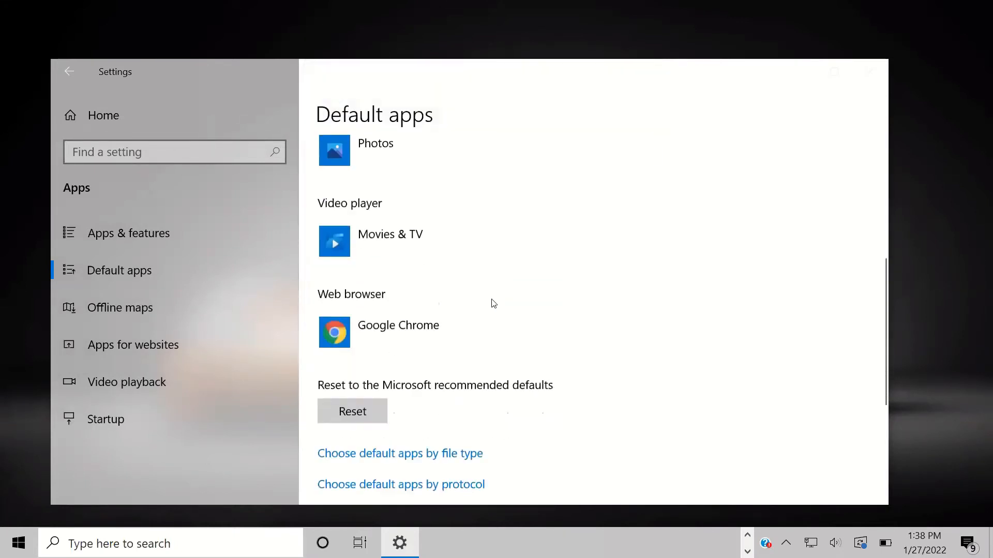
scroll(493, 303, "down", 2)
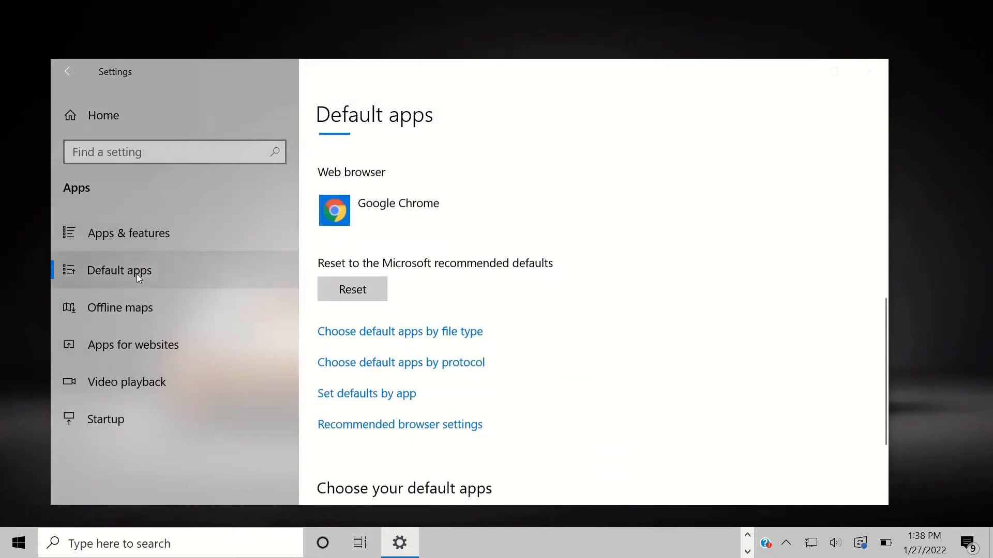
left_click(99, 423)
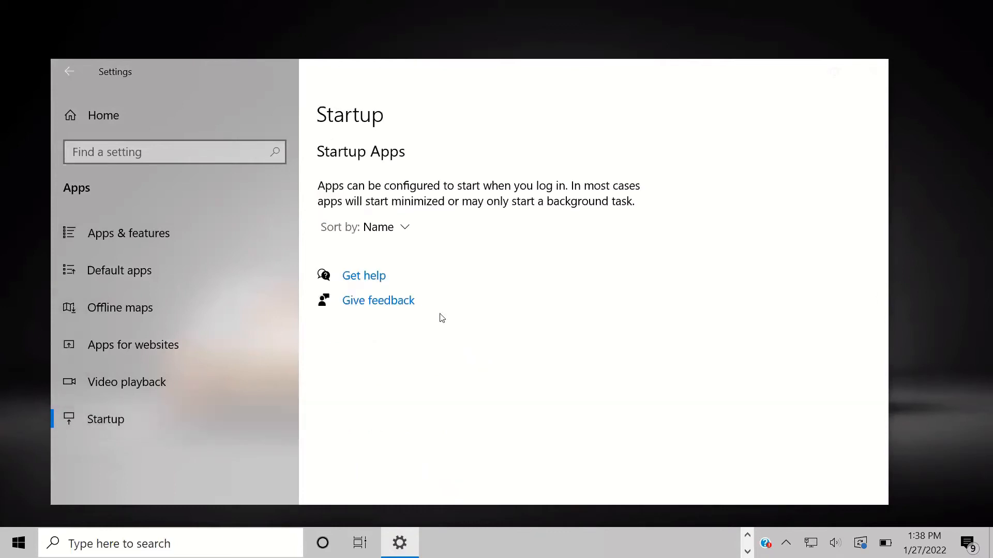
Step: Toggle Discord's startup switch on and back off, leaving GyStation On, then return Home
scroll(402, 251, "down", 2)
scroll(403, 250, "up", 2)
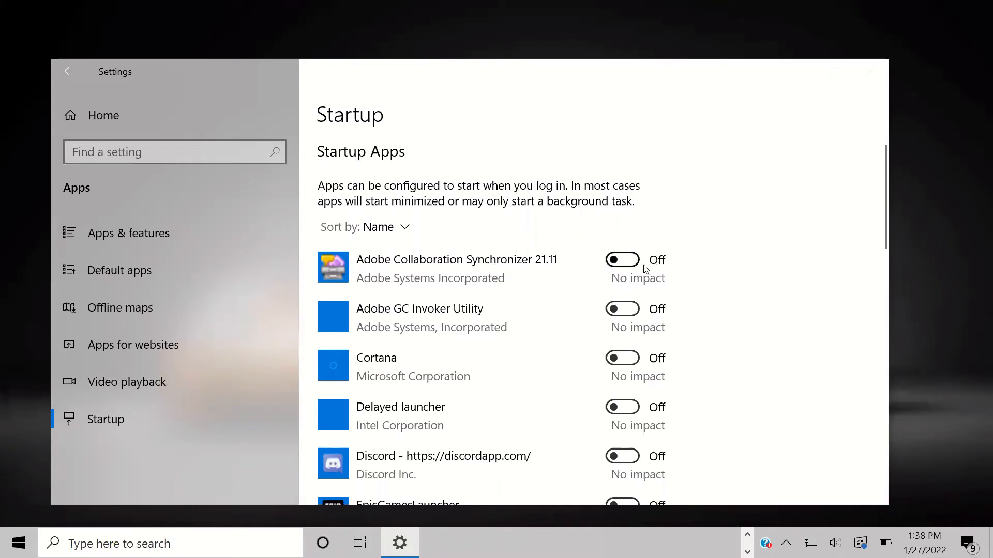
scroll(645, 268, "down", 3)
scroll(638, 263, "up", 3)
scroll(627, 260, "down", 3)
scroll(626, 261, "up", 3)
scroll(666, 278, "down", 5)
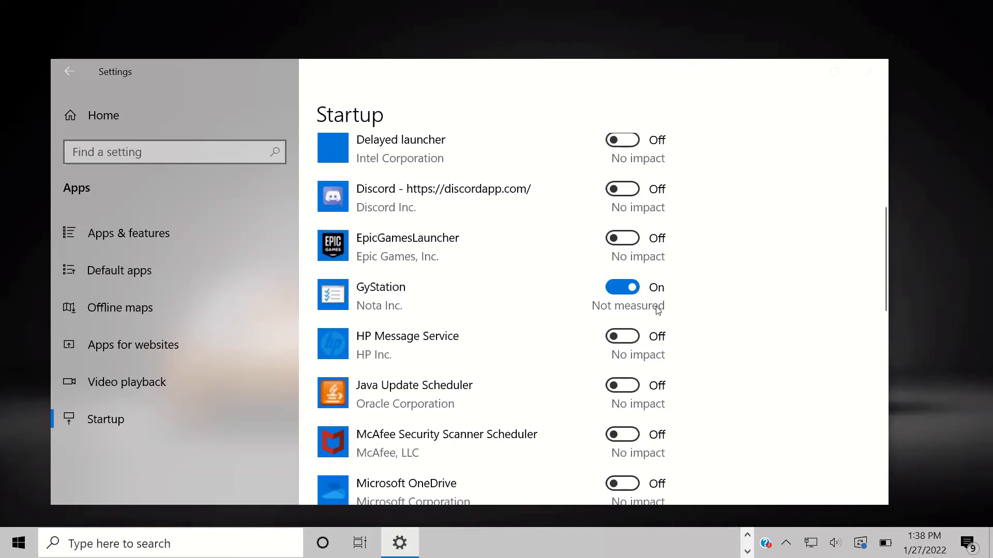
scroll(657, 309, "down", 1)
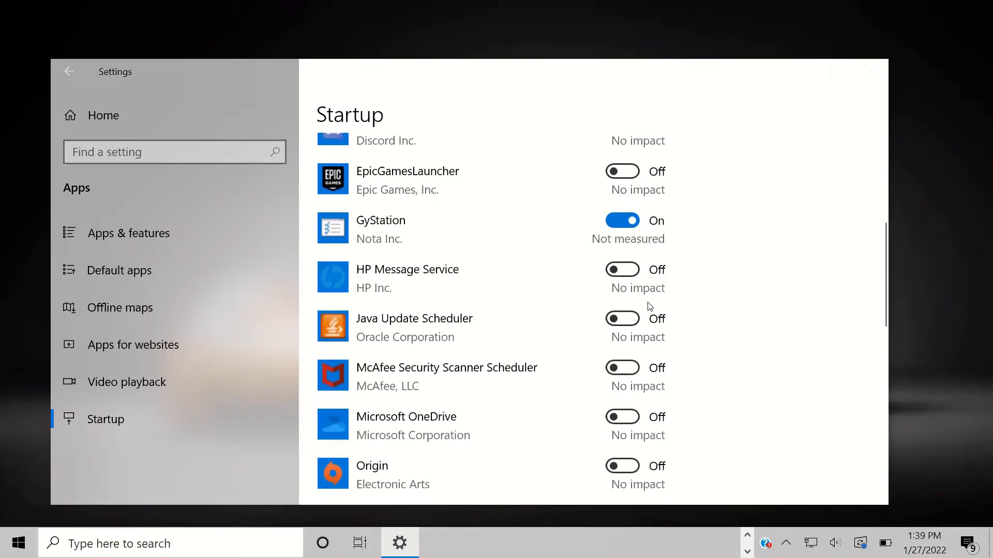
scroll(650, 309, "down", 5)
scroll(647, 308, "up", 4)
scroll(648, 305, "up", 3)
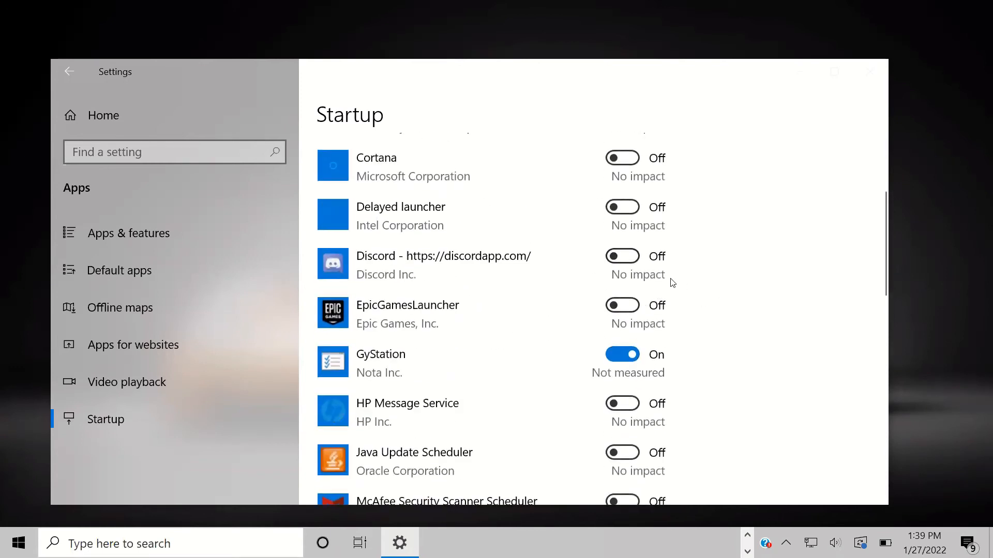
left_click(619, 257)
left_click(626, 260)
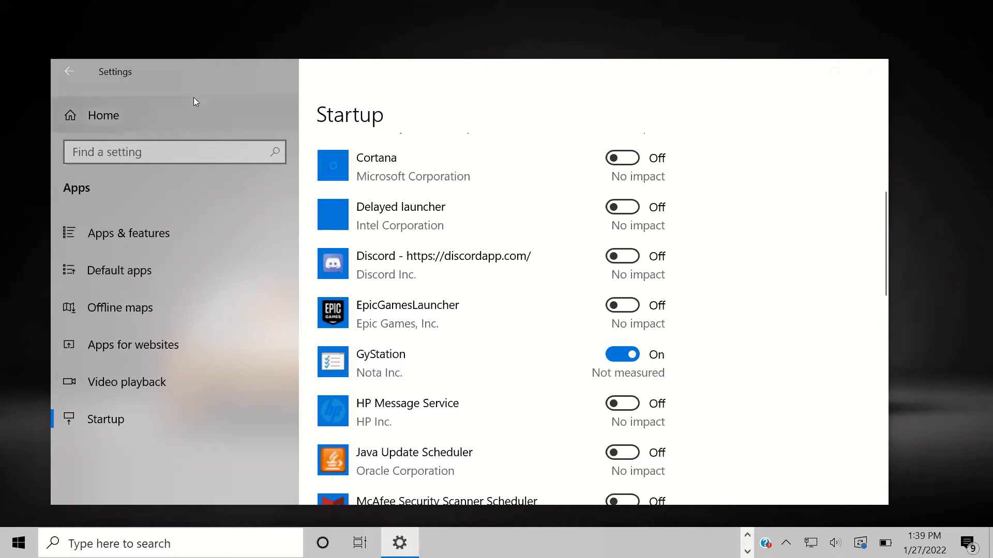
left_click(69, 72)
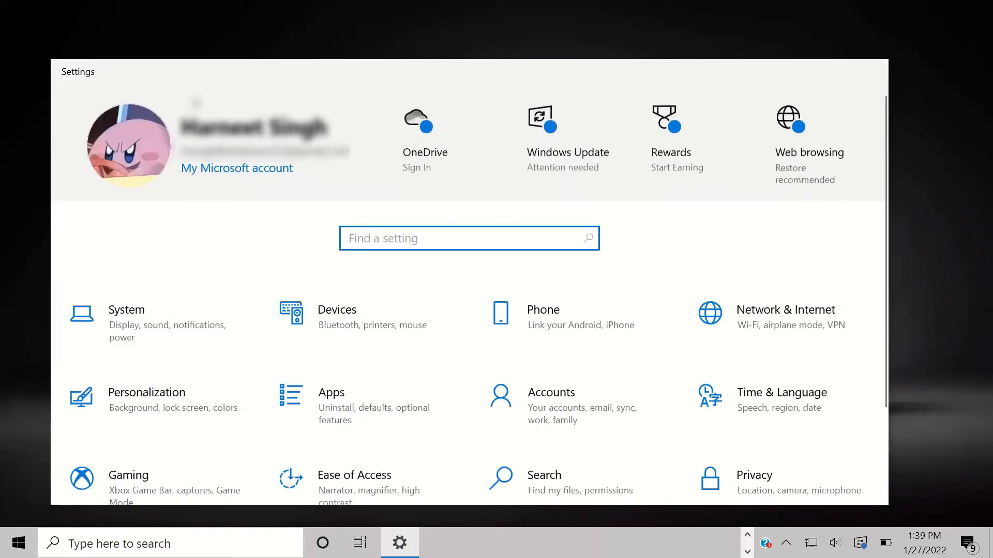
Step: Open Accounts to view the Your info page
scroll(606, 351, "down", 2)
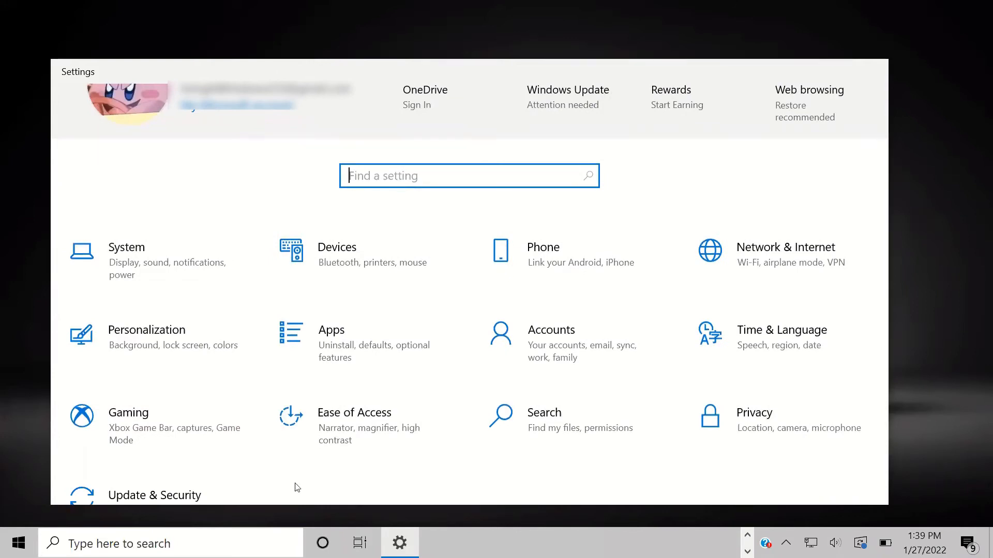
left_click(538, 344)
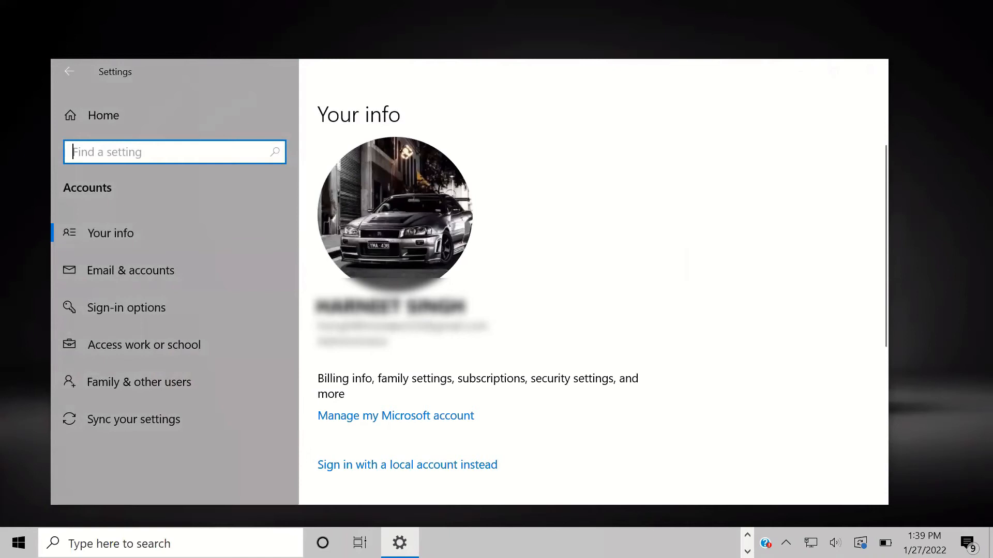
scroll(465, 331, "down", 2)
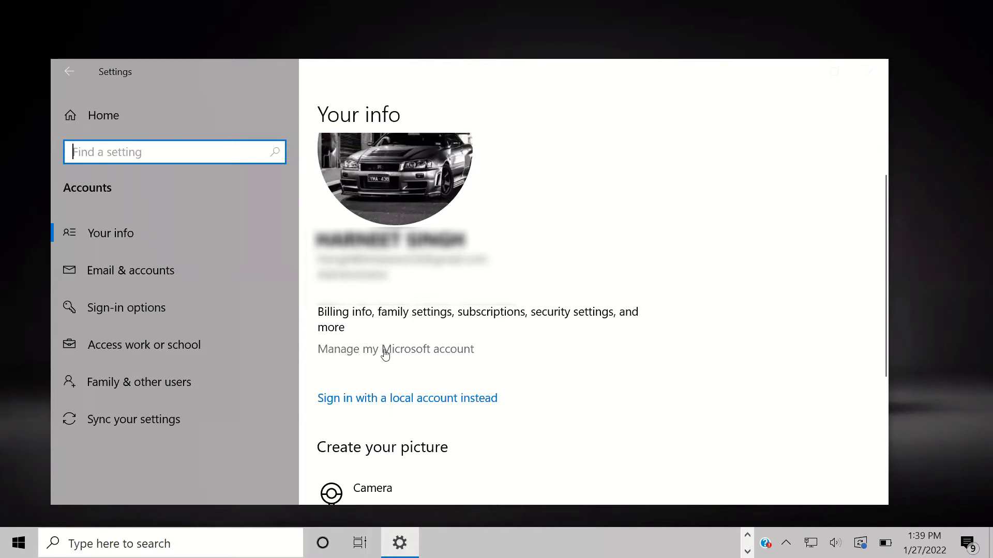
Step: Open the Microsoft account website in the browser, close it, and scroll Your info
left_click(458, 356)
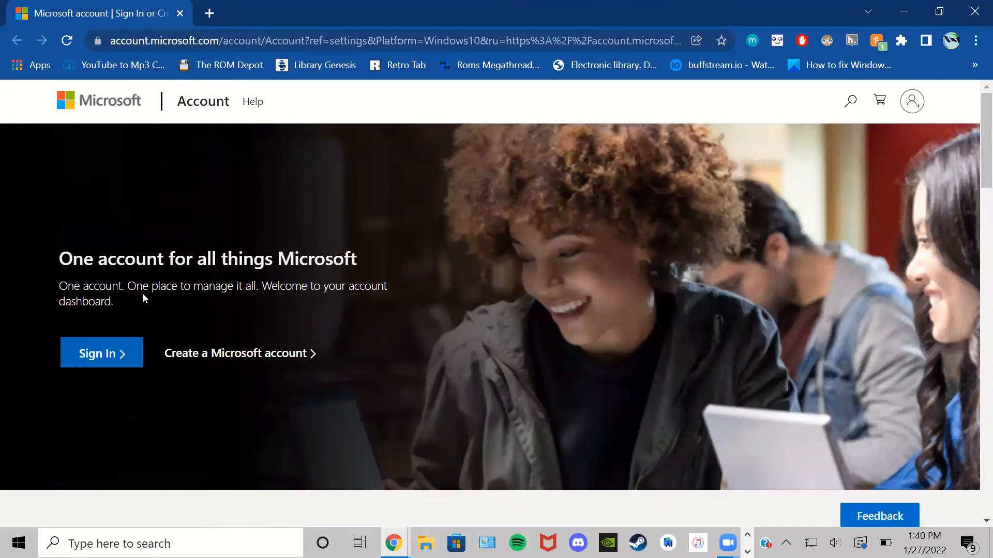
left_click(975, 11)
scroll(343, 365, "down", 2)
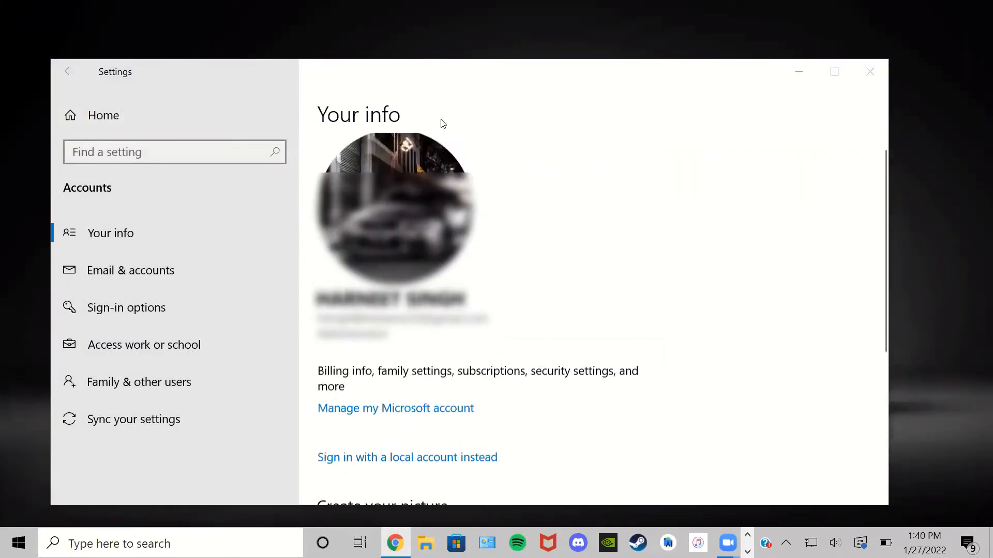
scroll(403, 228, "down", 5)
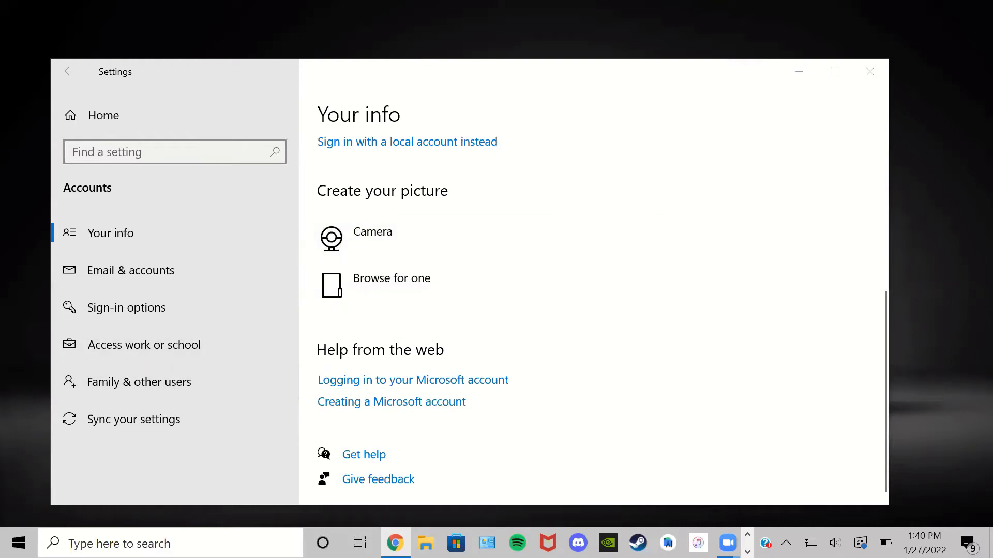
Step: Open Email & accounts and view the Add an account and Advanced setup options, then close without adding
left_click(143, 271)
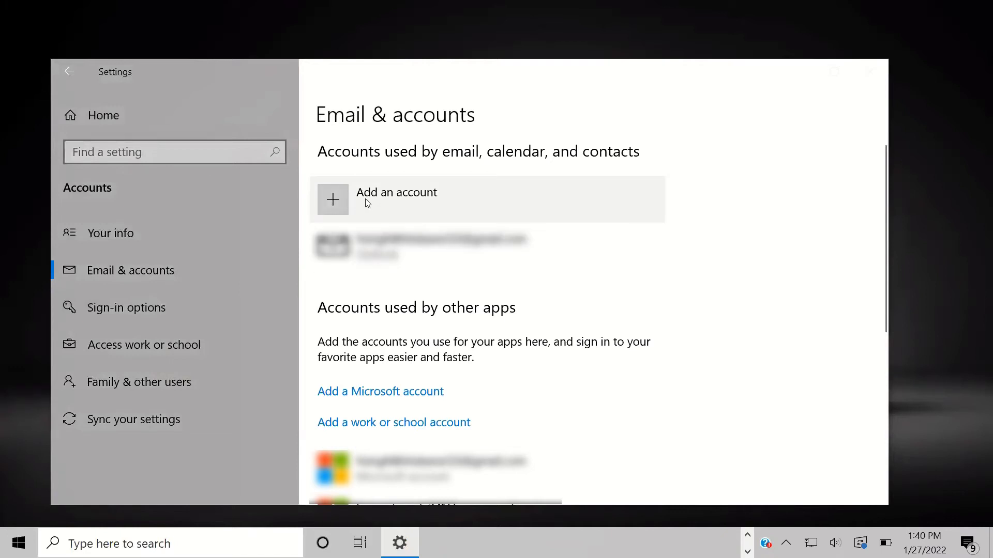
left_click(405, 200)
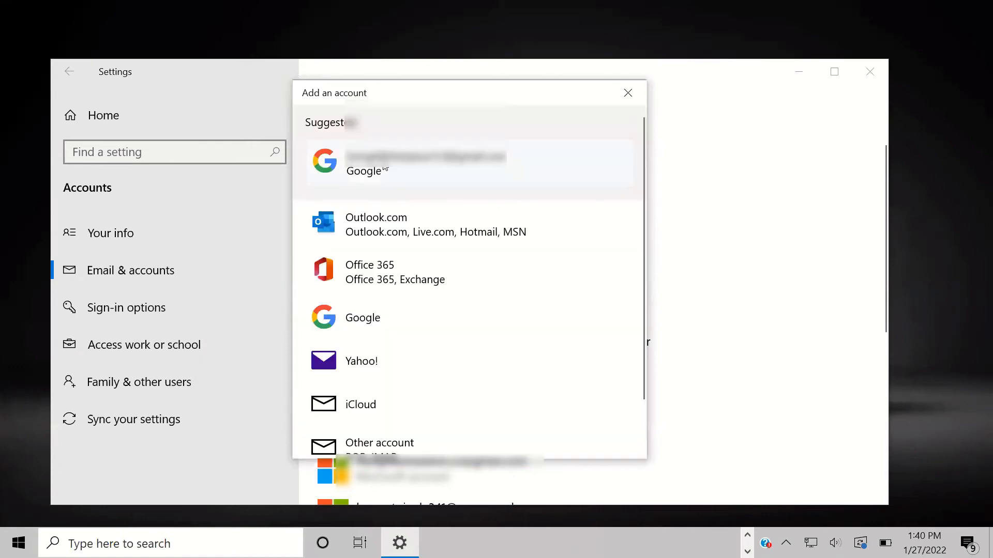
scroll(385, 300, "down", 1)
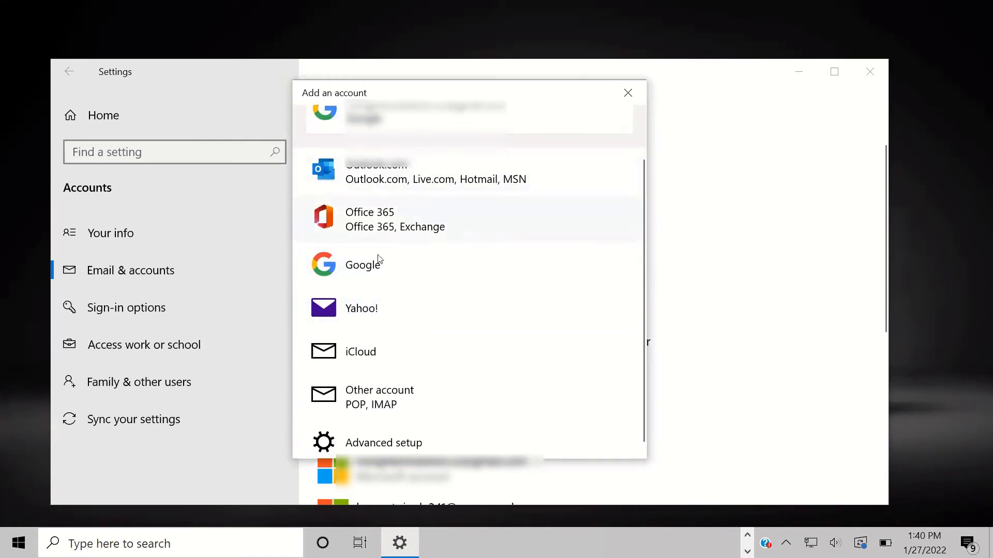
scroll(368, 397, "down", 1)
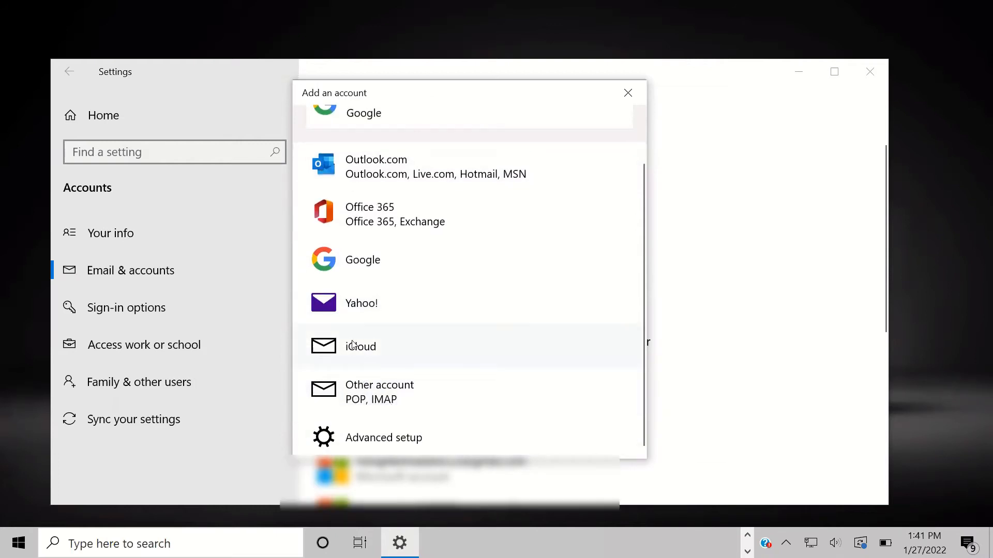
left_click(407, 439)
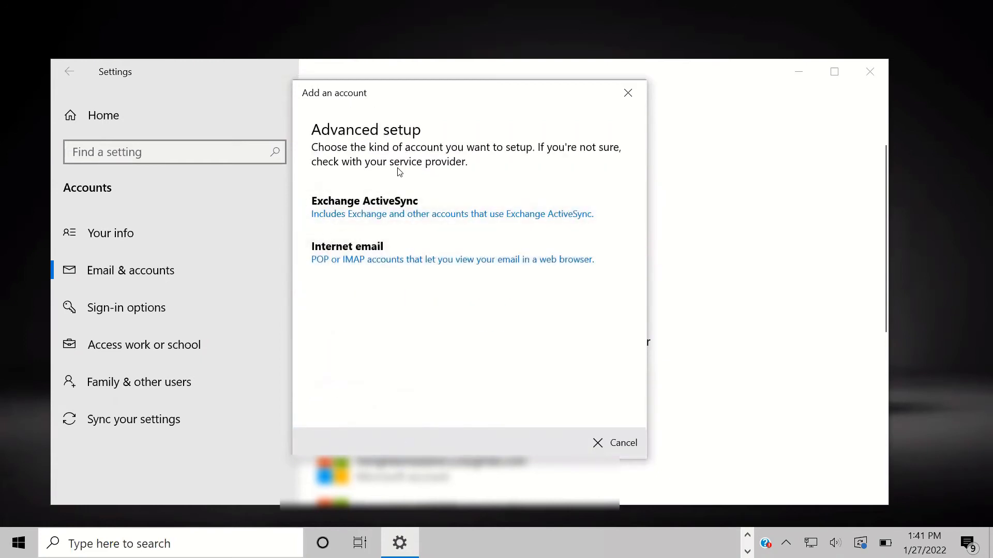
left_click(627, 92)
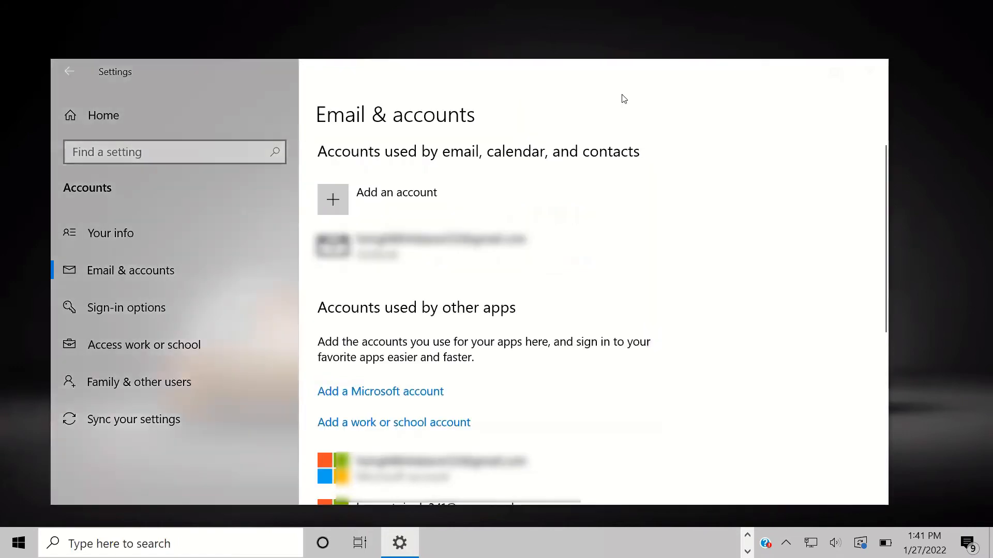
Step: Expand the Microsoft account and work or school account entries to review them
left_click(390, 188)
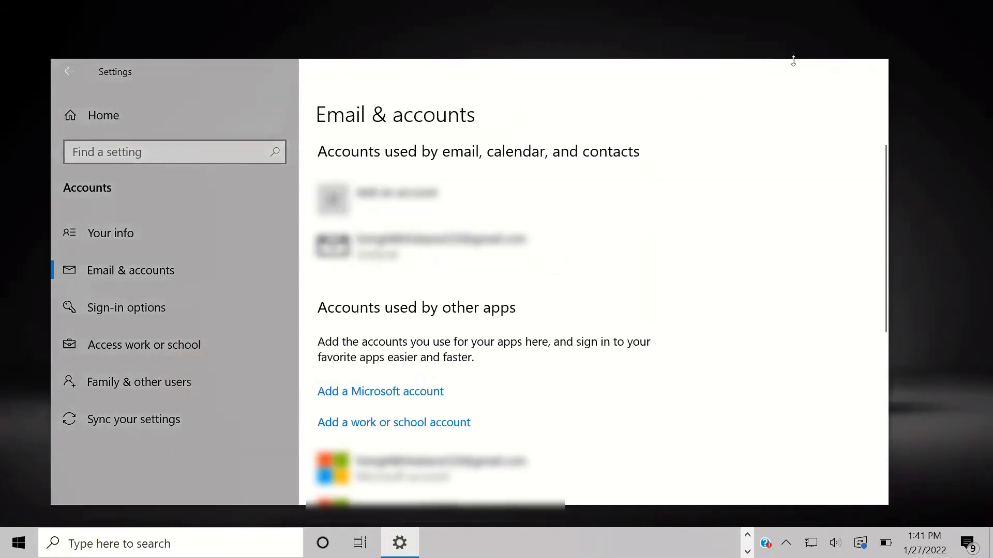
scroll(436, 353, "down", 3)
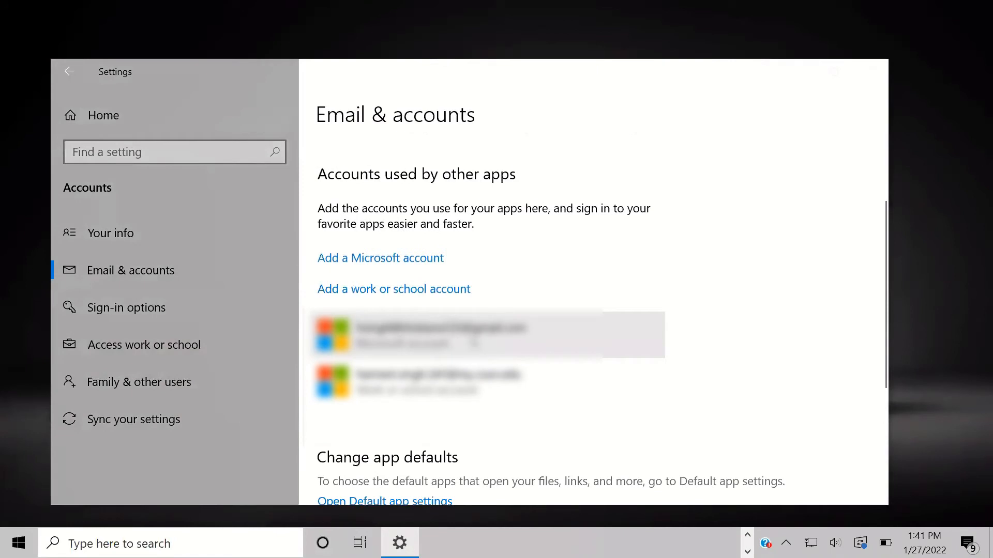
left_click(473, 343)
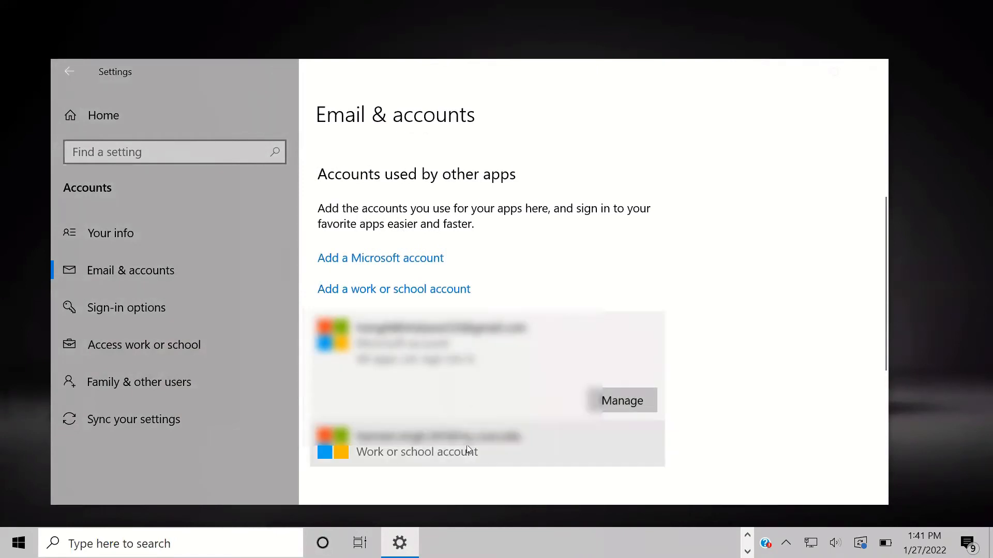
left_click(467, 448)
scroll(467, 450, "down", 2)
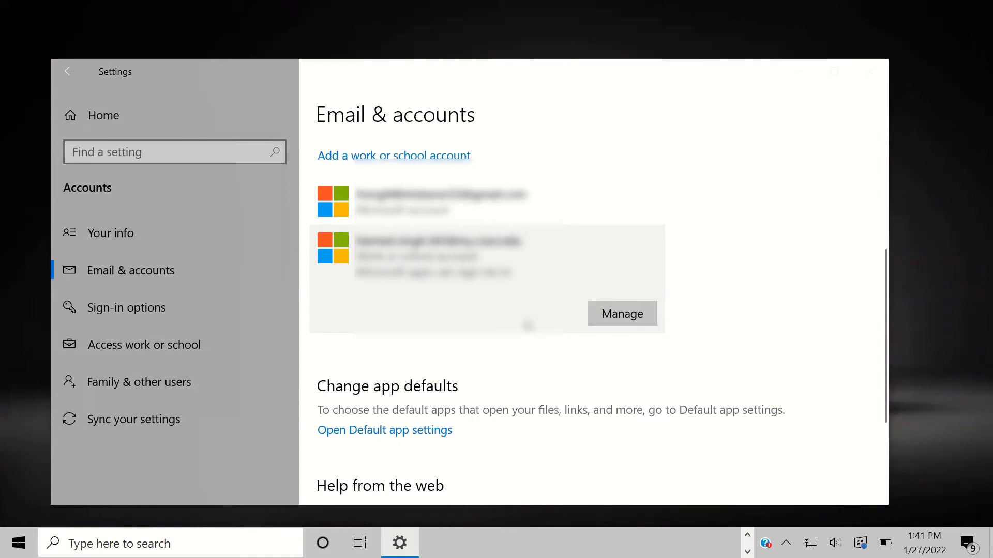
left_click(580, 224)
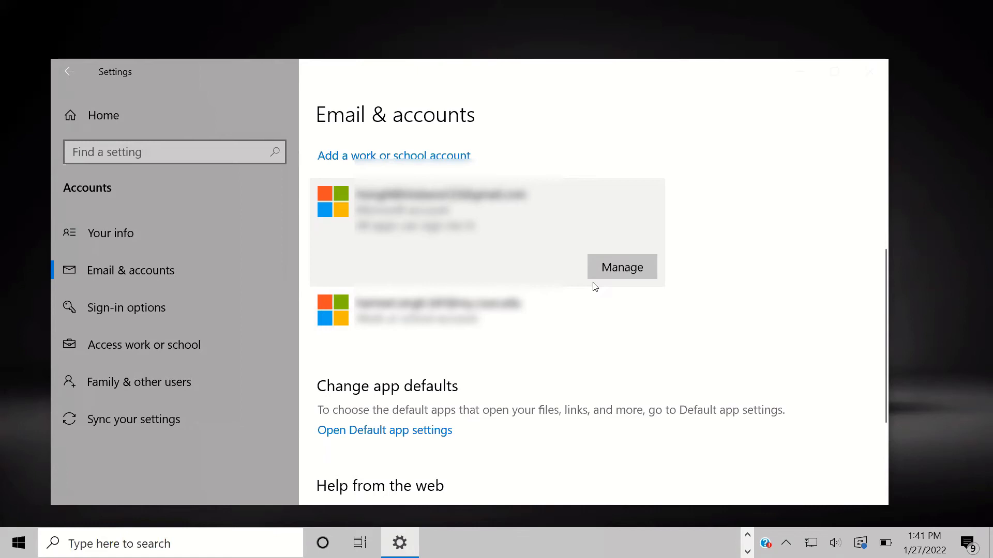
scroll(594, 287, "up", 1)
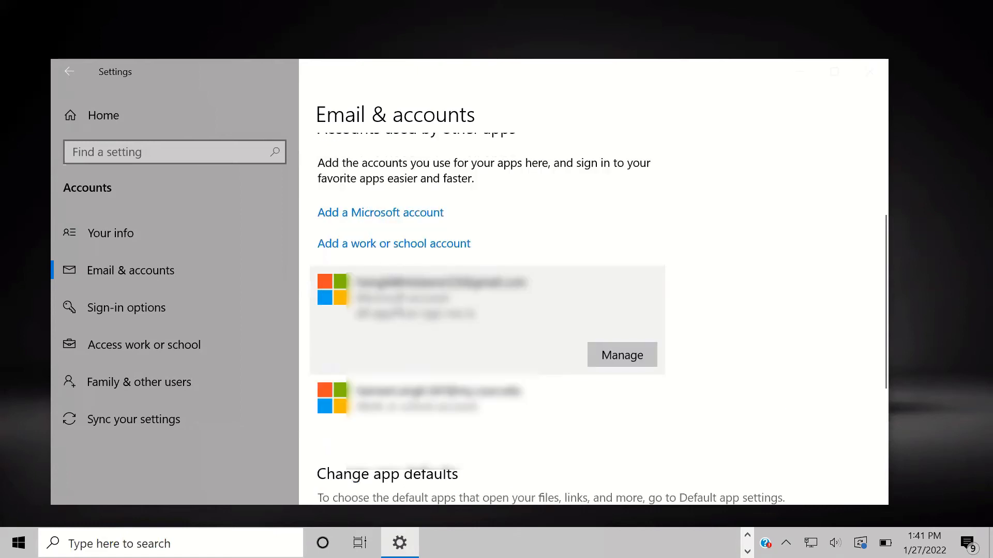
scroll(361, 233, "up", 3)
scroll(451, 342, "down", 3)
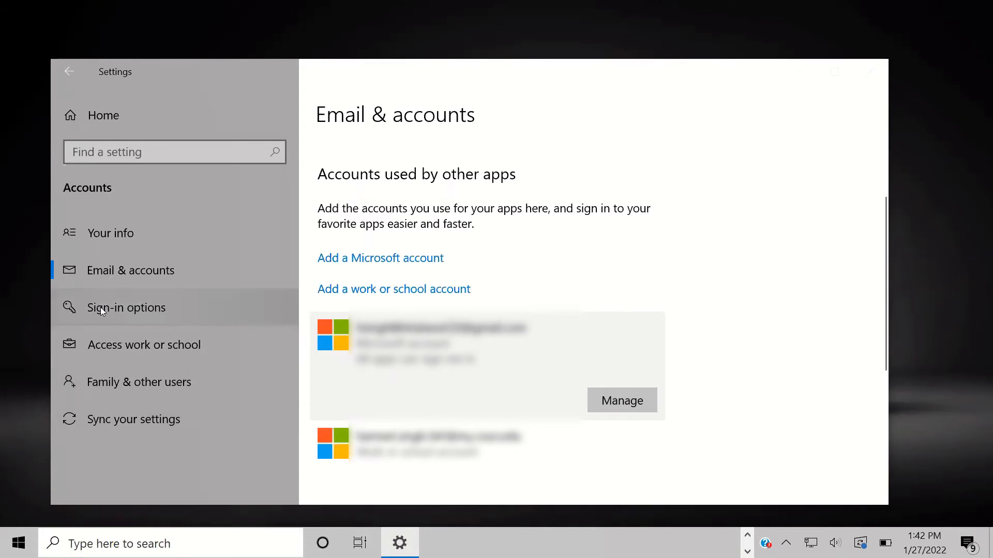
Step: Go to Sign-in options and expand the Password entry to review its details
left_click(124, 311)
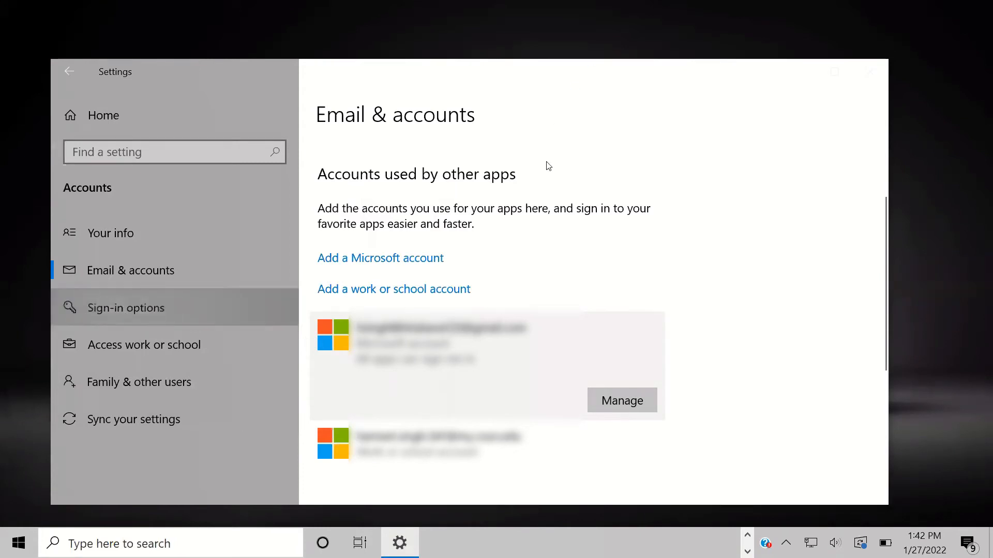
left_click(136, 308)
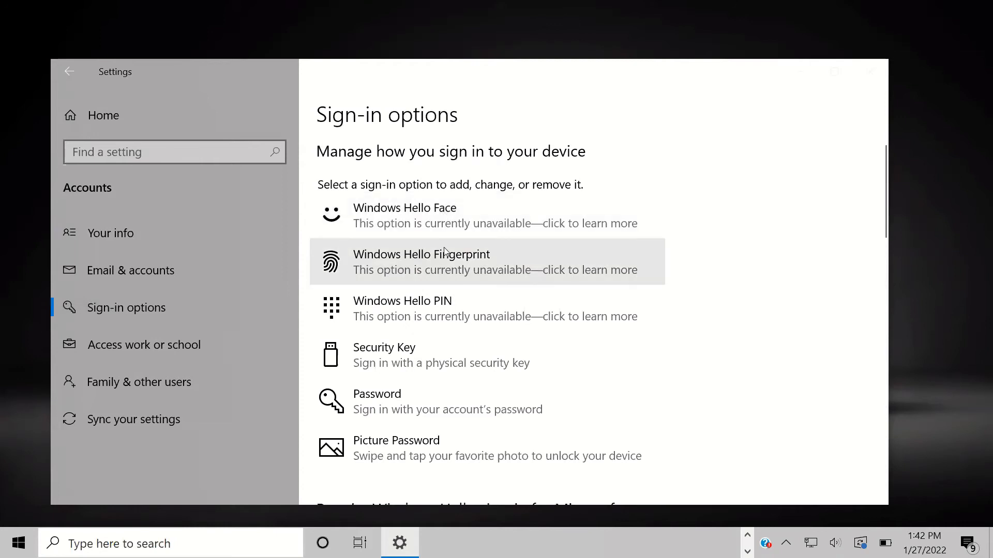
scroll(385, 202, "down", 2)
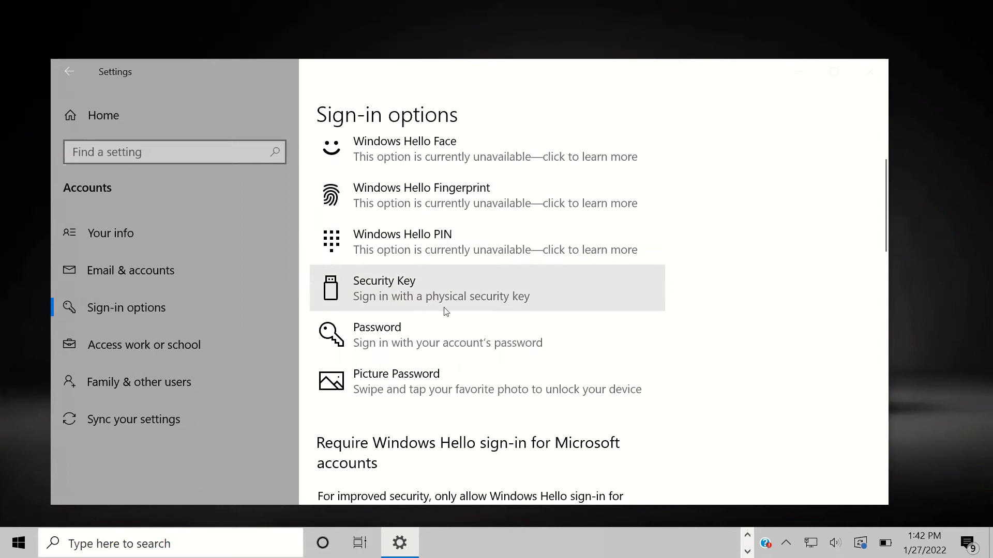
left_click(430, 346)
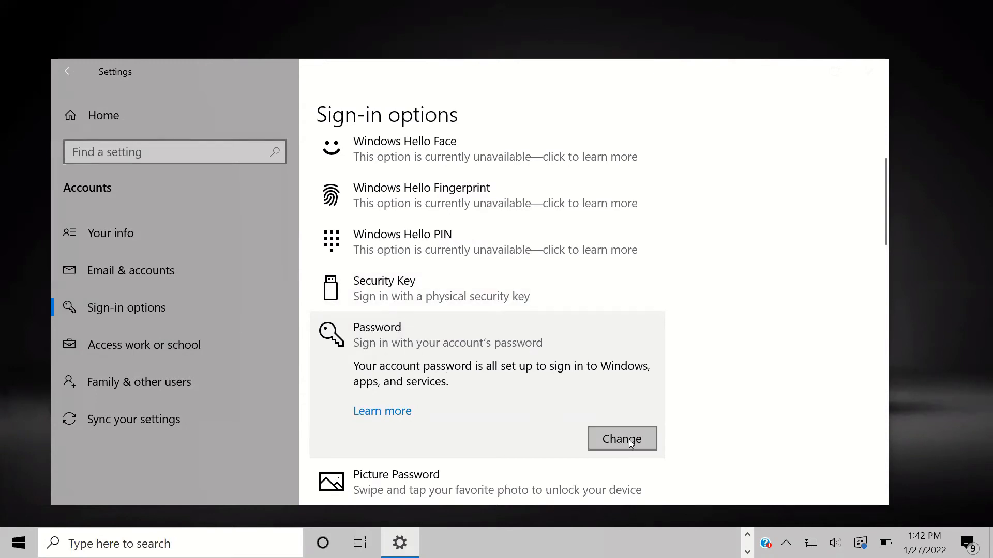
scroll(472, 359, "down", 2)
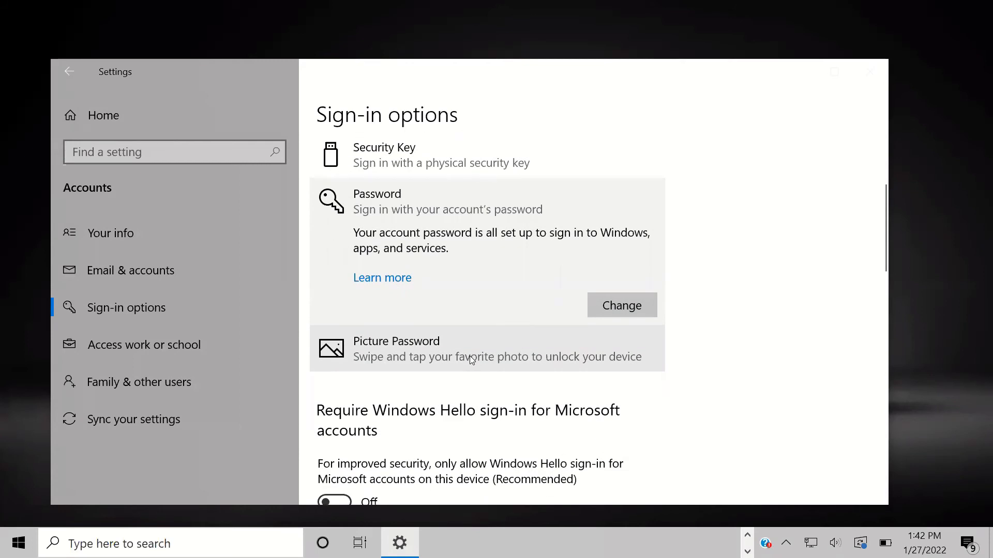
scroll(469, 356, "down", 3)
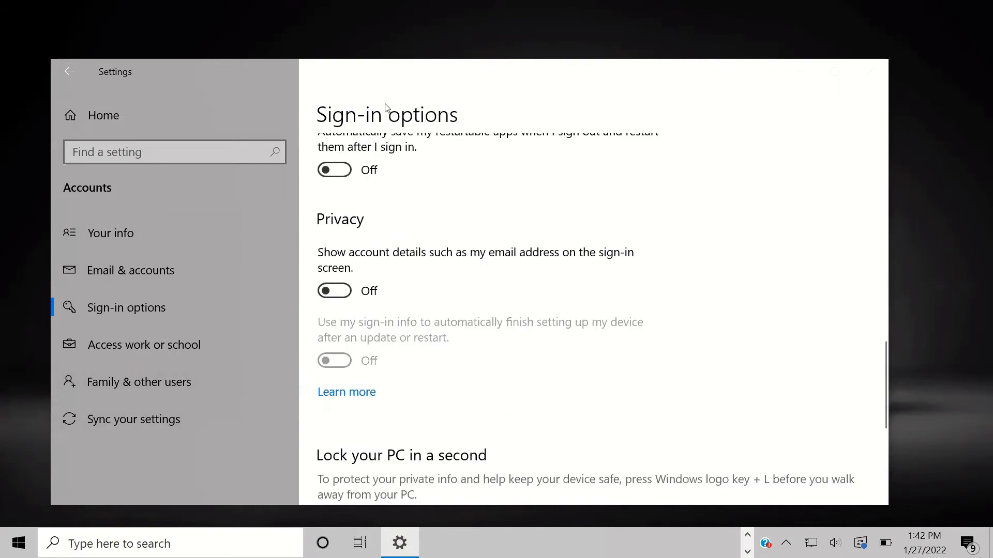
Step: On the Date & time page, turn Set time automatically off and back on
left_click(69, 72)
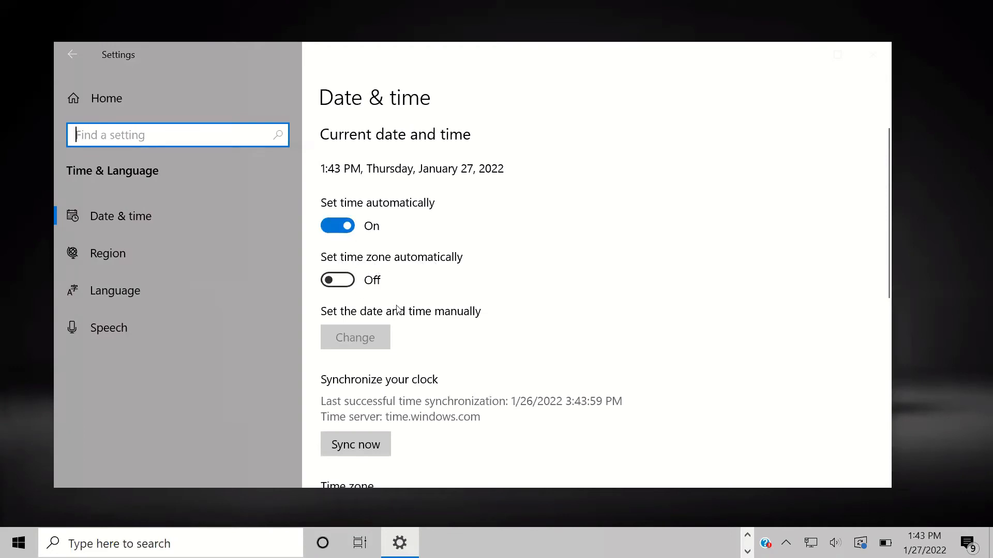
left_click(350, 228)
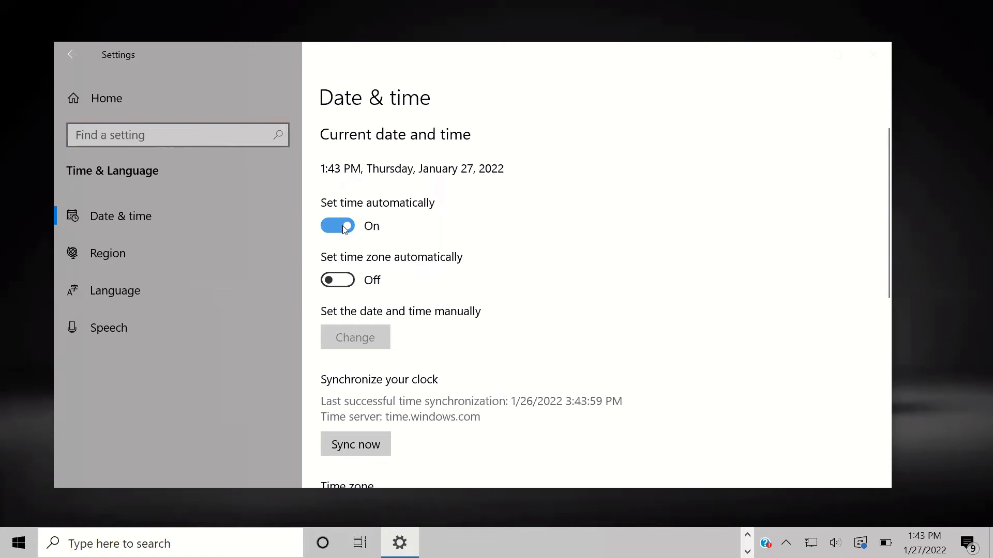
left_click(350, 228)
left_click(336, 228)
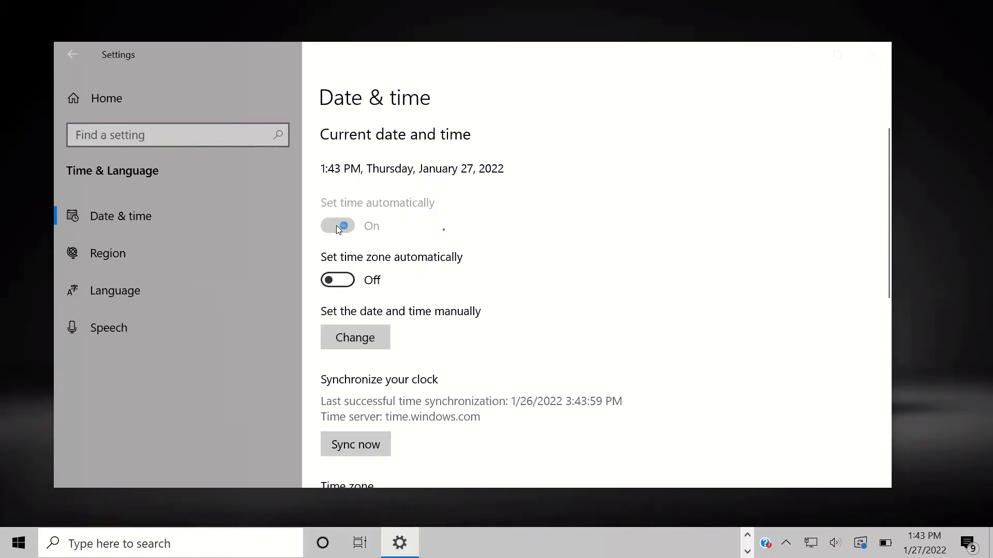
scroll(344, 250, "down", 4)
scroll(467, 347, "up", 2)
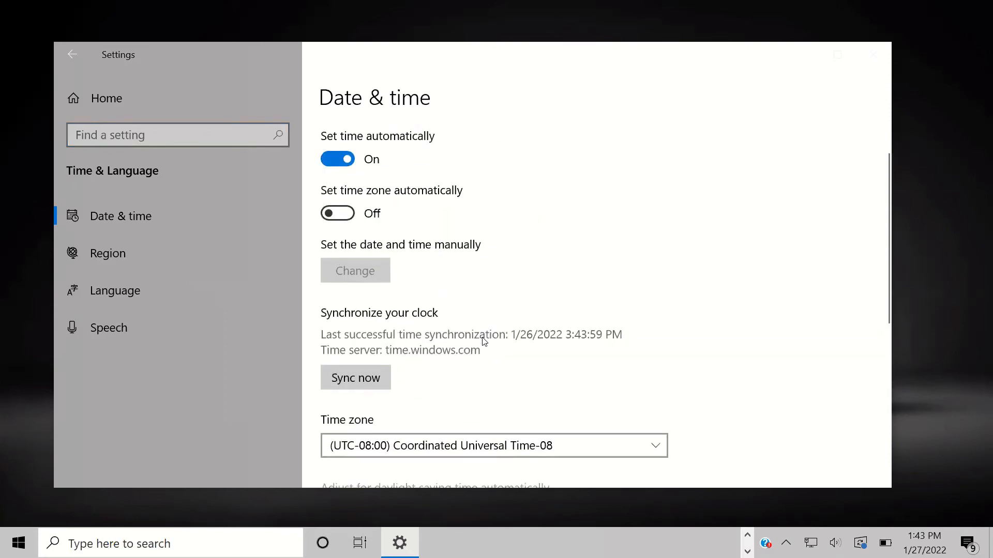
scroll(442, 377, "down", 2)
Step: Browse the time zone list and set the time zone to Central America
left_click(596, 379)
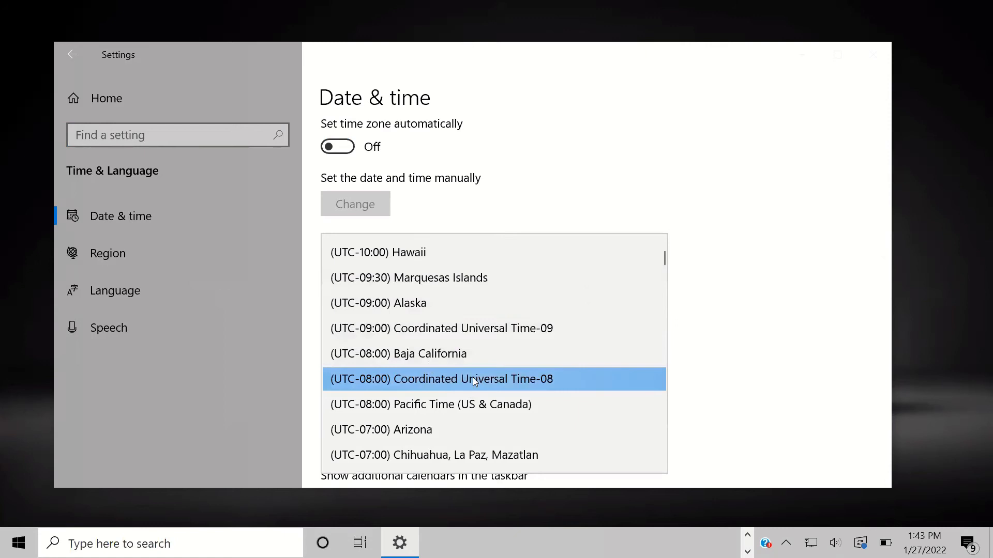
scroll(547, 382, "down", 1)
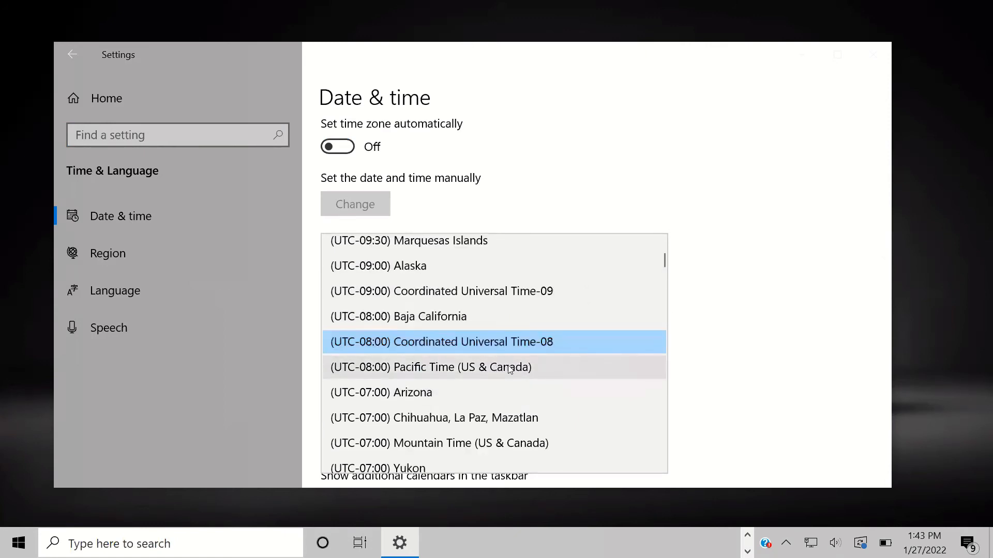
scroll(510, 368, "down", 10)
scroll(481, 362, "down", 10)
scroll(456, 364, "down", 4)
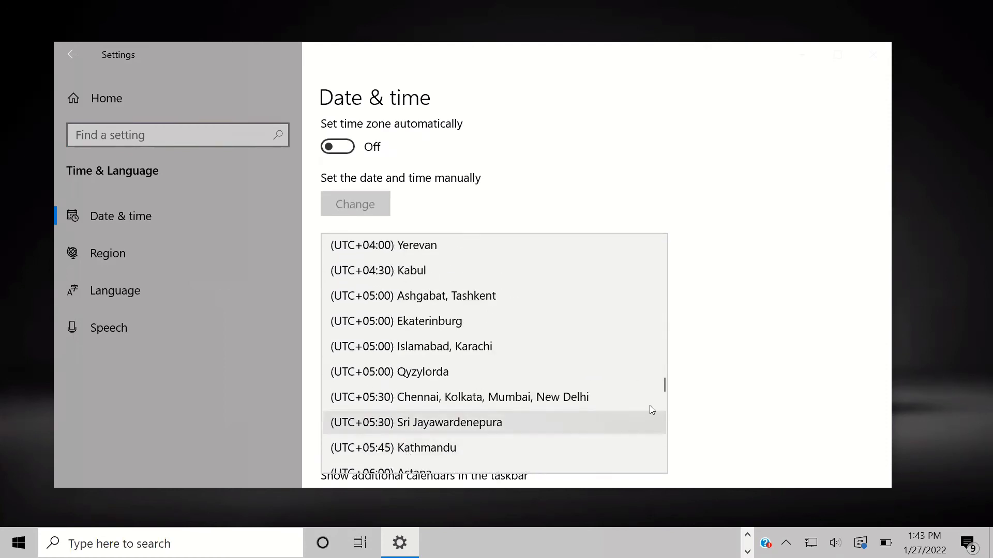
left_click(782, 330)
scroll(429, 326, "down", 1)
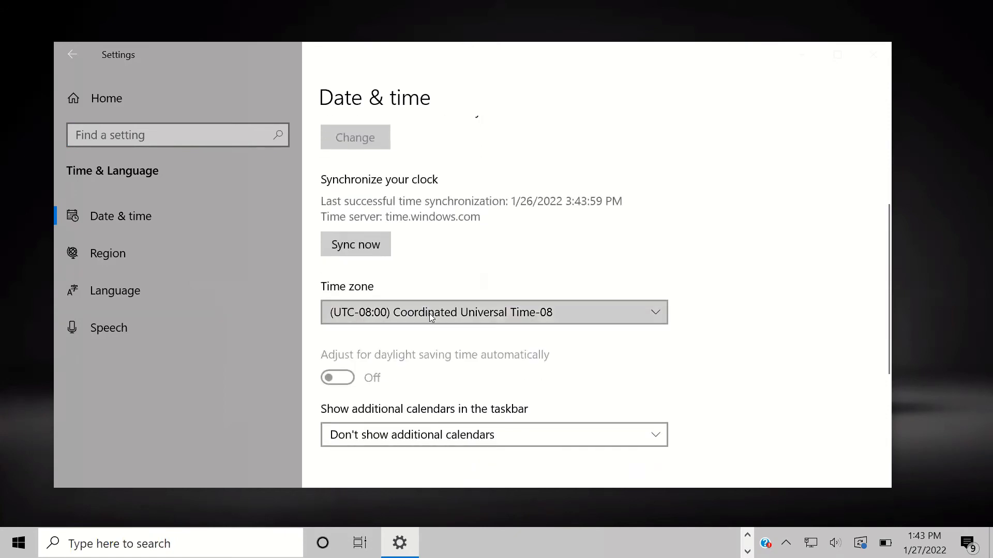
left_click(429, 313)
scroll(383, 322, "down", 2)
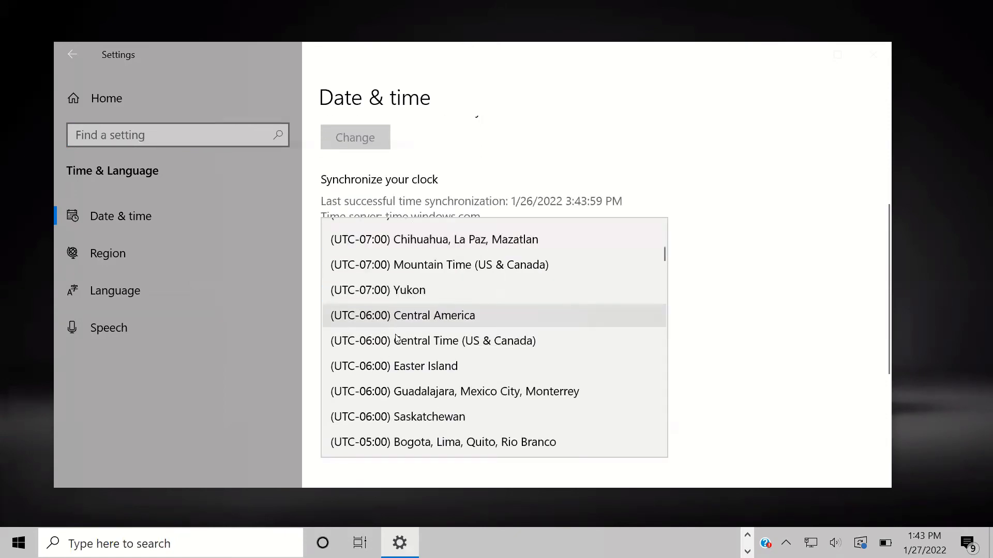
left_click(440, 321)
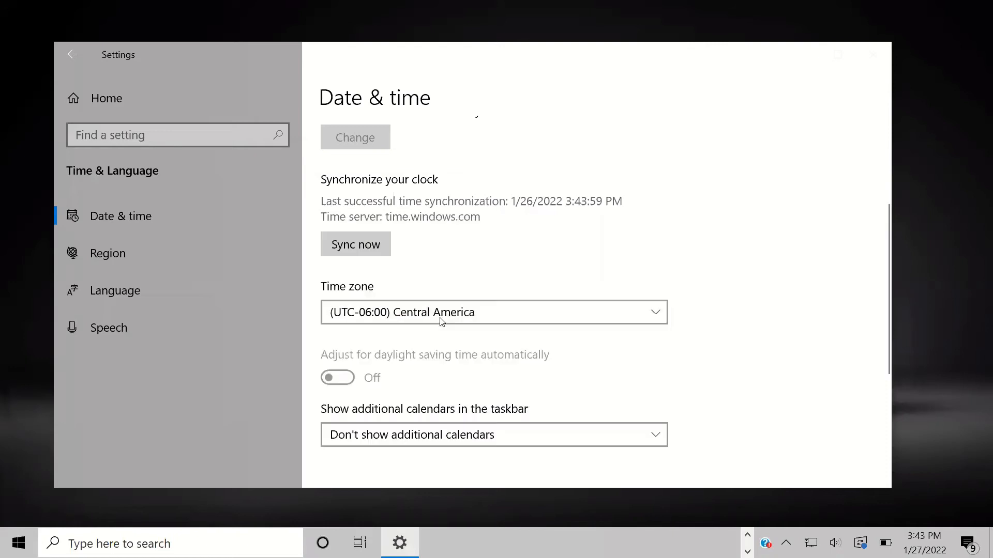
left_click(441, 320)
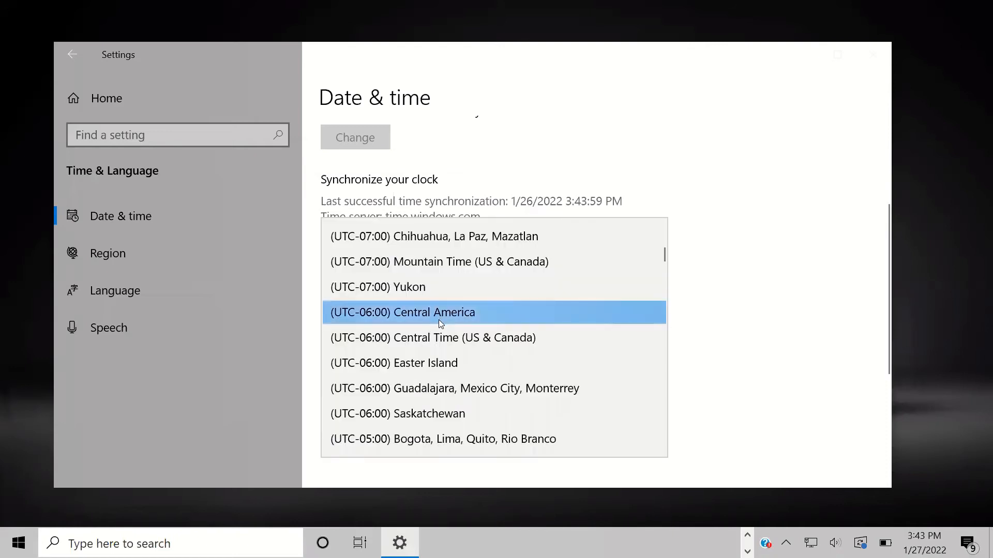
left_click(437, 317)
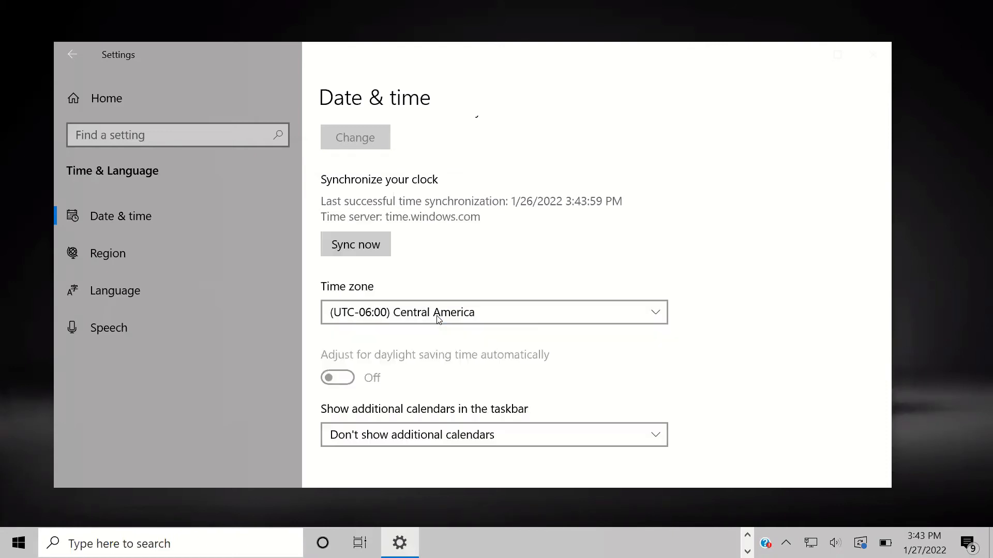
scroll(454, 341, "down", 5)
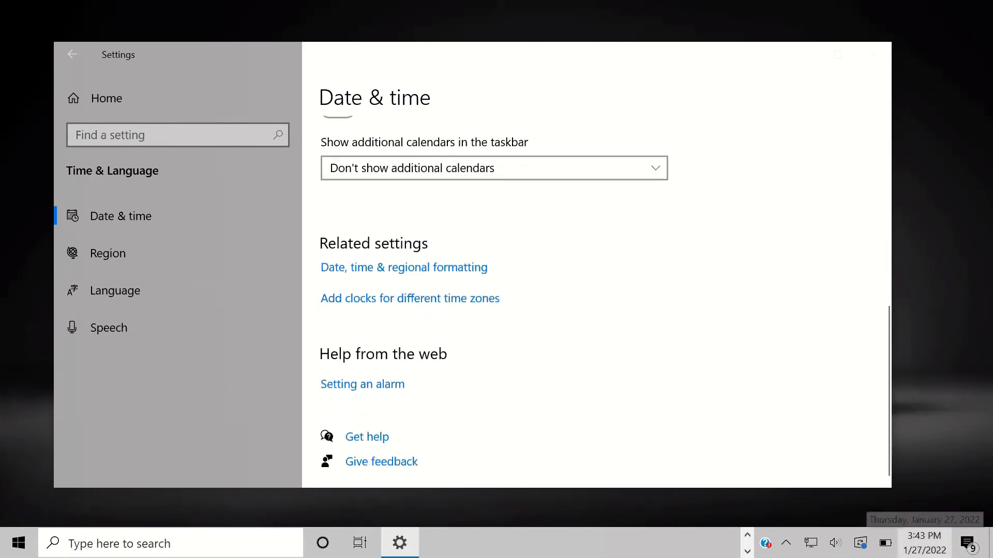
scroll(502, 223, "up", 3)
scroll(499, 230, "up", 1)
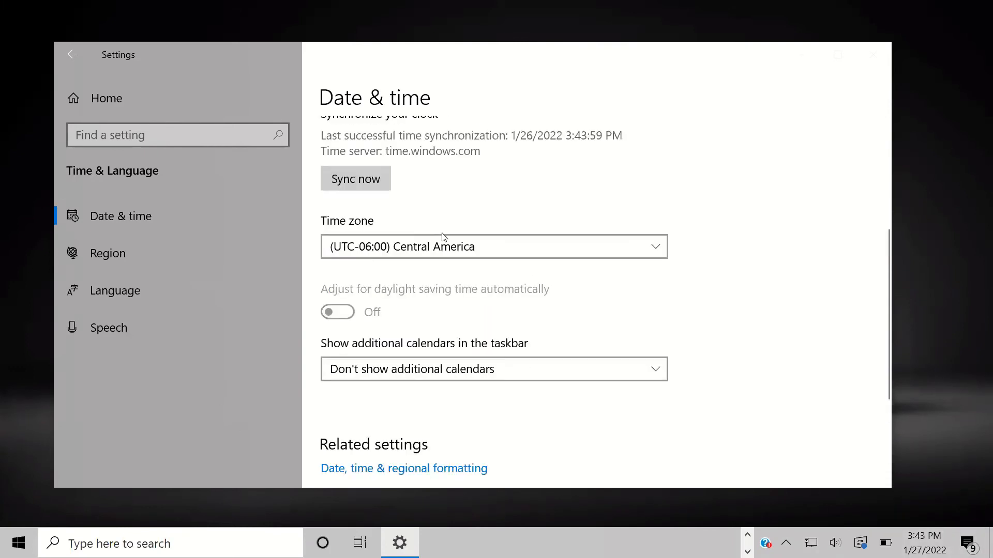
Step: Try Pacific Time (US & Canada), then set the time zone to (UTC-09:00) Coordinated Universal Time-09
left_click(444, 238)
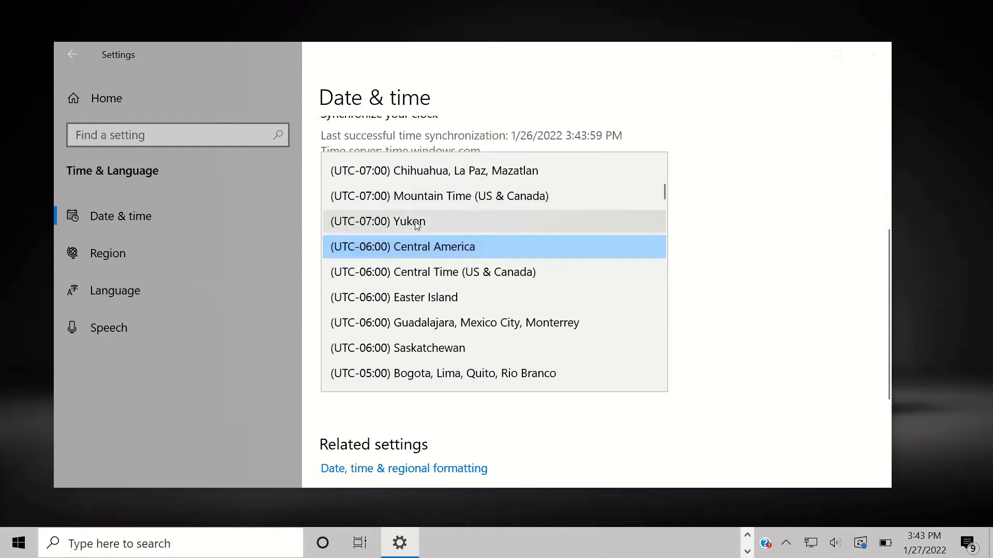
scroll(416, 223, "up", 2)
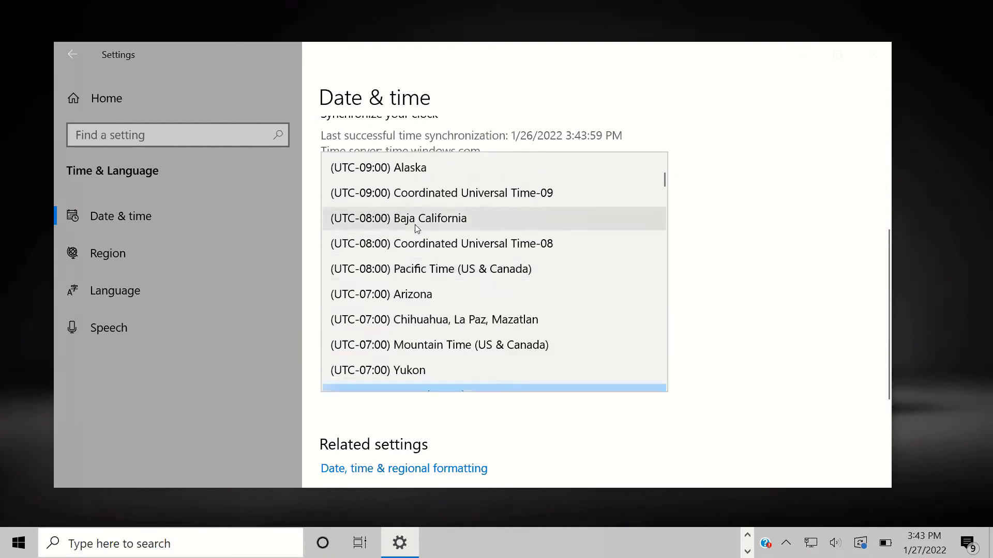
left_click(444, 270)
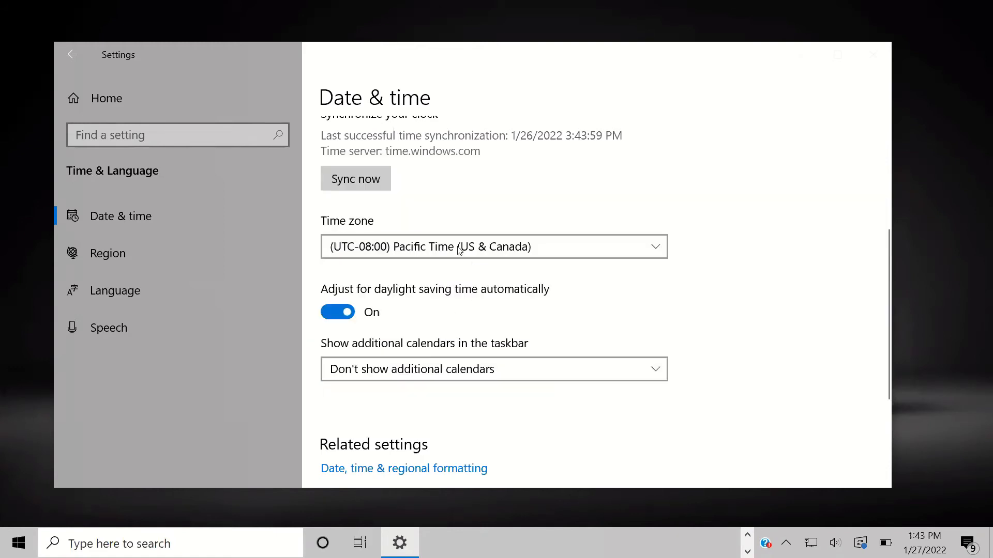
left_click(448, 249)
left_click(444, 220)
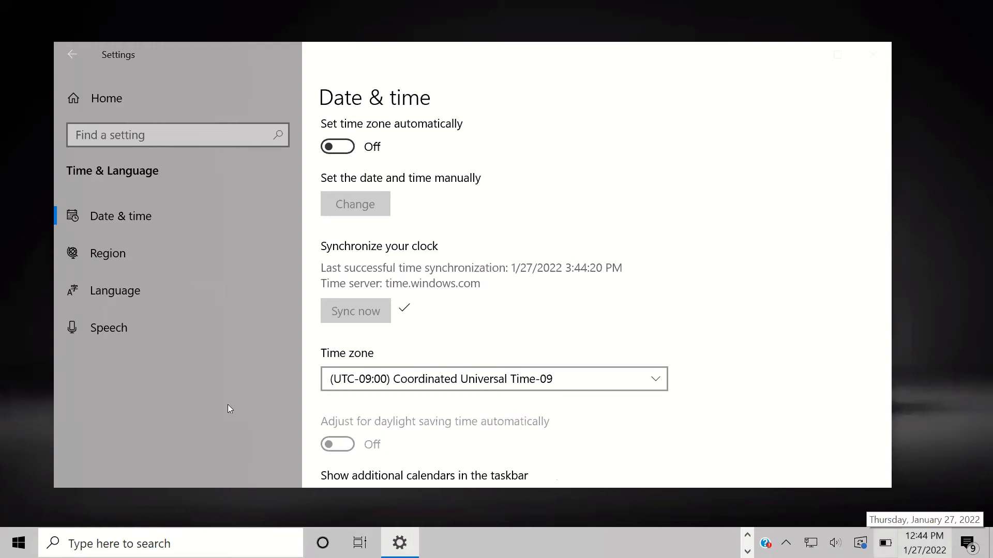
left_click(121, 251)
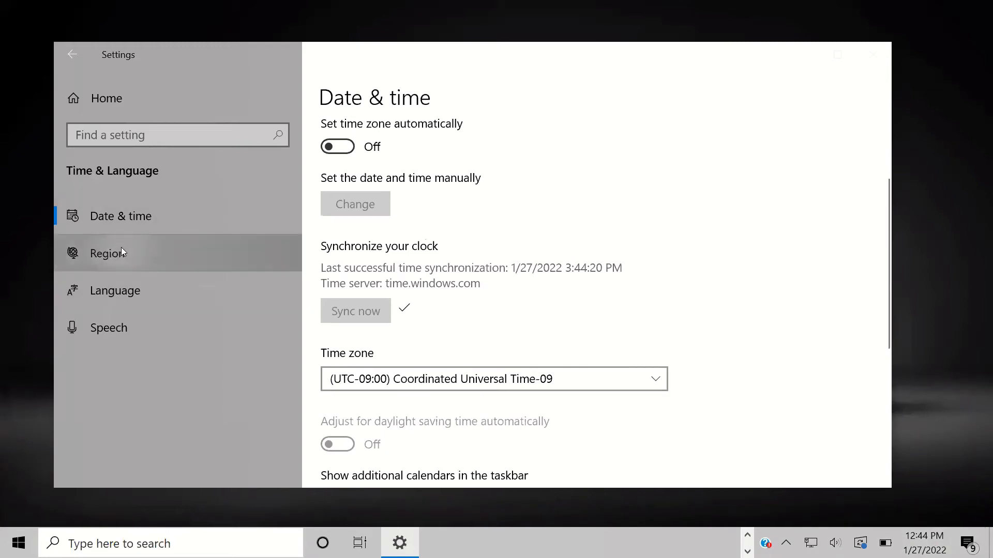
scroll(436, 292, "down", 2)
scroll(436, 291, "up", 2)
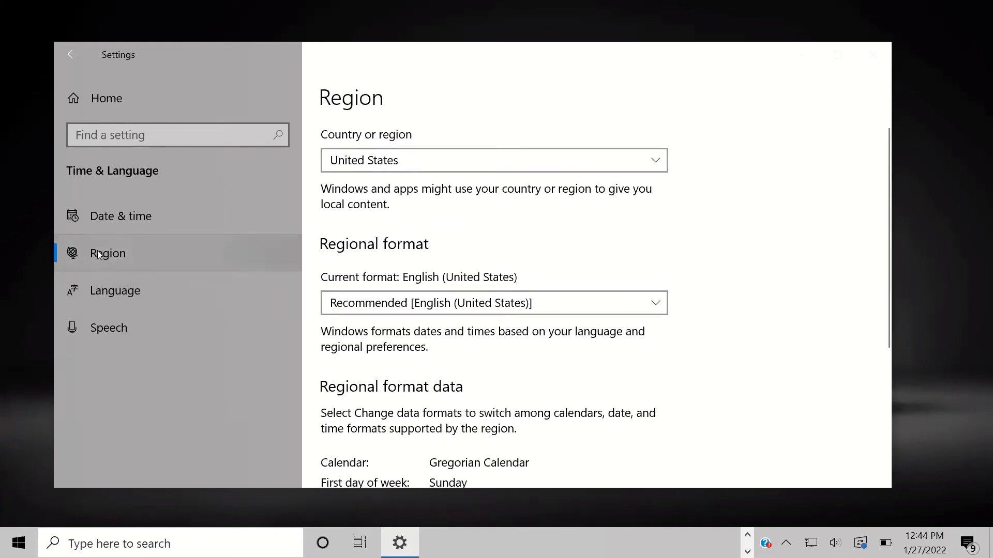
left_click(402, 158)
scroll(420, 193, "up", 9)
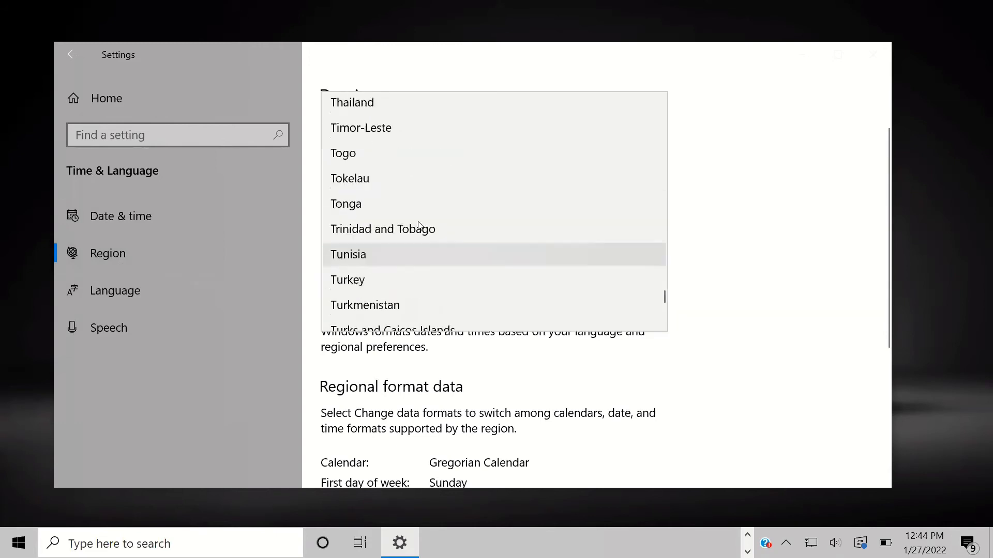
scroll(418, 233, "up", 15)
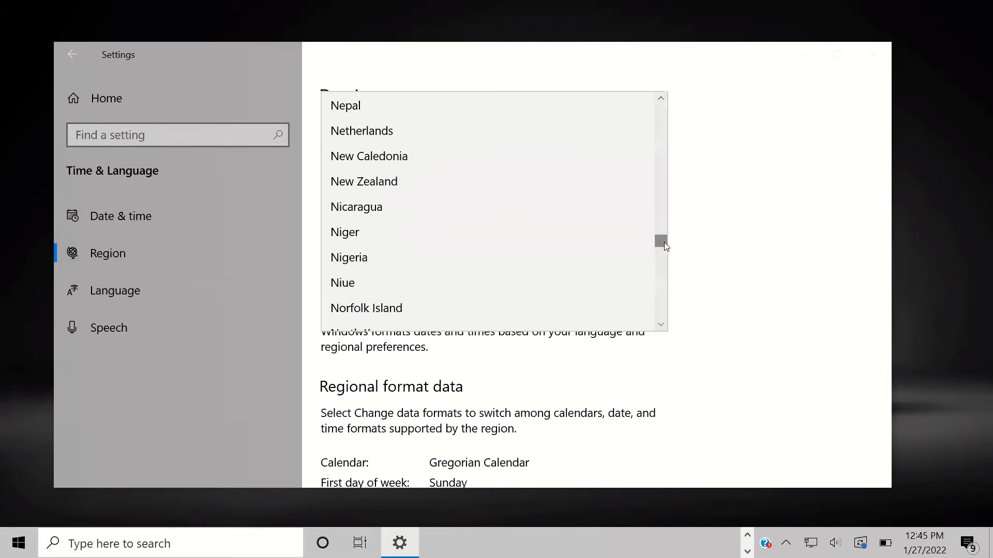
scroll(445, 295, "down", 8)
left_click(834, 173)
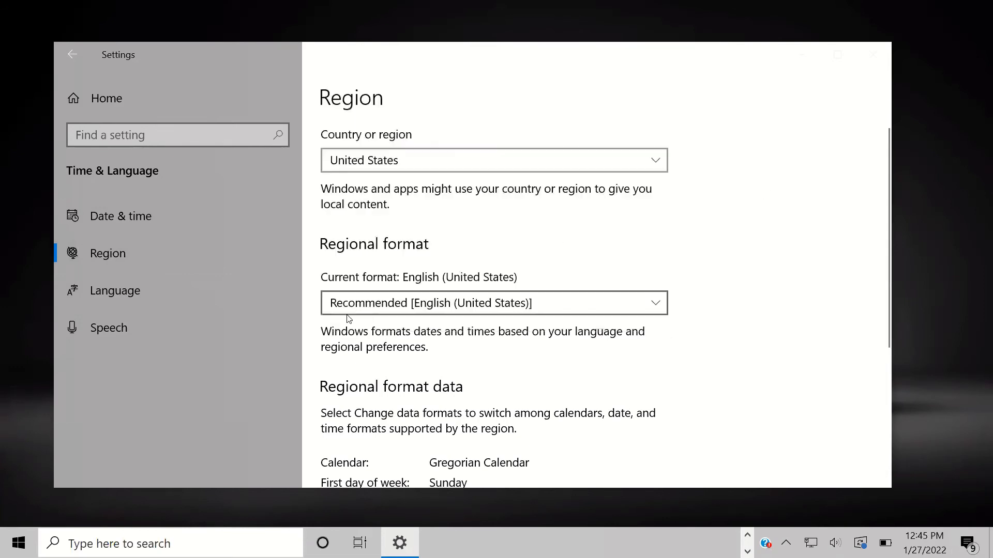
left_click(374, 151)
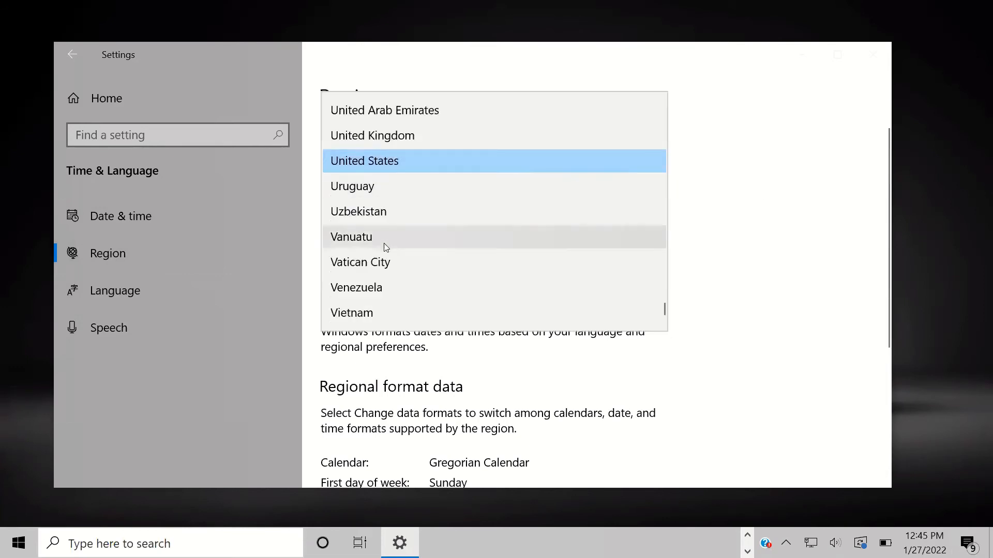
scroll(382, 255, "down", 1)
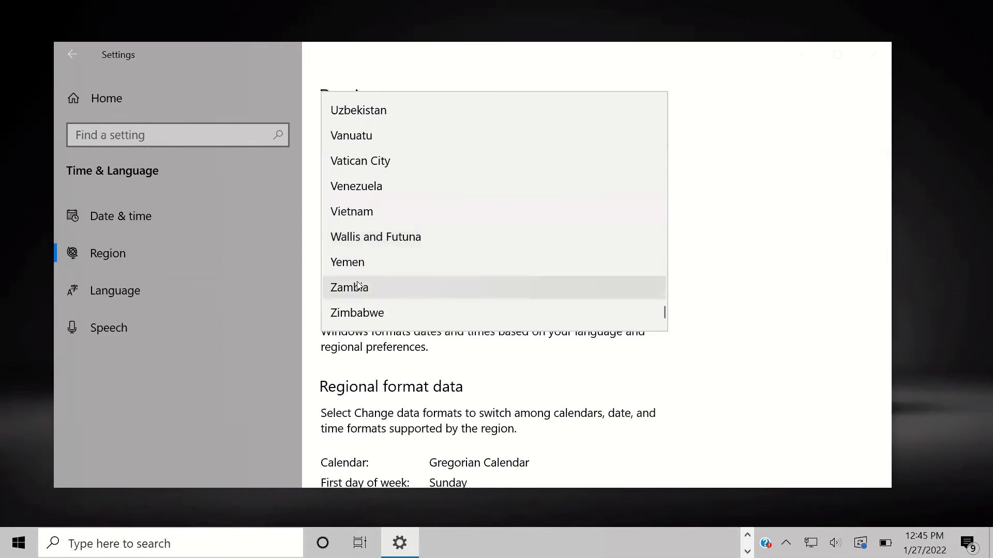
scroll(388, 317, "up", 2)
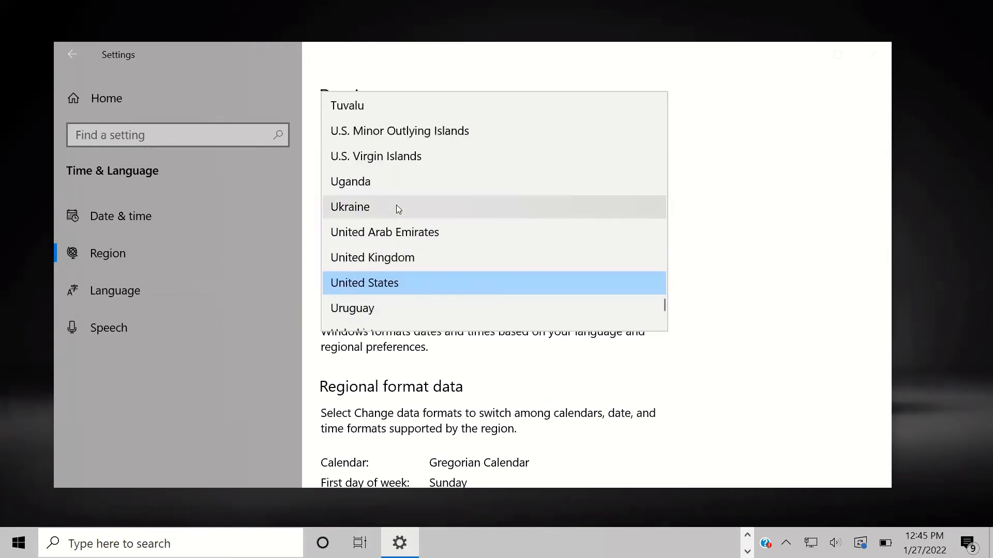
left_click(794, 194)
scroll(465, 286, "down", 5)
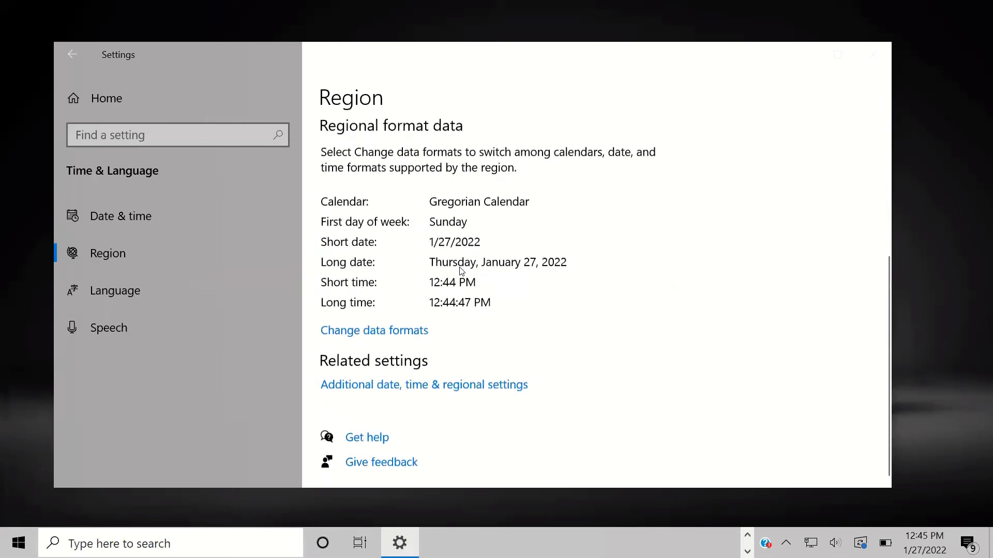
scroll(387, 310, "up", 5)
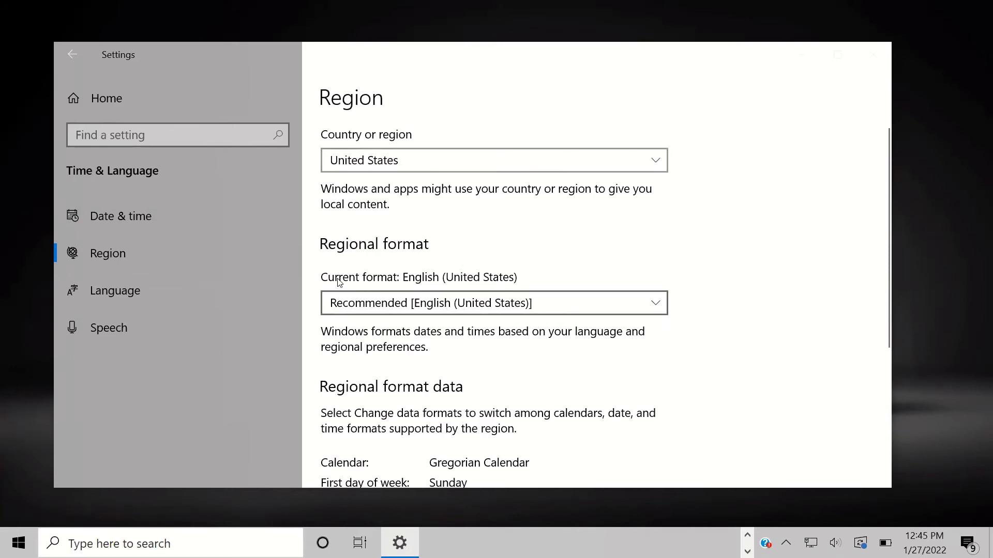
left_click(341, 306)
scroll(405, 312, "down", 2)
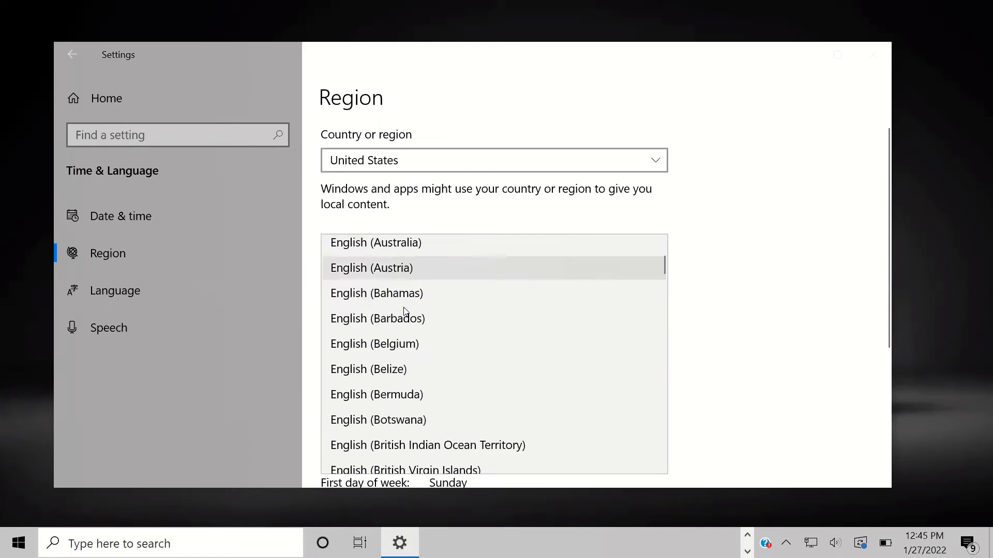
scroll(405, 312, "down", 4)
scroll(356, 347, "down", 2)
scroll(355, 344, "down", 6)
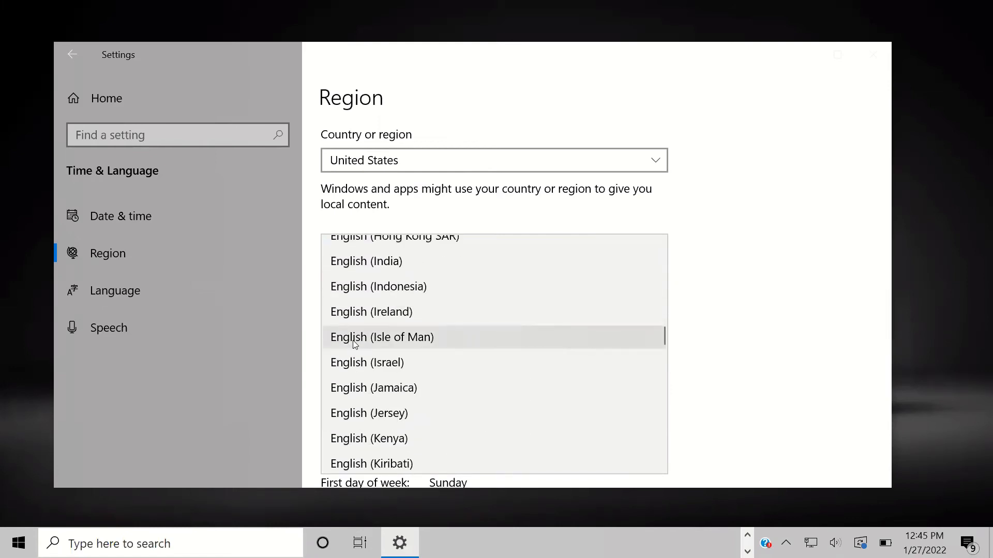
scroll(352, 341, "down", 8)
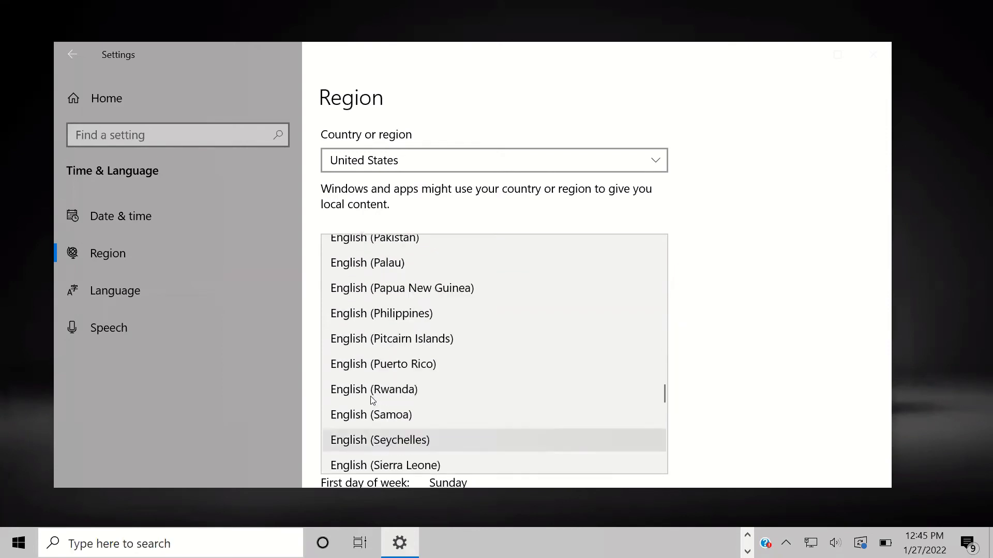
scroll(370, 399, "up", 6)
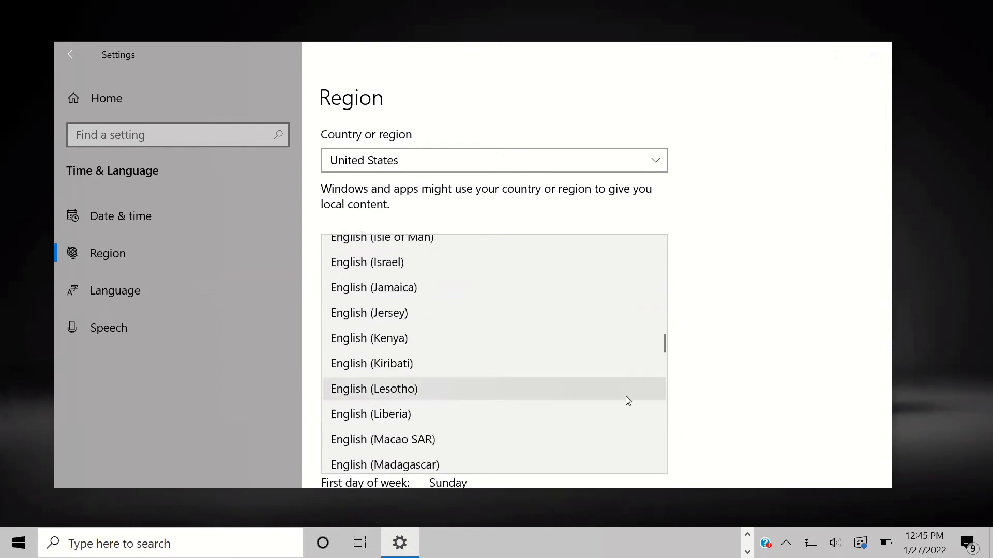
left_click(833, 298)
scroll(541, 327, "down", 5)
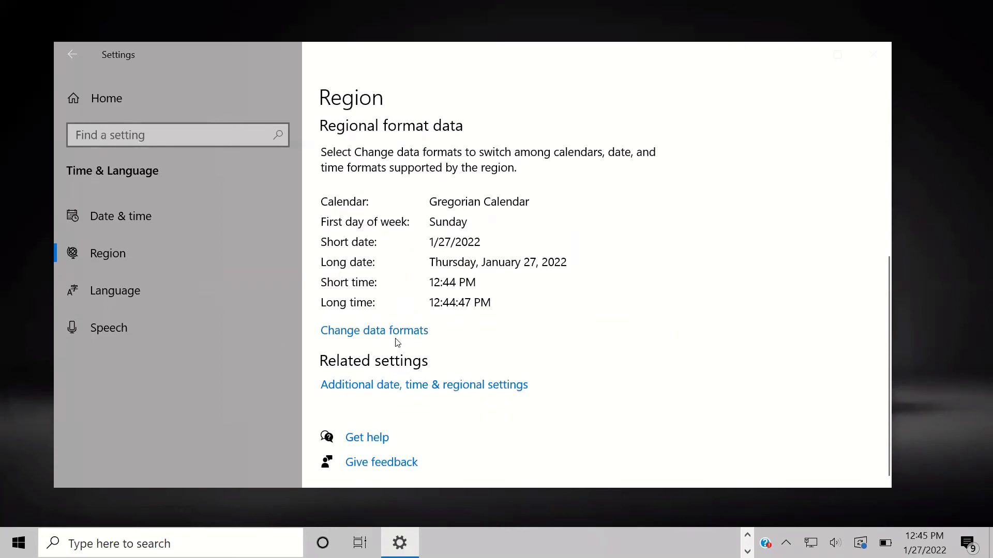
Step: Change the data formats so the first day of week is Tuesday, then open Language settings
left_click(357, 337)
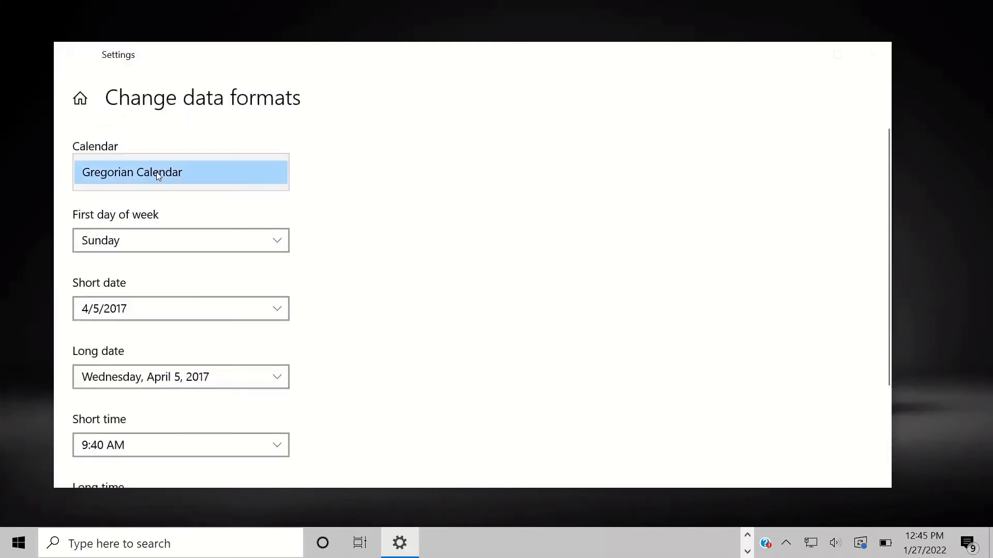
left_click(167, 247)
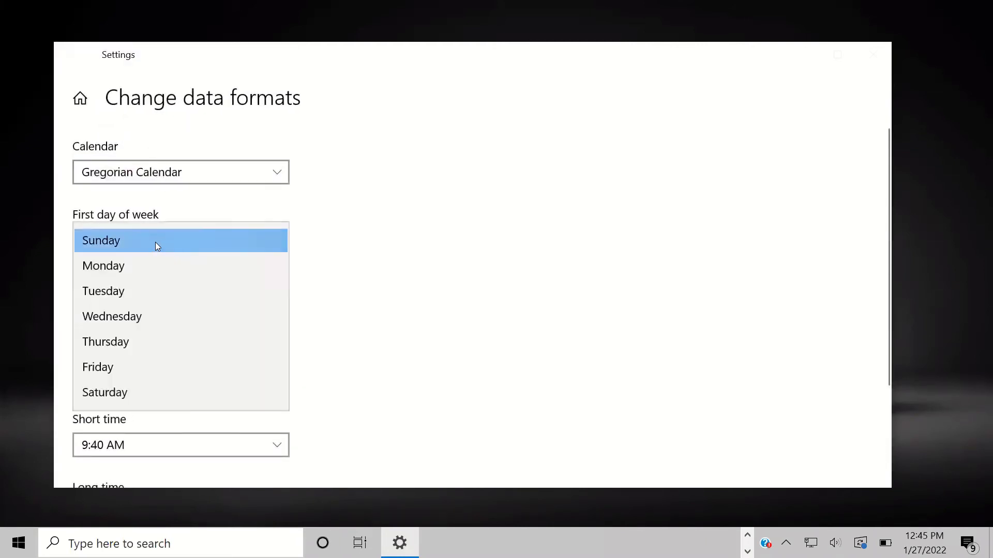
left_click(130, 239)
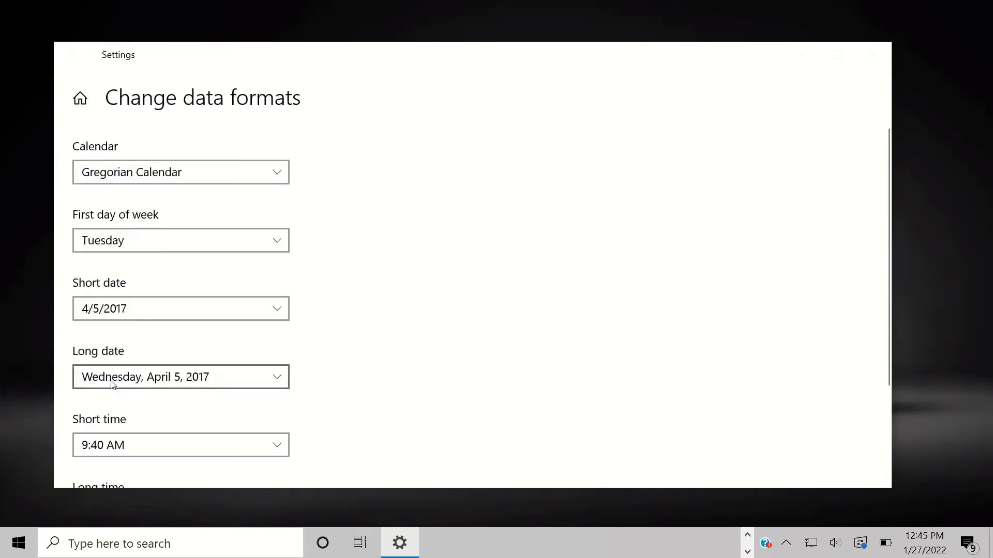
scroll(117, 393, "down", 3)
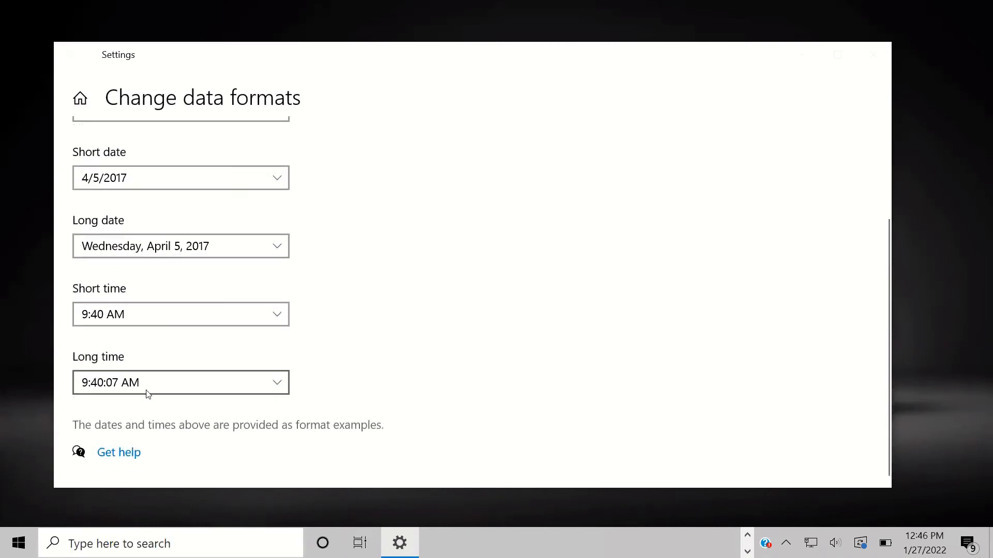
scroll(146, 392, "up", 3)
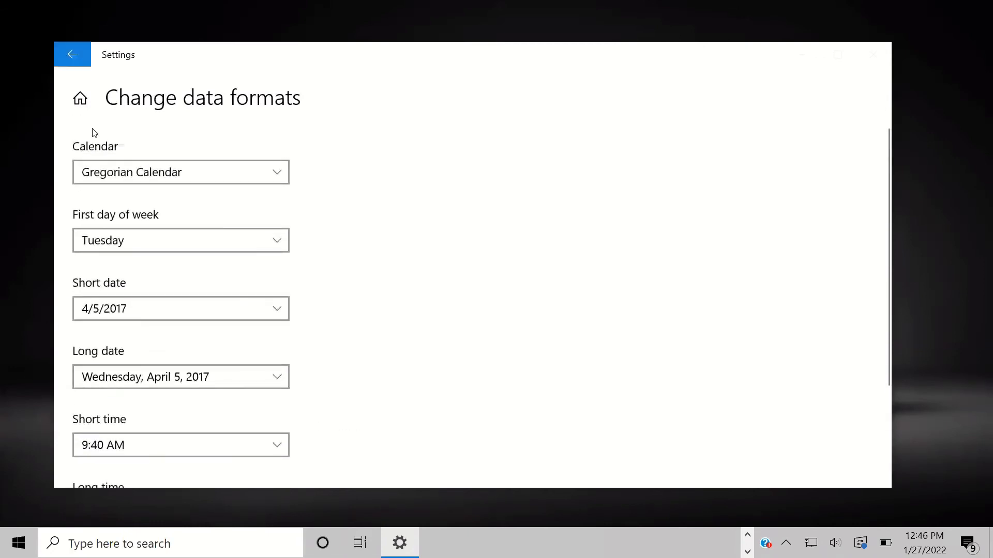
left_click(74, 56)
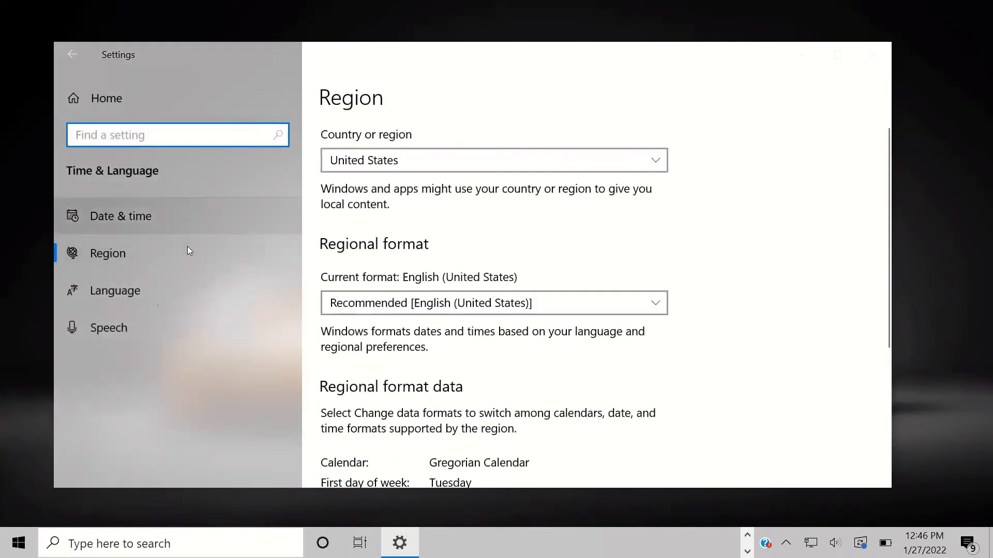
left_click(144, 293)
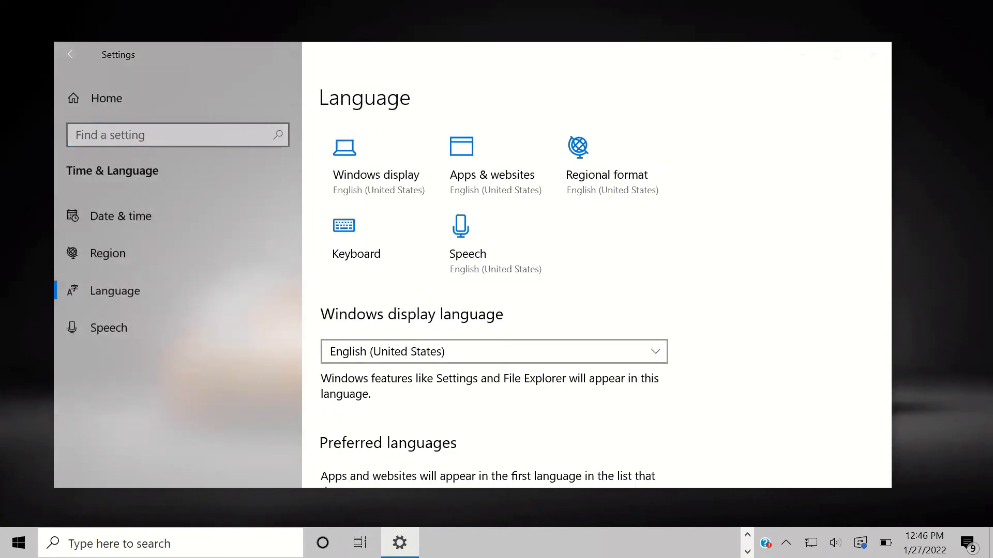
Step: Open the Ease of Access Display page and preview text at 225%, returning Make text bigger to 100%
left_click(65, 65)
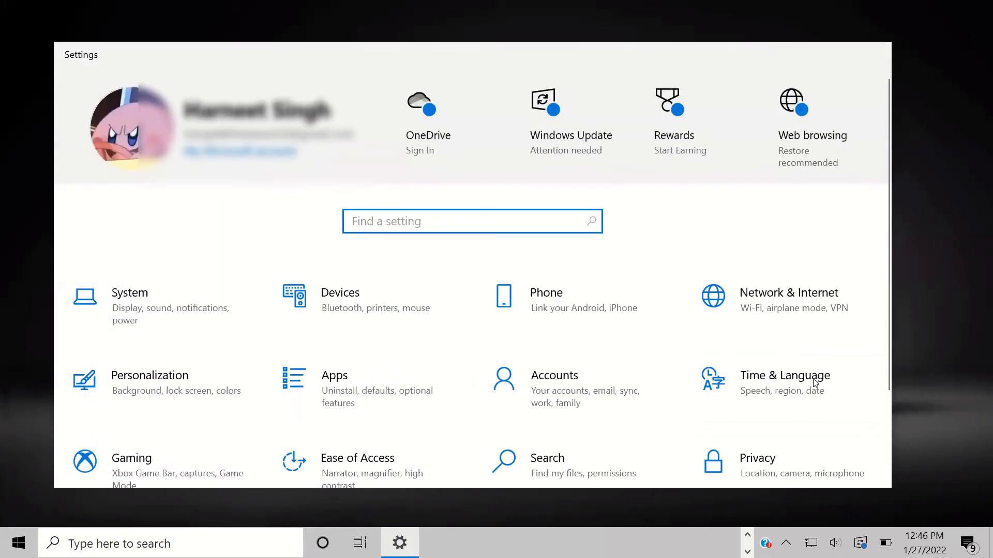
scroll(299, 385, "down", 3)
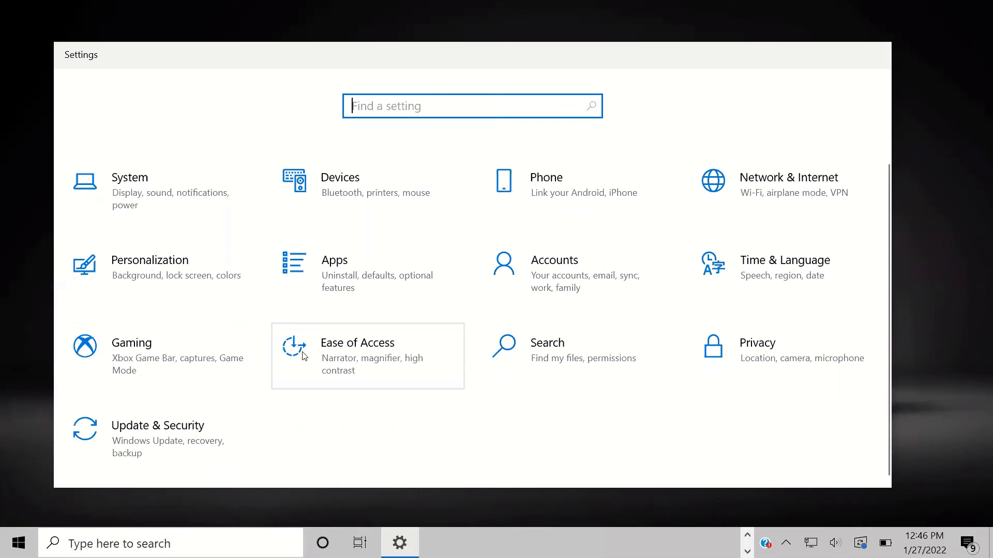
left_click(356, 352)
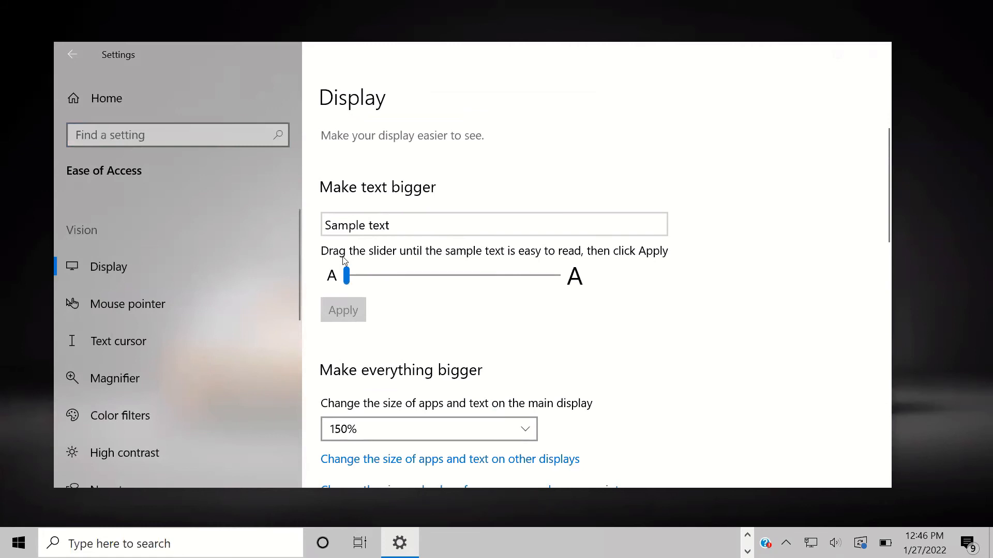
mouse_move(349, 278)
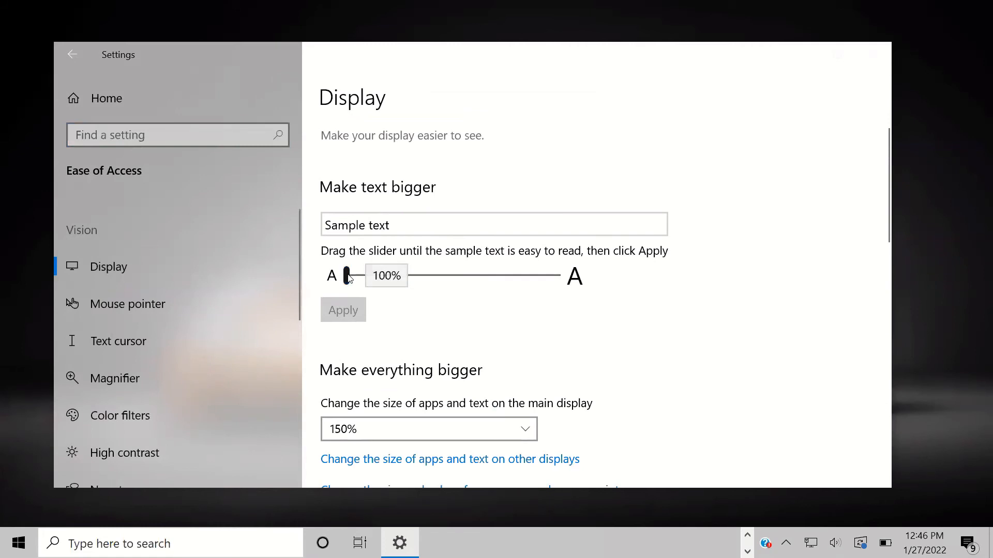
left_click_drag(348, 278, 589, 307)
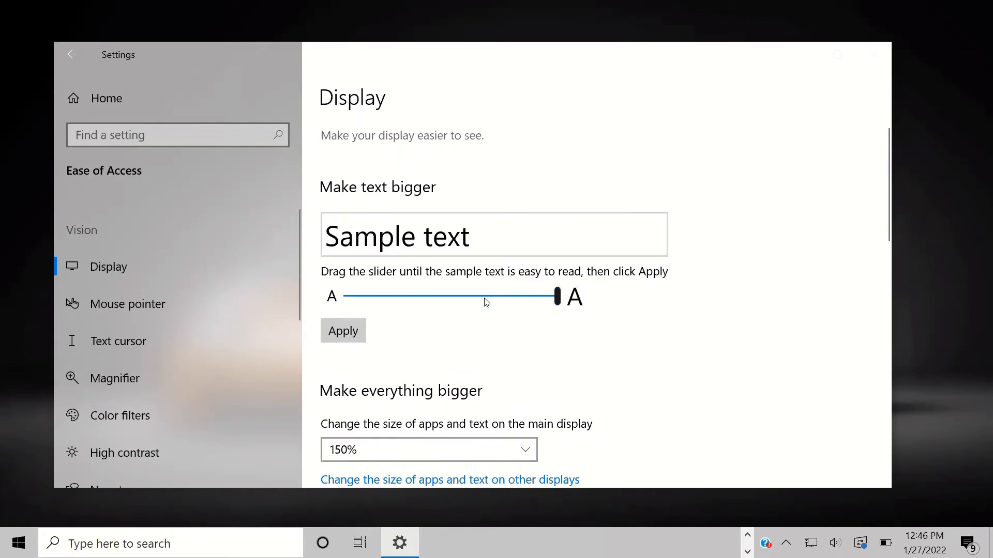
mouse_move(558, 297)
left_mouse_down()
mouse_move(522, 295)
mouse_move(562, 297)
left_mouse_up()
left_click_drag(557, 296, 347, 294)
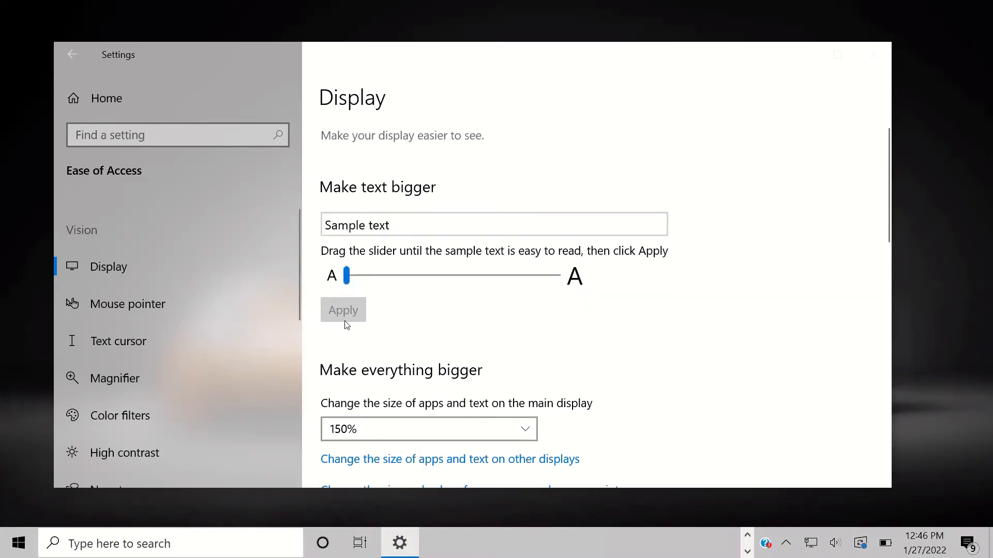
scroll(347, 325, "down", 5)
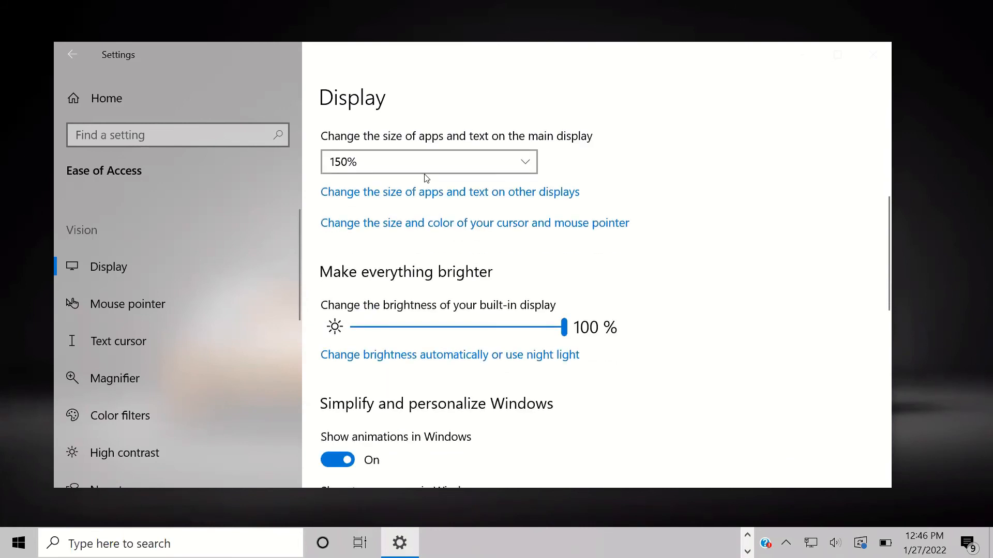
left_click(394, 156)
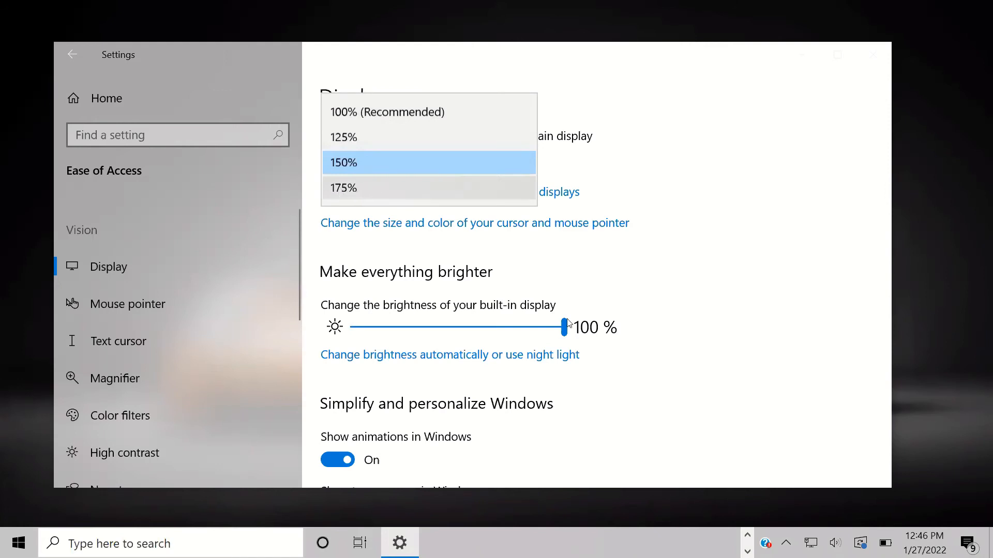
left_click(775, 318)
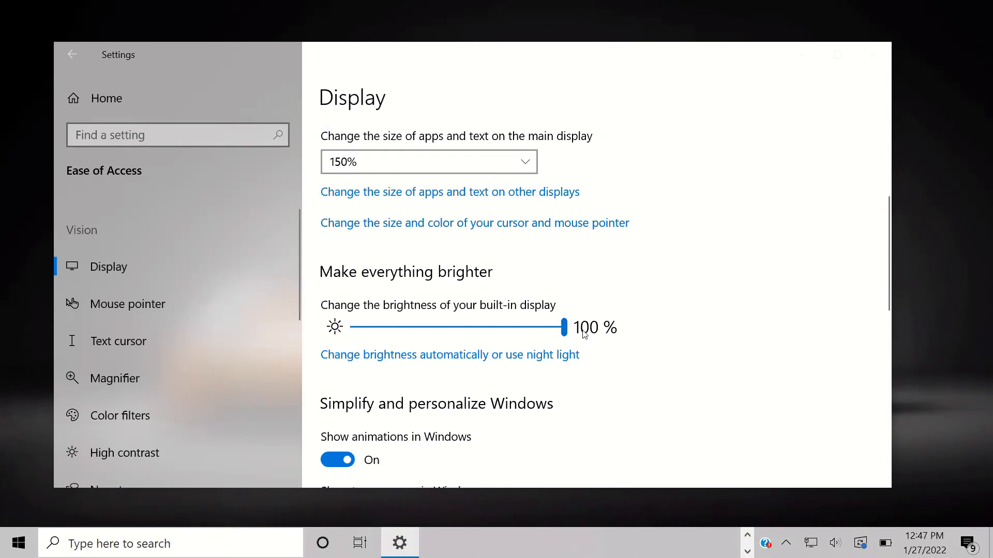
left_click(565, 328)
mouse_move(566, 329)
left_mouse_down()
mouse_move(518, 330)
mouse_move(574, 335)
left_mouse_up()
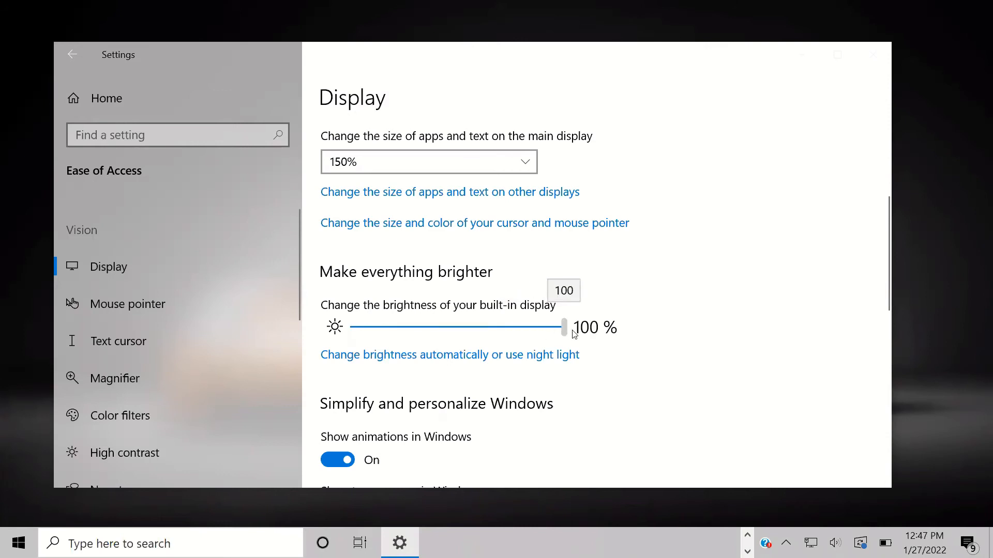
scroll(554, 345, "down", 4)
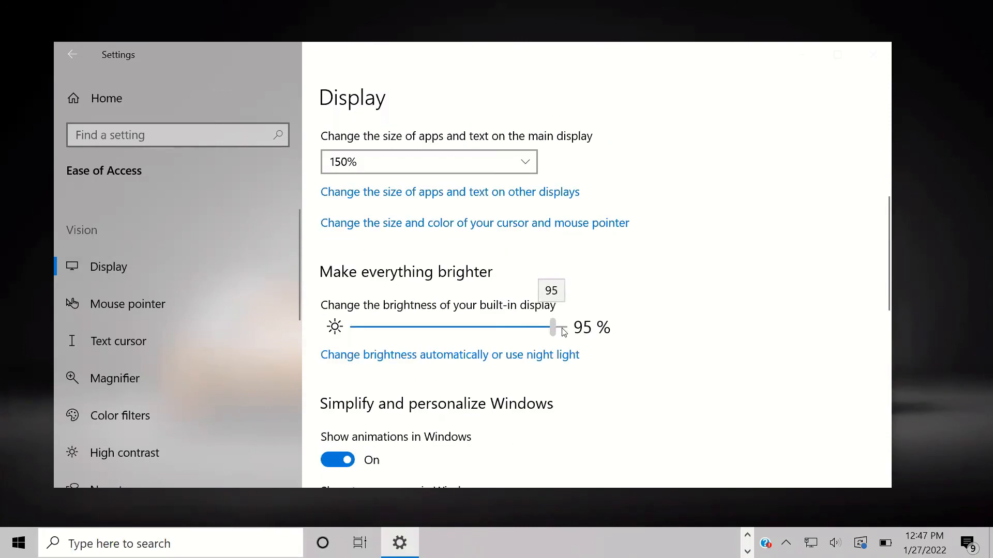
left_click_drag(564, 331, 575, 335)
scroll(574, 335, "down", 5)
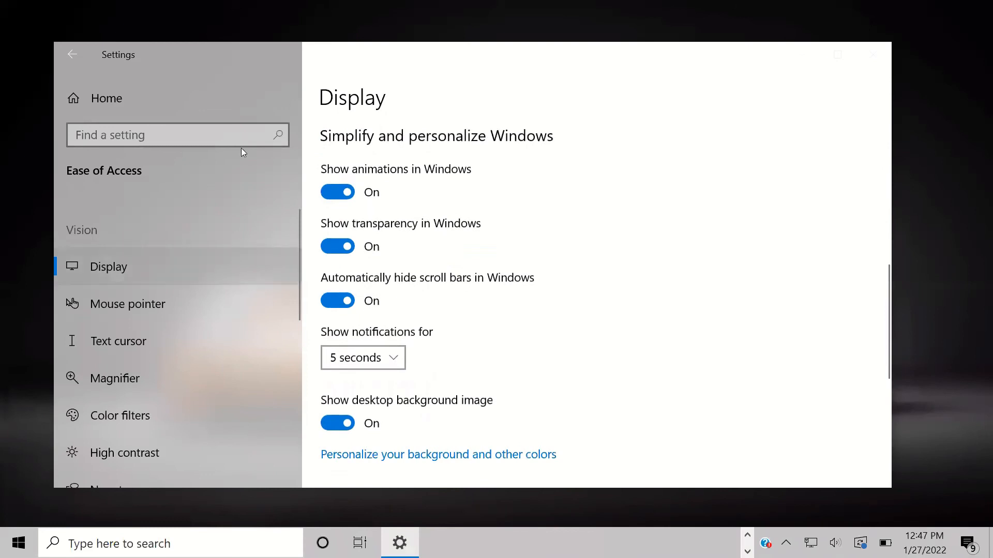
scroll(515, 256, "down", 4)
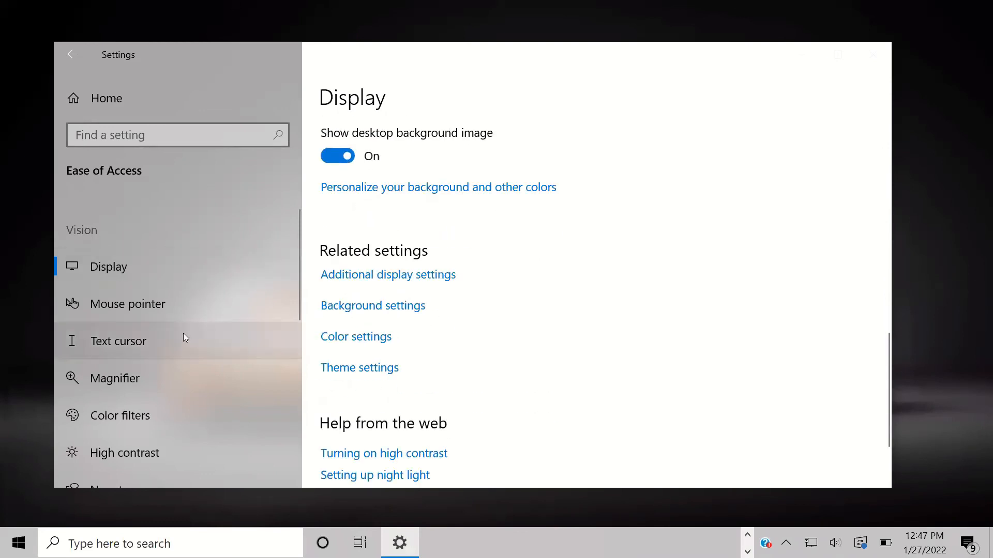
scroll(176, 323, "down", 1)
scroll(136, 291, "up", 1)
Step: In Mouse pointer settings, raise the pointer size to 14, then settle it at about 6
left_click(117, 308)
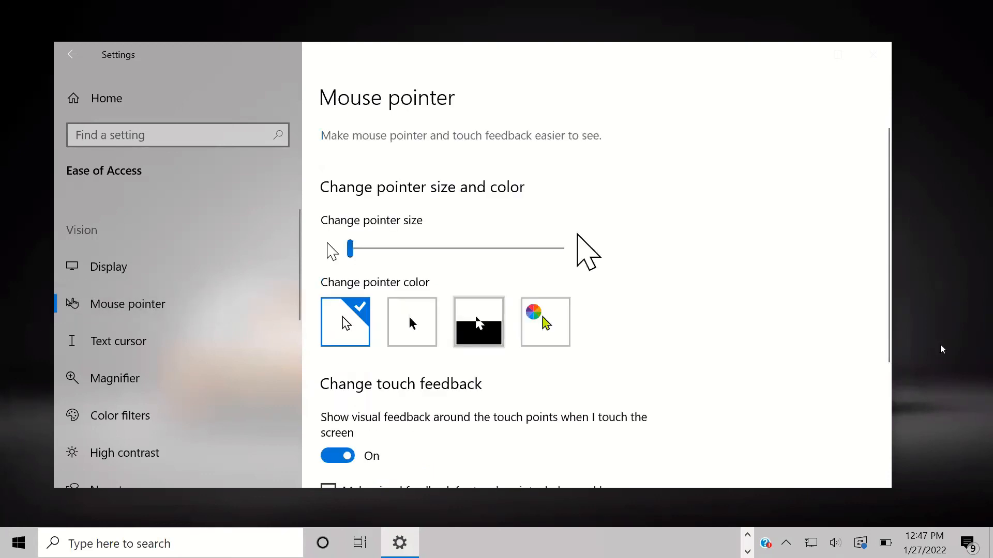
left_click_drag(351, 249, 592, 256)
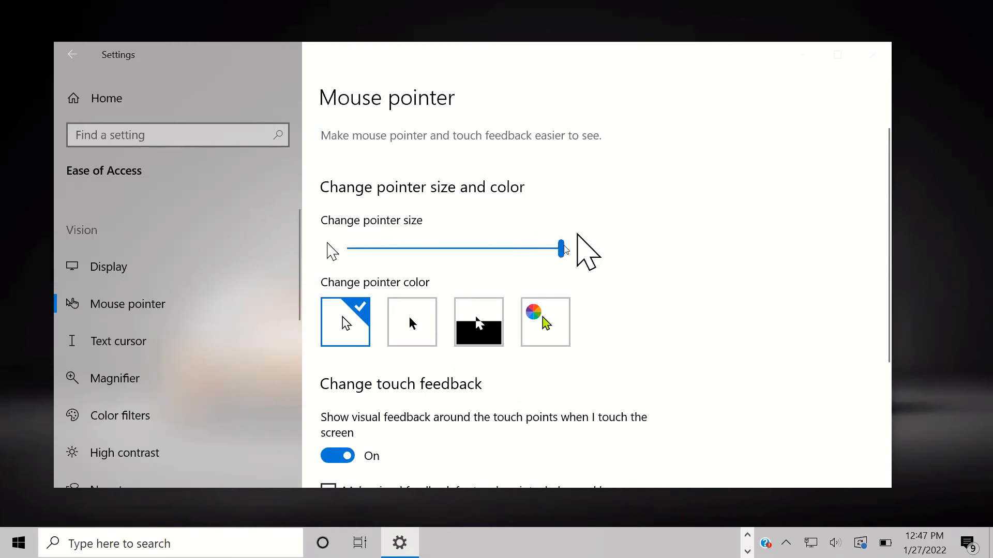
left_click_drag(564, 251, 418, 251)
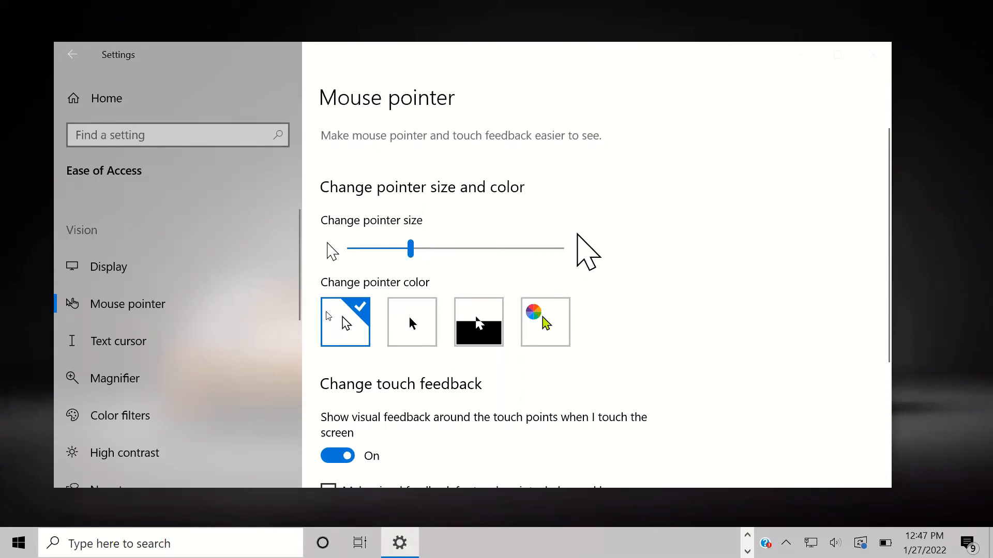
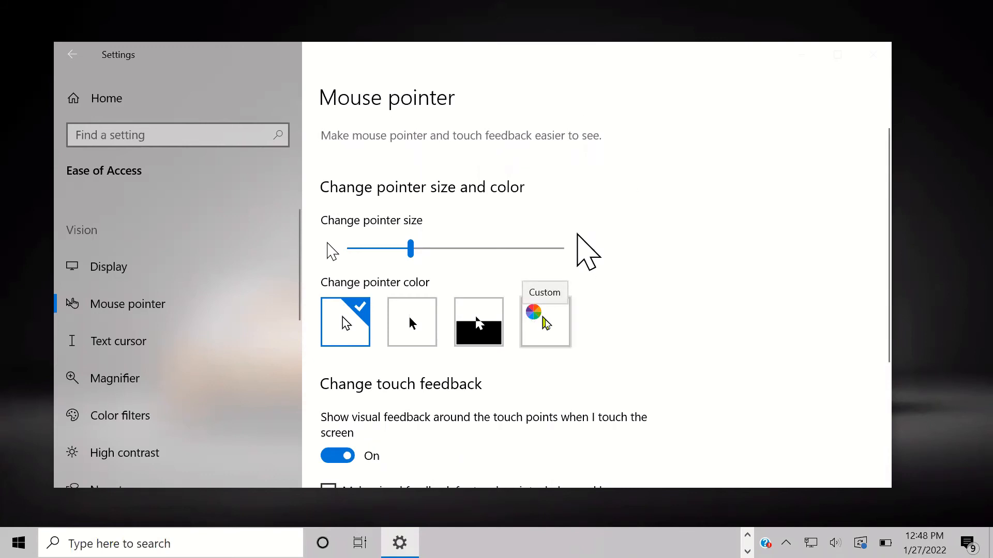
Step: Try a pink custom pointer colour, then pick a custom green pointer colour
left_click(545, 323)
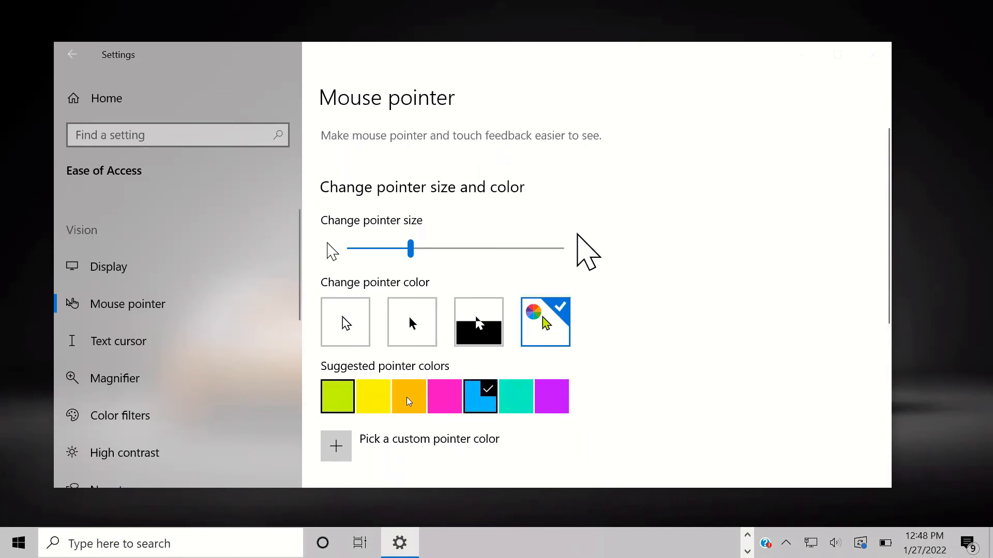
left_click(451, 410)
left_click(335, 444)
mouse_move(506, 196)
left_mouse_down()
mouse_move(511, 181)
mouse_move(461, 218)
mouse_move(384, 165)
mouse_move(411, 172)
left_mouse_up()
left_click(447, 427)
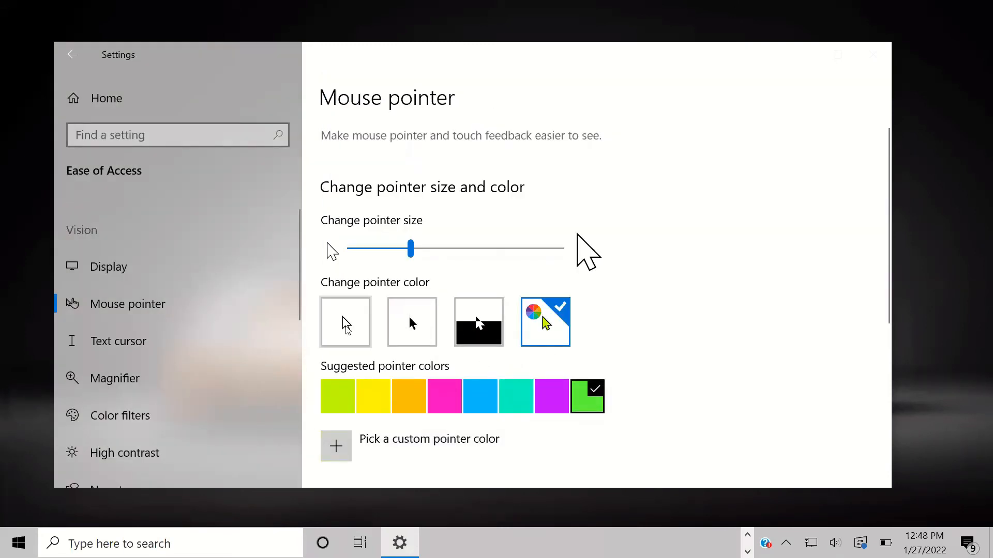
Step: Set the mouse pointer back to white and go to the Color filters page
left_click(346, 325)
scroll(397, 380, "down", 1)
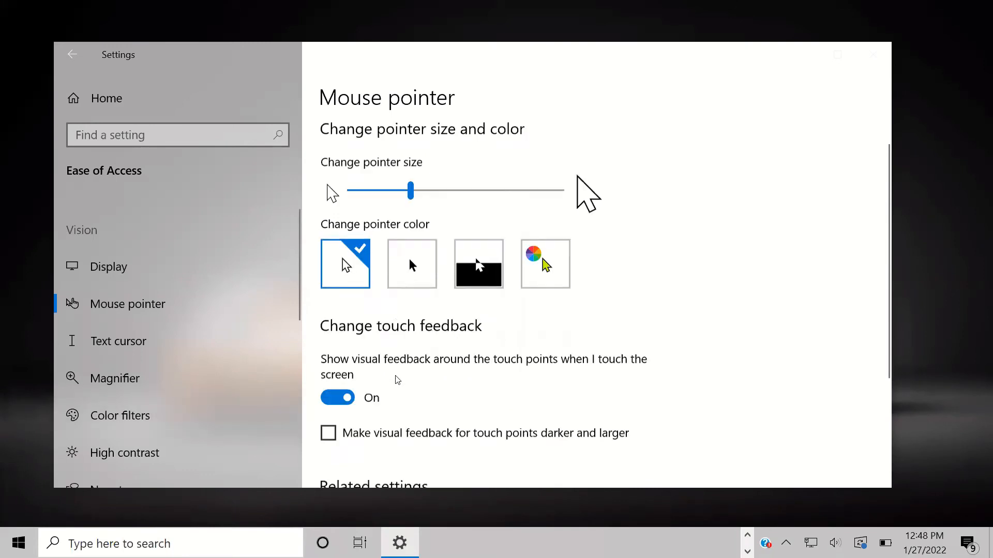
scroll(397, 380, "down", 3)
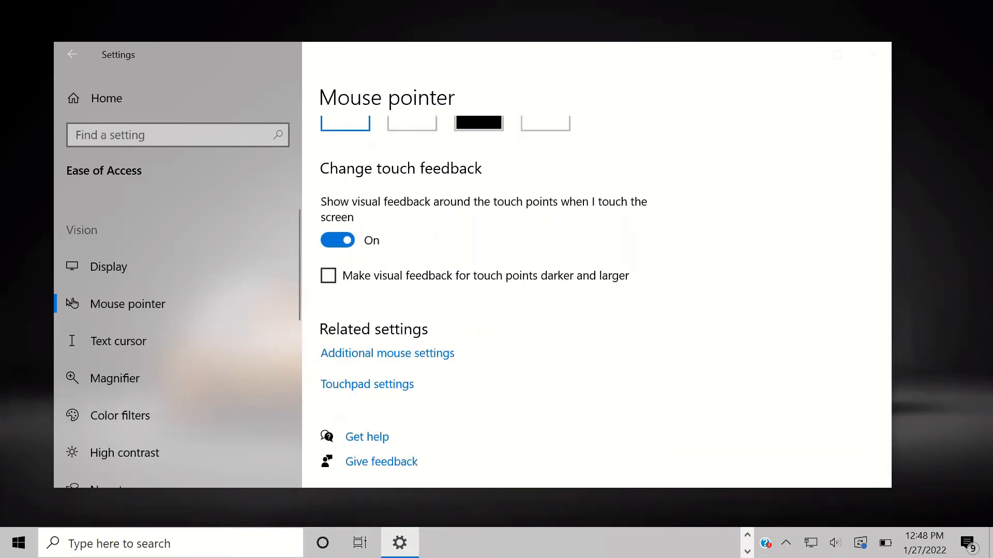
scroll(160, 362, "down", 1)
left_click(145, 375)
Step: Turn on color filters and try the deuteranopia, protanopia and tritanopia filters
scroll(461, 240, "down", 1)
scroll(462, 239, "down", 2)
scroll(464, 242, "up", 1)
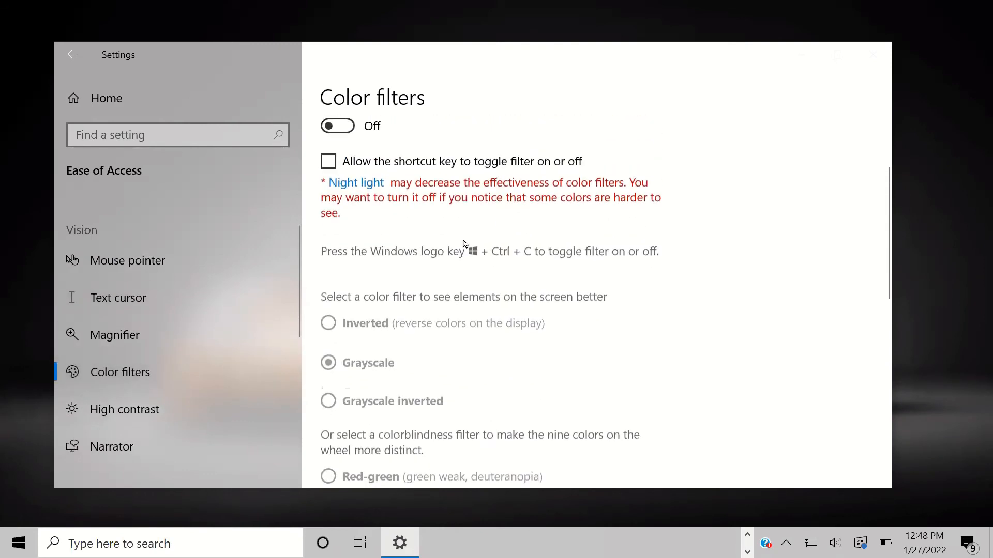
scroll(464, 243, "up", 2)
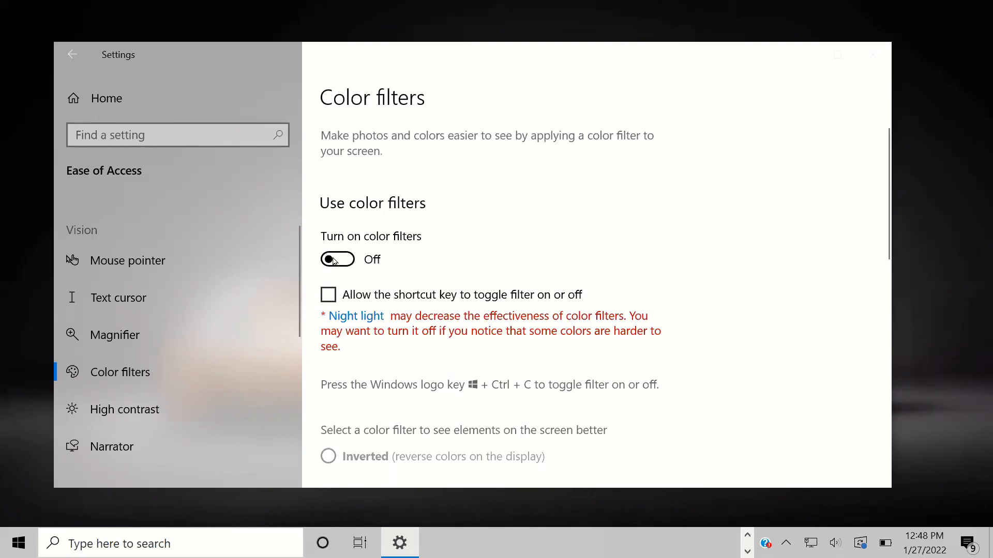
left_click(334, 261)
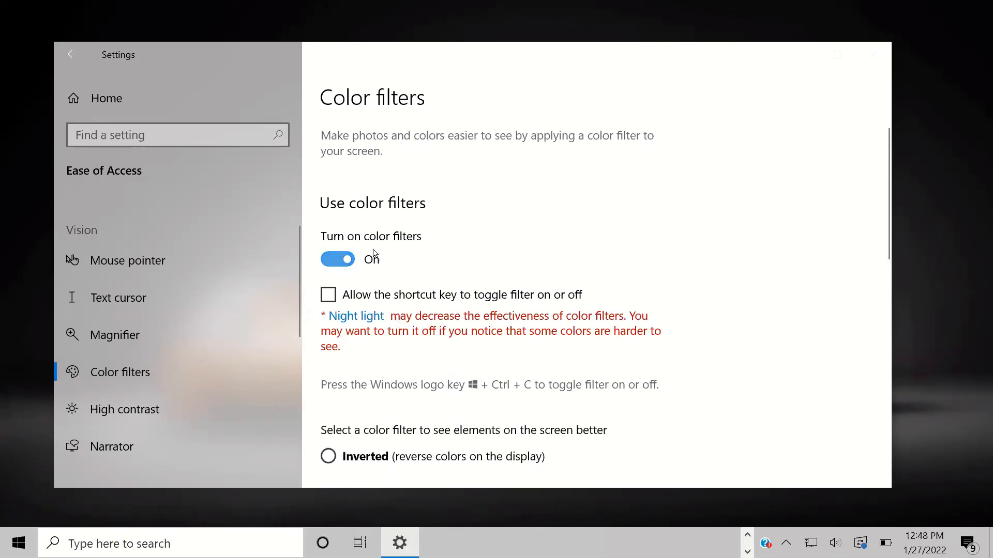
scroll(433, 289, "down", 1)
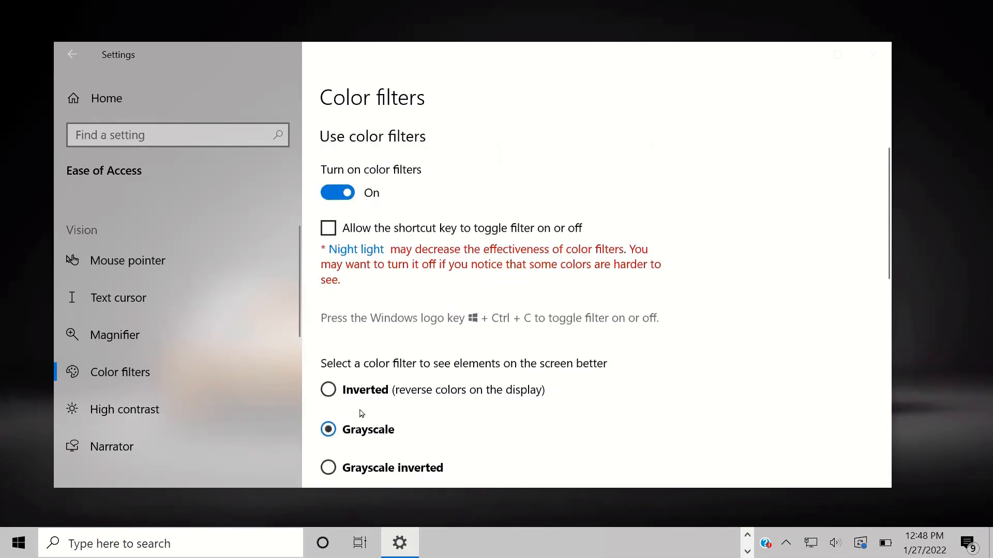
scroll(356, 403, "down", 2)
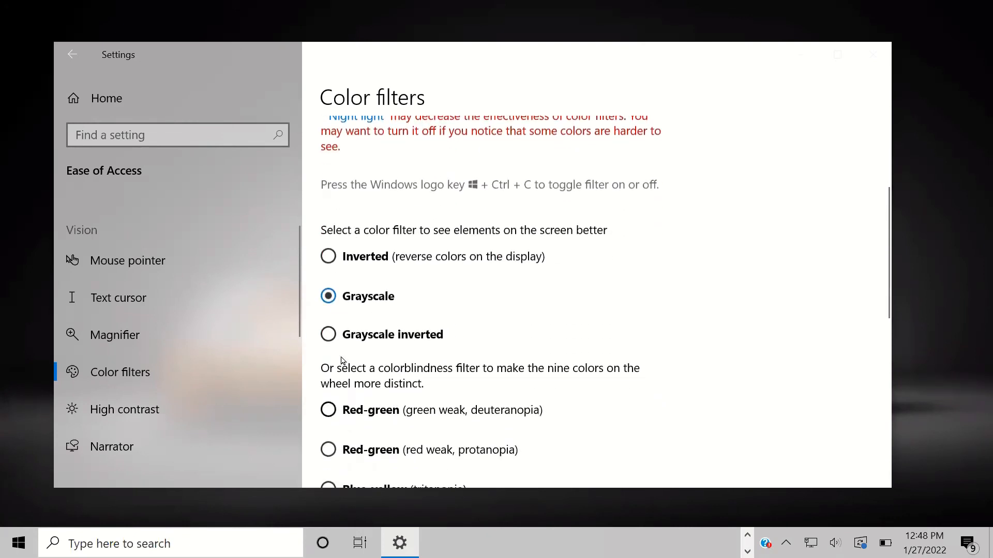
scroll(391, 369, "down", 1)
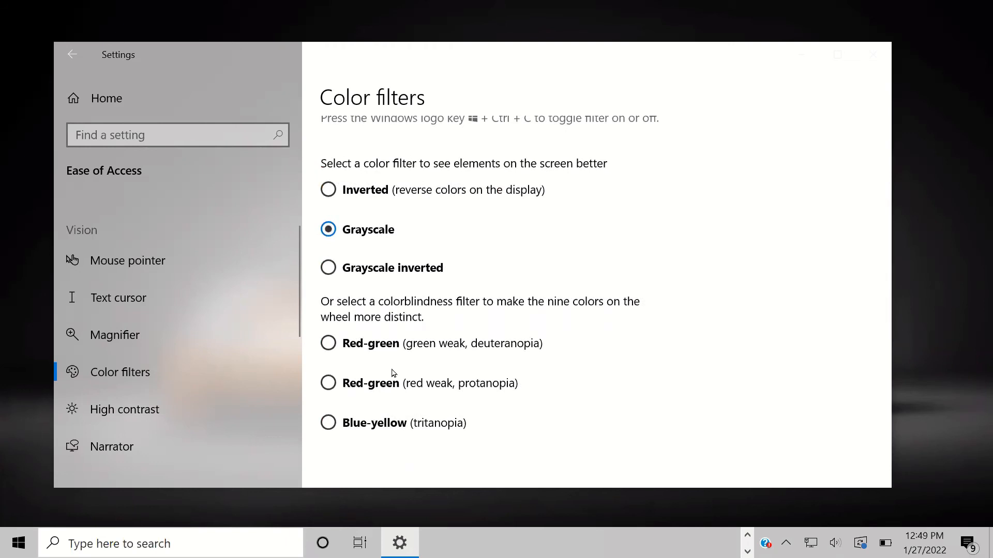
left_click(364, 345)
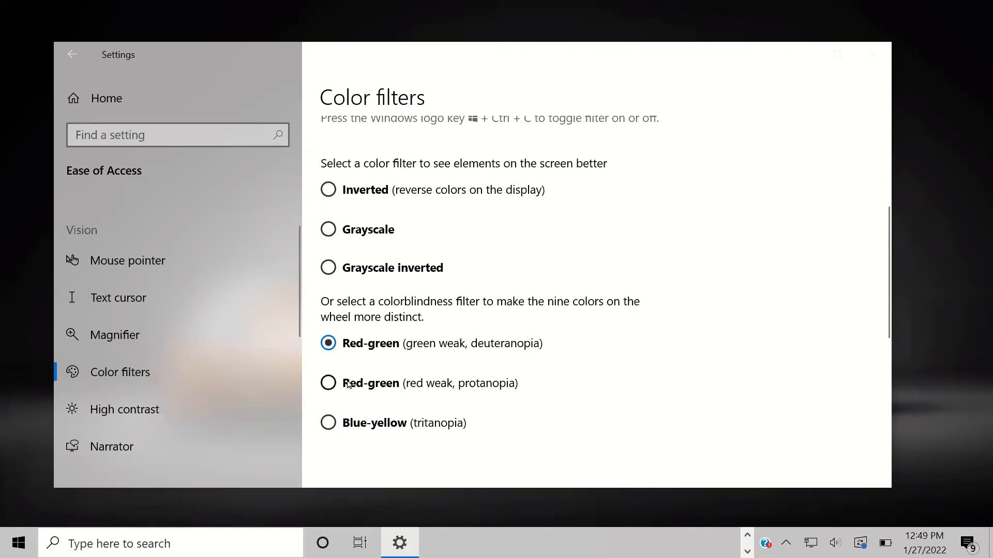
left_click(398, 389)
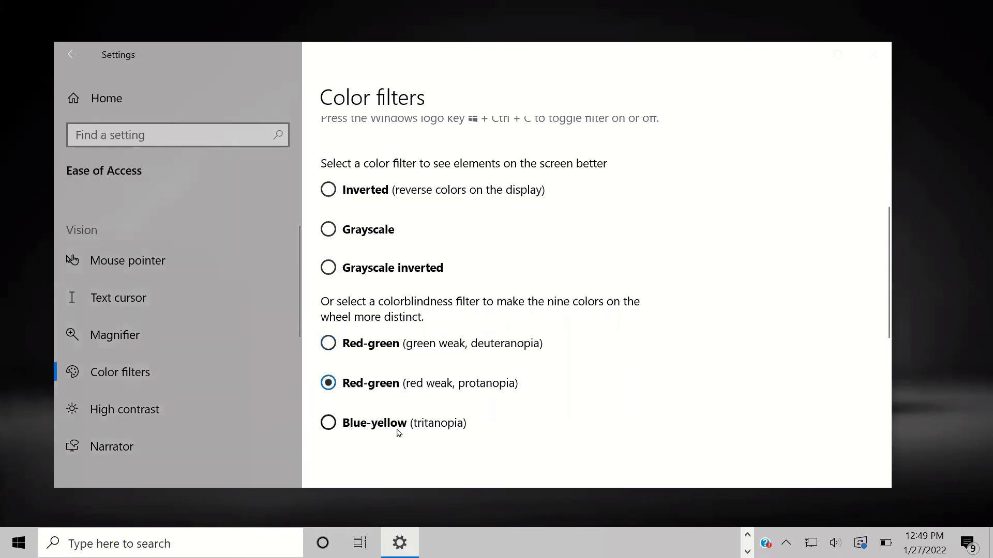
left_click(369, 425)
left_click(362, 350)
Step: Return to the Grayscale filter, turn color filters off, and go to Narrator settings
scroll(359, 258, "up", 1)
left_click(367, 293)
scroll(369, 260, "up", 3)
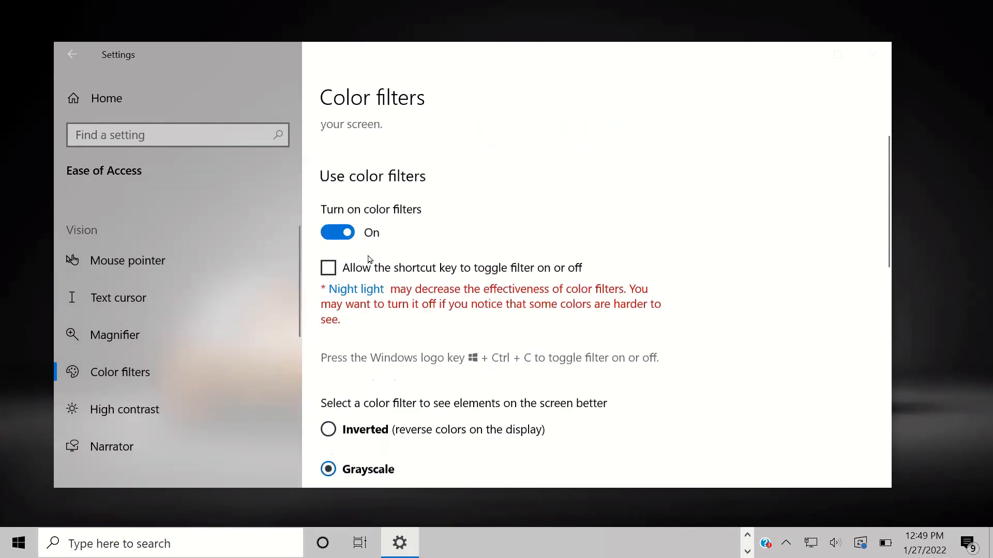
left_click(338, 259)
scroll(471, 362, "down", 5)
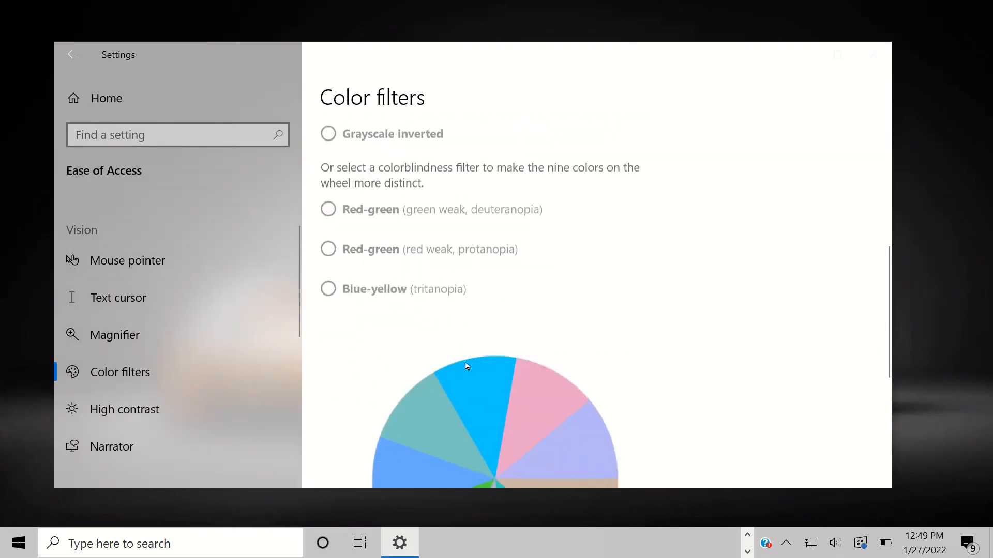
scroll(395, 329, "down", 4)
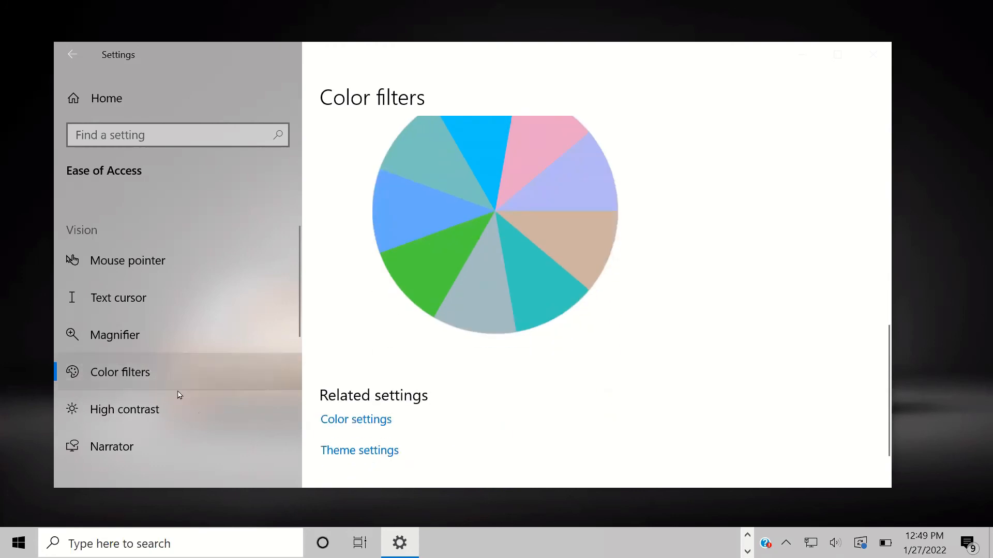
scroll(134, 372, "down", 2)
left_click(119, 359)
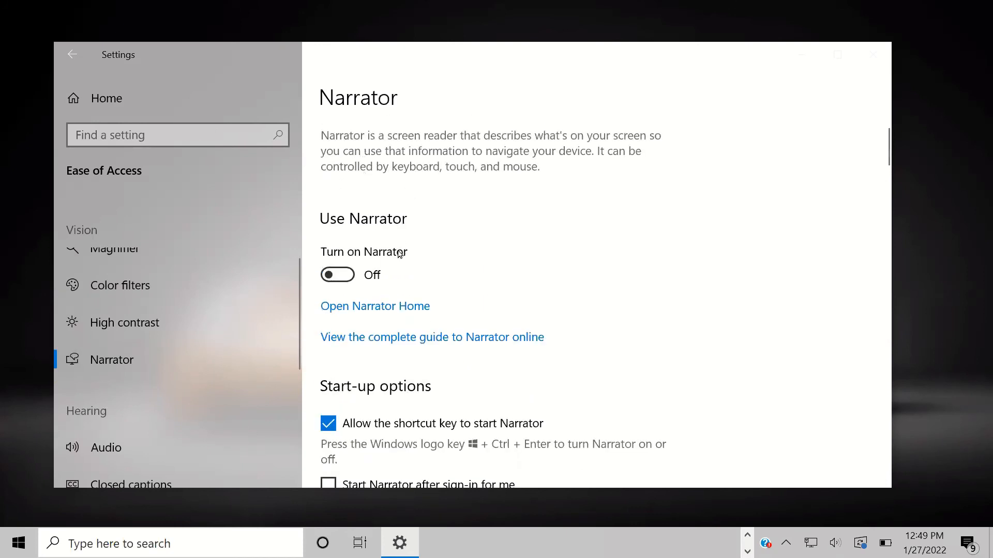
Step: Turn Narrator on, glance at High contrast, then turn Narrator off again
left_click(341, 281)
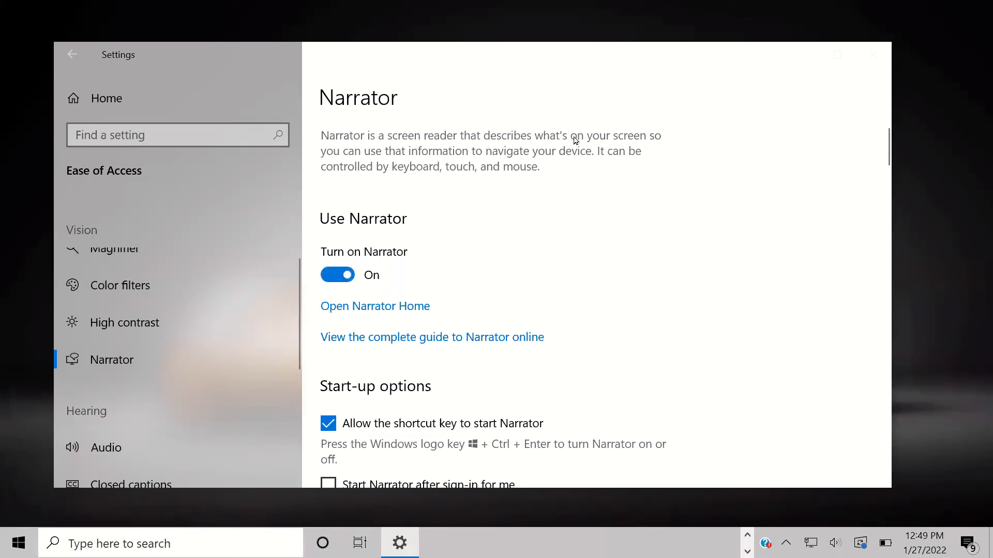
left_click(145, 321)
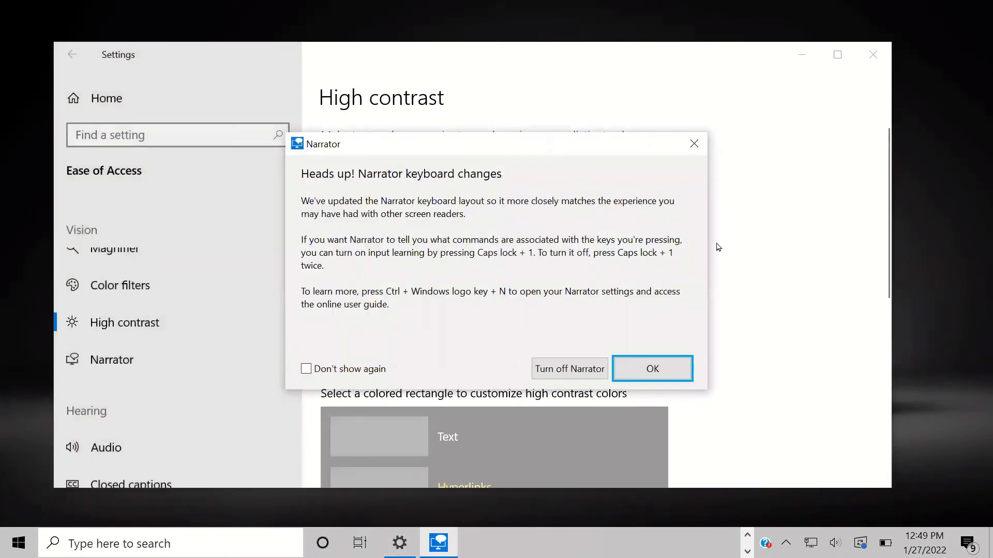
left_click(192, 360)
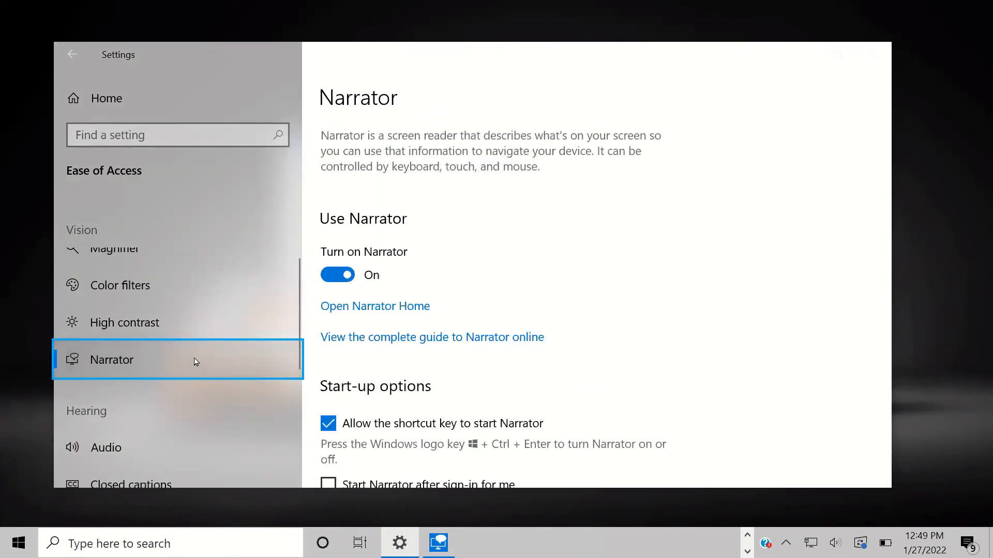
left_click(349, 273)
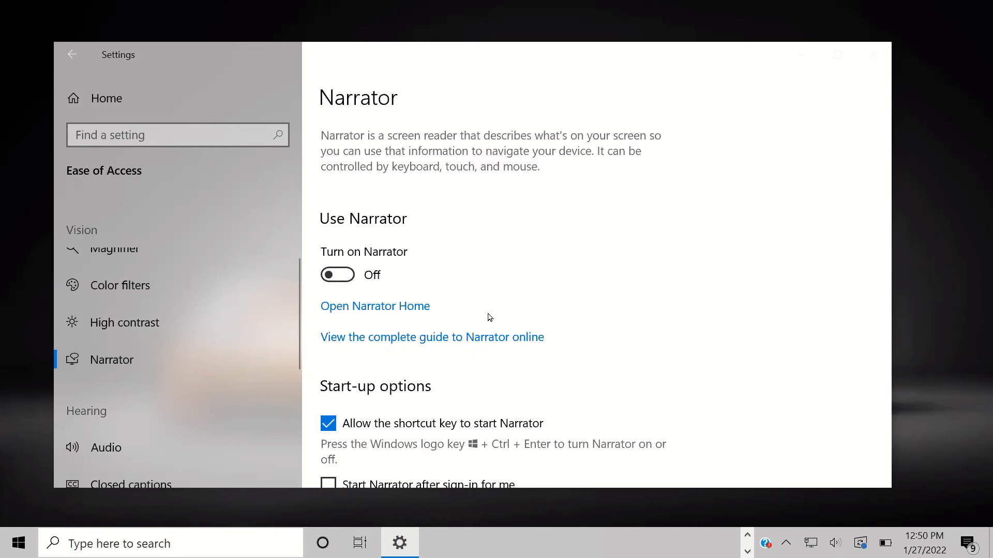
Step: Review the Narrator voices, keep Microsoft David, then go to the Audio settings
scroll(489, 317, "down", 6)
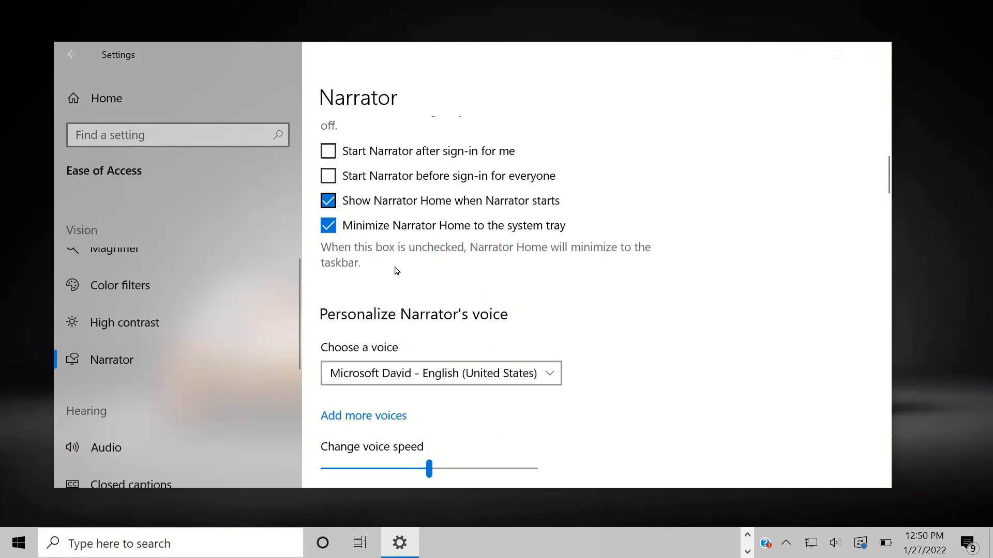
scroll(394, 269, "down", 3)
left_click(351, 243)
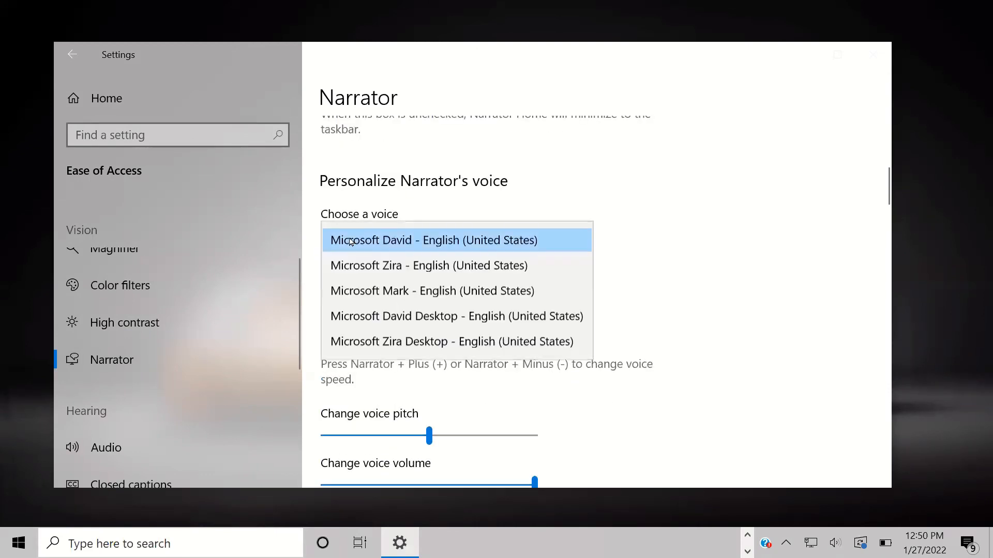
left_click(785, 273)
scroll(444, 325, "down", 4)
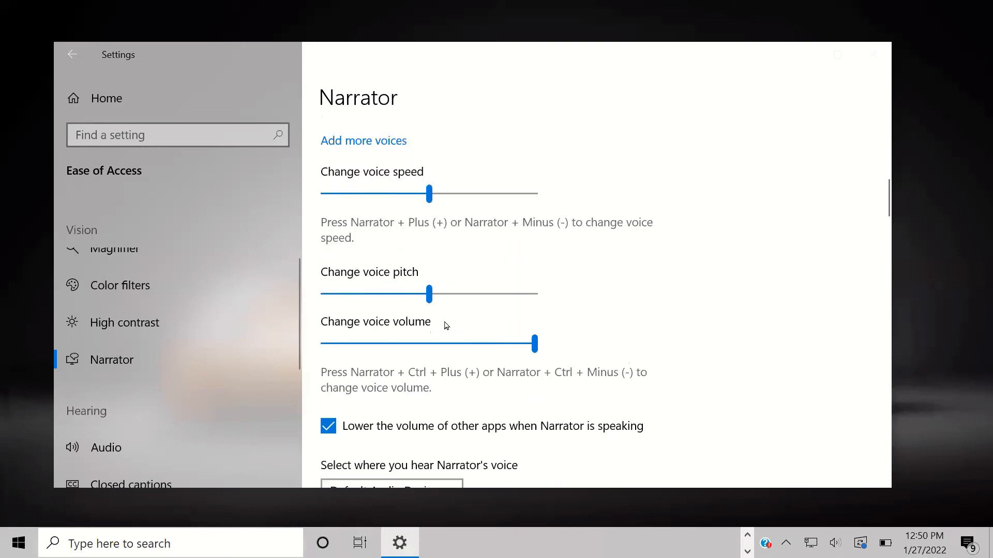
scroll(525, 284, "down", 8)
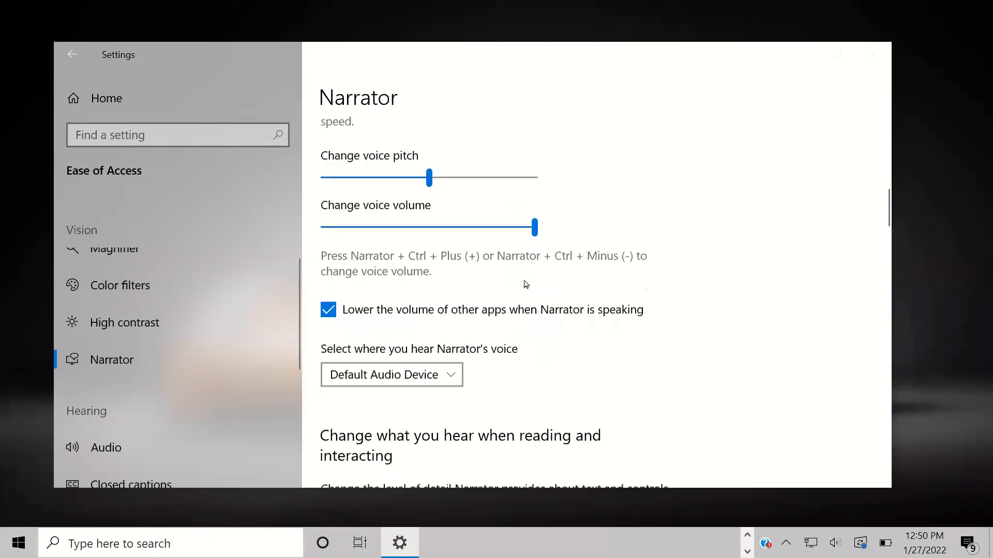
scroll(441, 302, "down", 5)
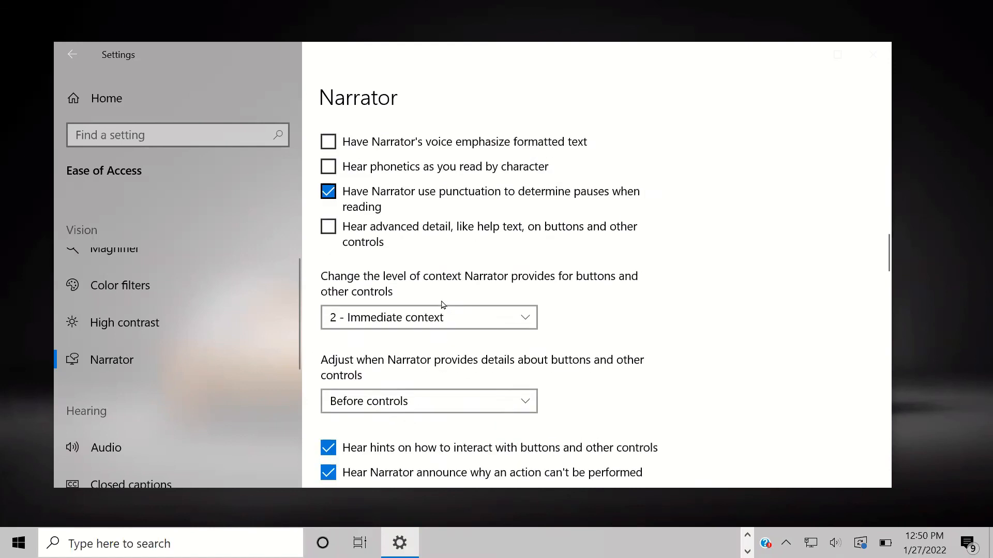
scroll(166, 370, "down", 3)
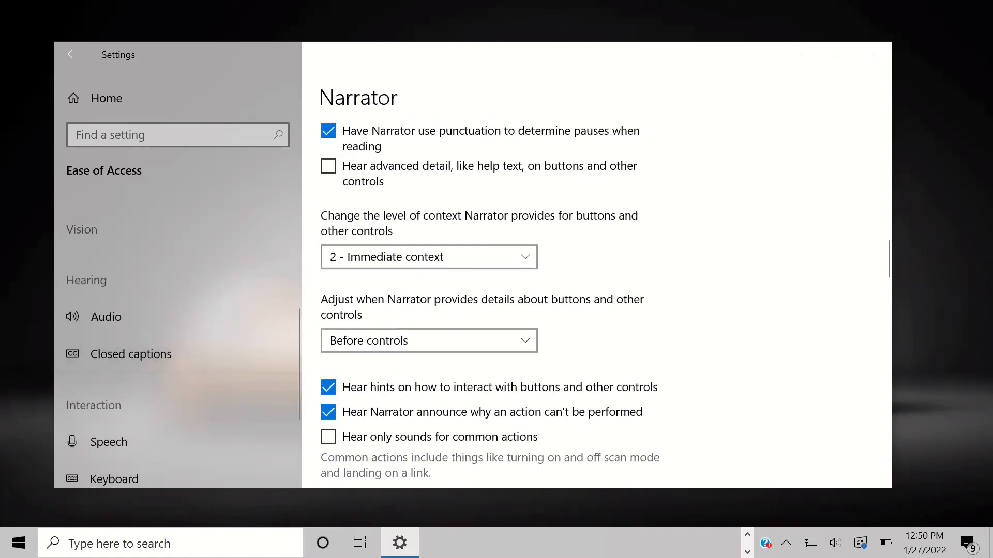
left_click(118, 329)
Step: Go to the Closed captions settings and look over its options
left_click(125, 352)
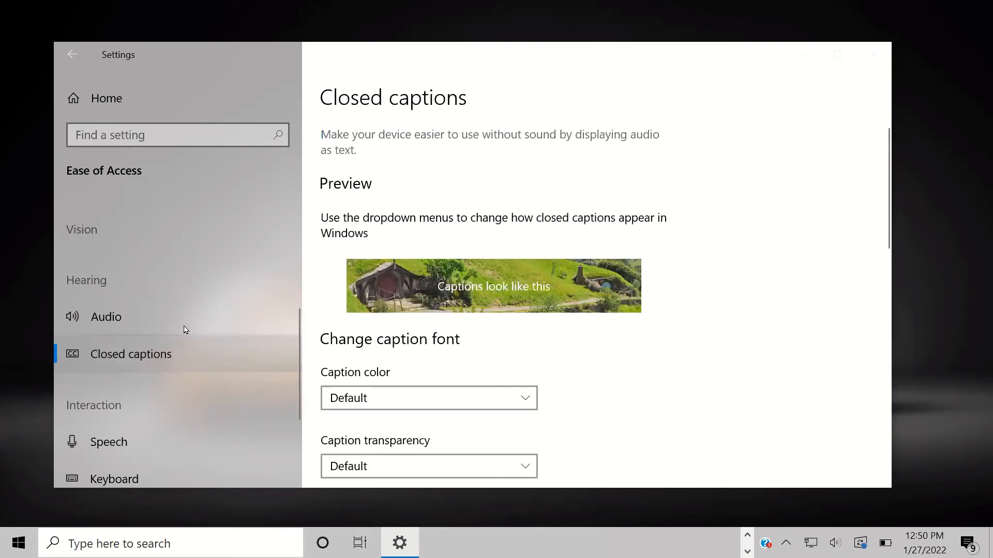
scroll(426, 276, "down", 1)
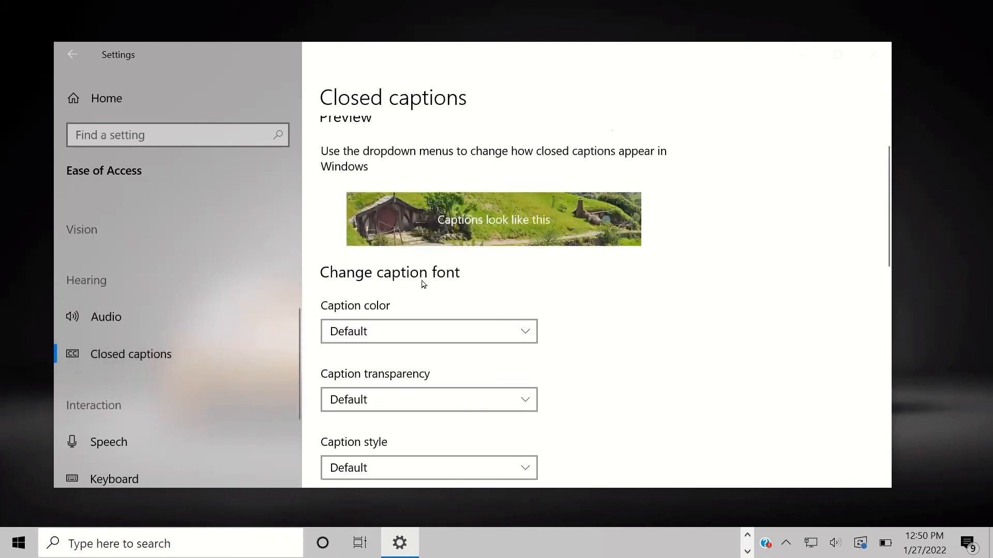
scroll(496, 306, "up", 1)
scroll(428, 342, "down", 6)
scroll(400, 307, "down", 4)
scroll(413, 320, "up", 6)
scroll(461, 383, "down", 2)
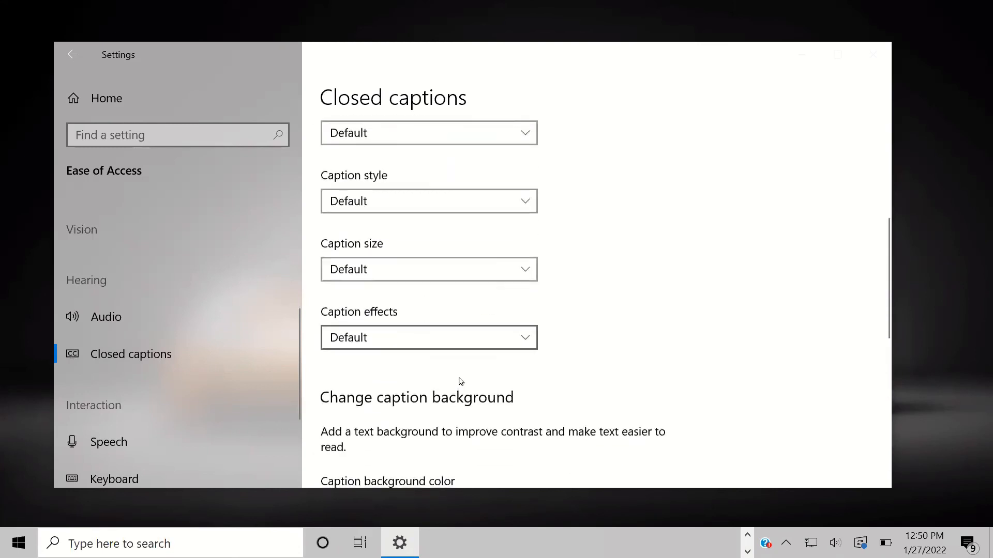
Step: Set caption size to 200%, then return it to Default
left_click(404, 273)
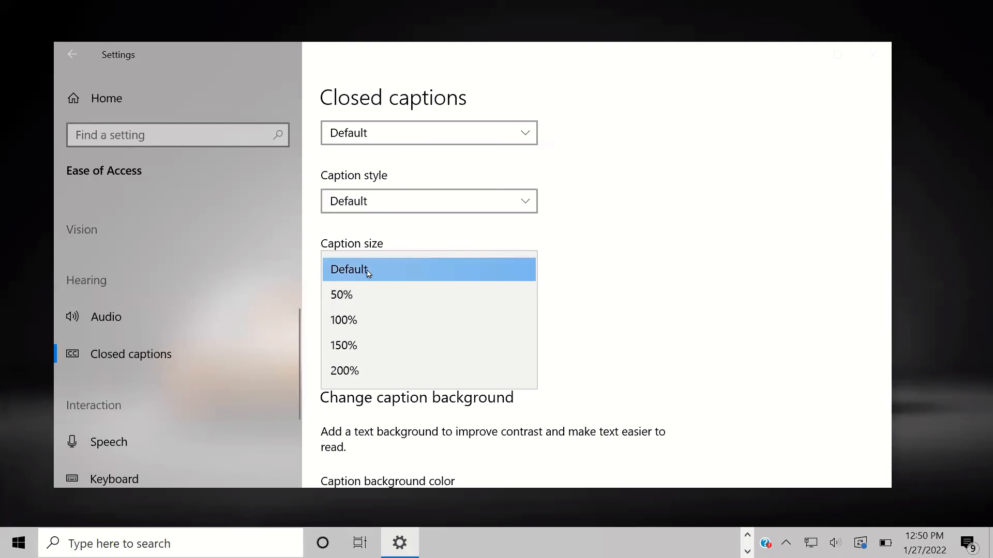
scroll(643, 270, "up", 5)
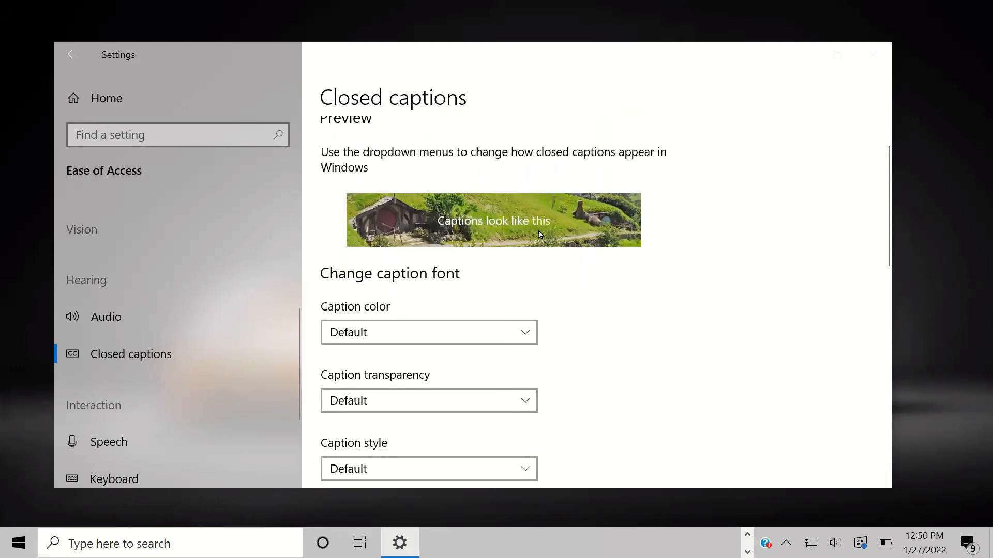
scroll(538, 228, "down", 3)
left_click(395, 405)
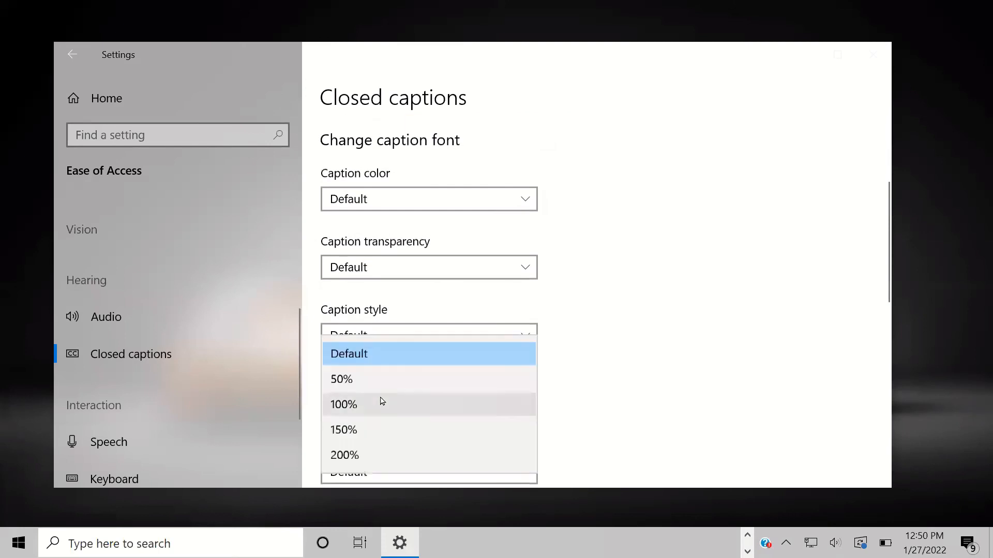
left_click(363, 454)
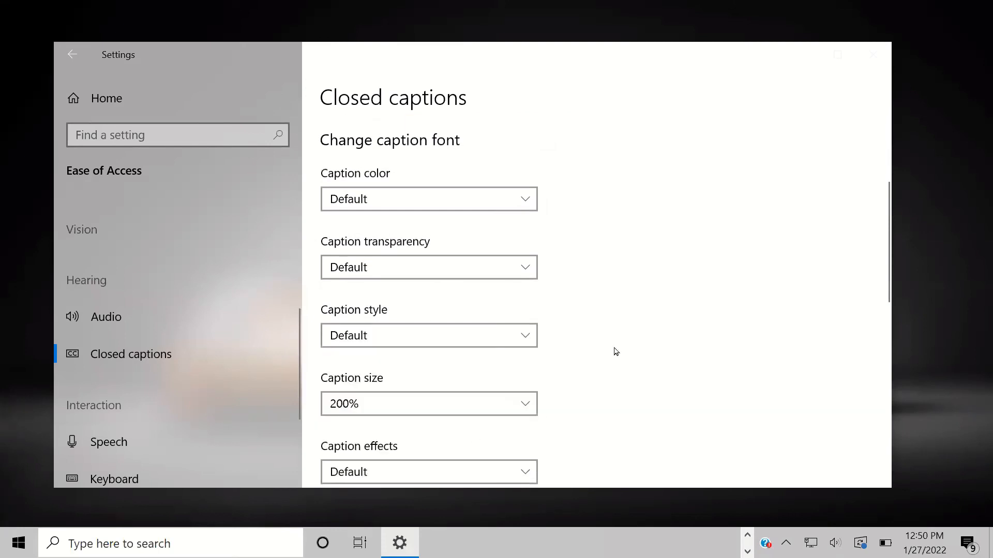
scroll(545, 346, "up", 4)
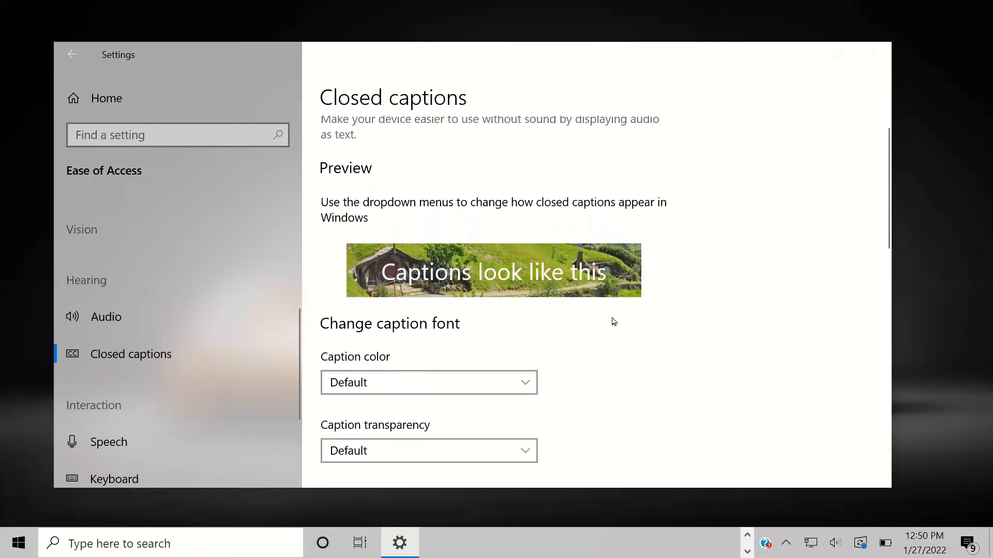
scroll(613, 321, "down", 4)
left_click(356, 201)
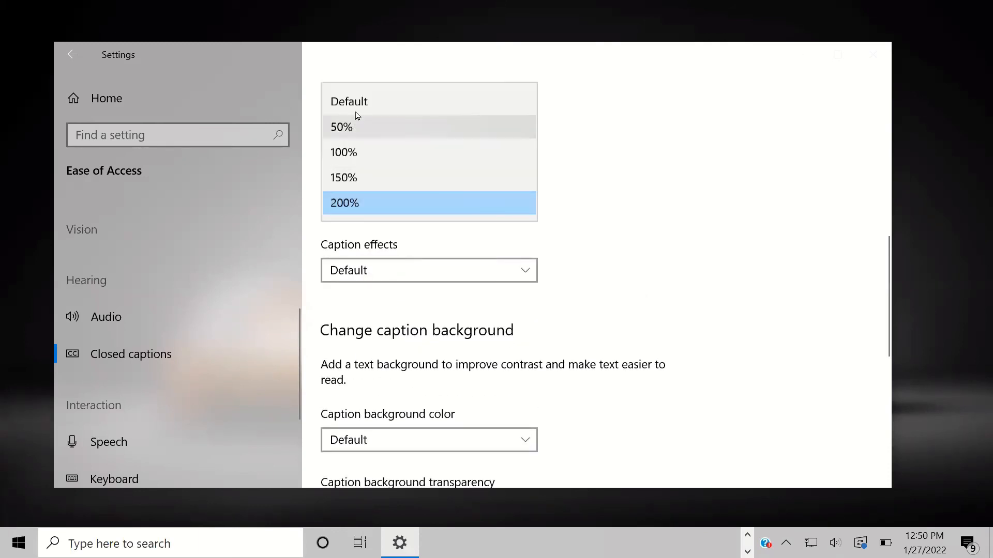
left_click(393, 102)
Step: Set caption style to Cursive, then return it to Default
scroll(410, 259, "up", 3)
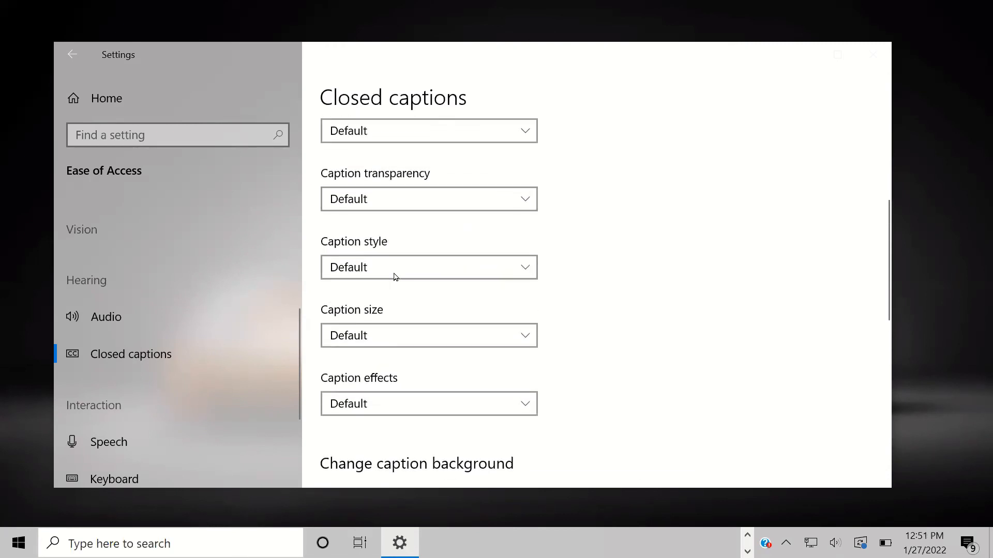
left_click(398, 272)
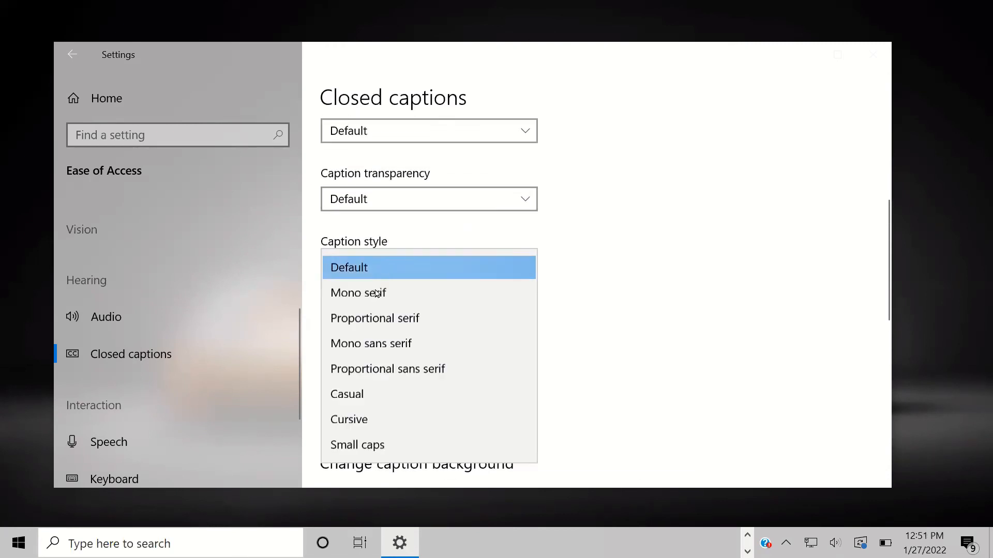
left_click(375, 418)
scroll(659, 331, "up", 2)
scroll(659, 331, "up", 3)
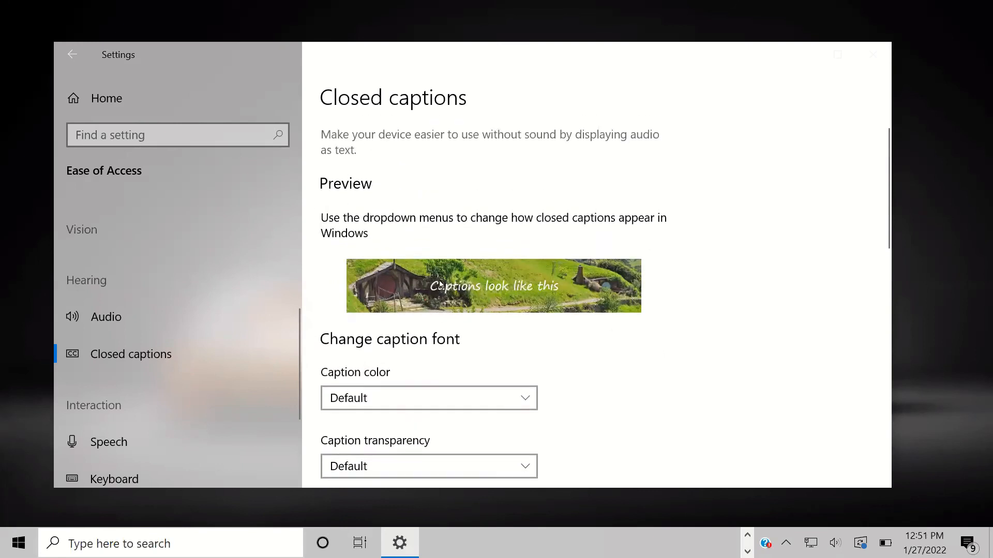
scroll(529, 292, "down", 3)
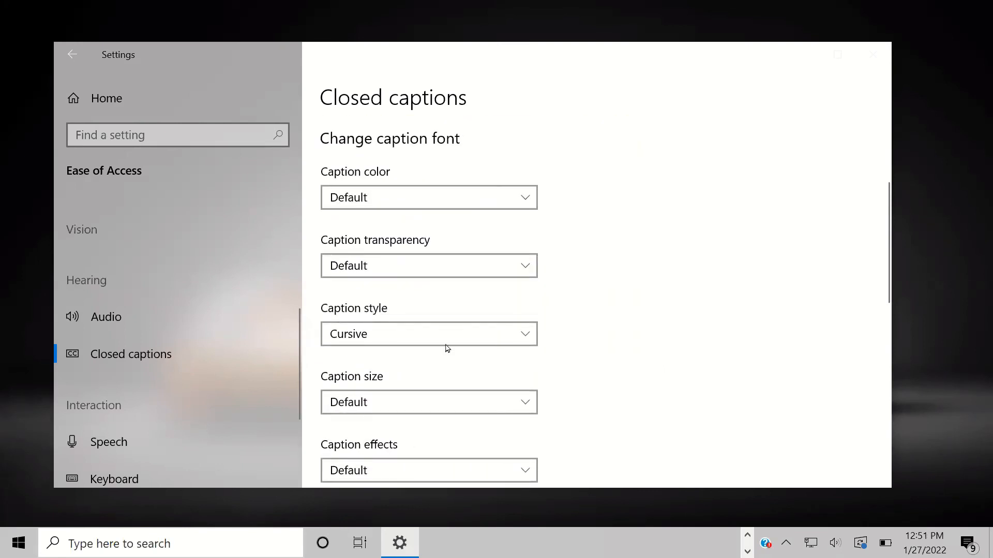
left_click(411, 332)
left_click(361, 184)
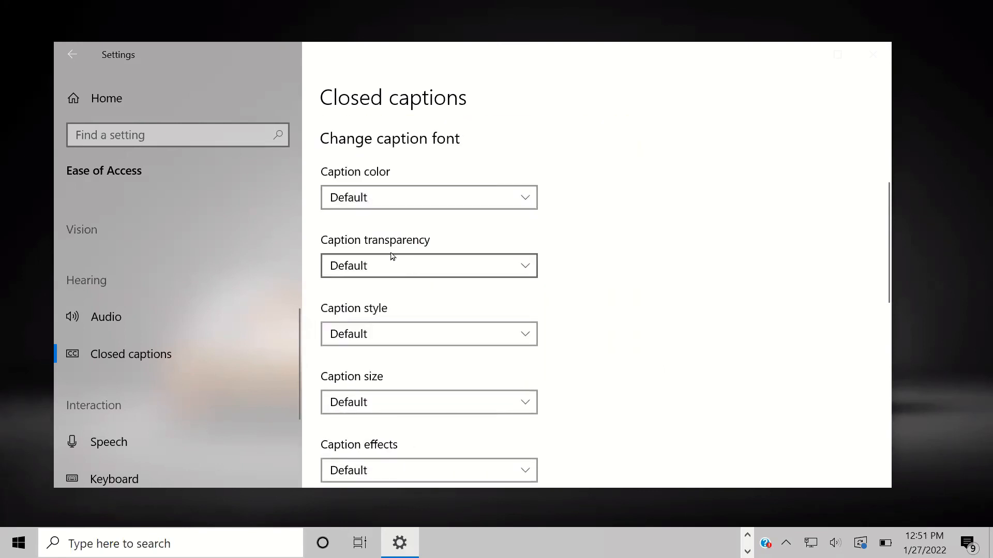
Step: Make caption colour Magenta, restore Default, and return to the Settings home page
left_click(367, 190)
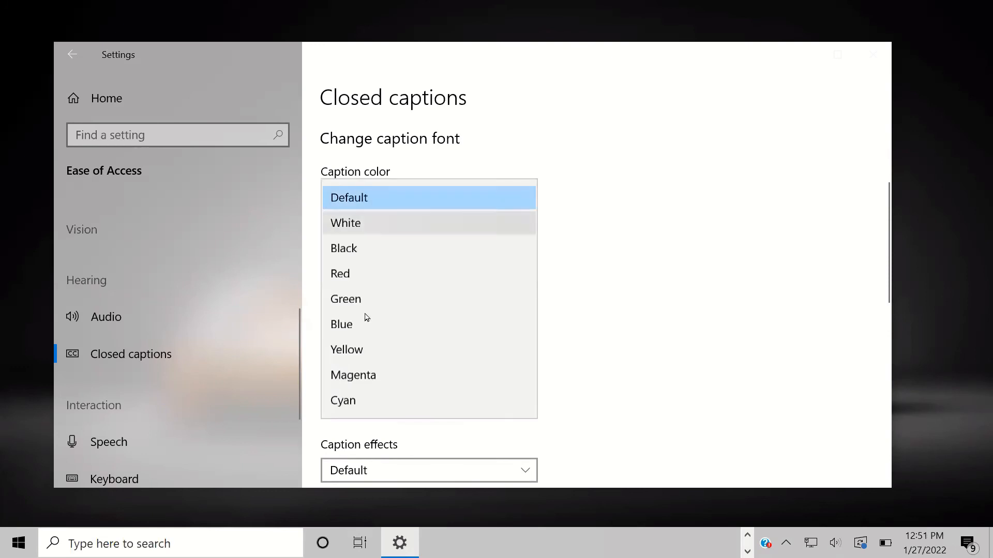
left_click(362, 374)
scroll(528, 345, "up", 3)
scroll(529, 345, "up", 1)
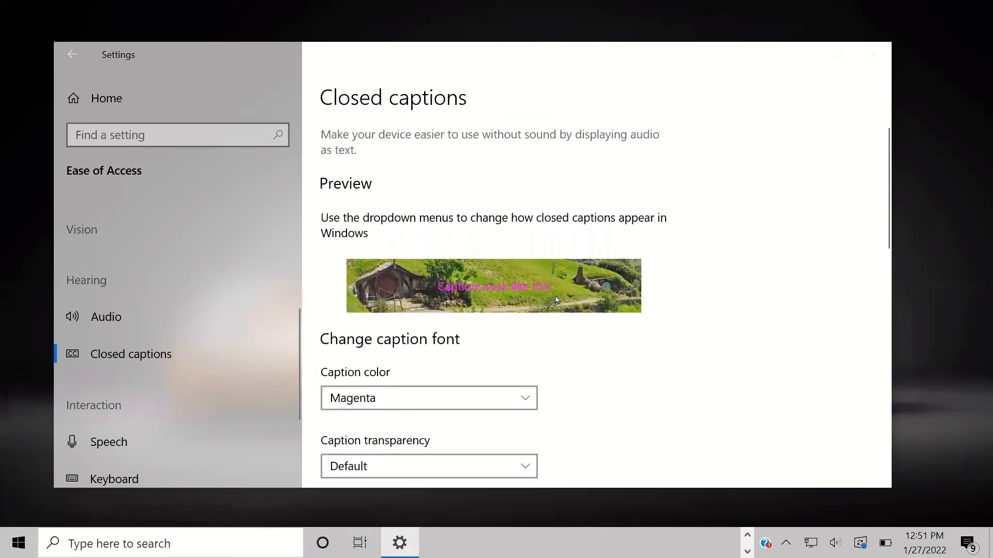
left_click(394, 398)
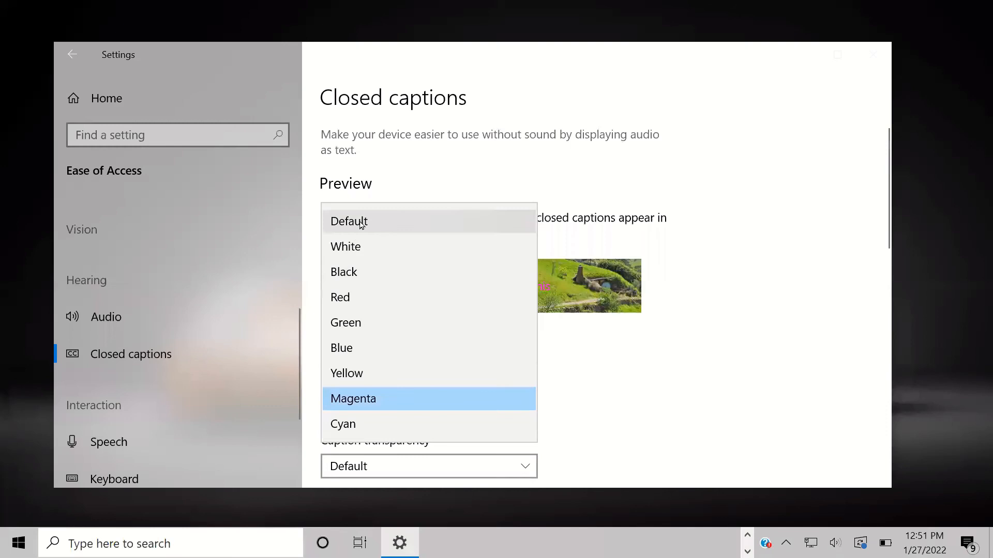
left_click(361, 221)
scroll(472, 382, "down", 10)
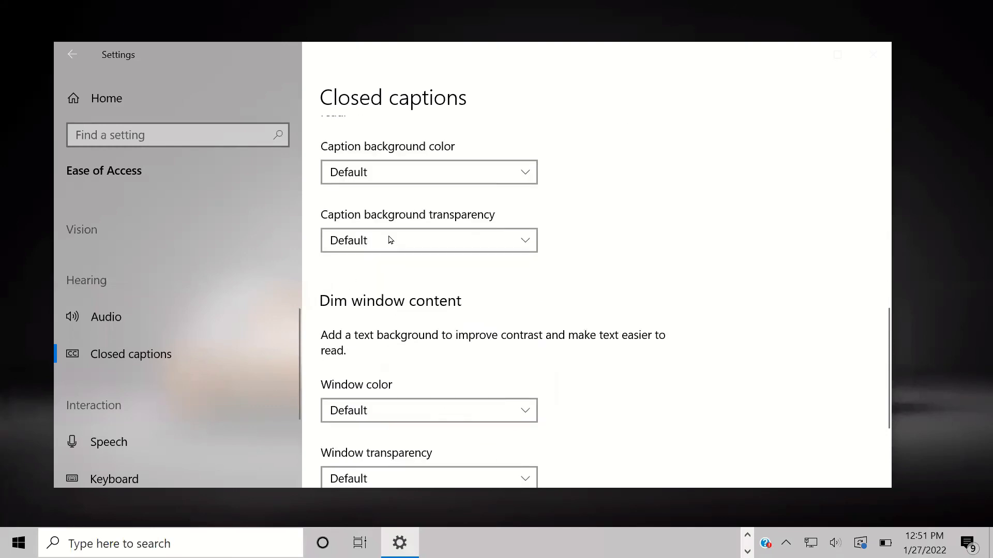
scroll(364, 352, "down", 3)
scroll(83, 419, "down", 2)
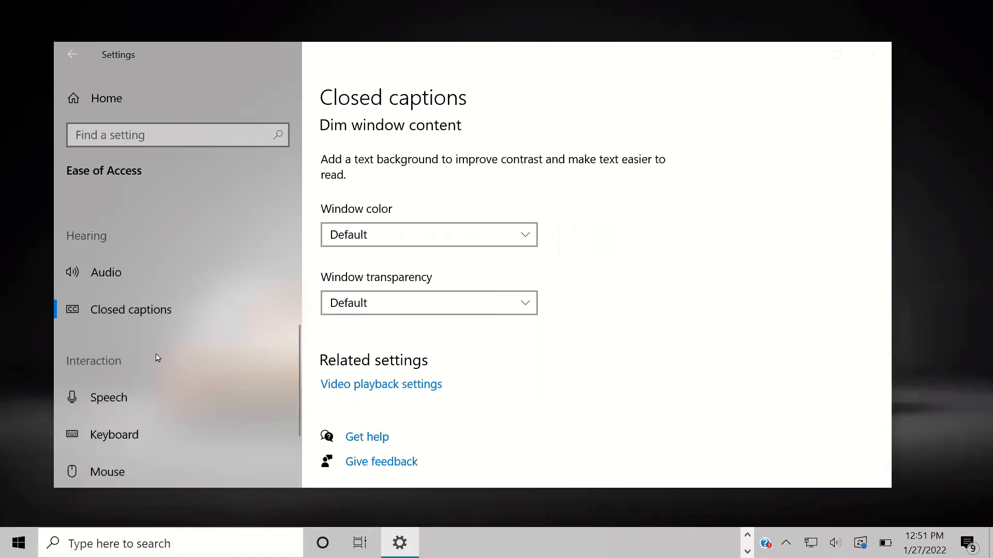
scroll(157, 359, "down", 2)
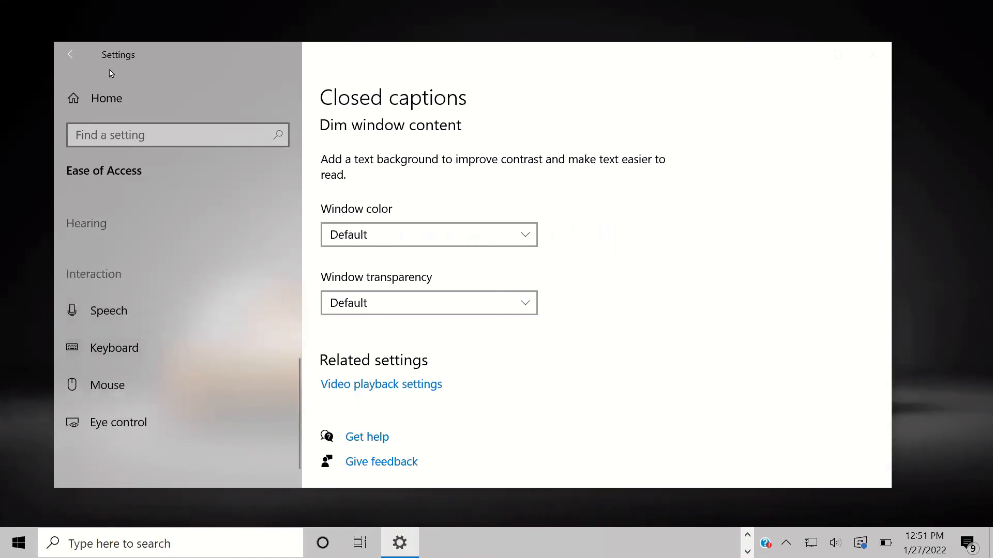
left_click(72, 54)
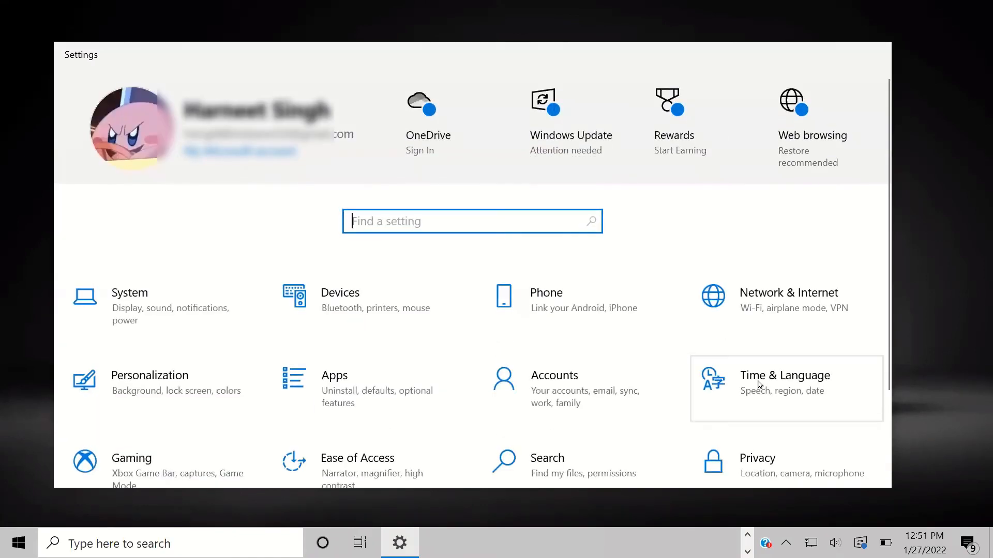
scroll(758, 387, "down", 3)
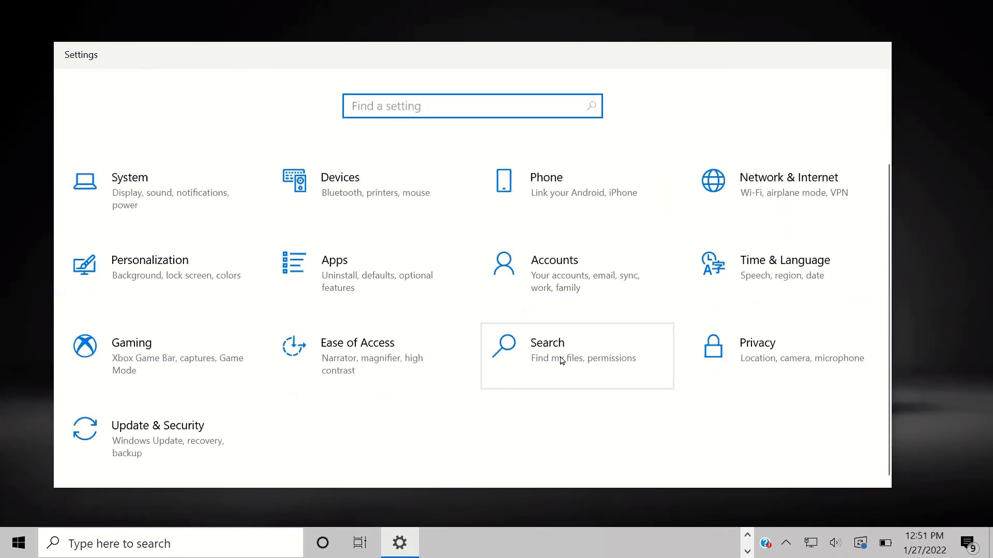
left_click(767, 344)
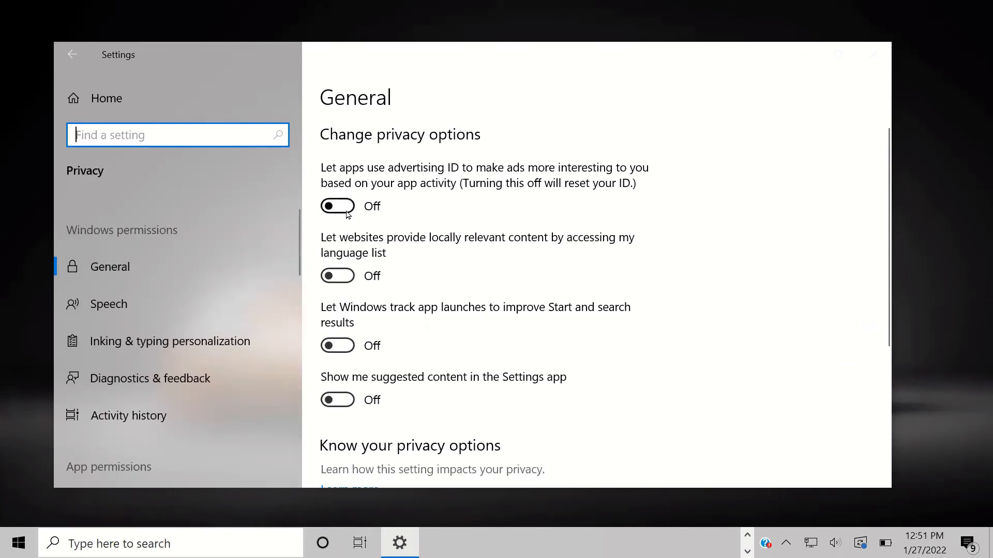
scroll(344, 218, "down", 5)
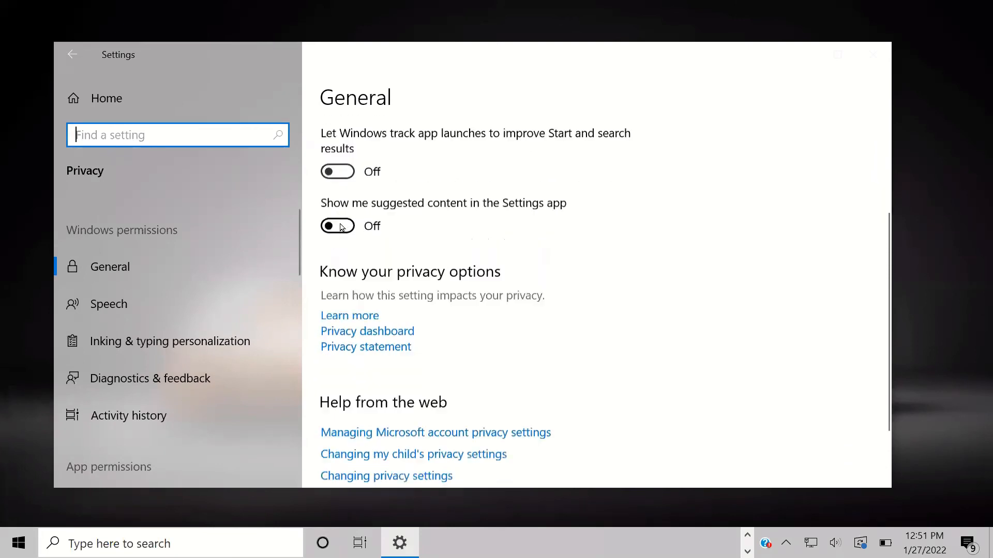
scroll(340, 223, "up", 5)
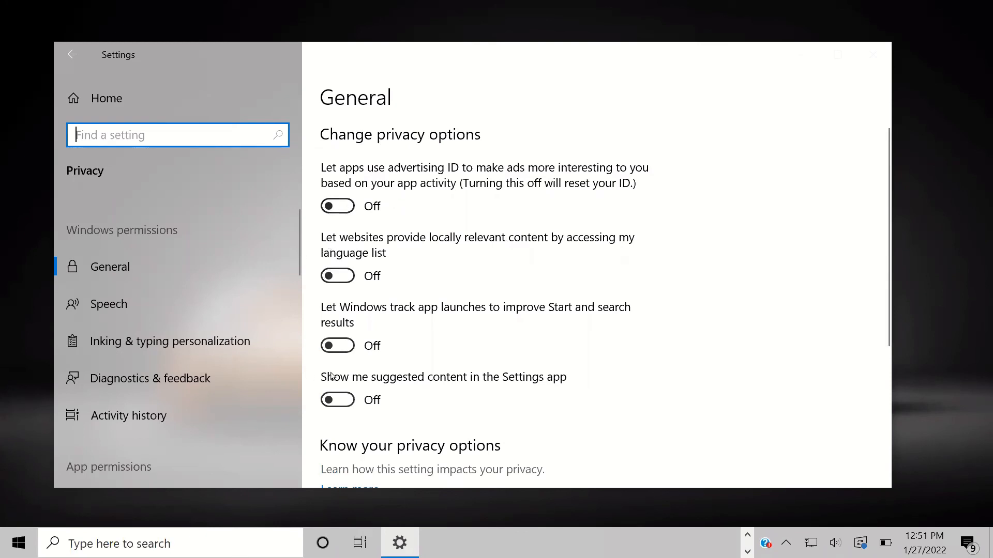
scroll(332, 376, "down", 5)
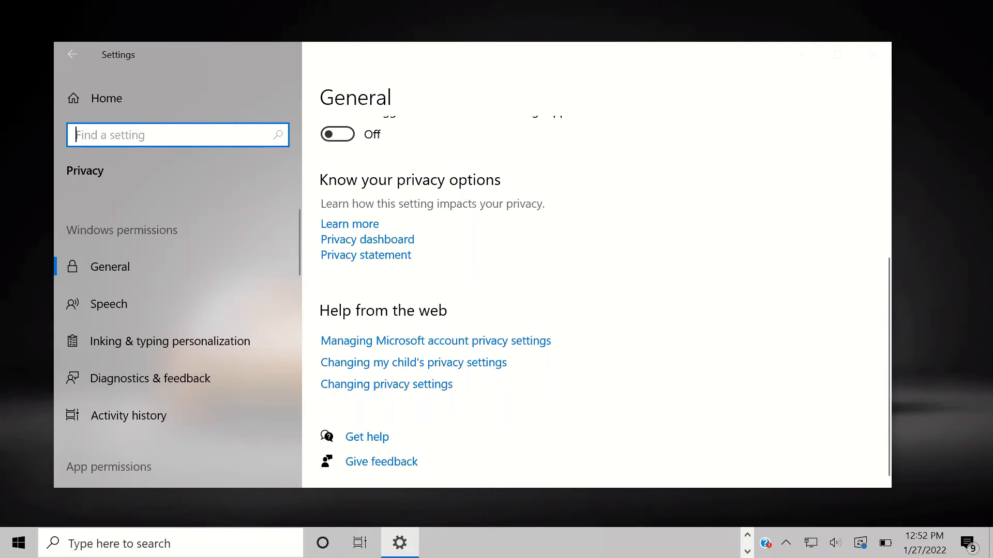
left_click(84, 64)
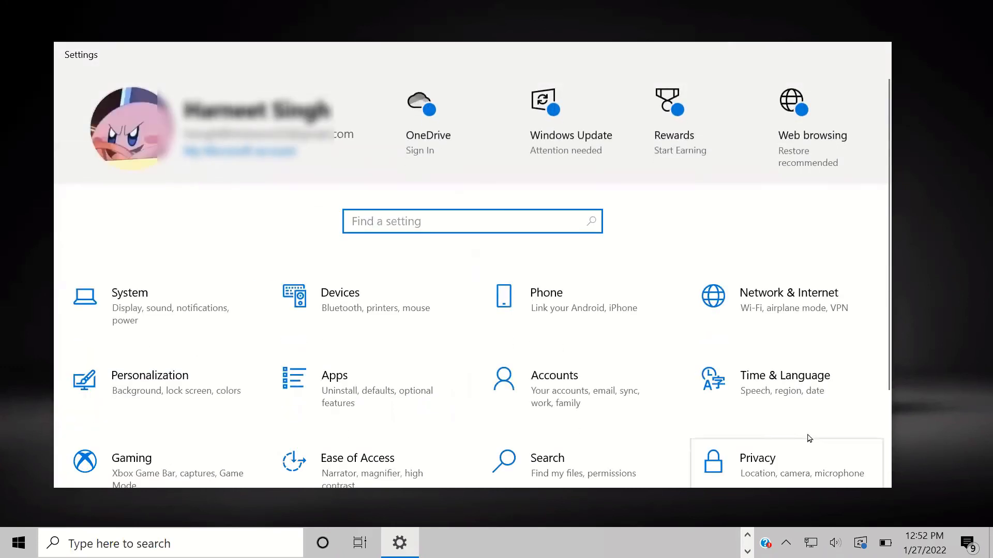
Step: Go to Update & Security and check for new Windows updates
scroll(809, 438, "down", 3)
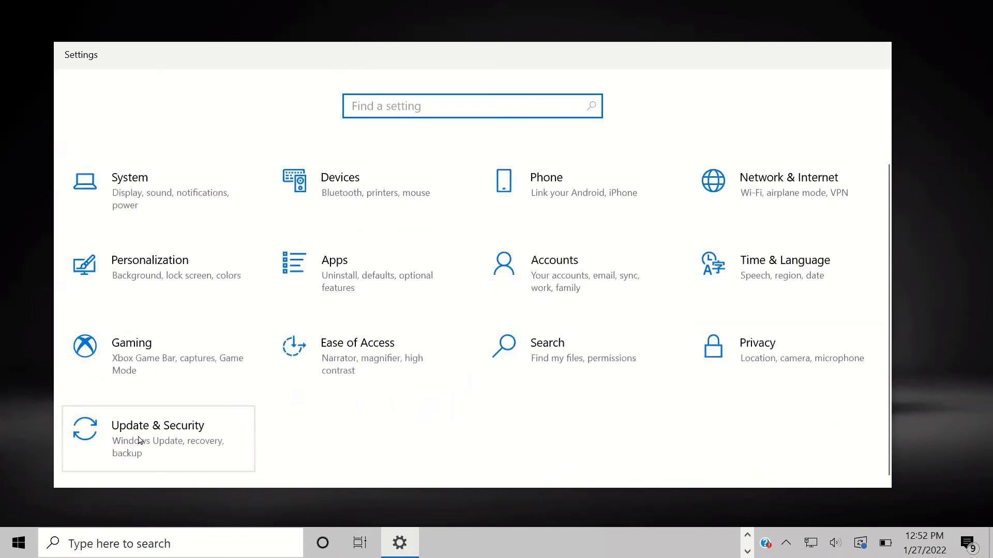
left_click(177, 460)
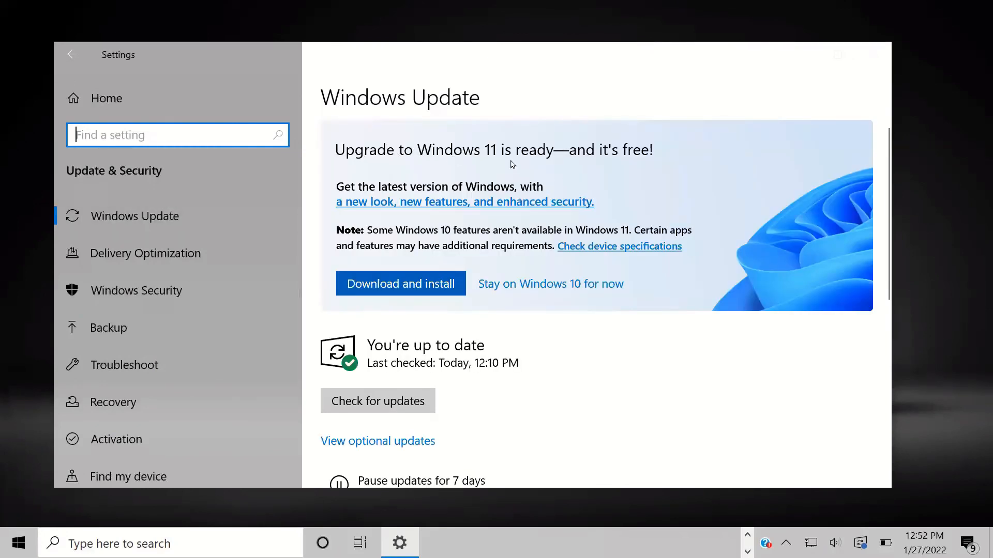
left_click(427, 286)
scroll(486, 321, "down", 2)
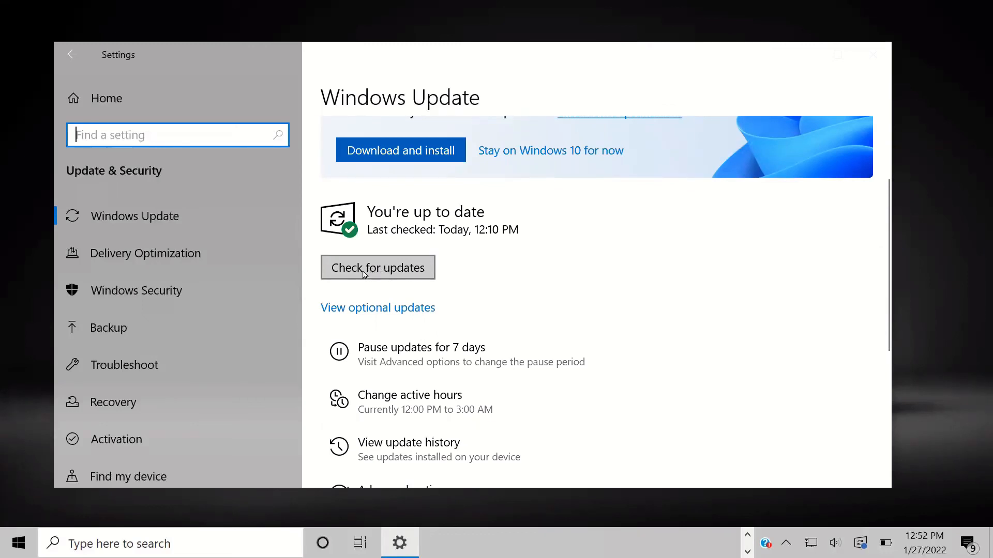
left_click(394, 272)
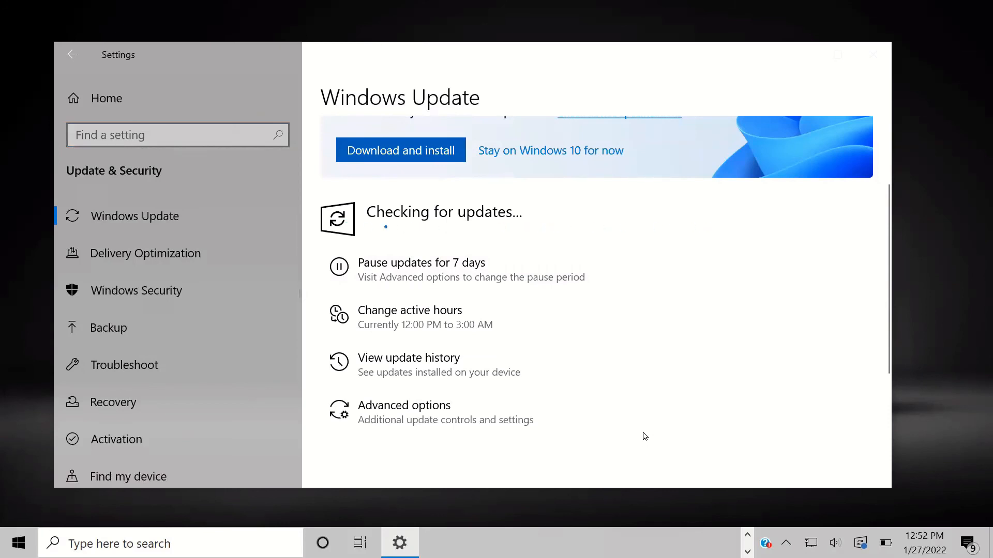
Step: Bring up the history of installed updates
scroll(488, 327, "down", 3)
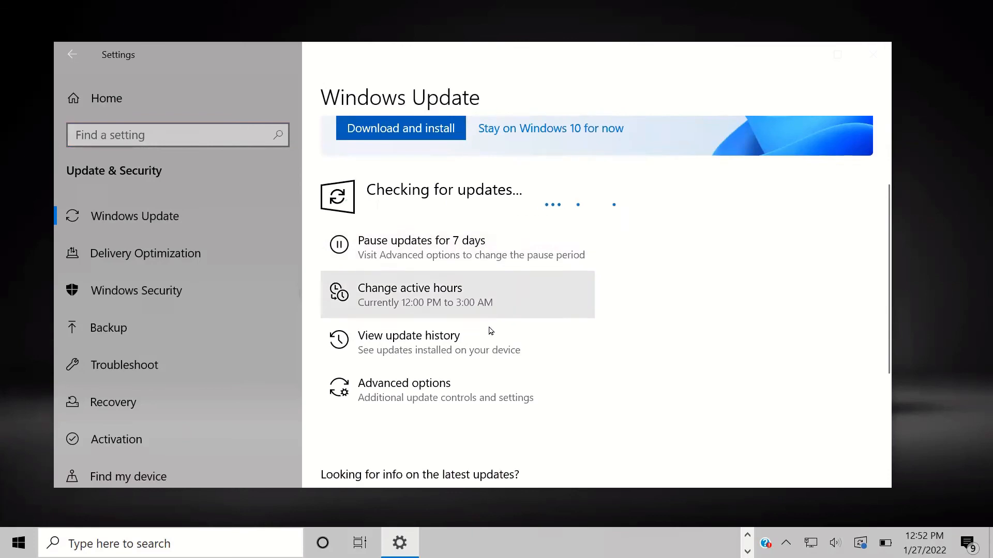
scroll(623, 279, "up", 5)
scroll(444, 359, "down", 4)
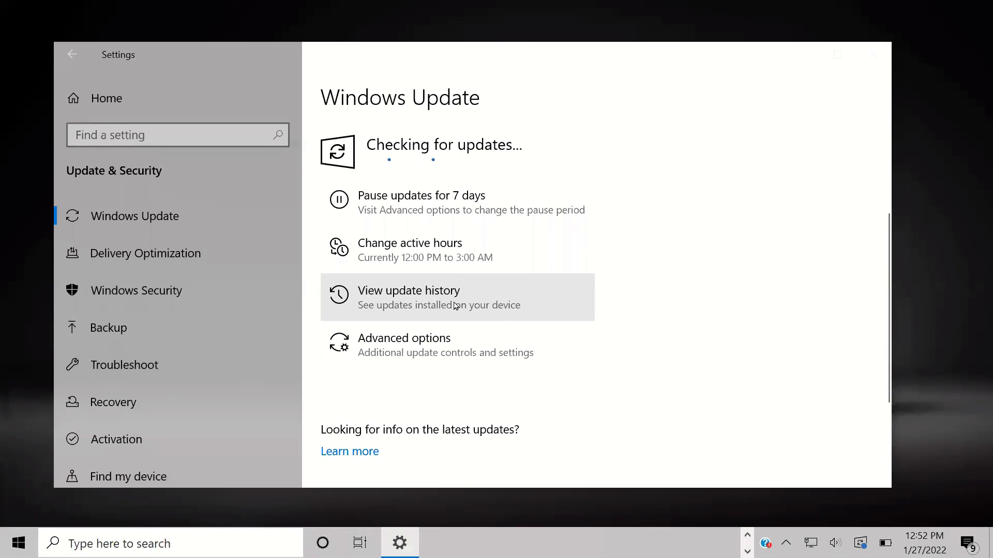
left_click(402, 299)
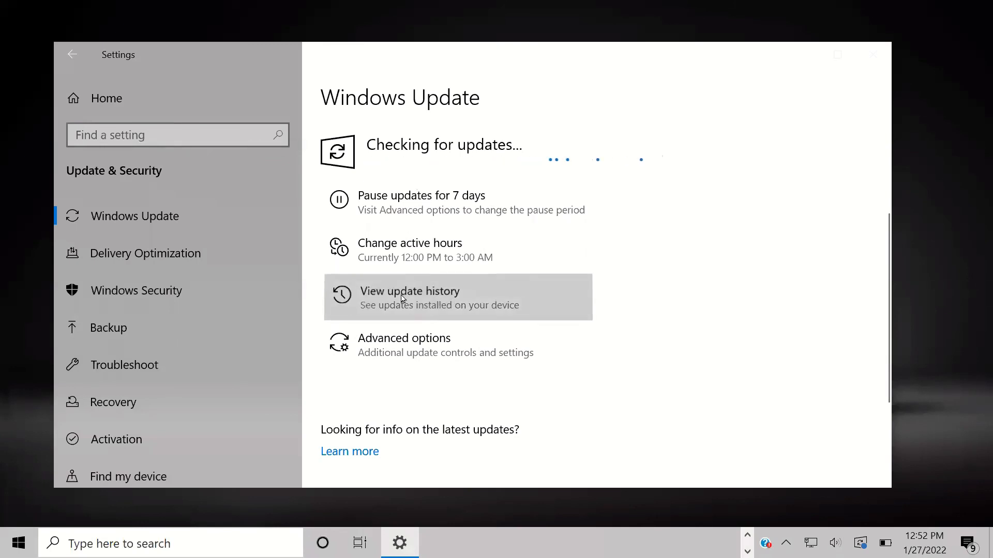
scroll(279, 284, "down", 3)
scroll(150, 353, "up", 3)
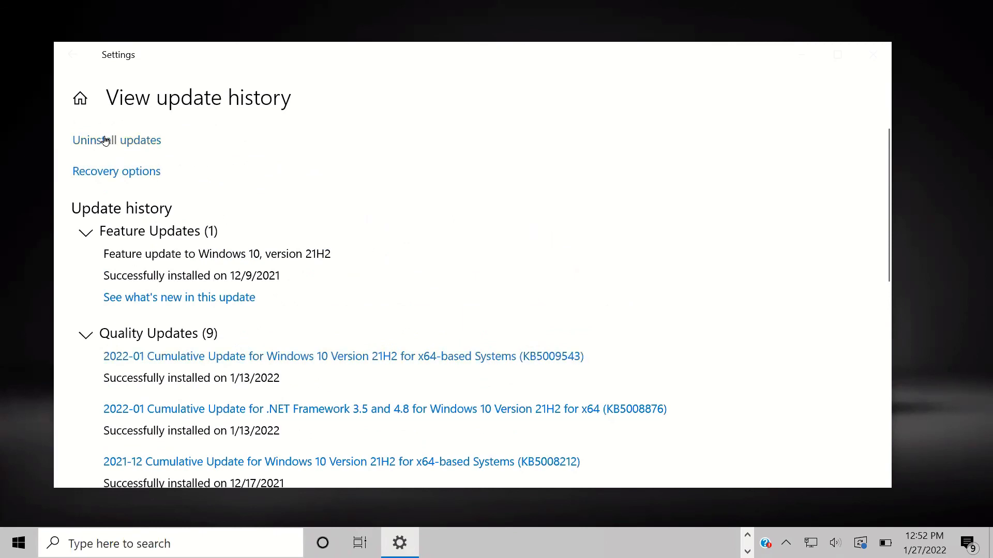
Step: Look through the Installed Updates list for uninstalling, then close that window
left_click(129, 145)
scroll(186, 286, "down", 2)
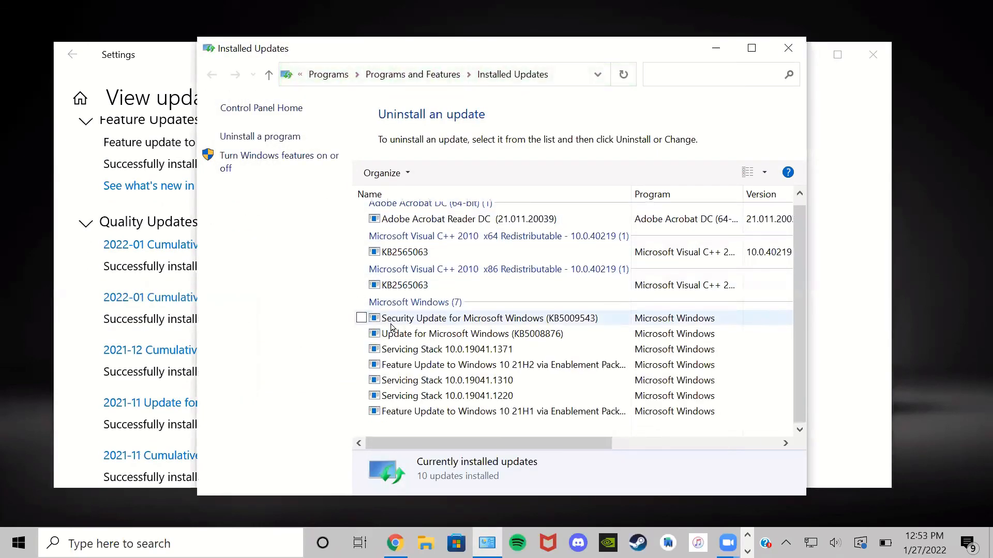
scroll(391, 328, "up", 1)
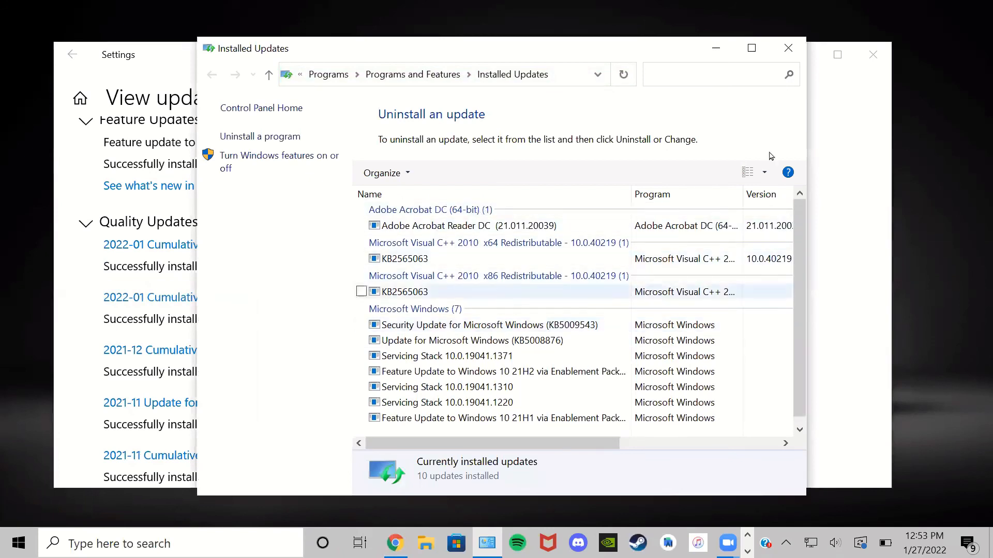
left_click(794, 46)
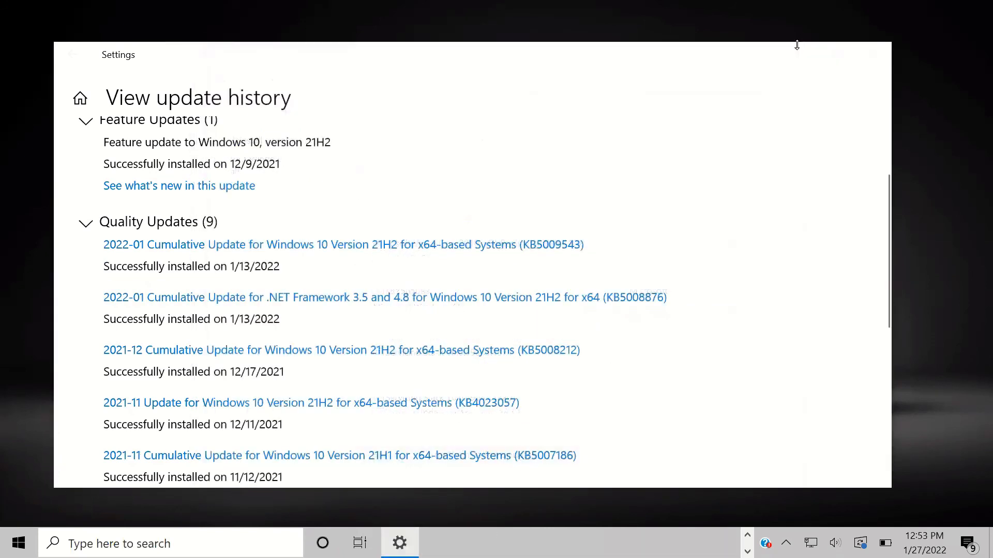
Step: Scroll through the update history and go back to the Windows Update page
scroll(233, 294, "down", 7)
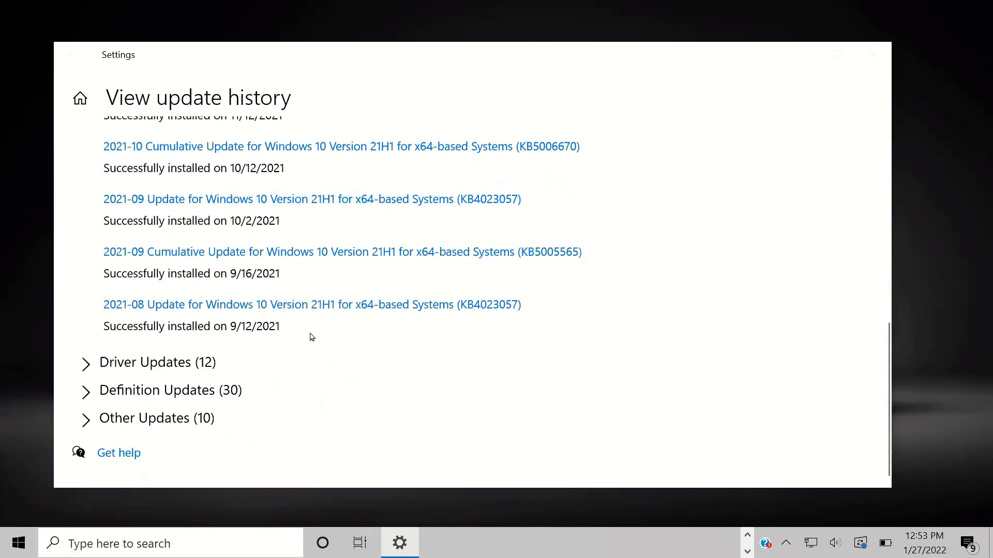
scroll(308, 333, "up", 2)
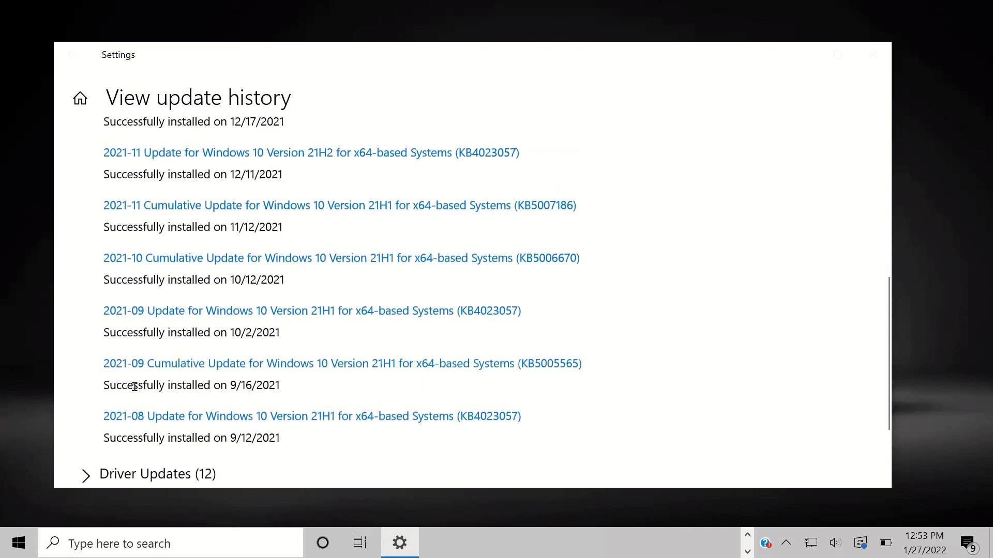
scroll(192, 383, "up", 4)
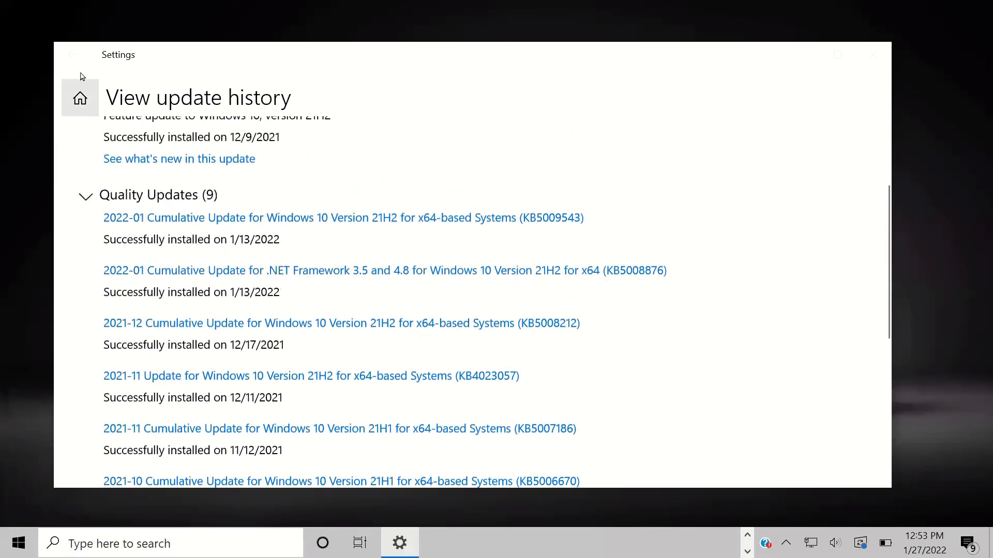
left_click(72, 54)
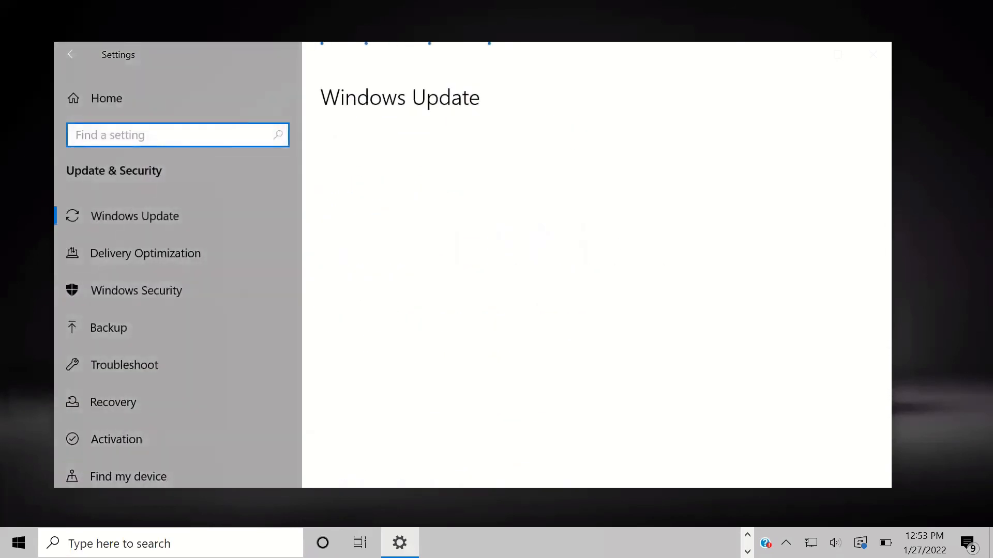
Step: Look over the Delivery Optimization settings, then go to the Backup page
scroll(420, 282, "down", 3)
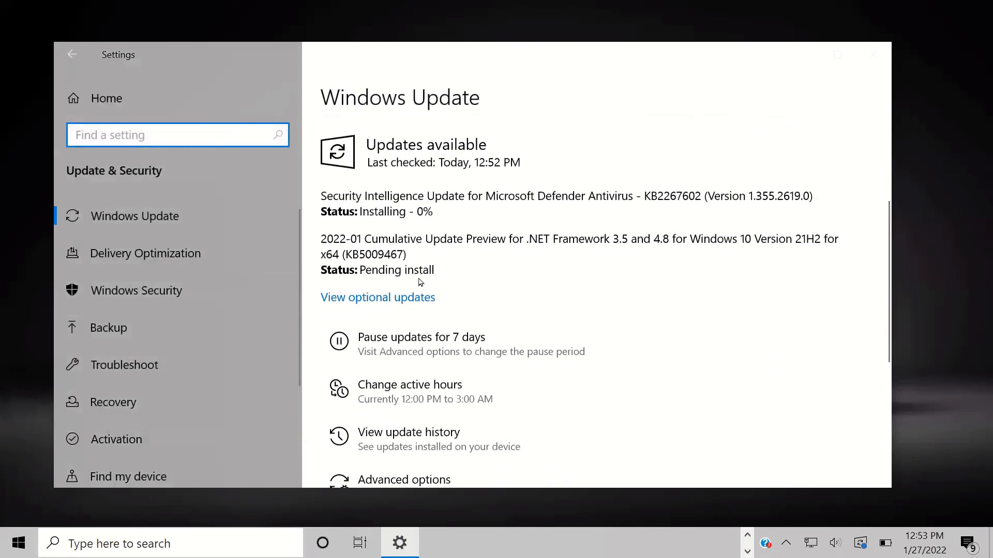
scroll(486, 310, "up", 2)
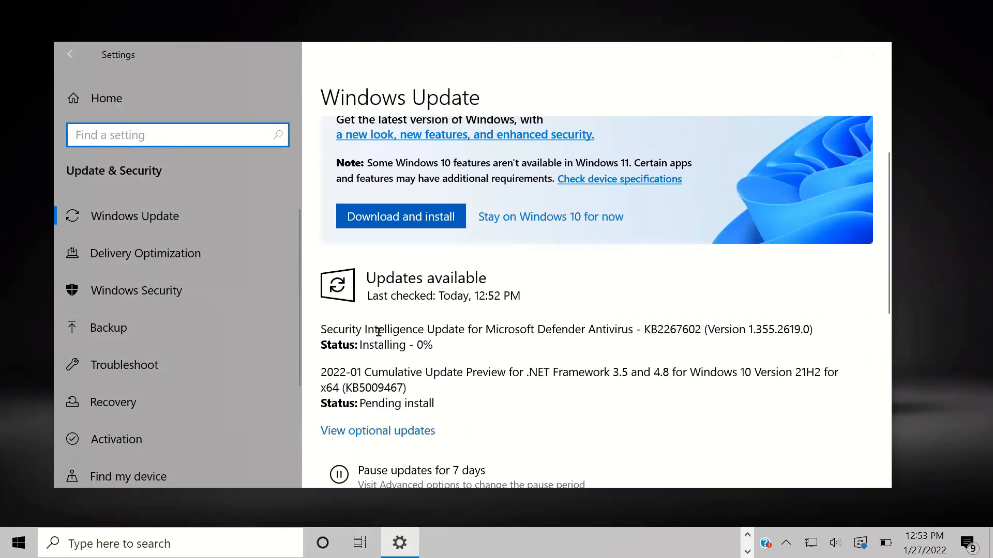
left_click(113, 257)
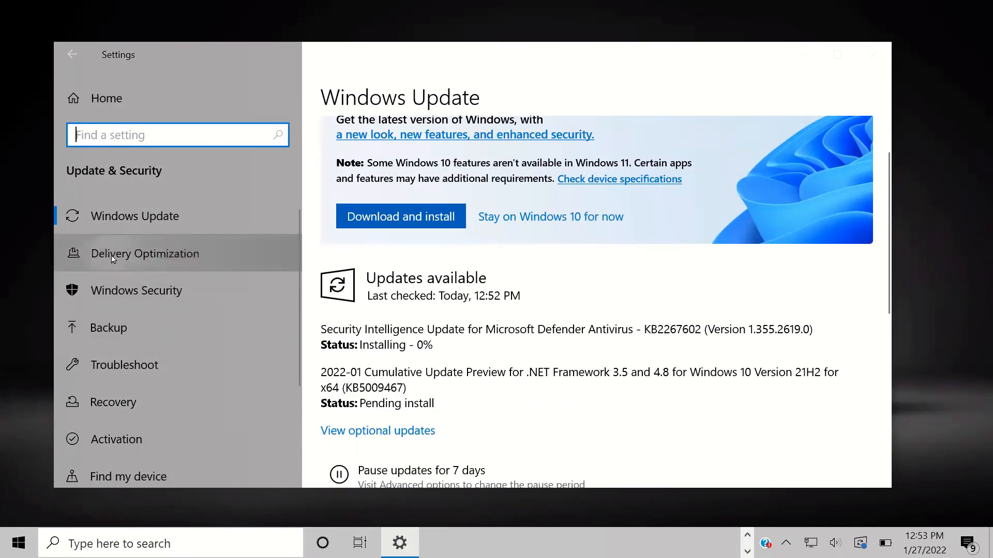
scroll(310, 278, "down", 4)
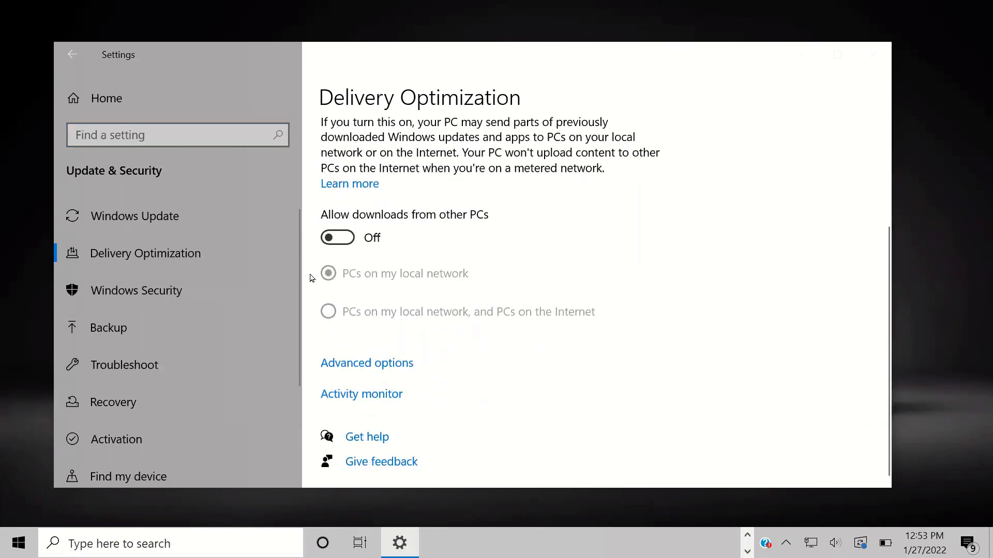
scroll(116, 293, "down", 1)
left_click(115, 291)
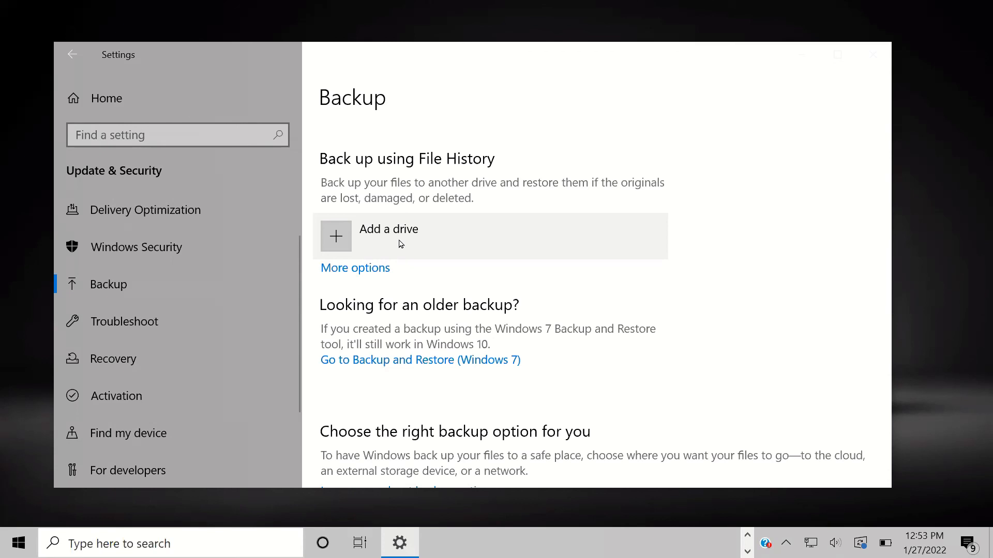
left_click(362, 240)
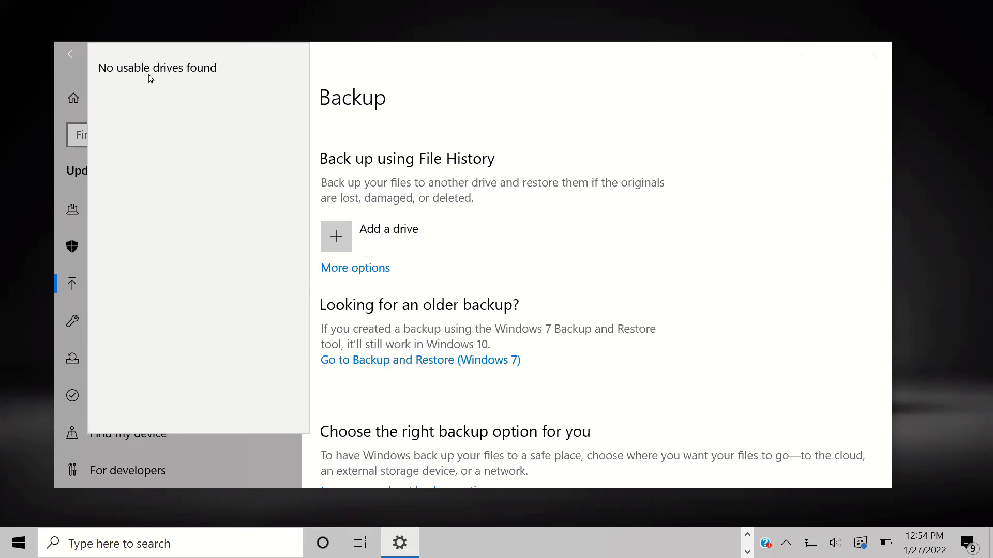
left_click(427, 278)
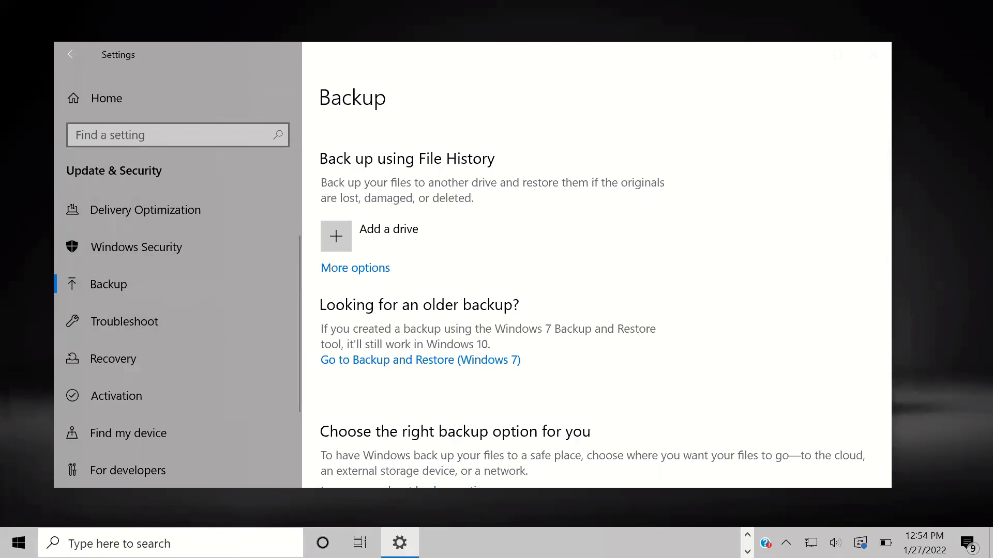
scroll(126, 334, "down", 1)
Step: Go to the Troubleshoot page and look it over
left_click(171, 283)
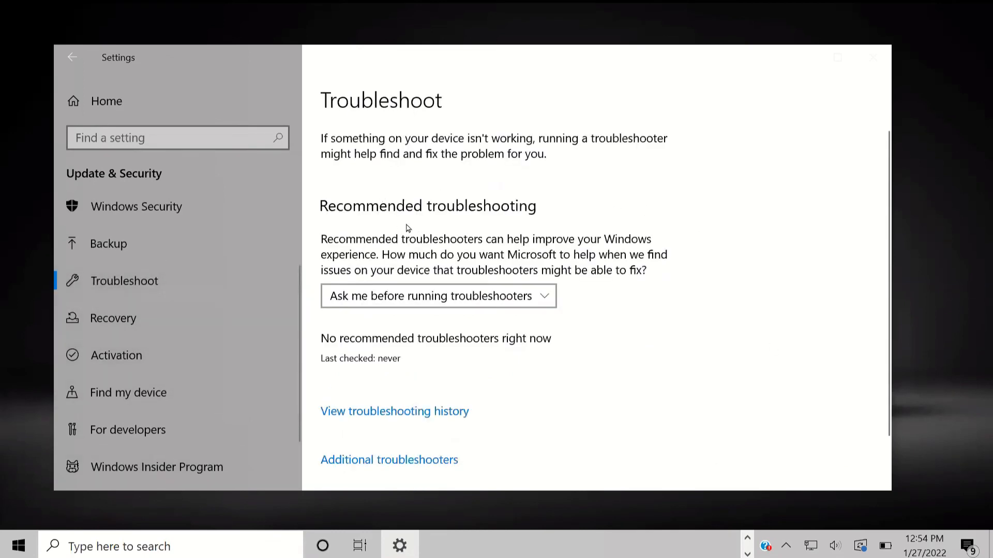
scroll(392, 396, "down", 2)
scroll(396, 392, "up", 2)
scroll(354, 406, "down", 1)
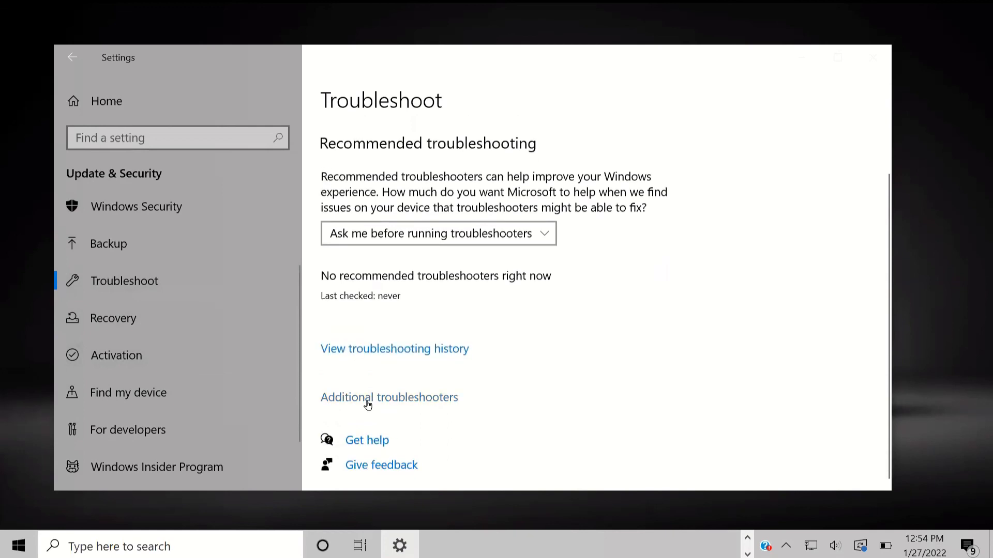
Step: Browse the Additional troubleshooters list and move the Settings window down and right
left_click(414, 406)
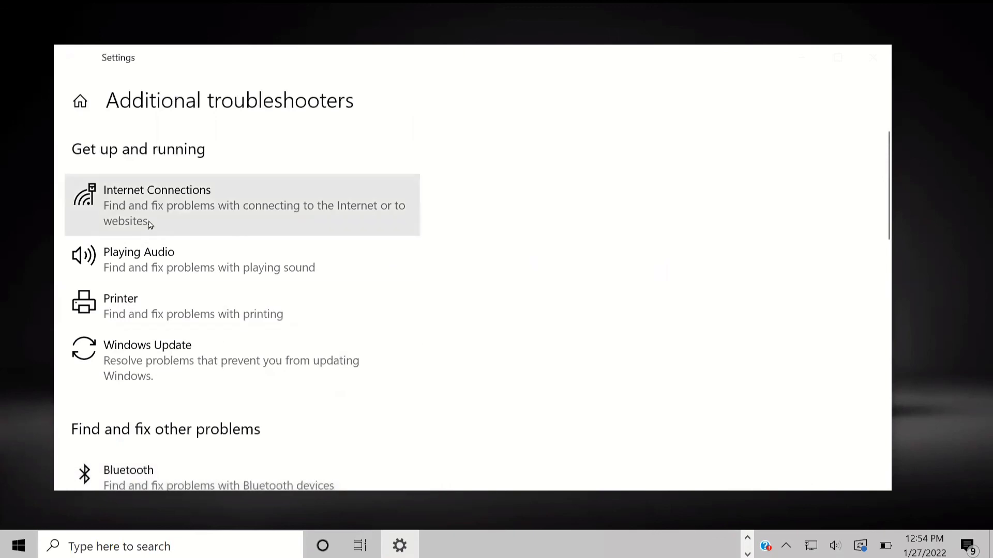
scroll(148, 221, "down", 1)
scroll(129, 215, "up", 1)
scroll(189, 198, "down", 5)
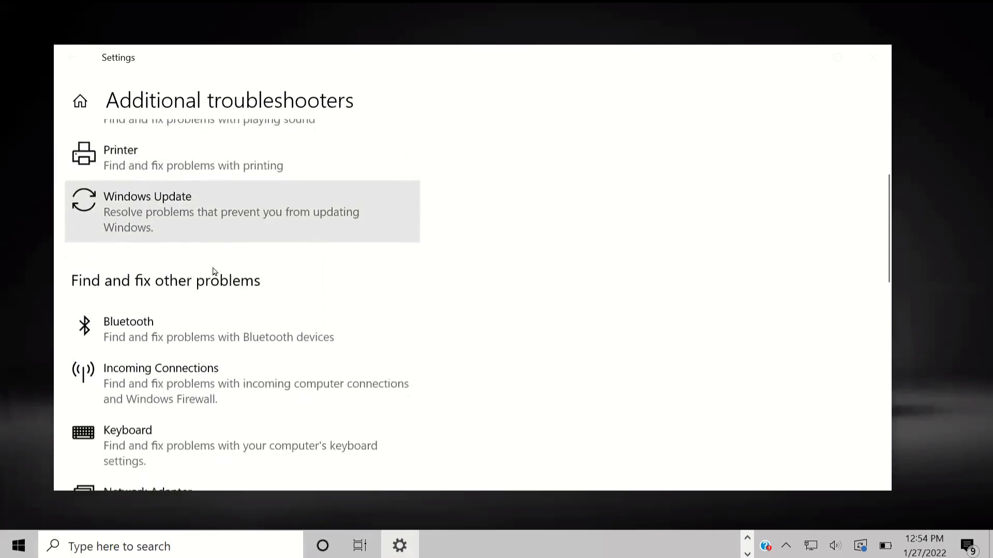
scroll(212, 268, "down", 10)
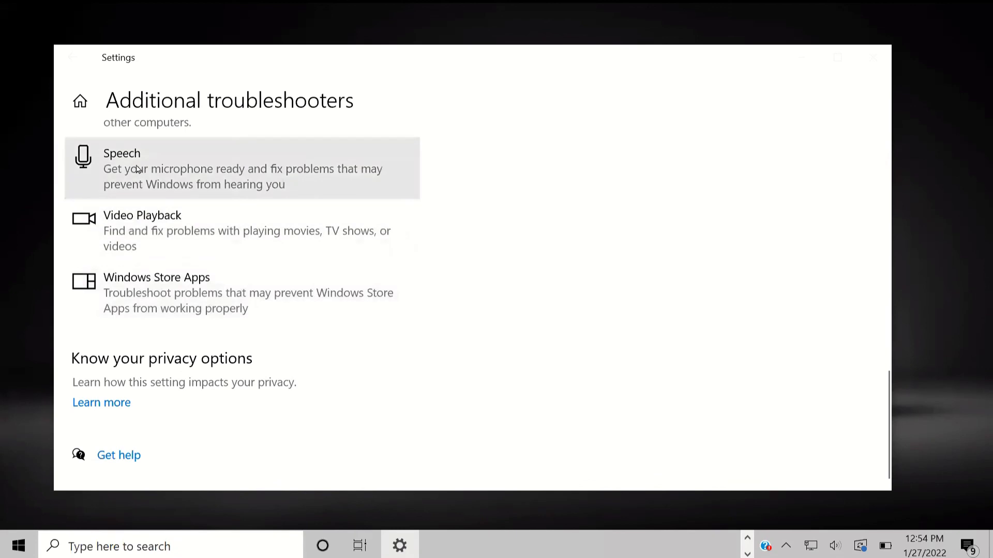
scroll(282, 295, "up", 6)
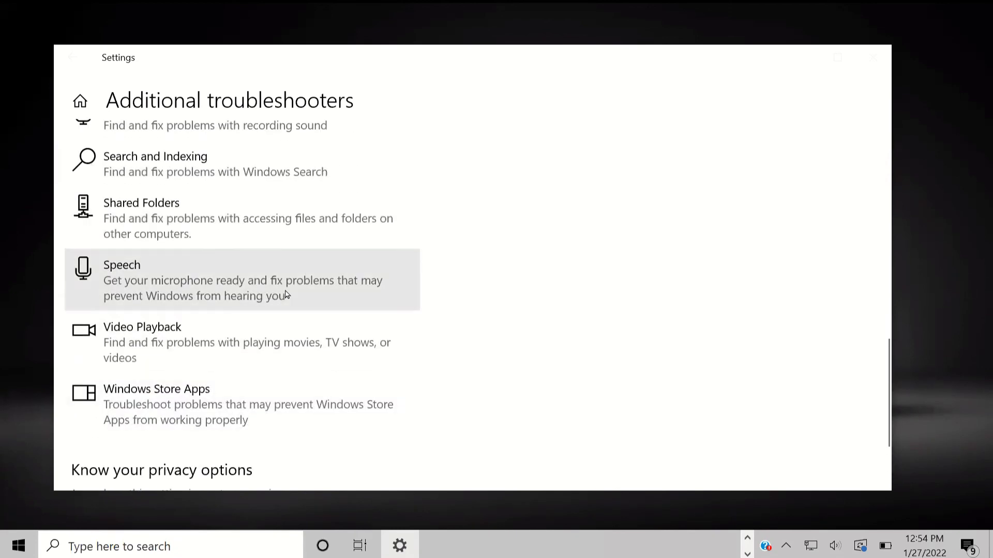
scroll(279, 304, "up", 7)
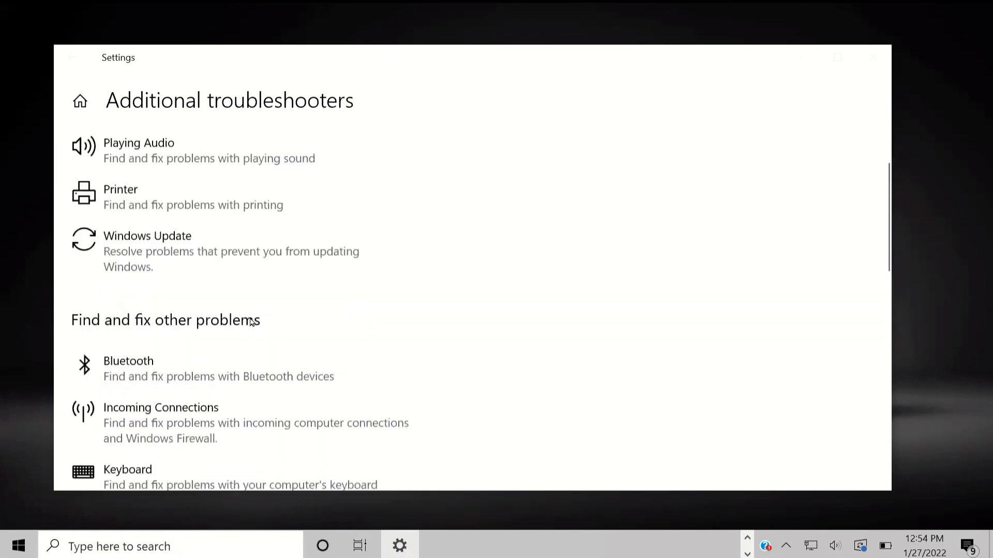
scroll(251, 273, "up", 2)
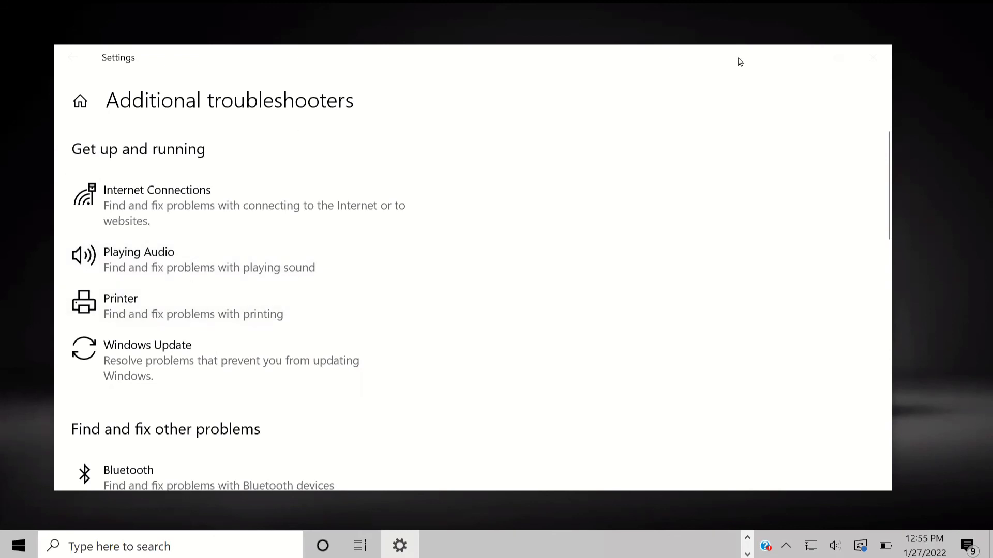
left_click_drag(140, 65, 186, 104)
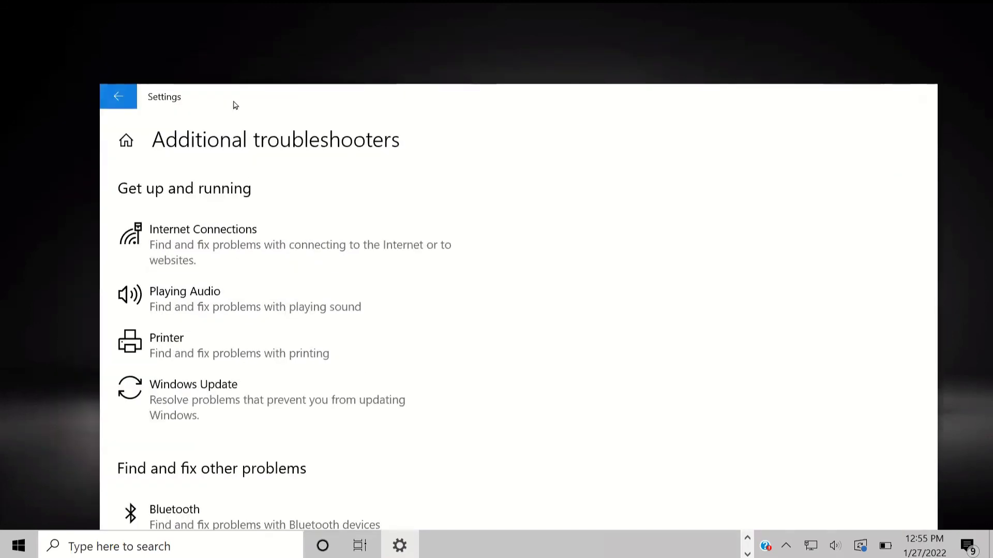
left_click_drag(489, 104, 494, 78)
scroll(481, 304, "down", 3)
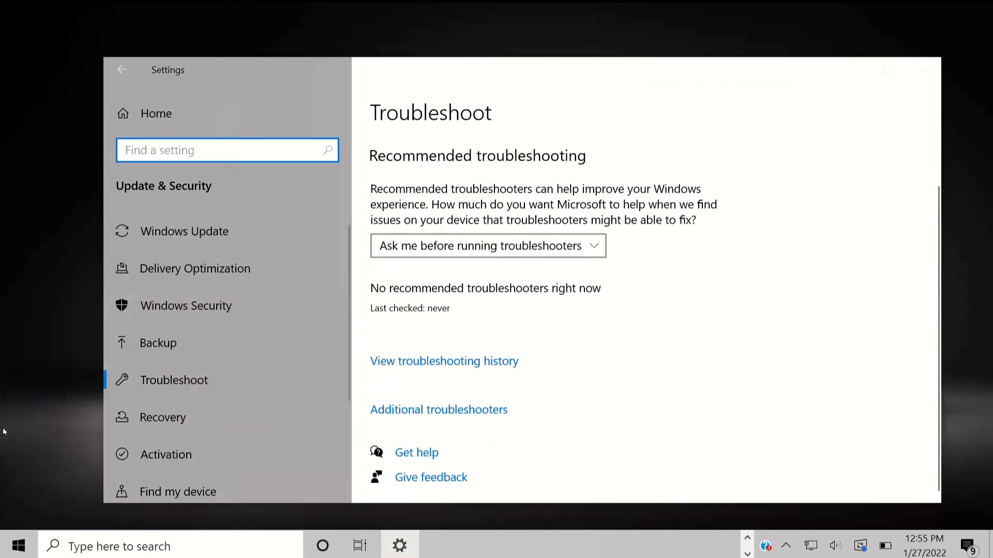
scroll(211, 379, "down", 3)
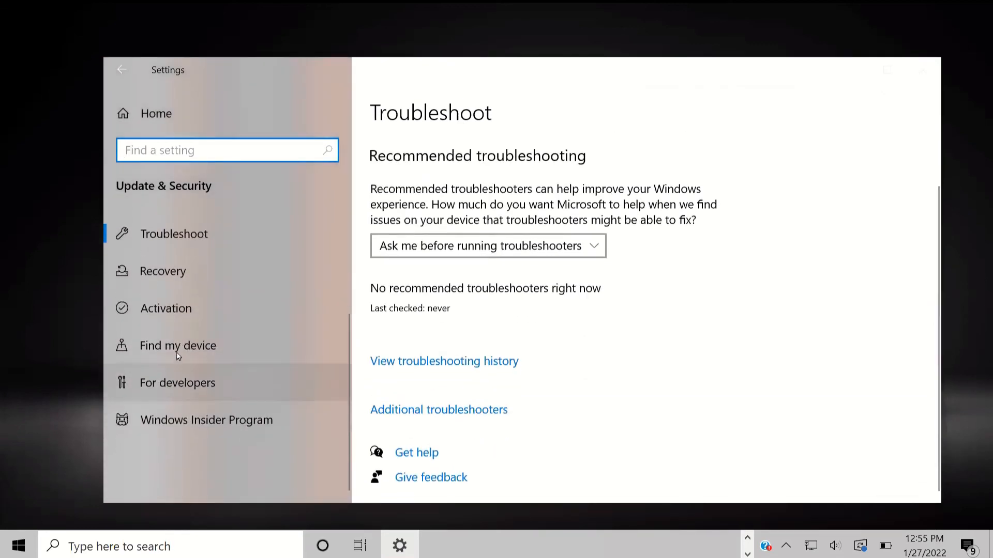
Step: On Find my device, switch periodic location saving off and back on, then dismiss the popup
left_click(177, 356)
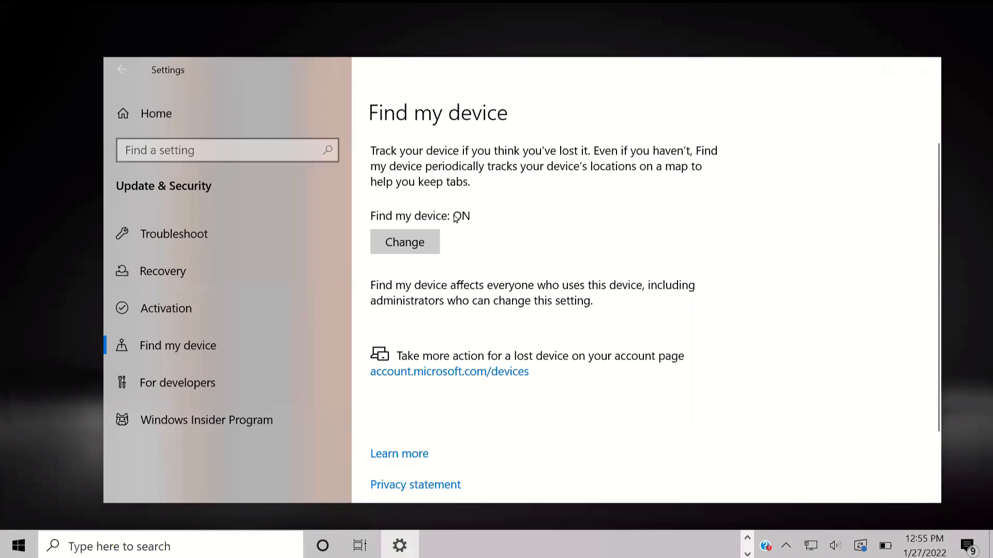
left_click(400, 247)
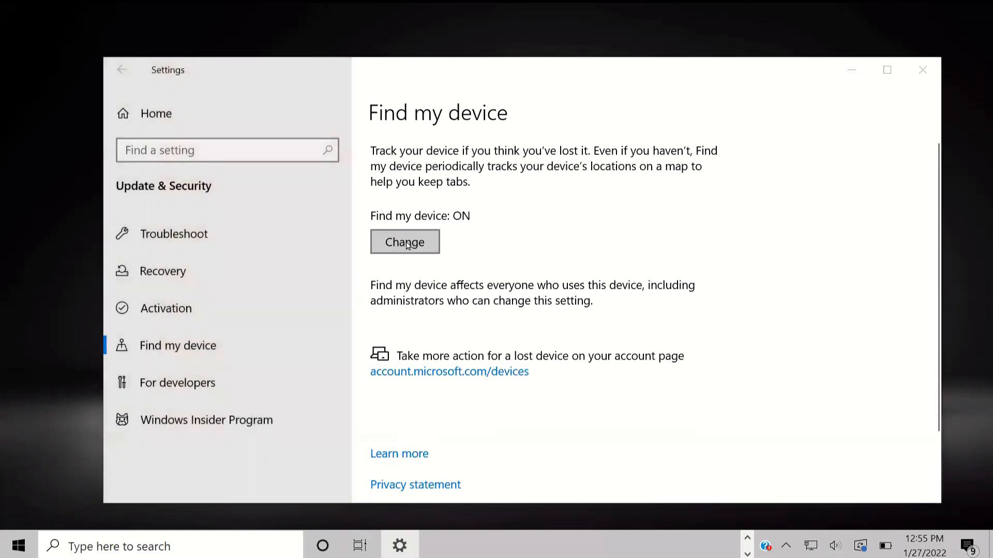
left_click(340, 189)
left_click(331, 188)
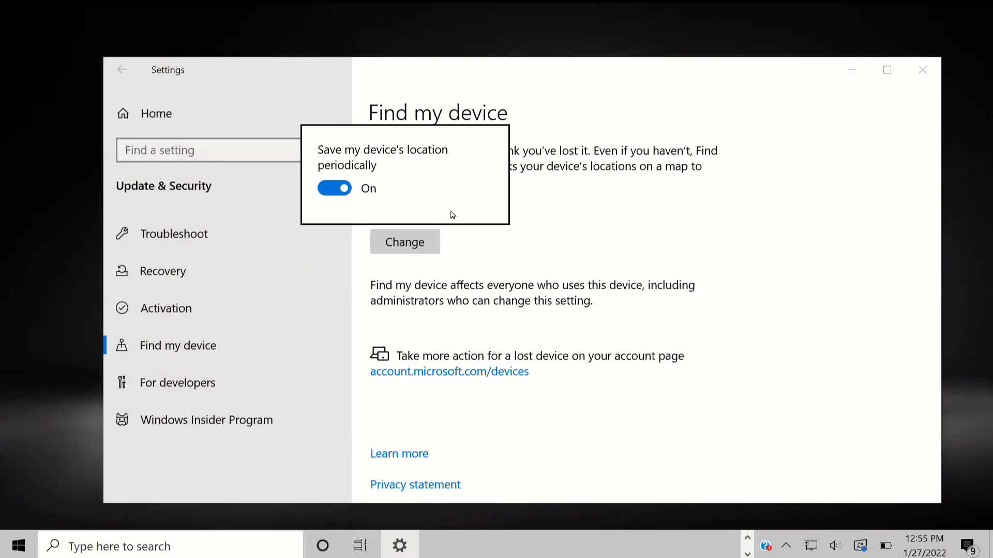
left_click(514, 247)
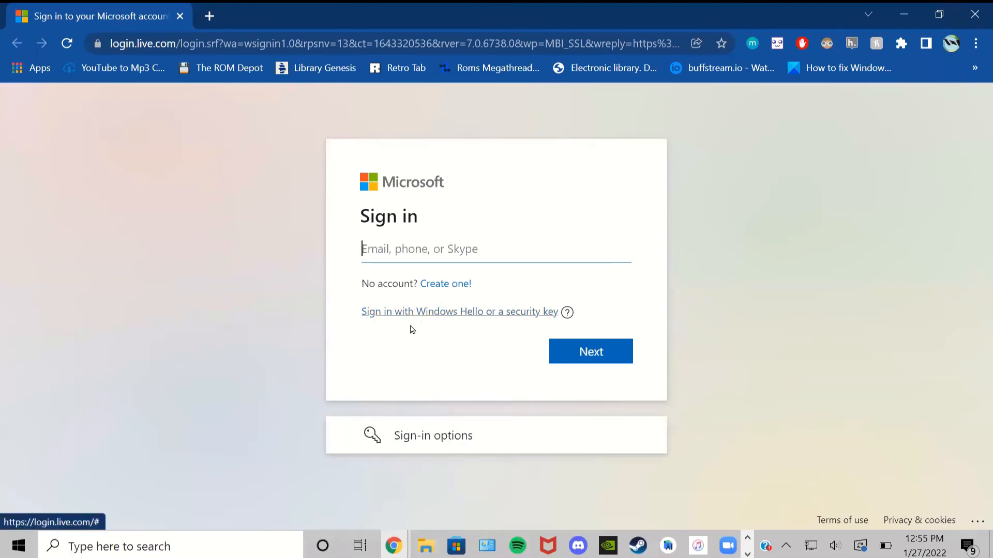
Step: Close the Chrome sign-in window and the Settings window, leaving the desktop
left_click(963, 7)
scroll(517, 320, "down", 4)
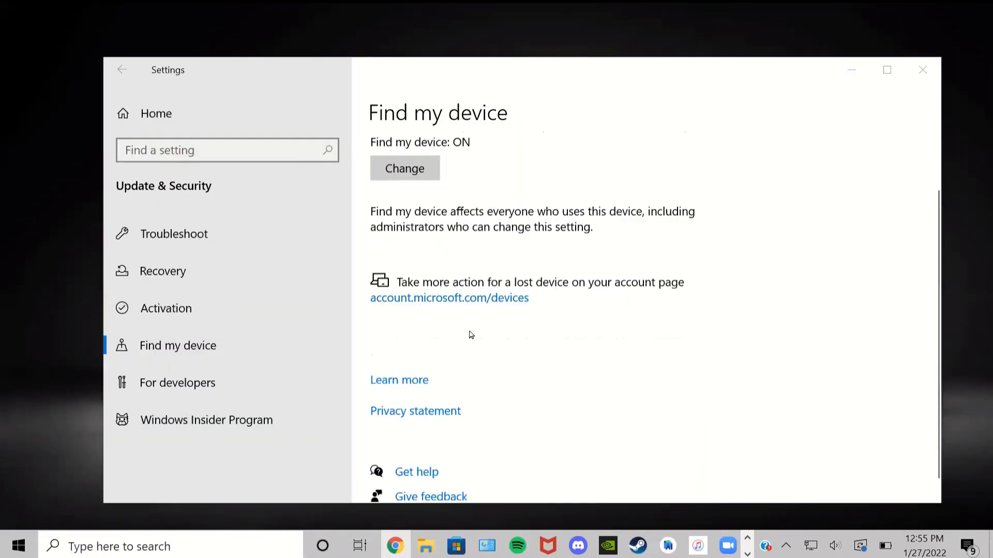
scroll(509, 344, "up", 4)
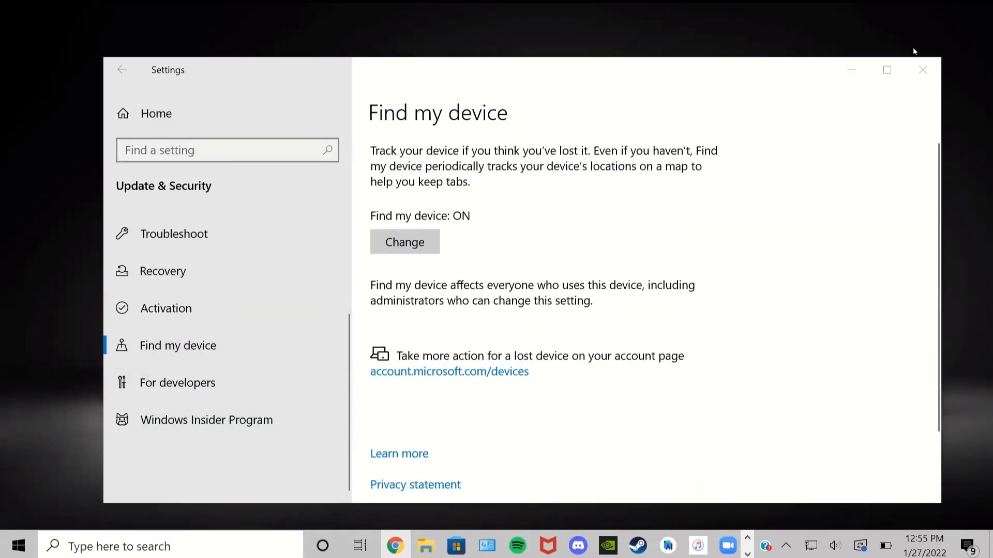
left_click(923, 67)
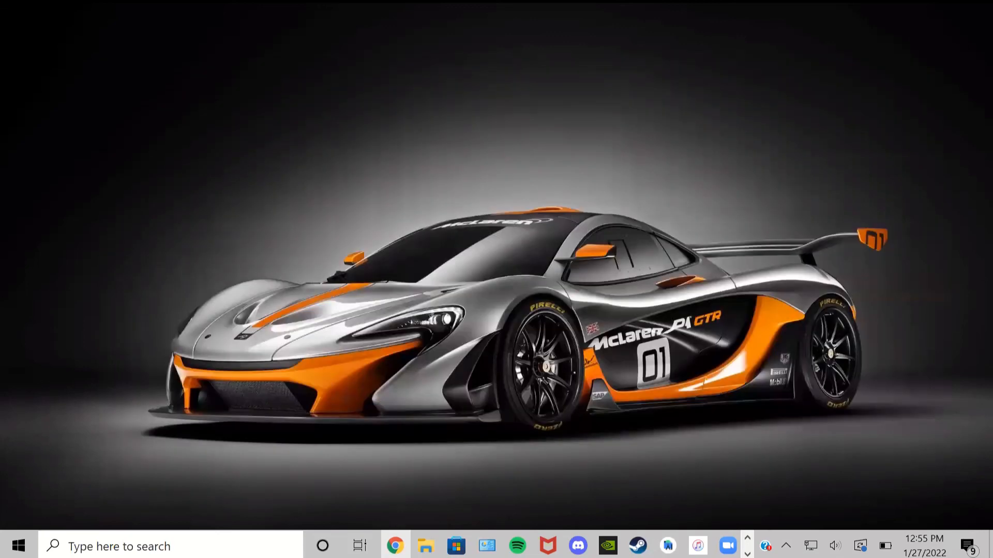